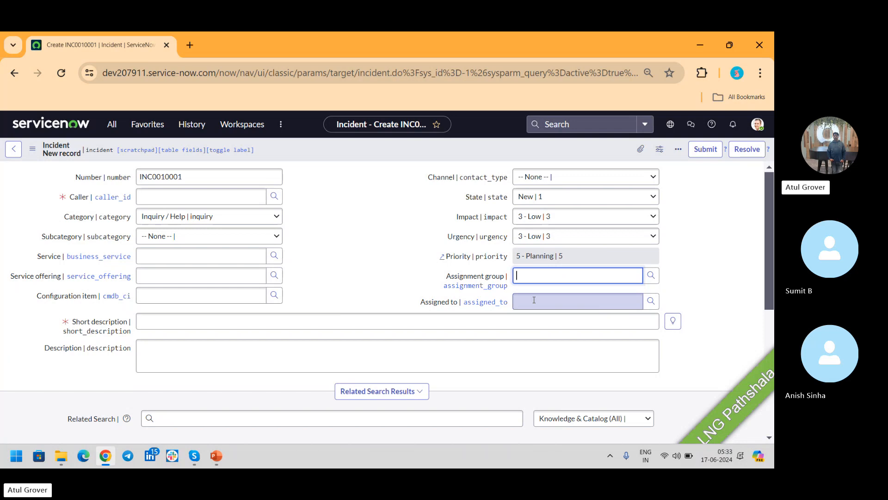
click(534, 300)
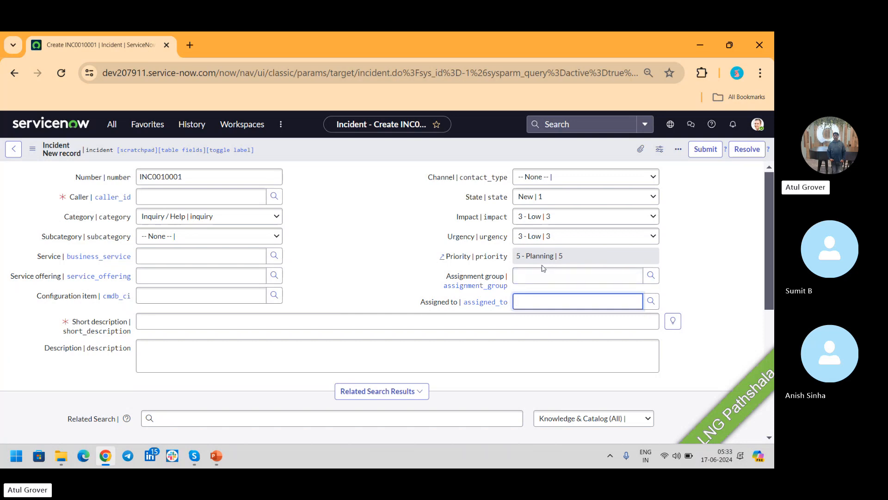
right_click(442, 154)
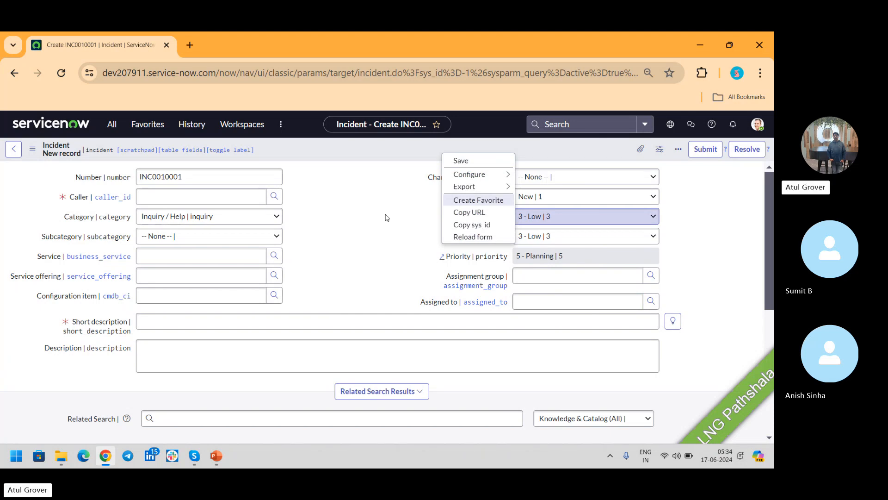
click(535, 305)
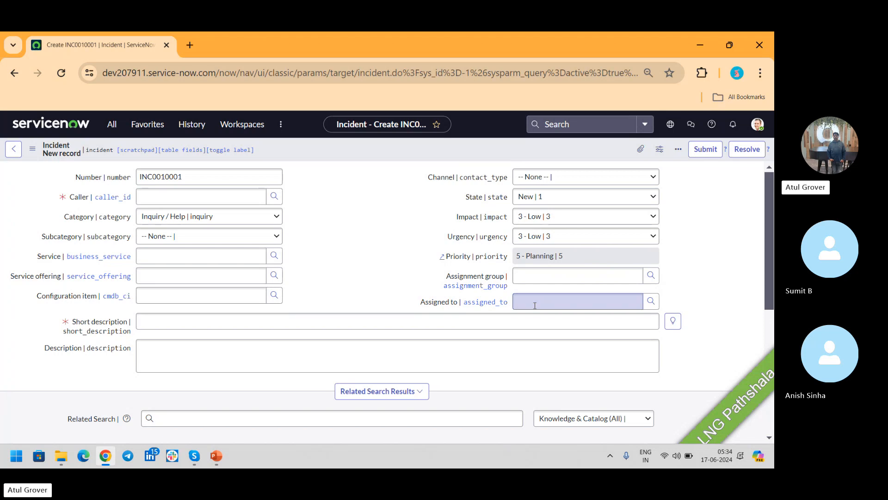
click(532, 278)
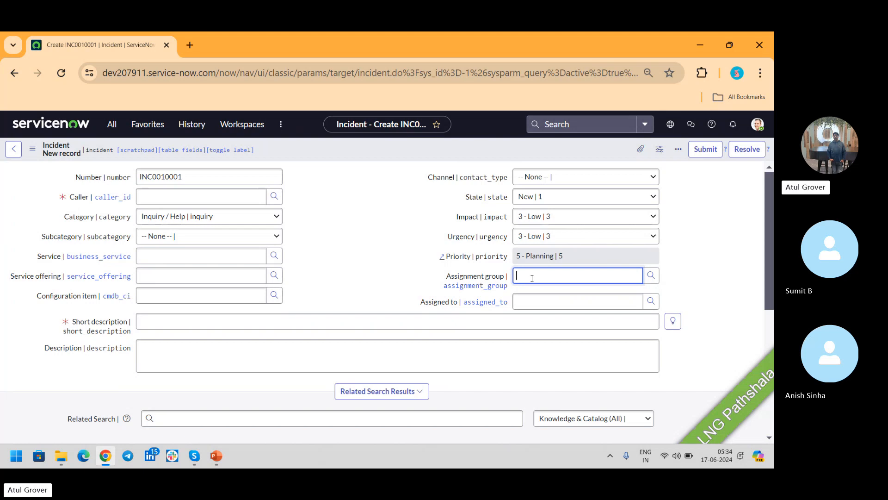
- Switch to Notepad and add the line "Auto poplute based in CI/SO" below the existing notes, separated by a blank line
key(super)
text(note)
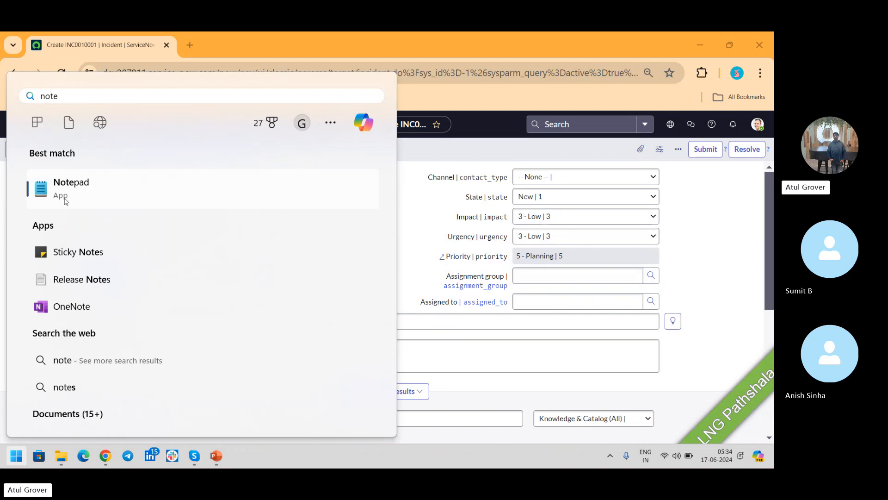
click(64, 198)
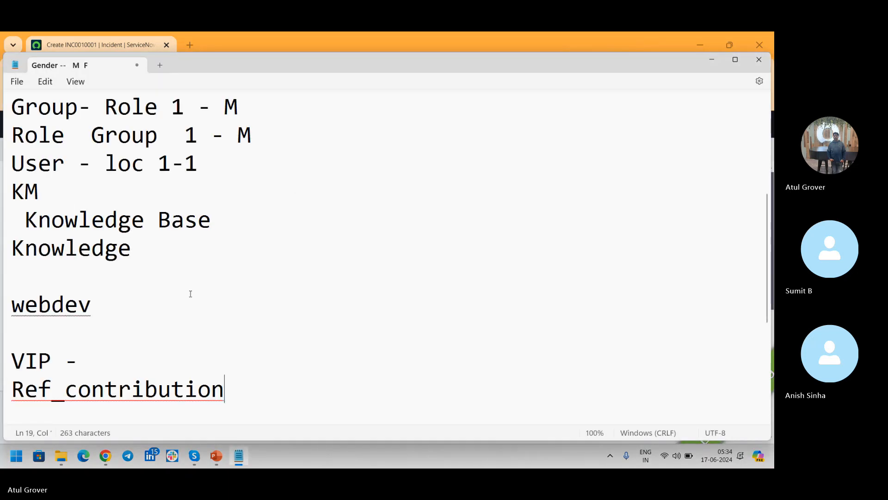
key(Return)
key(Return)
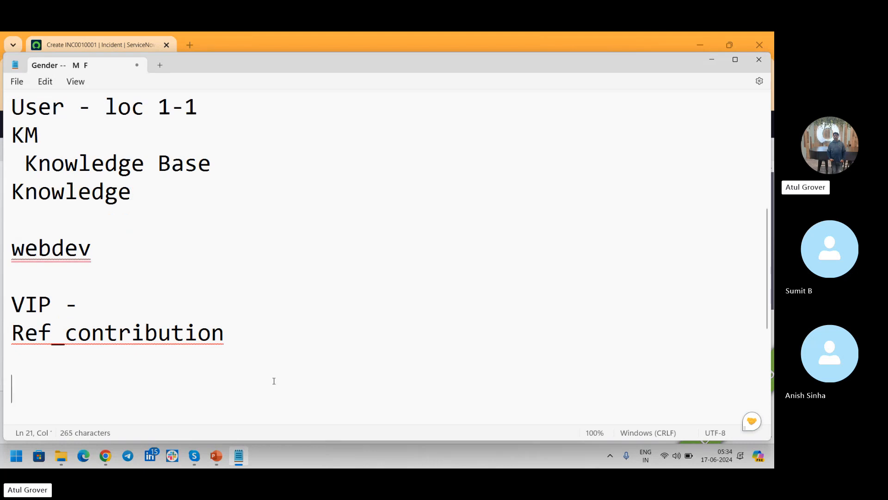
text(Auto p)
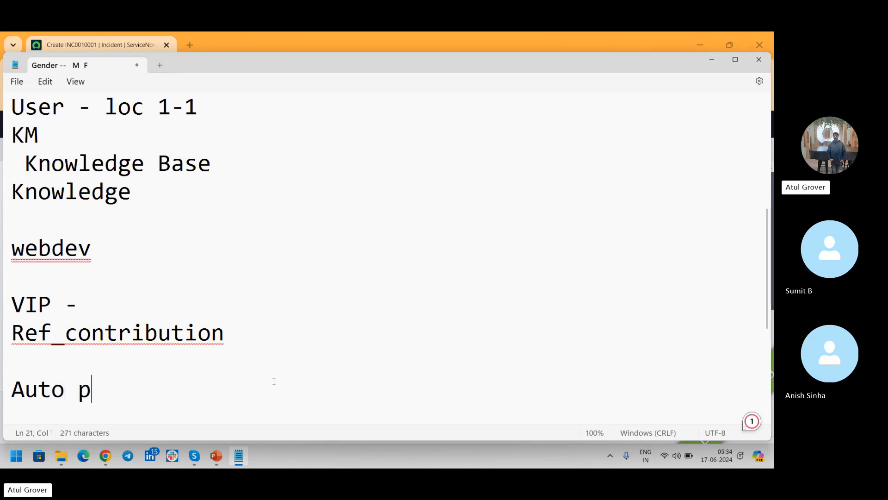
text(oplute)
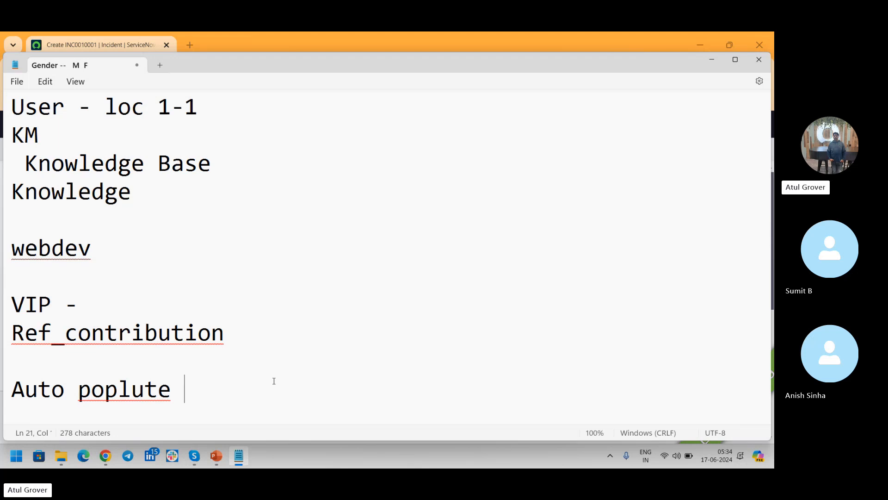
text(based in )
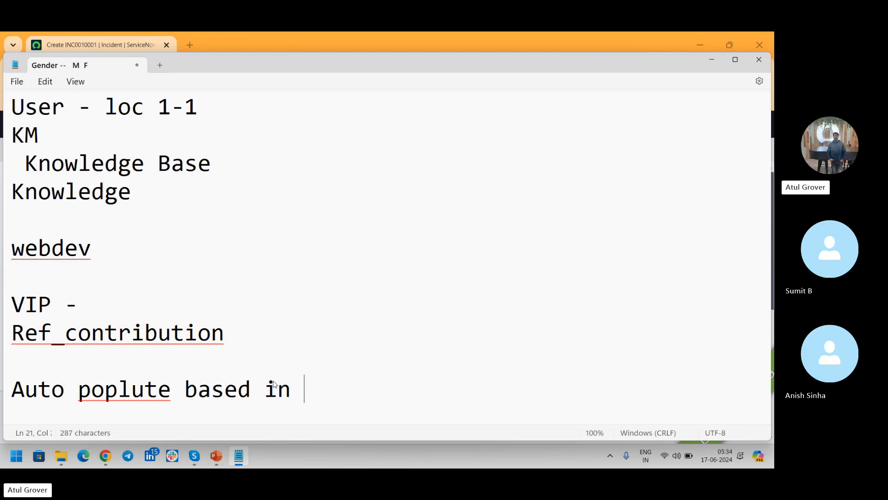
text(CI &)
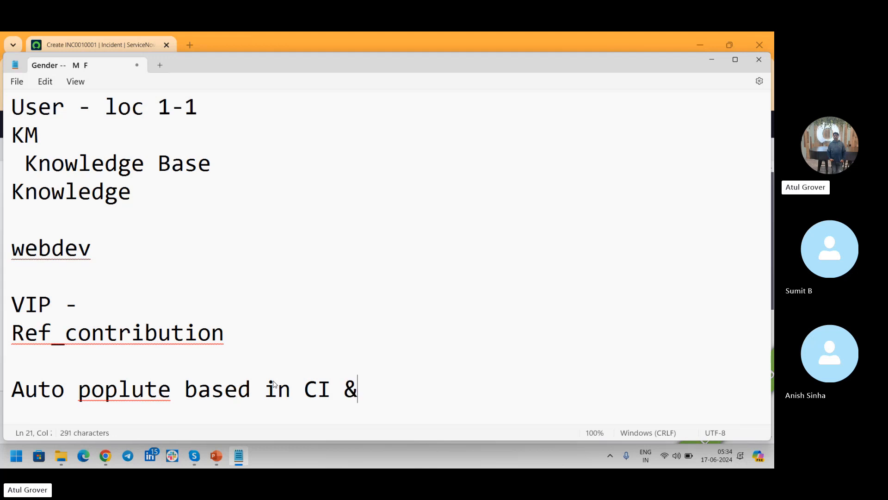
key(BackSpace)
key(BackSpace)
key(BackSpace)
text(/SO)
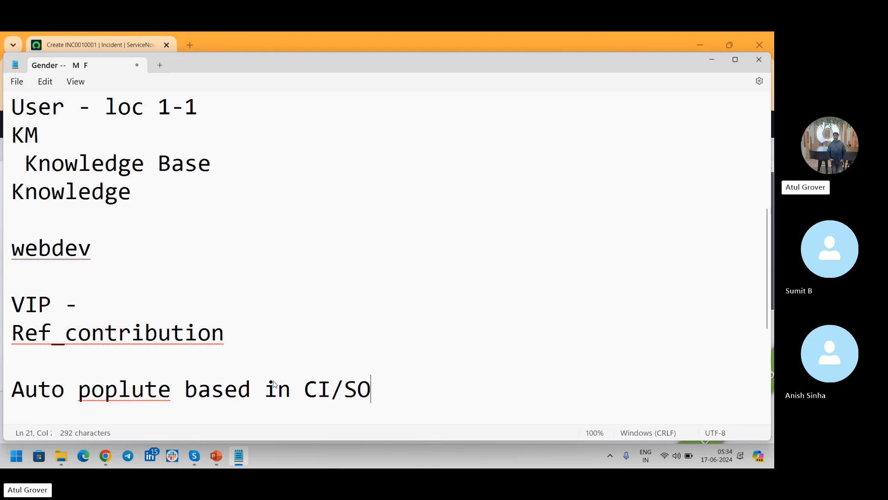
- Switch back to the new incident in ServiceNow and set its configuration item to SAP AppSRV01
key(alt+Tab)
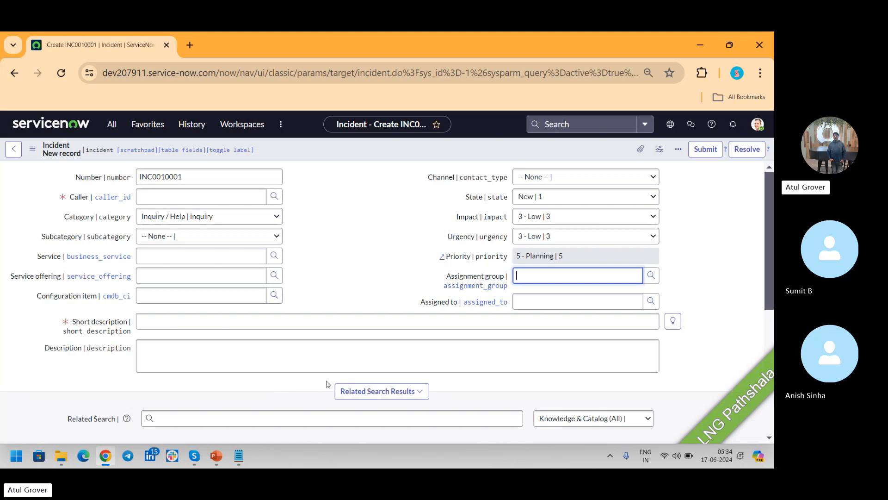
click(162, 296)
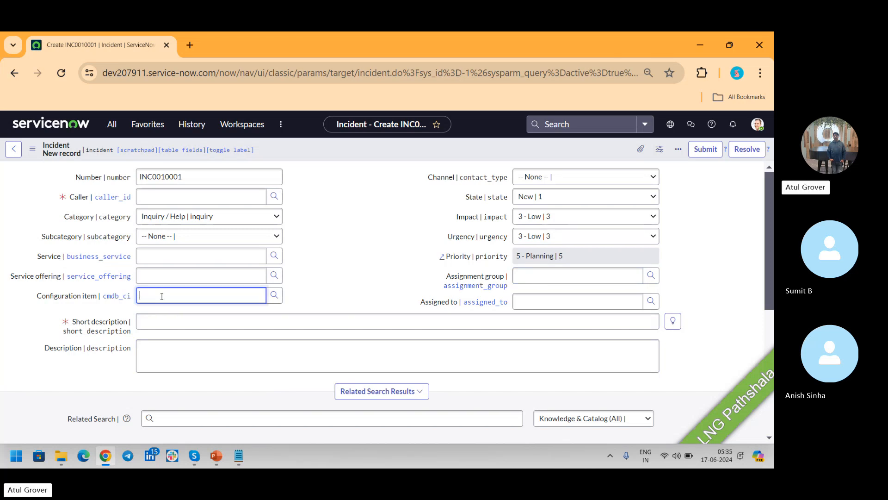
click(539, 271)
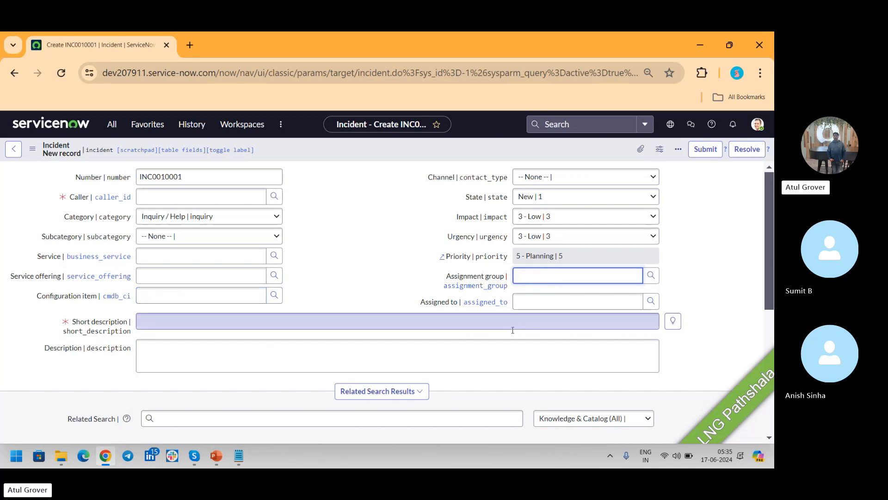
click(206, 295)
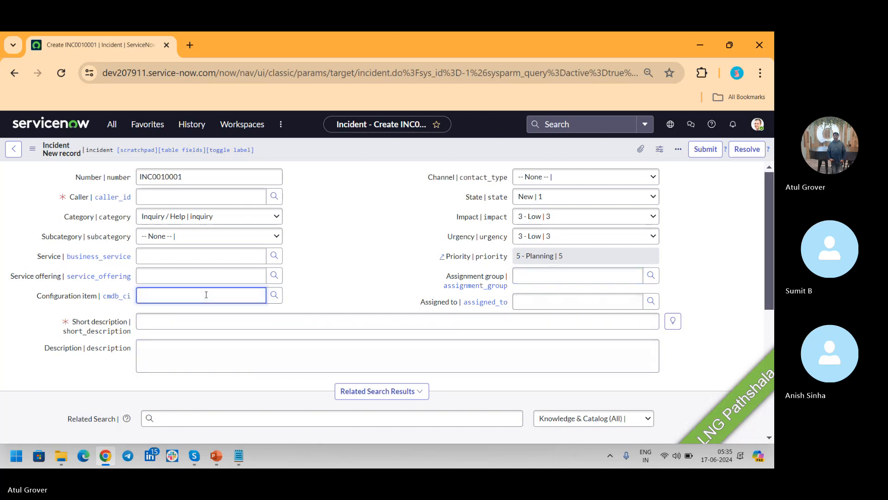
text(**)
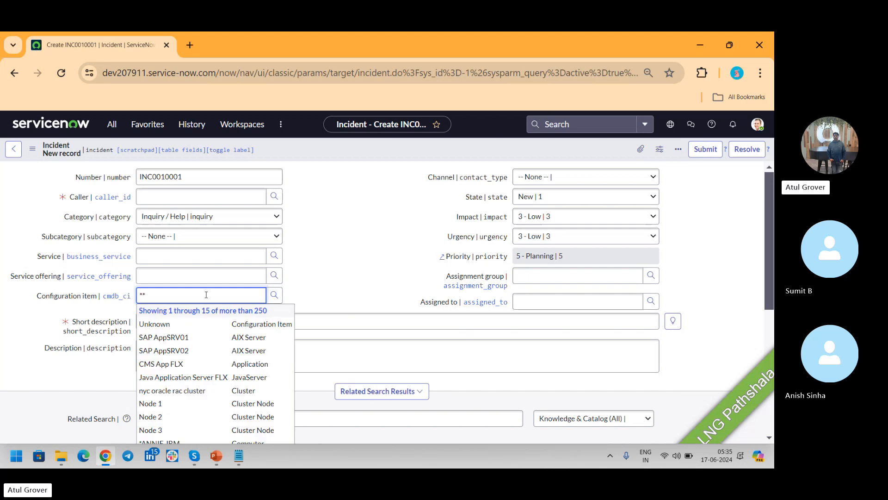
click(175, 338)
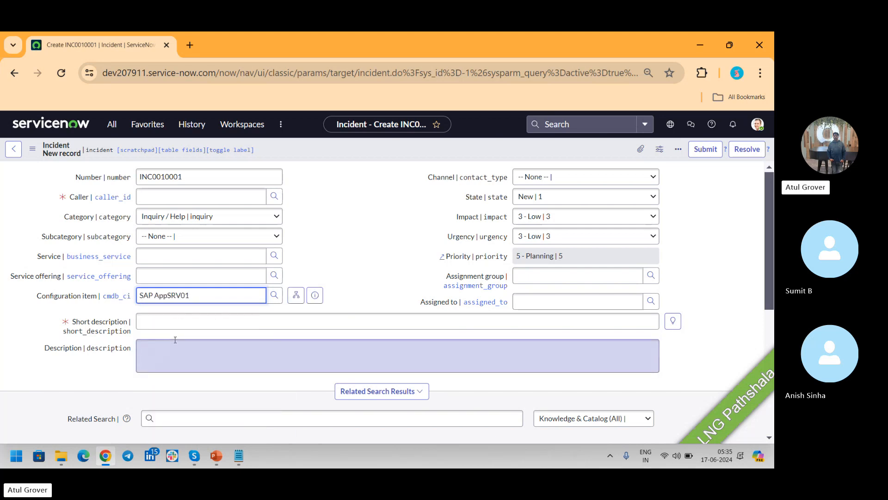
- List all users for the incident's caller and choose the second one as the caller
click(170, 196)
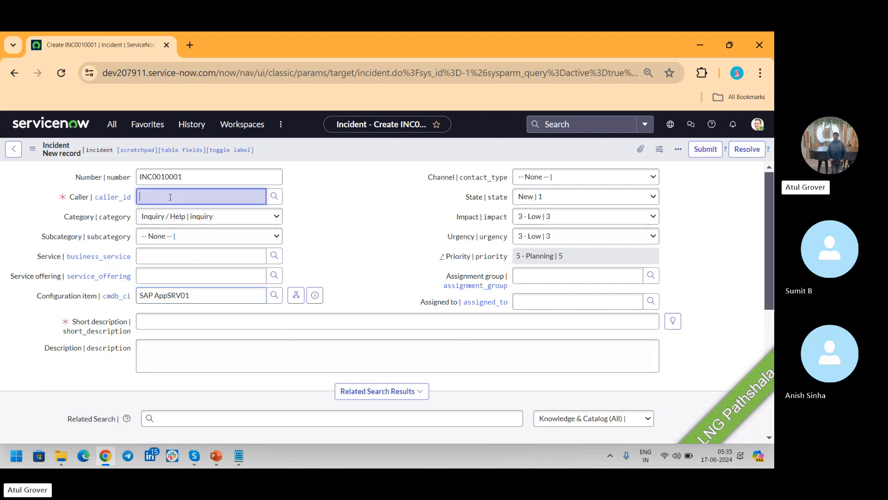
text(**)
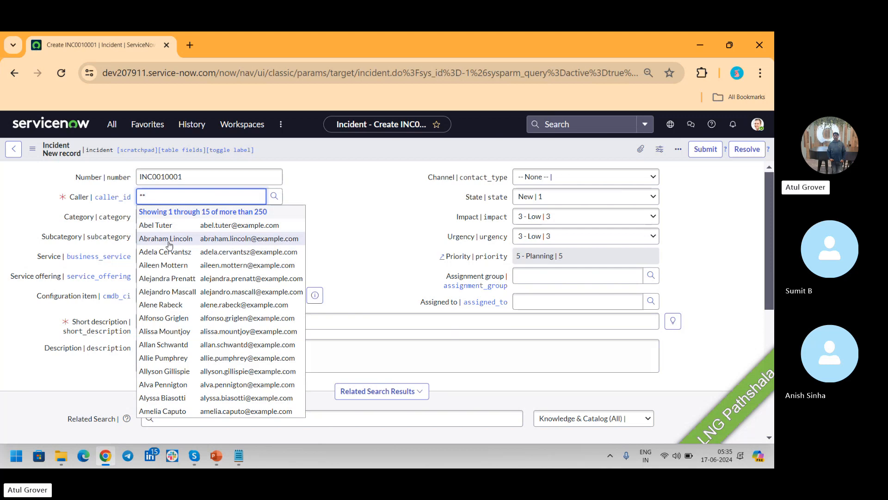
click(169, 238)
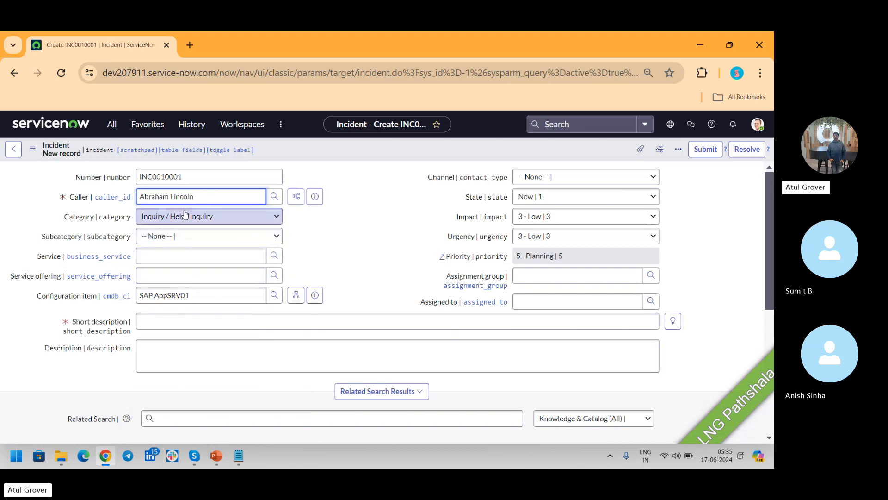
- Enter "LNG Pathshala" as the incident's short description and save the record, keeping its form open
click(183, 322)
text(LNG)
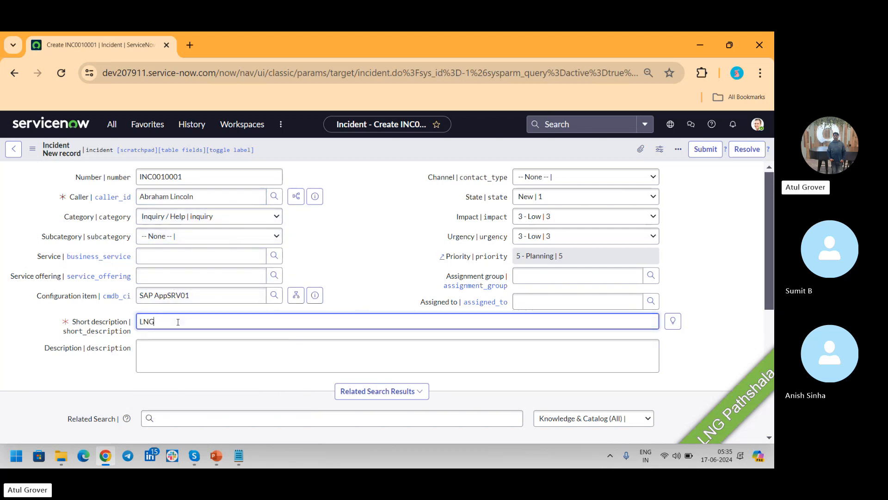
text( Pathshala)
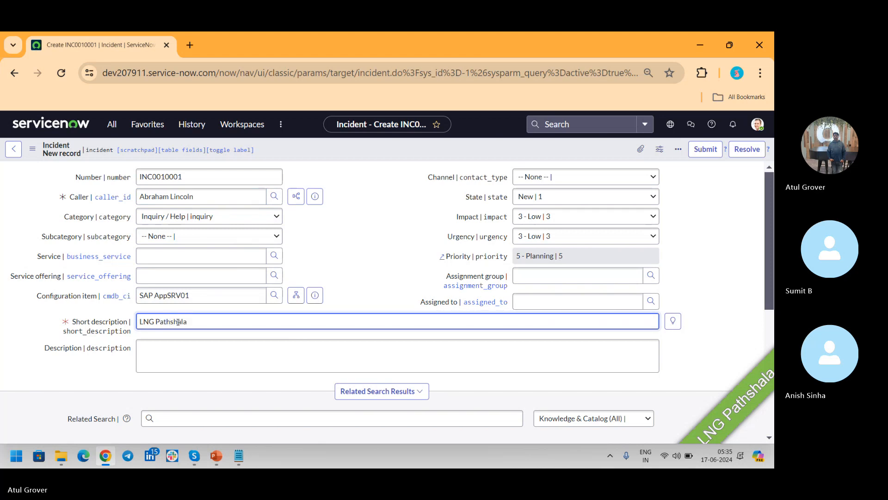
right_click(441, 154)
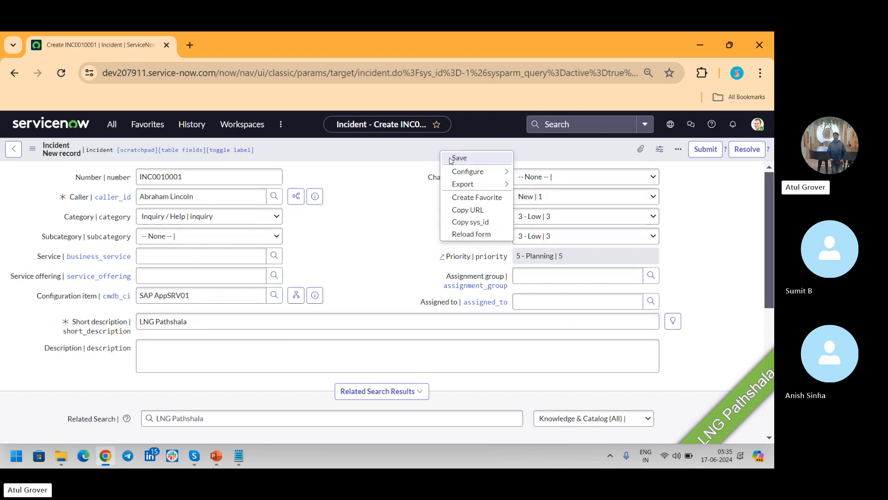
click(451, 161)
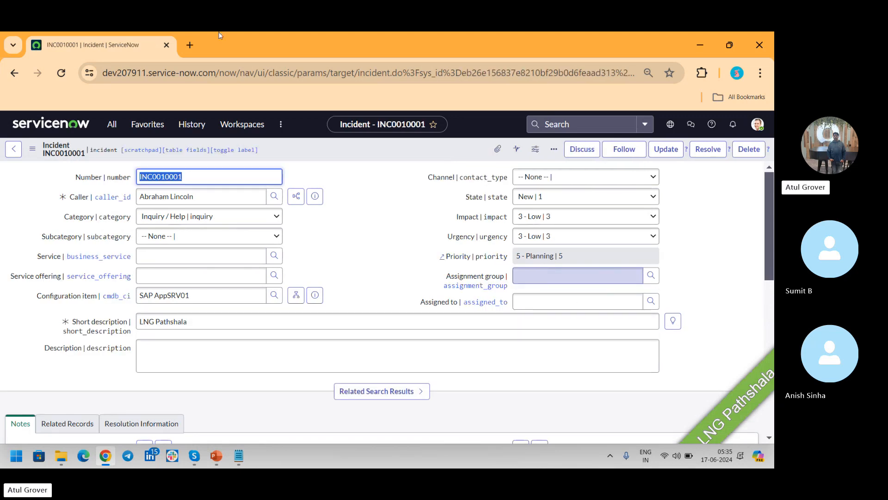
- Duplicate the browser tab showing the saved incident
right_click(107, 46)
click(150, 163)
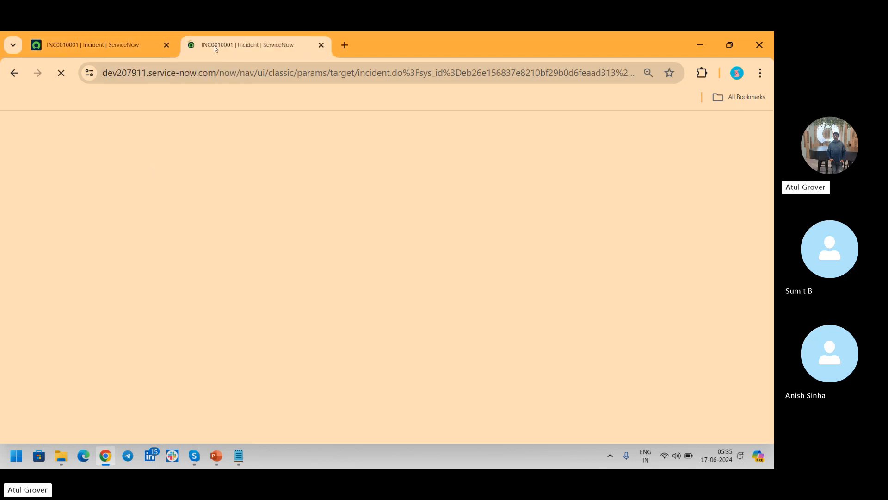
click(115, 127)
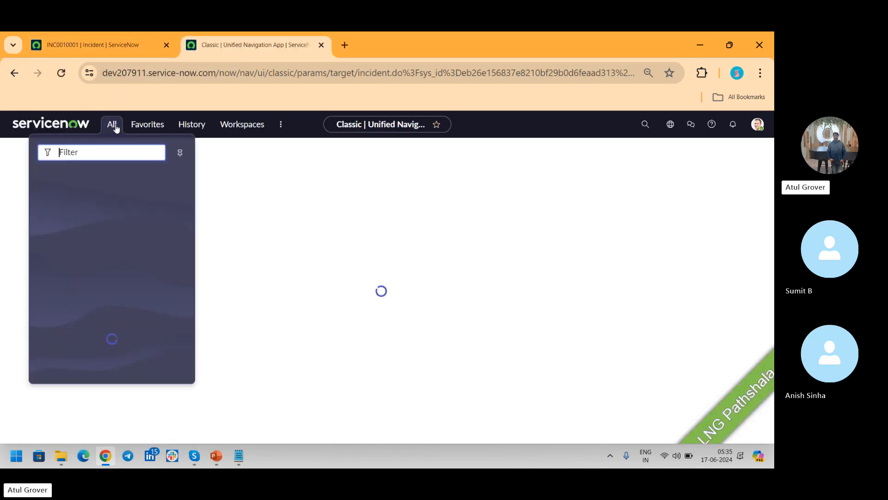
text(busine)
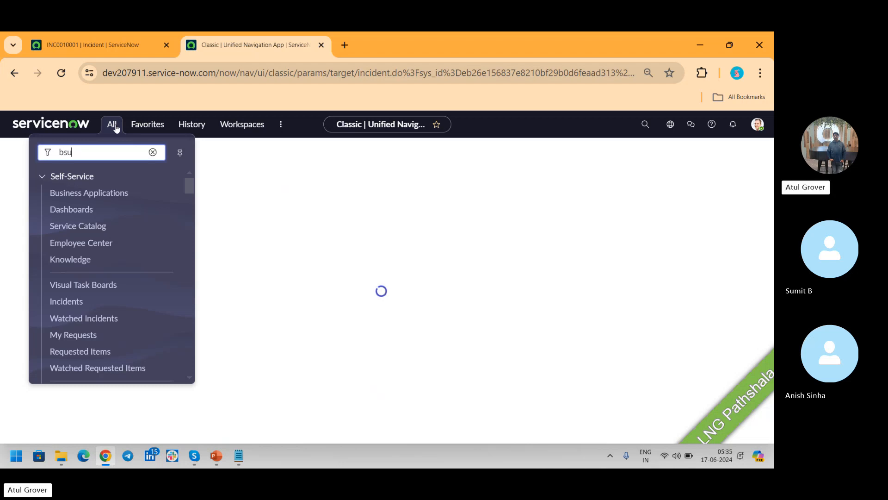
key(BackSpace)
key(BackSpace)
key(BackSpace)
key(BackSpace)
key(BackSpace)
key(BackSpace)
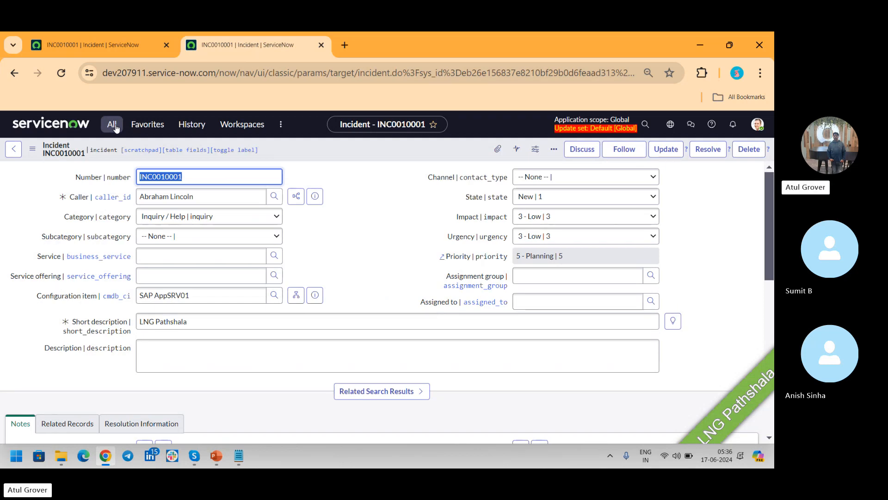
- Filter the application navigator for "Assignment" in the duplicated tab and open Assignment Lookup Rules
click(111, 125)
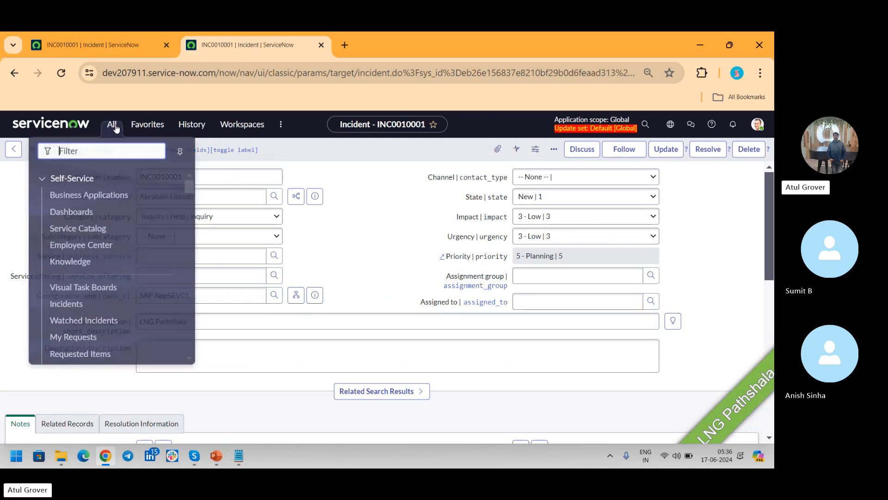
text(Assign)
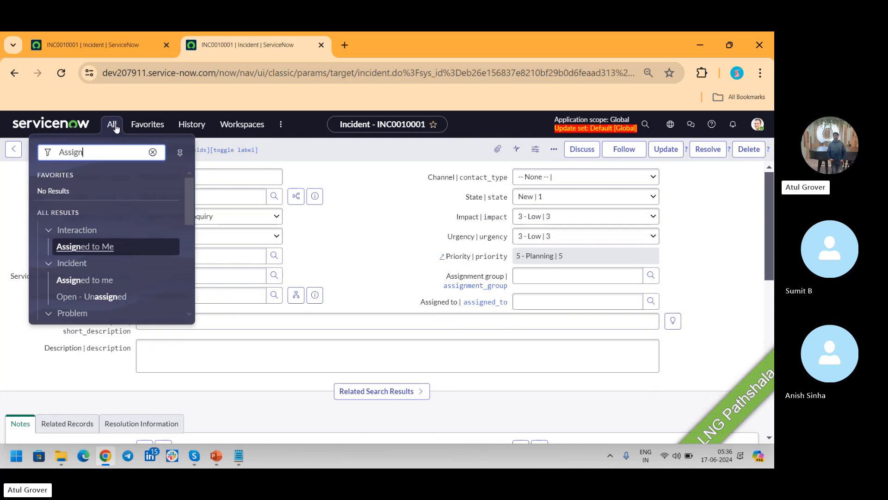
text(mn)
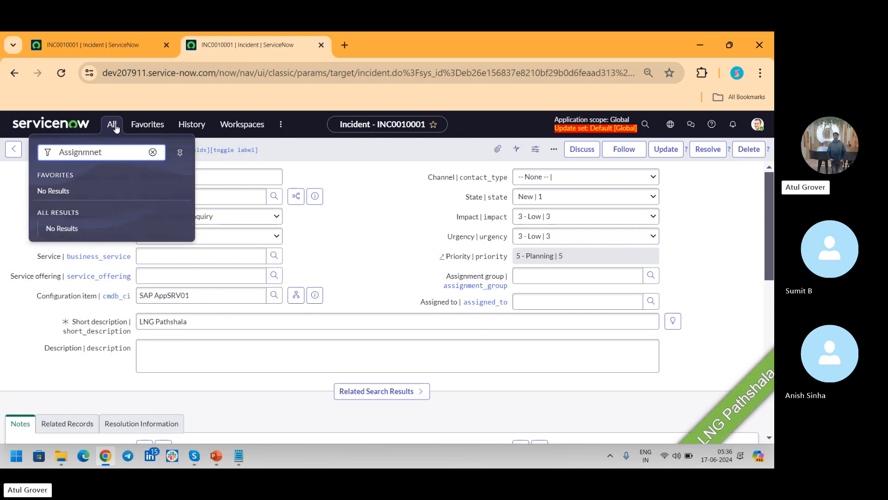
key(BackSpace)
text(ent)
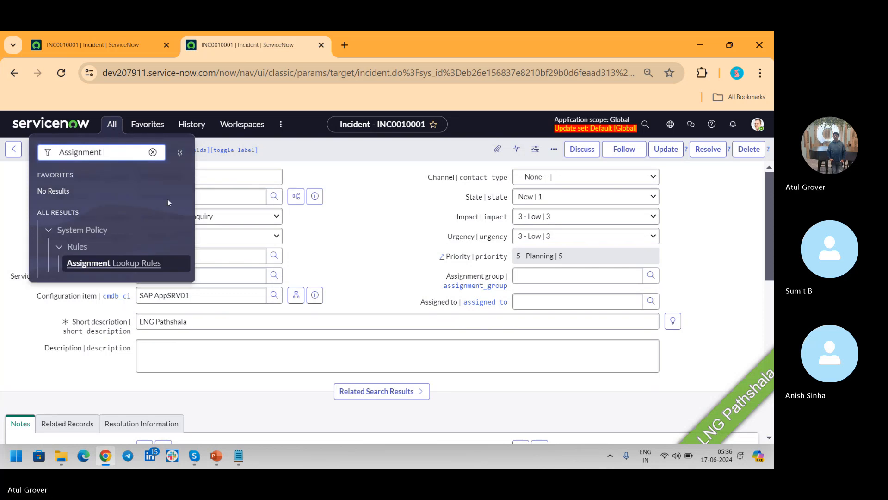
click(117, 267)
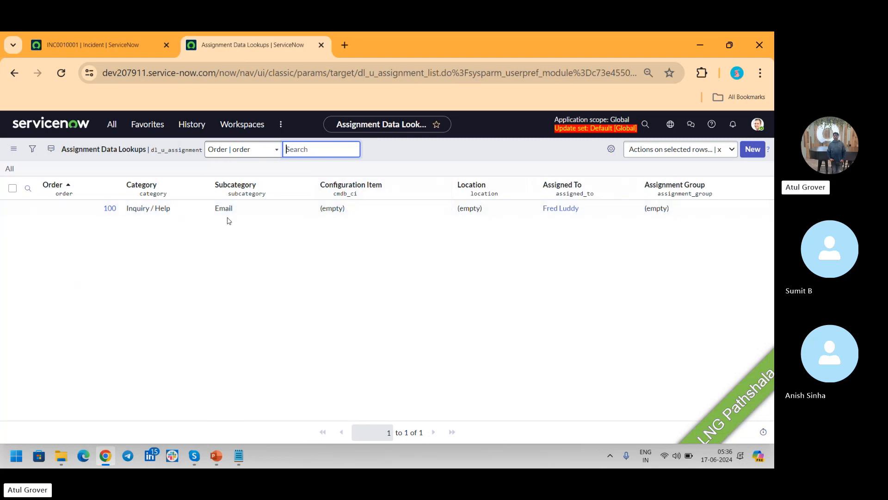
- Set the incident's subcategory to Email and highlight the Assigned to value on its form
click(98, 46)
click(192, 237)
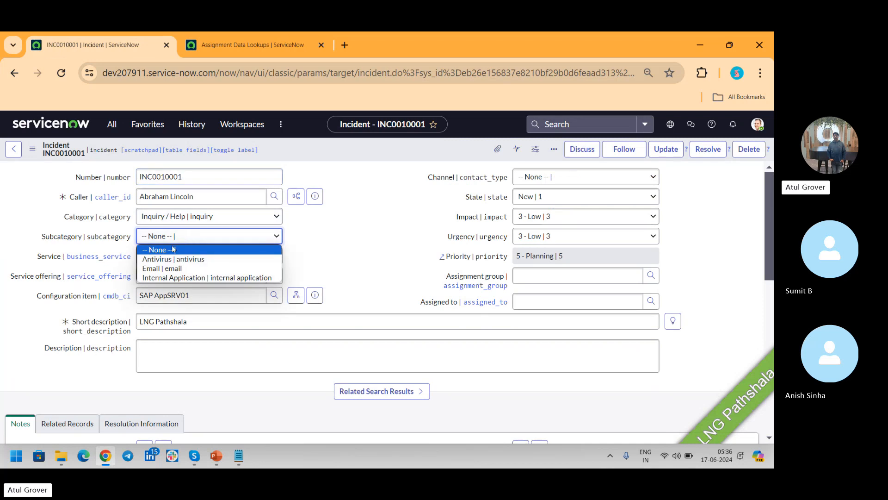
click(164, 269)
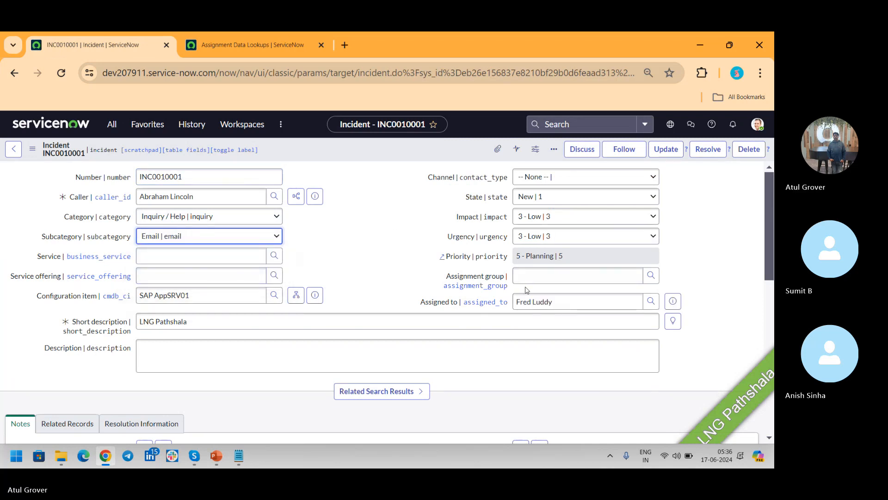
drag(553, 295, 458, 311)
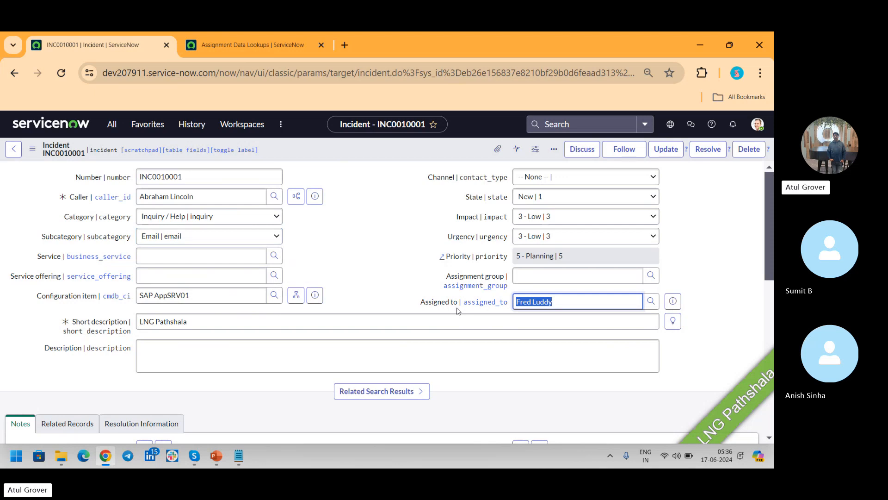
- Return to the Assignment Data Lookups tab, filter the application navigator for "data loo" and open Data Lookup Definitions
click(264, 46)
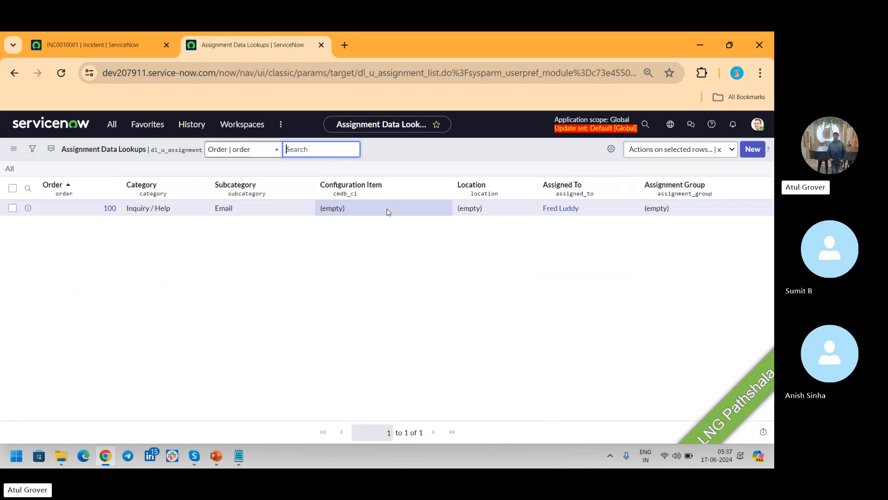
key(alt+Tab)
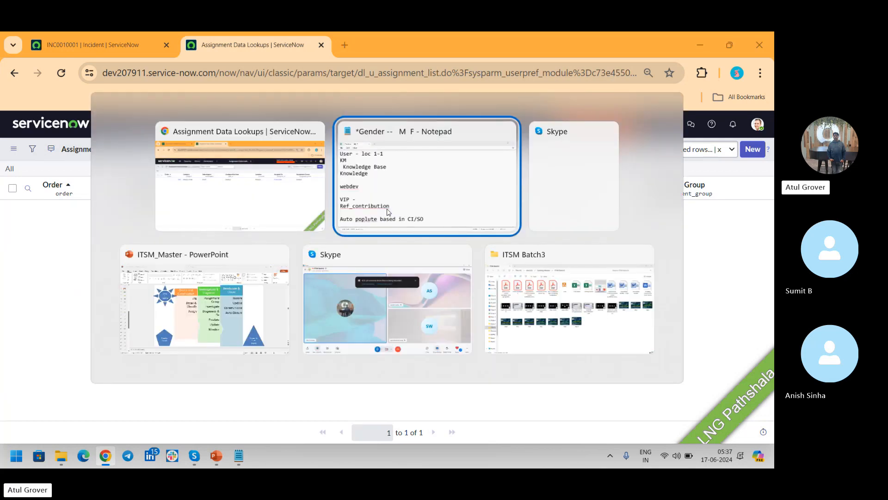
key(alt+Tab)
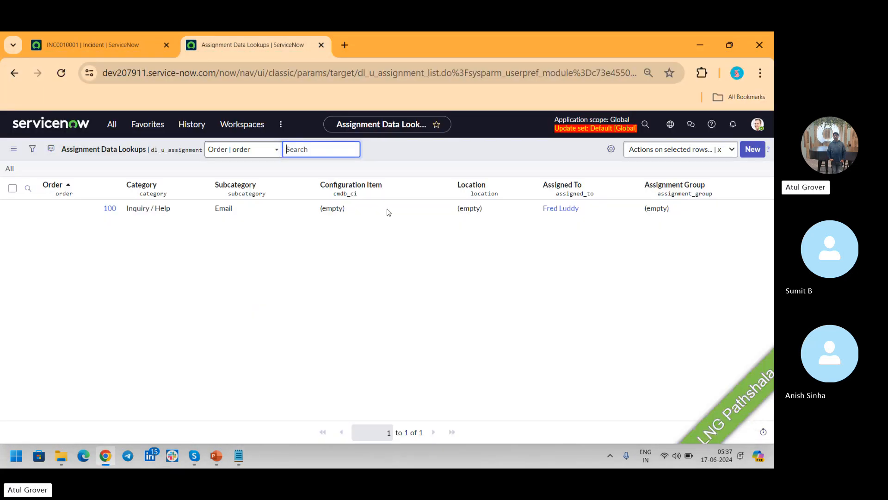
click(112, 124)
text(data)
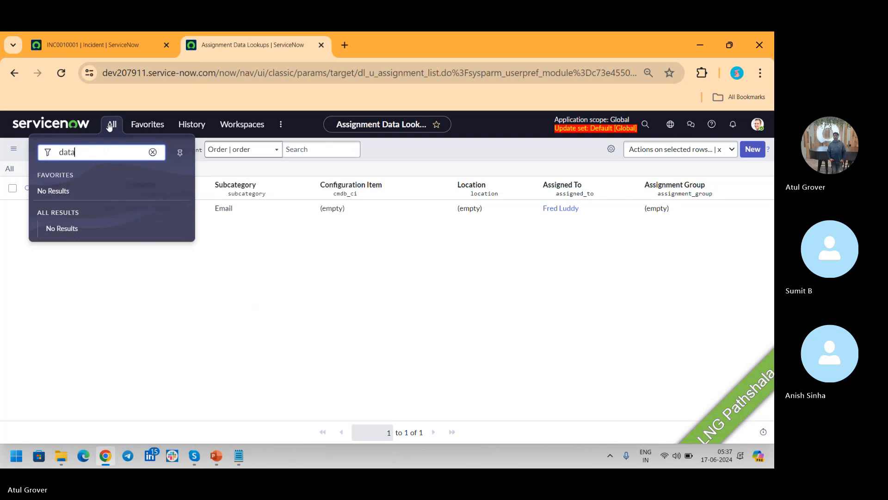
text(loo loo)
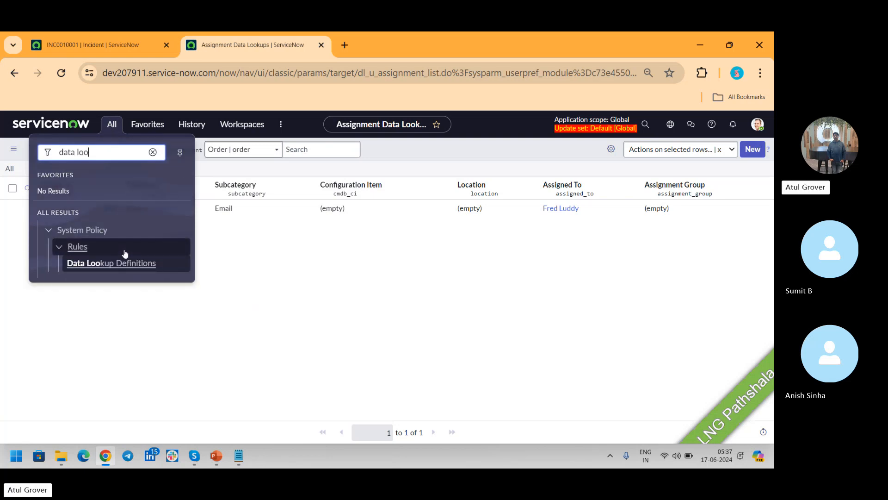
click(110, 268)
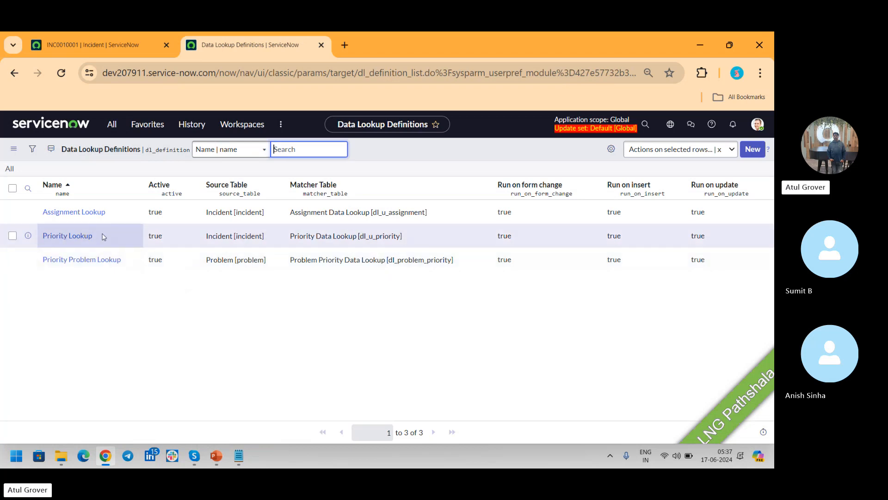
- Open the Assignment Lookup definition and review its matcher and setter field definitions
click(88, 214)
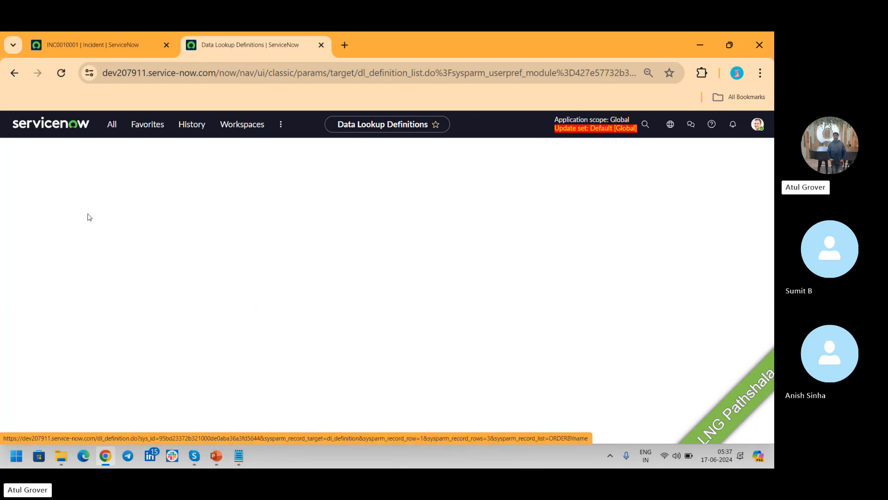
key(ctrl+shift+l)
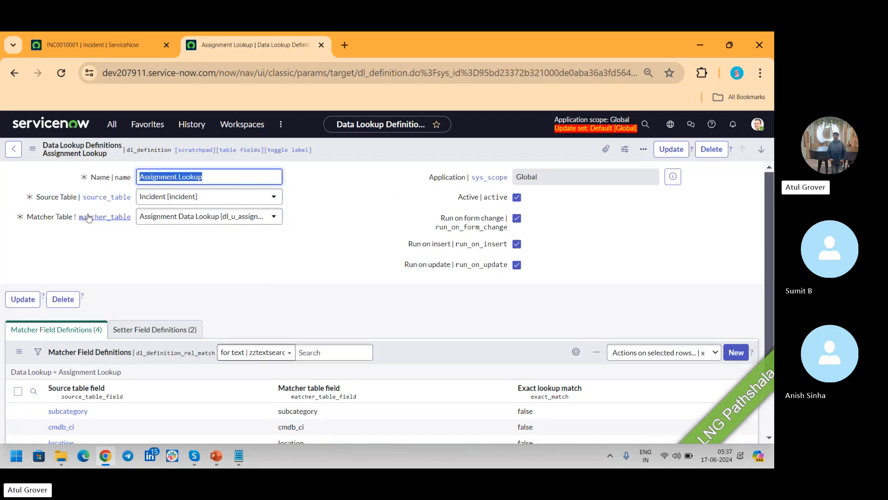
scroll(768, 217, down, 2)
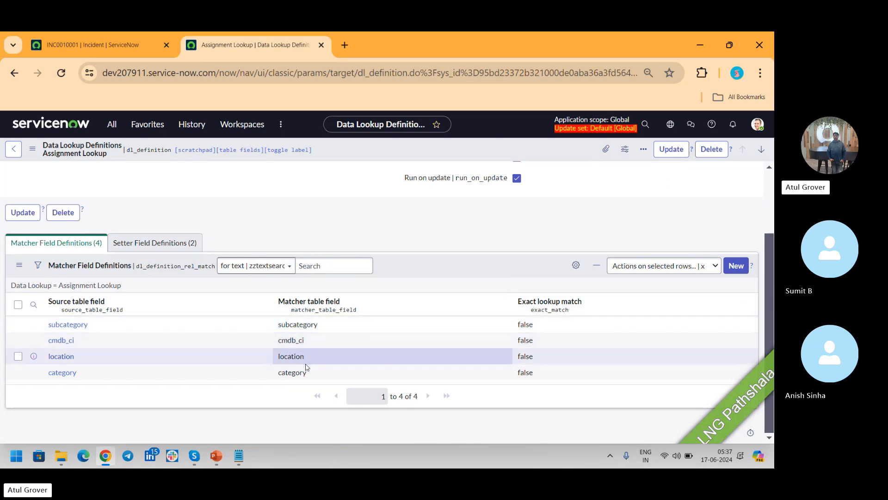
click(148, 245)
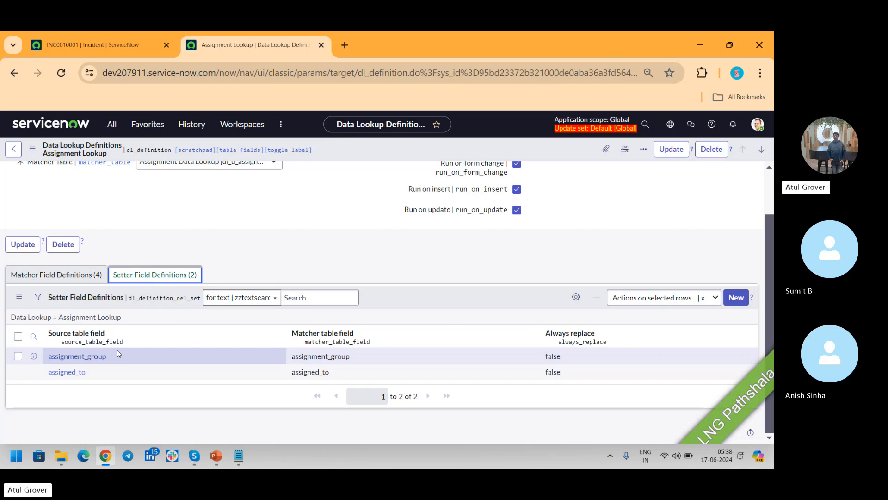
- Filter the application navigator for "business rul" and open the Business Rules list
click(116, 130)
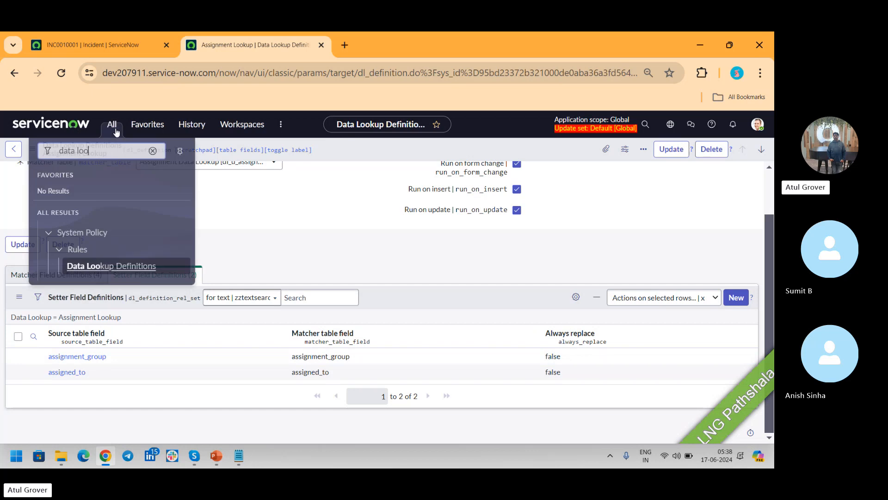
text(bus)
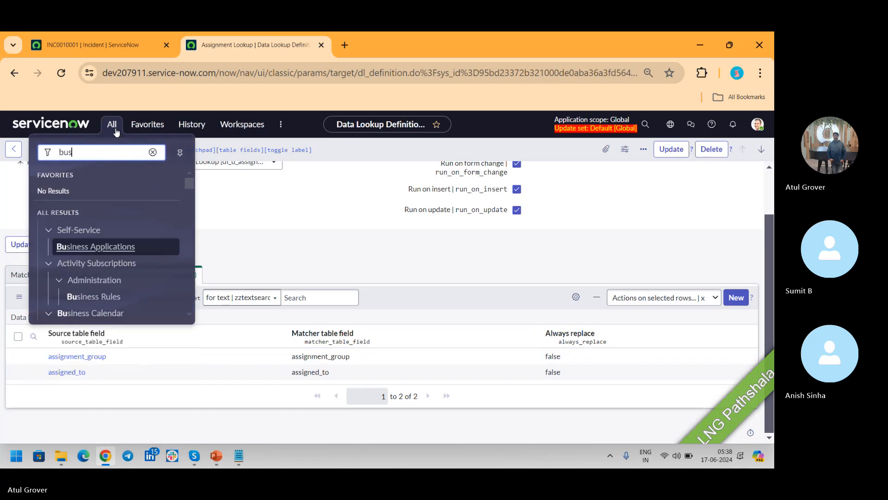
text(iness rul)
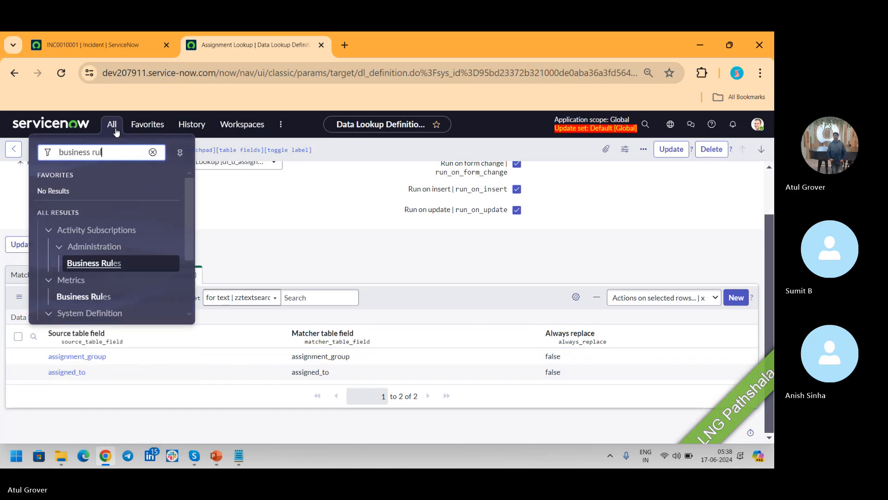
drag(190, 198, 195, 242)
click(97, 256)
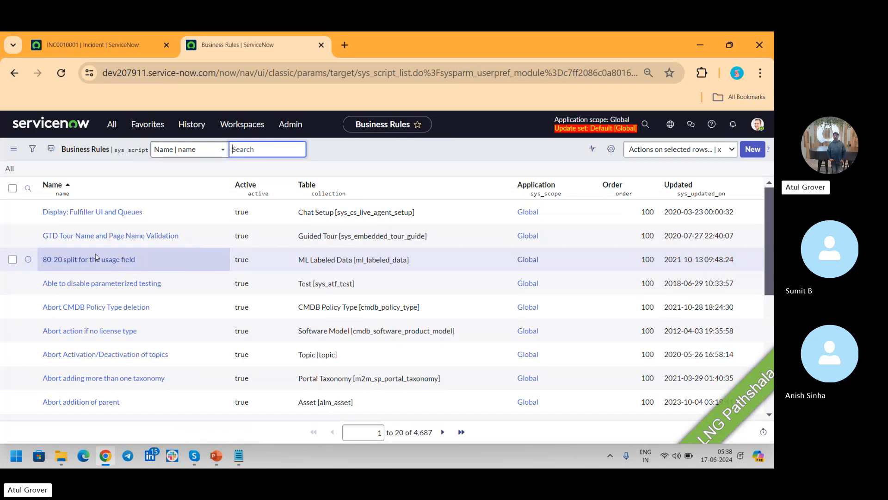
key(alt+Tab)
key(alt+Tab)
key(alt+Tab)
key(alt+Tab)
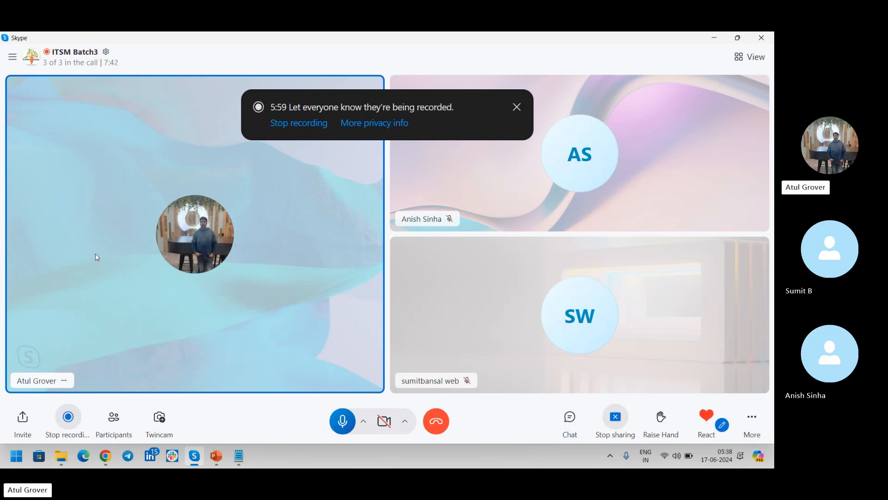
key(alt+Tab)
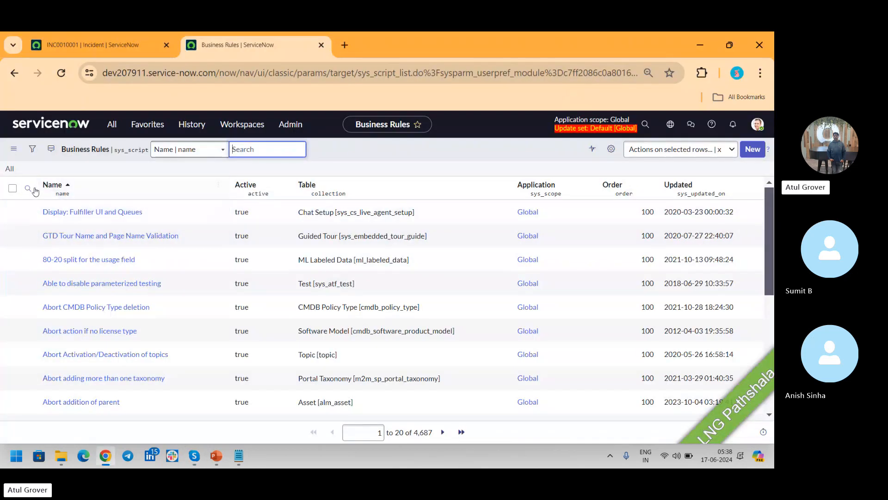
- Show the column search row in the business rules list and filter the names with "*based"
click(29, 189)
click(79, 206)
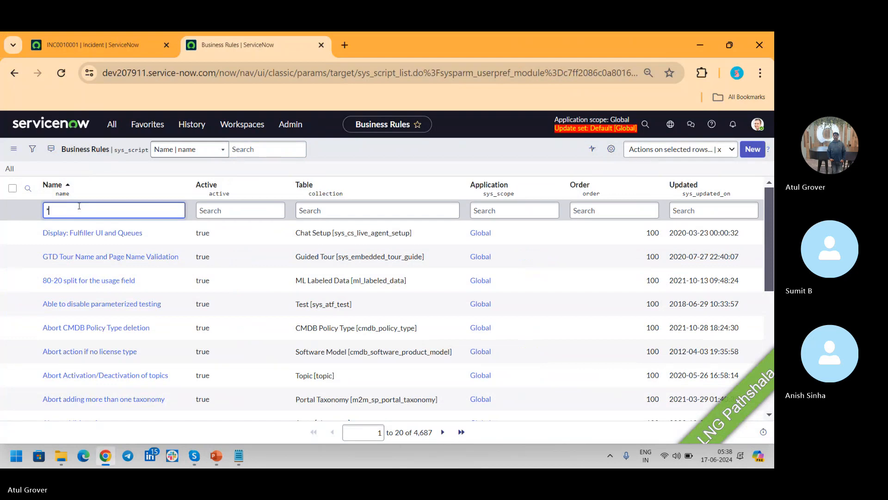
text(*closed)
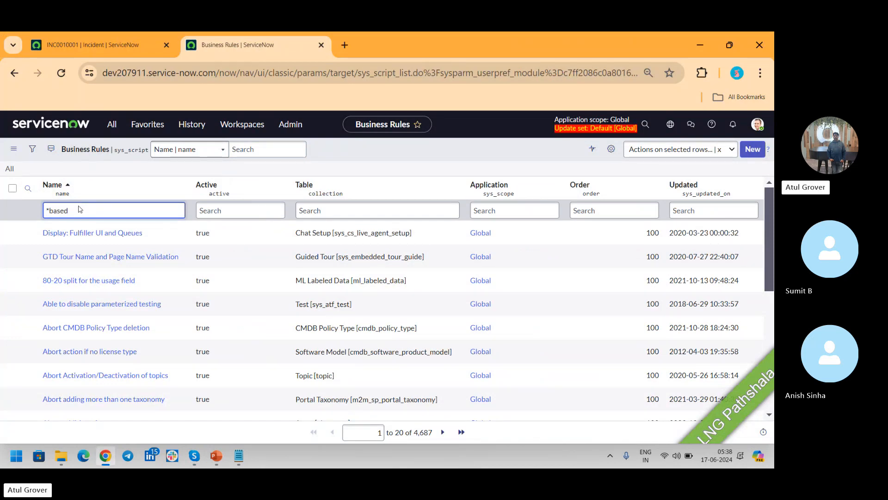
key(Return)
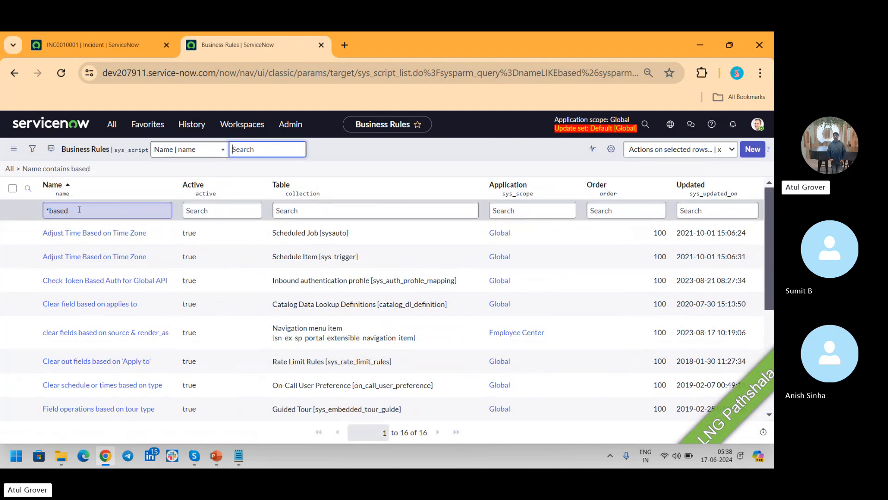
- Change the name filter to "*Ci/so" and open the business rule Populate Assignment Group based on CI/SO
click(79, 209)
key(BackSpace)
text(c)
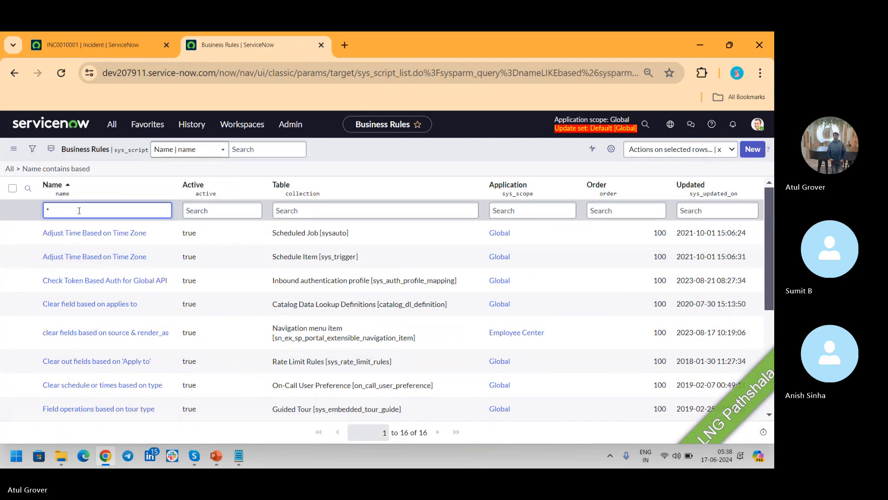
text(i/so)
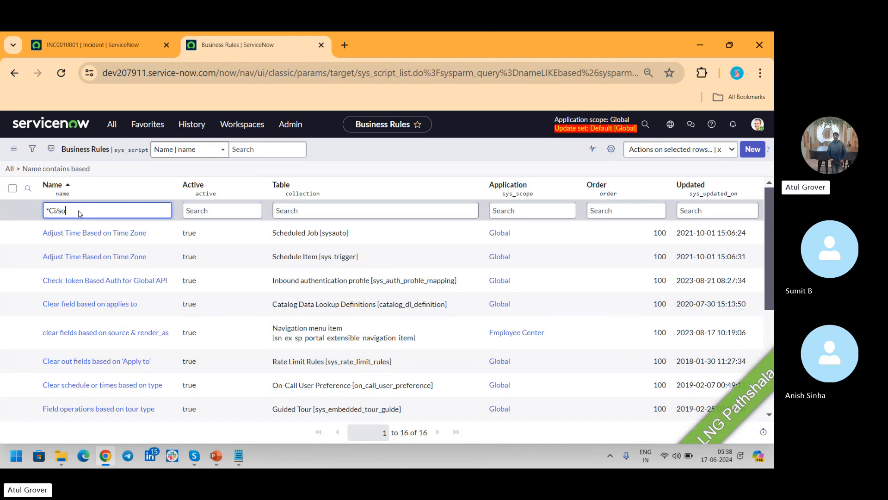
key(Return)
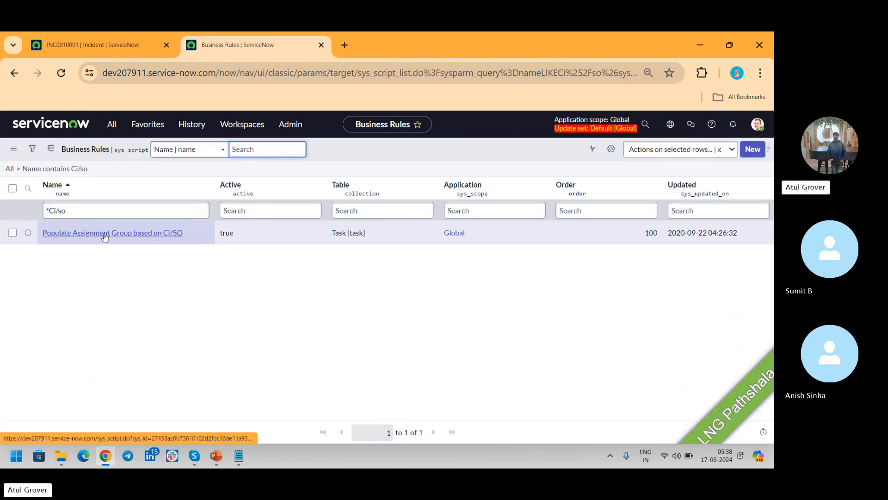
click(105, 233)
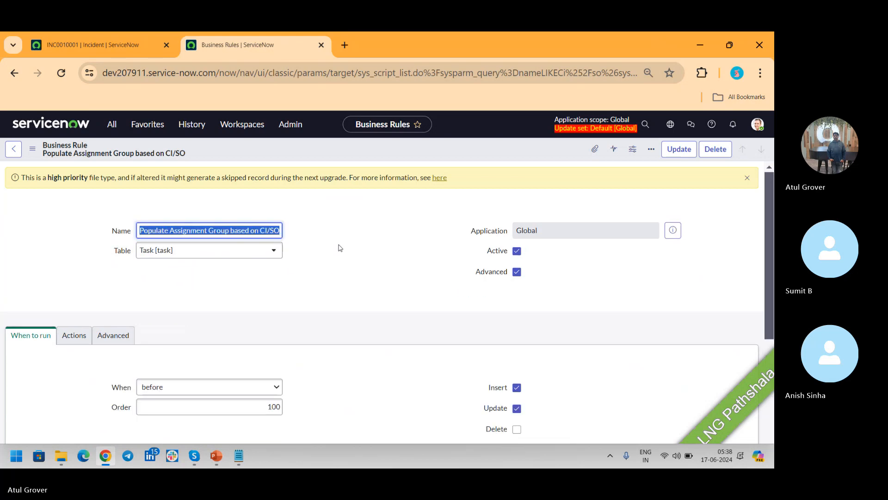
- Review the business rule's Actions settings and its Advanced condition and script
click(75, 341)
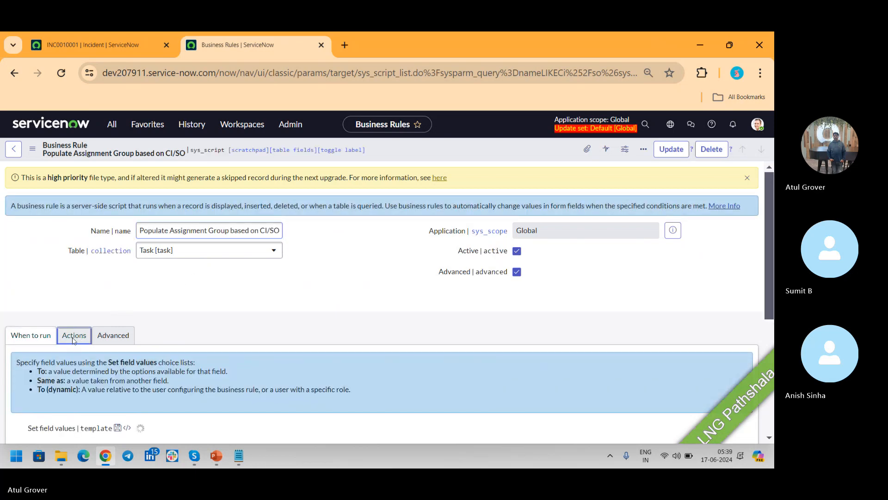
drag(770, 226, 767, 272)
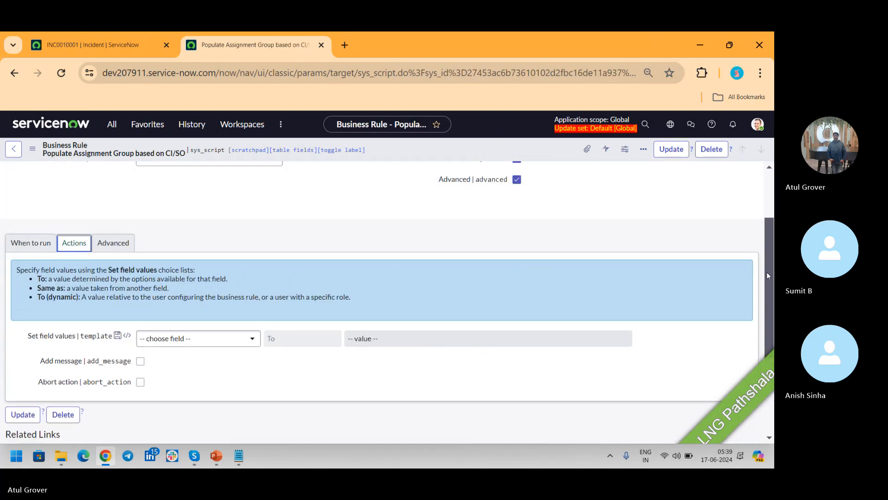
click(100, 250)
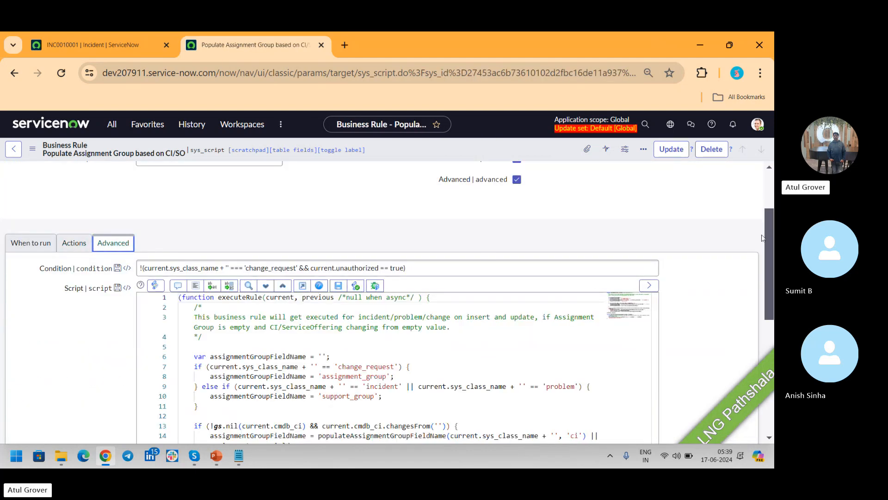
drag(768, 229, 767, 261)
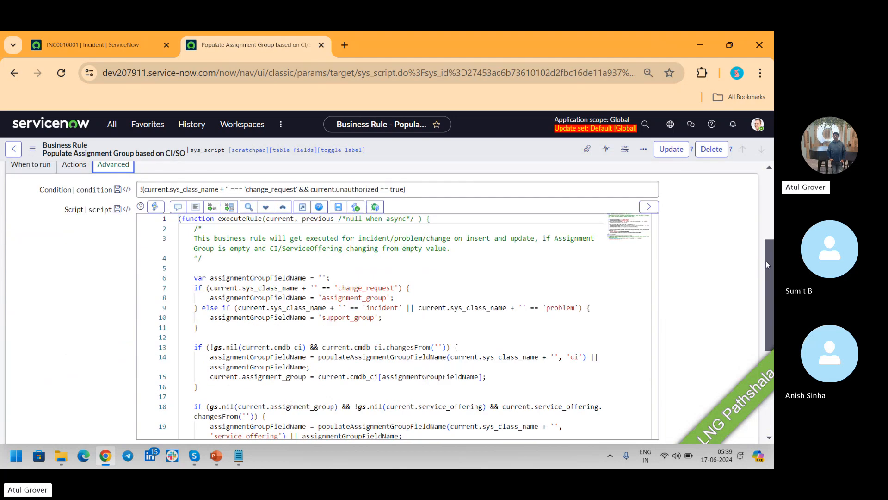
key(alt+Tab)
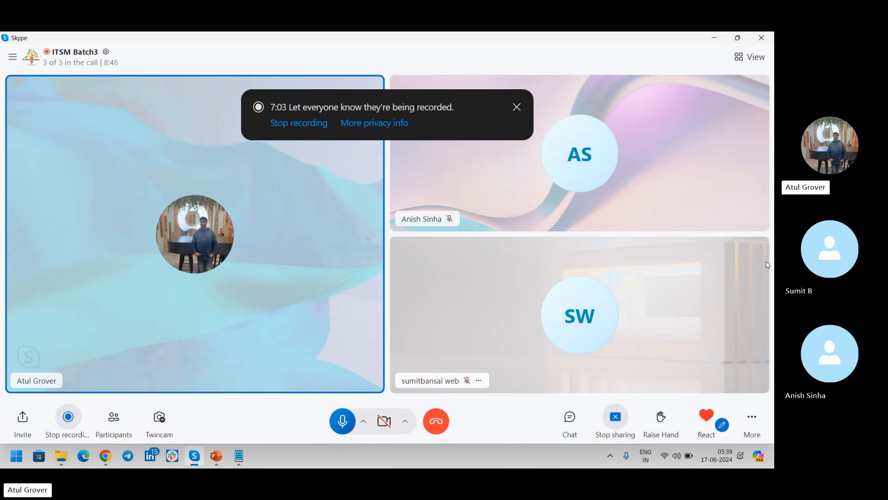
key(alt+Tab)
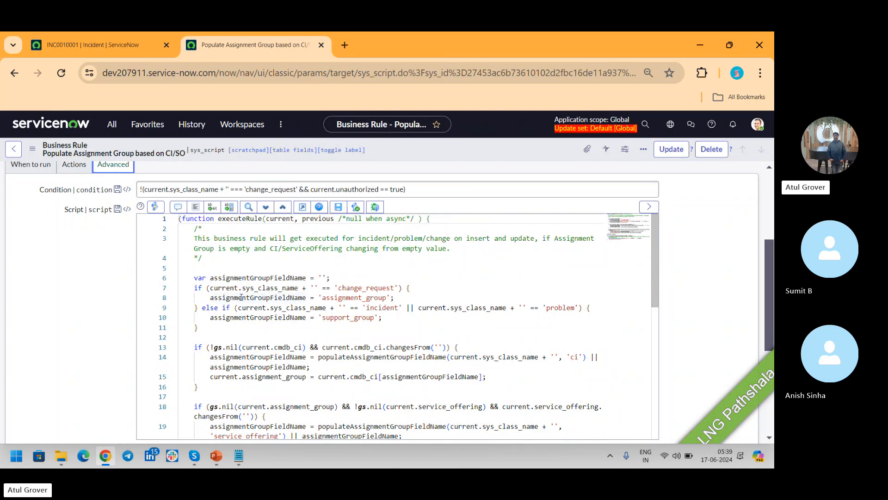
- Highlight the assignment_group and support_group values in the rule's script and return to the incident's browser tab
drag(314, 297, 380, 298)
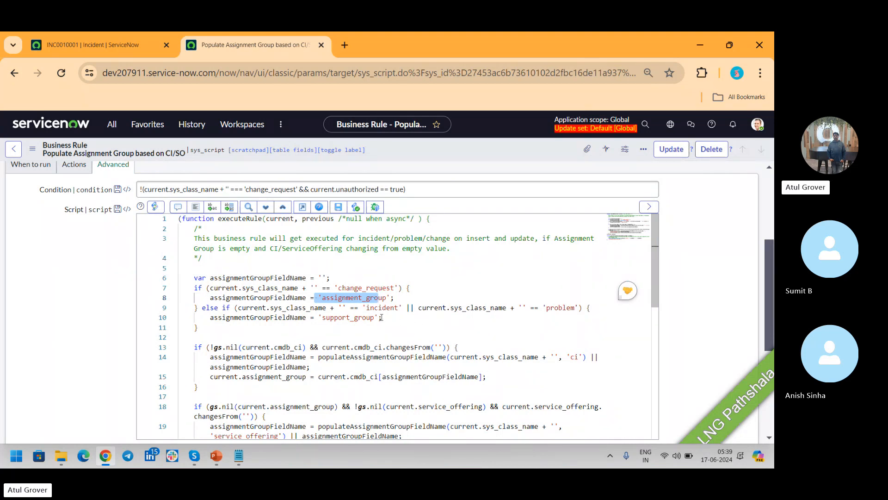
drag(381, 317, 321, 315)
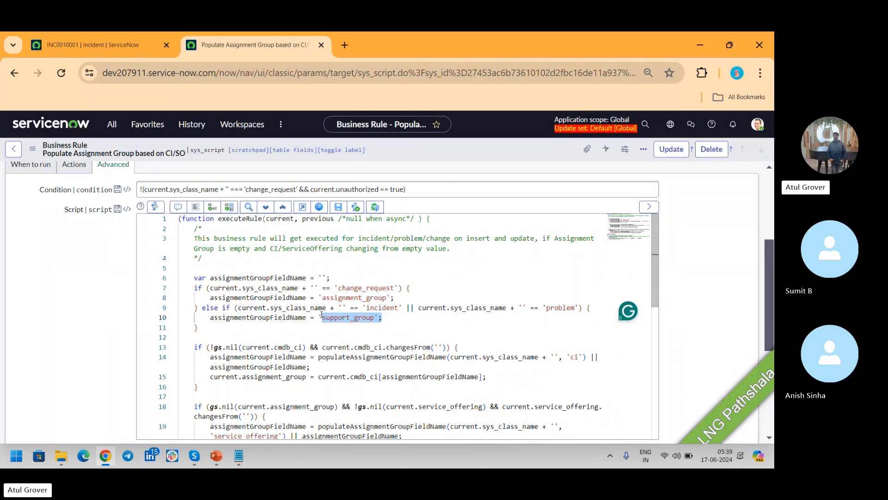
click(88, 45)
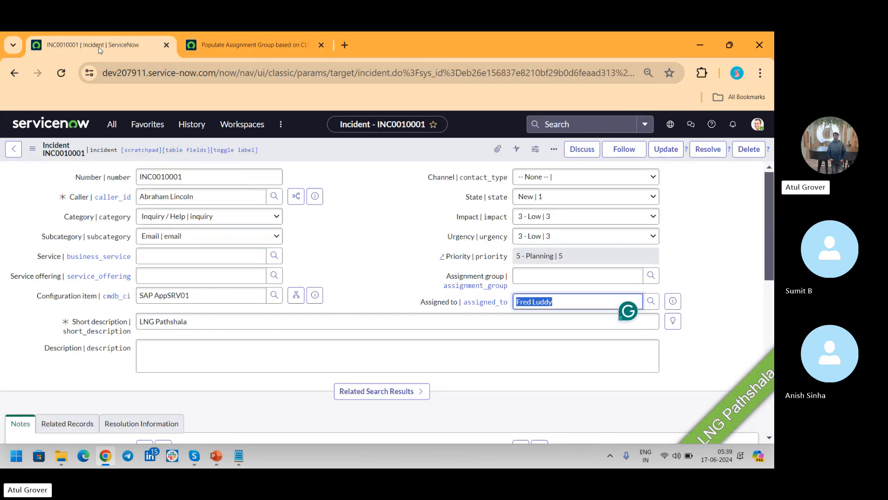
- Open the record of the incident's configuration item SAP AppSRV01 in a new browser tab and switch to it
click(315, 296)
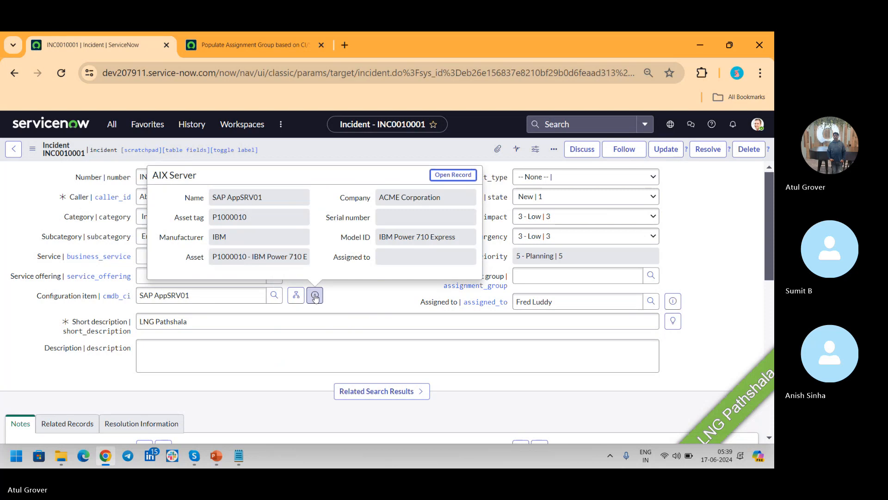
ctrl+click(442, 180)
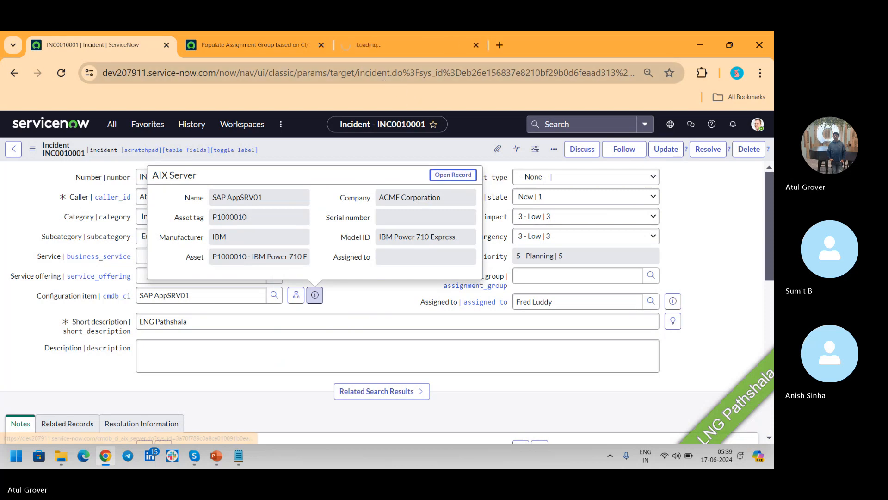
mouse_move(387, 51)
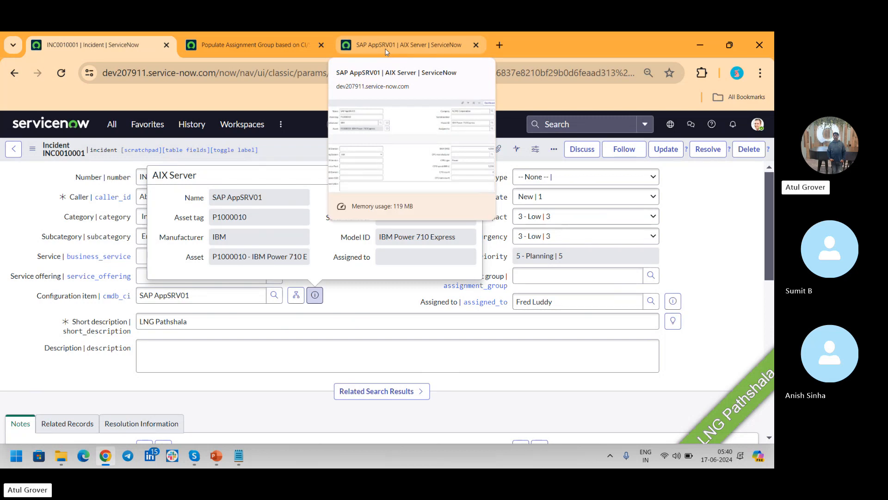
click(387, 51)
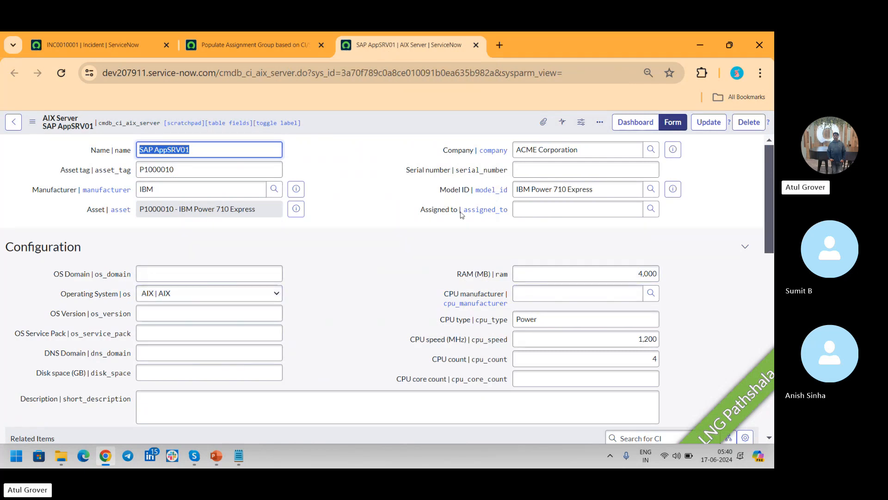
- Open the Form Layout configuration of the AIX Server form, declining the offer to try Form Builder
right_click(404, 125)
mouse_move(440, 181)
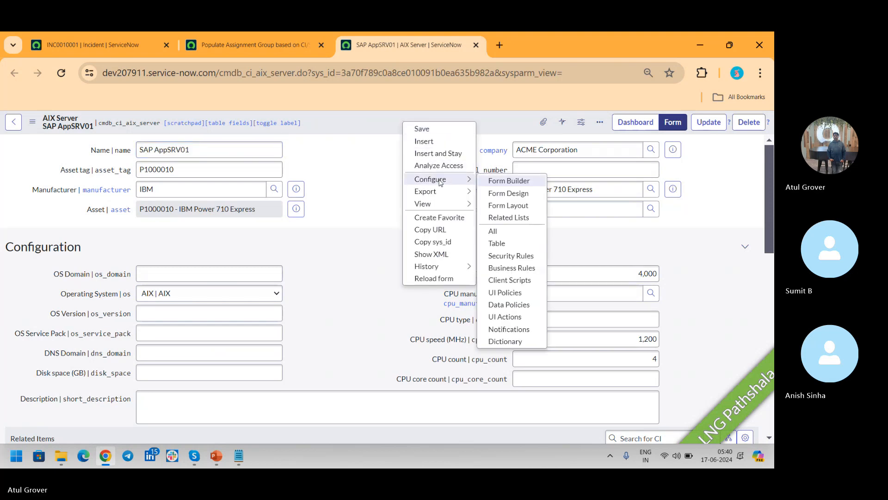
click(507, 206)
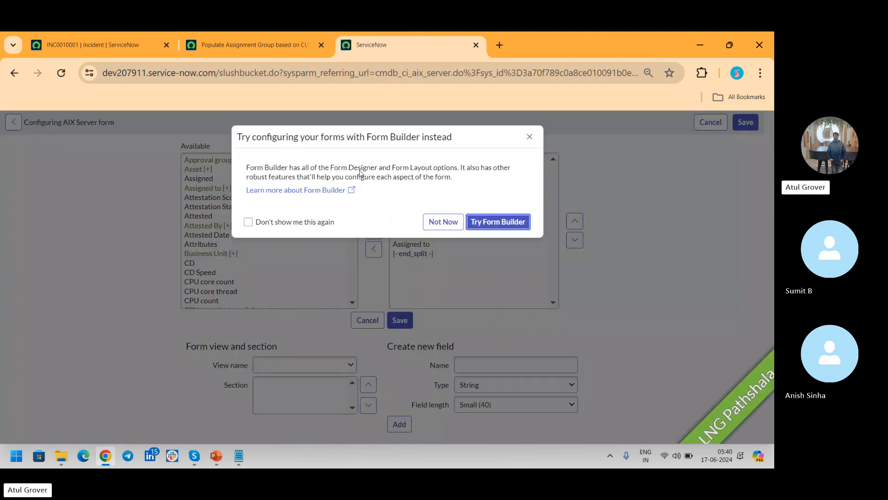
click(428, 225)
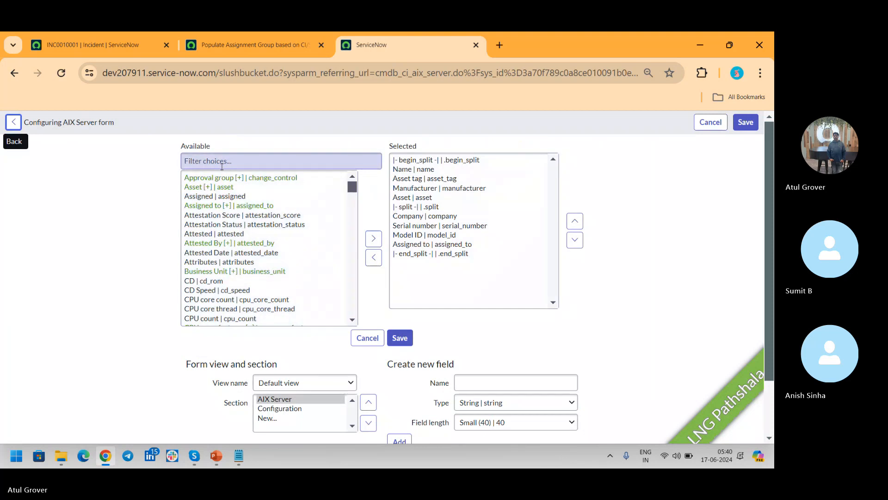
- Filter the available fields with "sup" and add Support group and Supported by to the AIX Server form
text(sup)
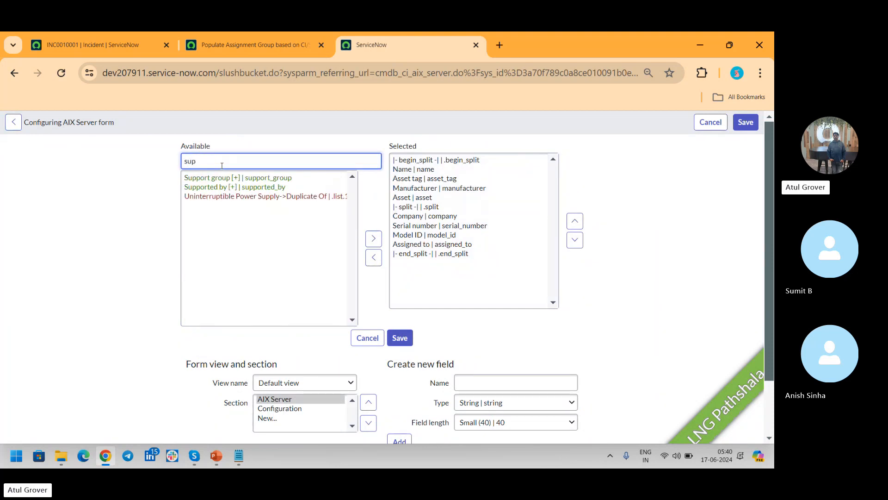
click(233, 178)
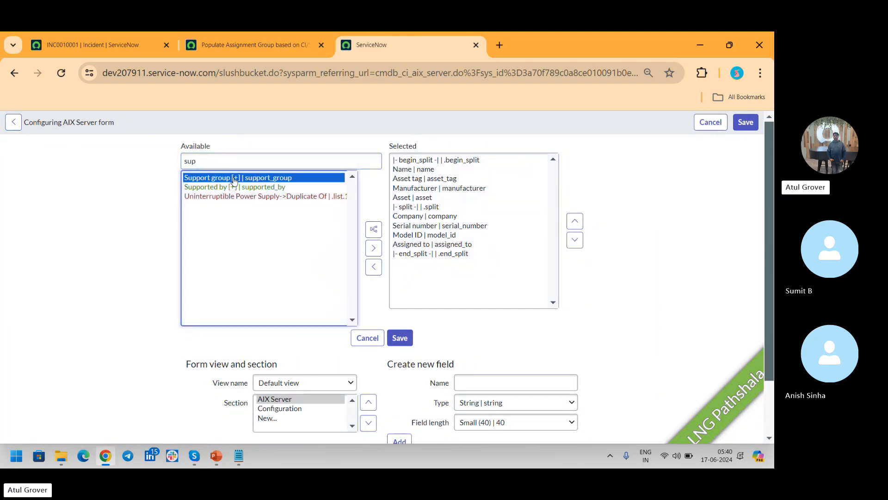
key(shift+Down)
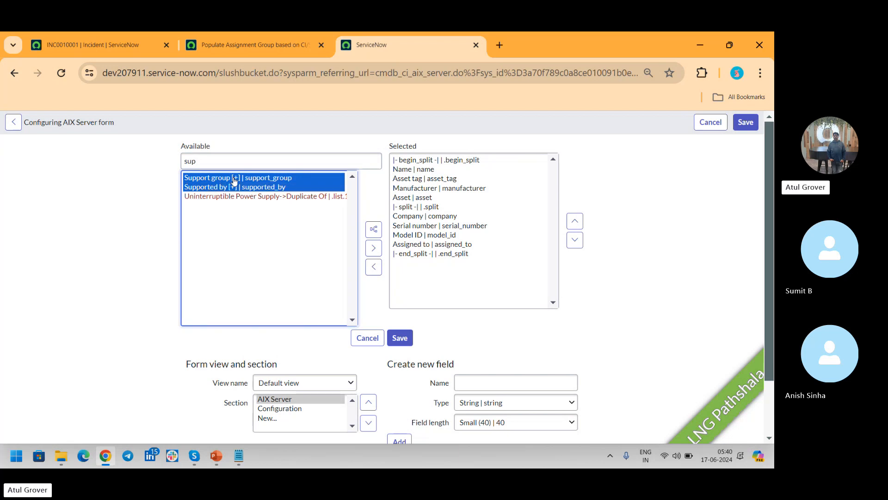
click(374, 248)
- Filter the available fields with "man" and add Managed by to the form's selected fields
click(282, 160)
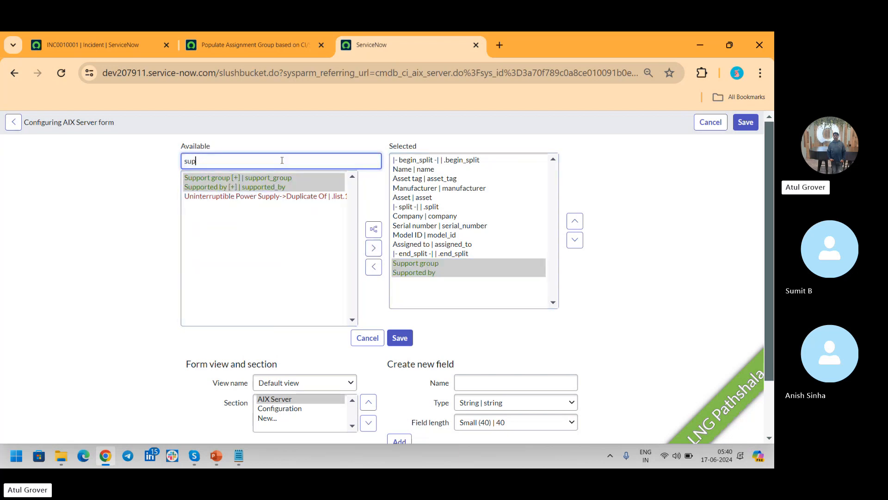
key(BackSpace)
key(BackSpace)
text(man)
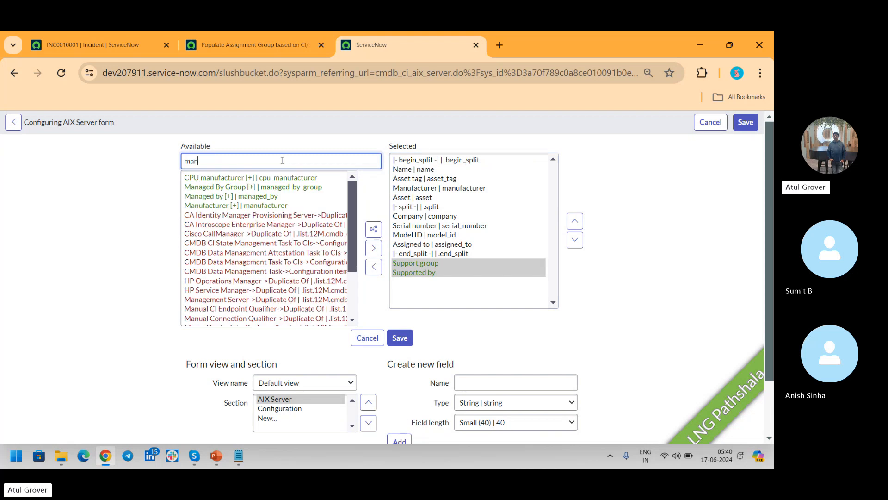
click(266, 197)
click(374, 248)
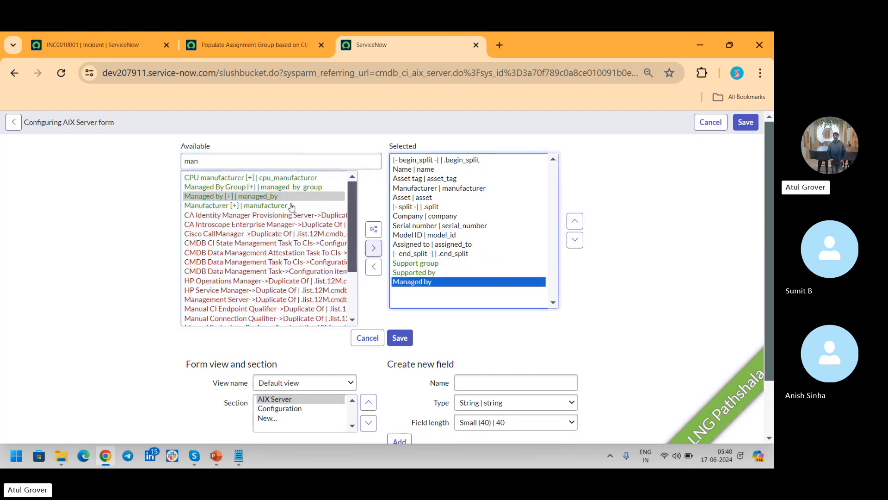
- Filter the available fields with "owned" and add Owned by to the form's selected fields
click(206, 163)
key(BackSpace)
key(BackSpace)
key(BackSpace)
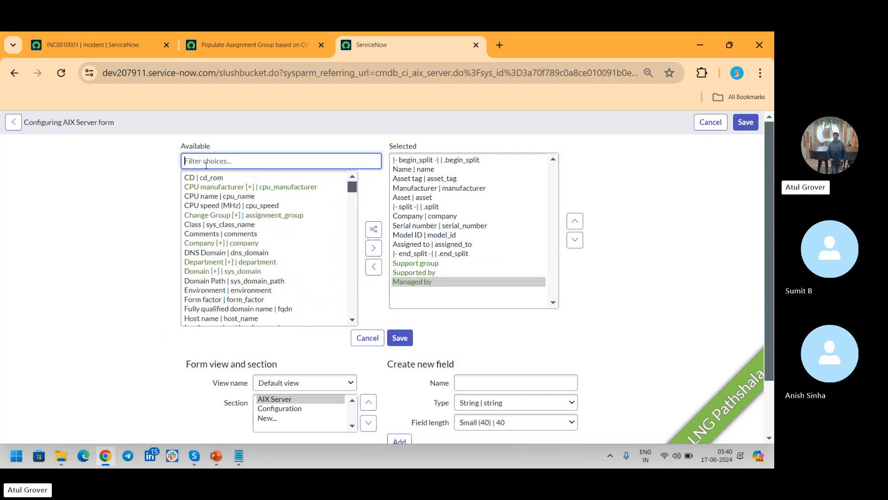
text(owned)
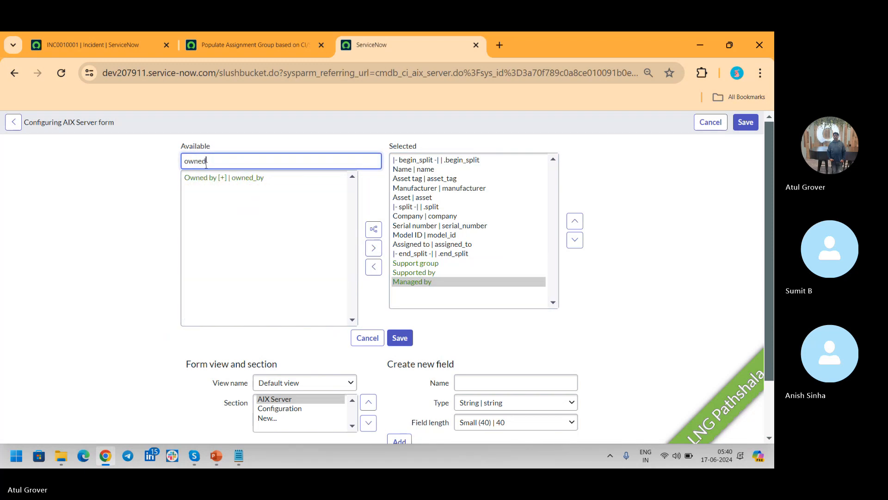
click(214, 179)
click(374, 247)
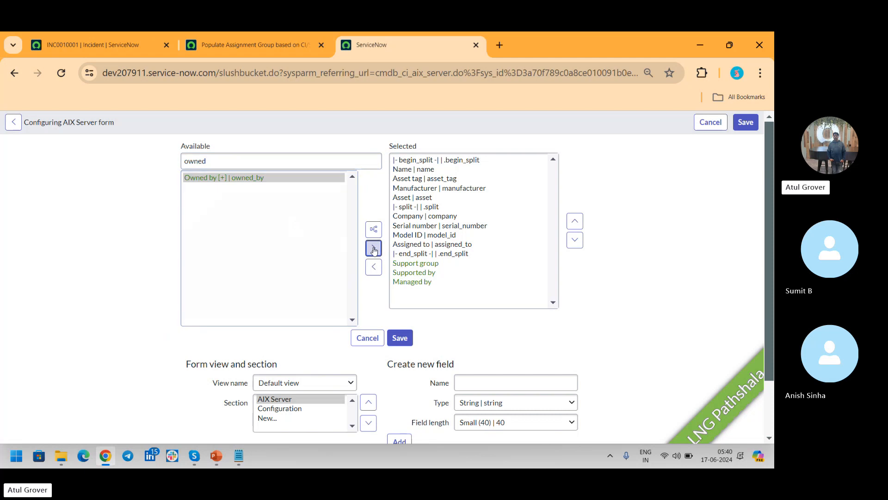
- Move Support group, Supported by, Managed by and Owned by together to just above Company, and save the form layout
click(417, 267)
drag(418, 268, 417, 292)
click(577, 221)
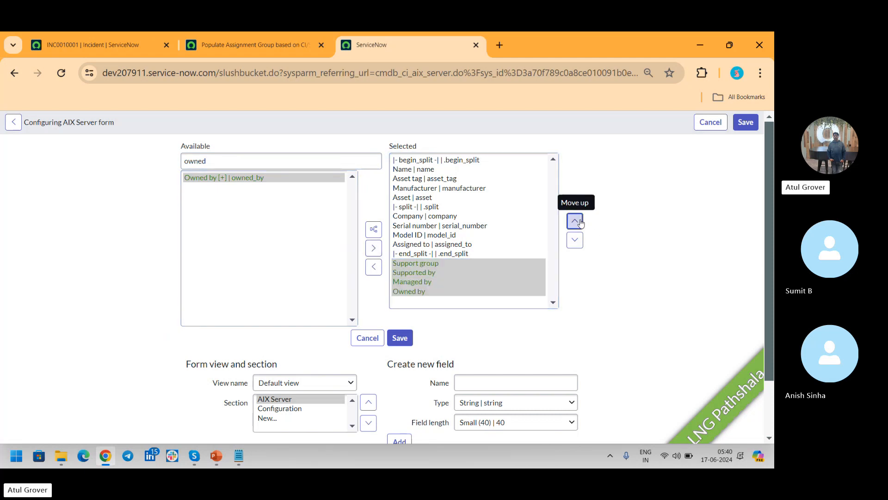
click(577, 221)
click(577, 221)
click(577, 221)
click(579, 222)
click(580, 222)
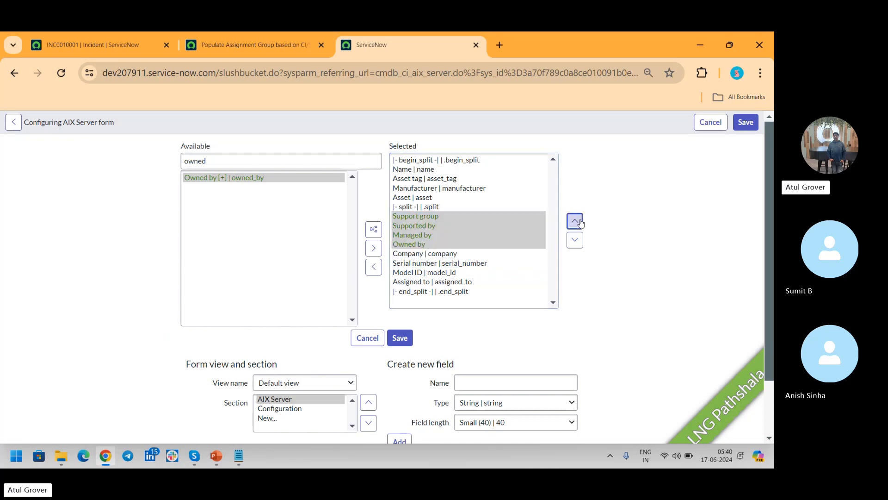
click(407, 343)
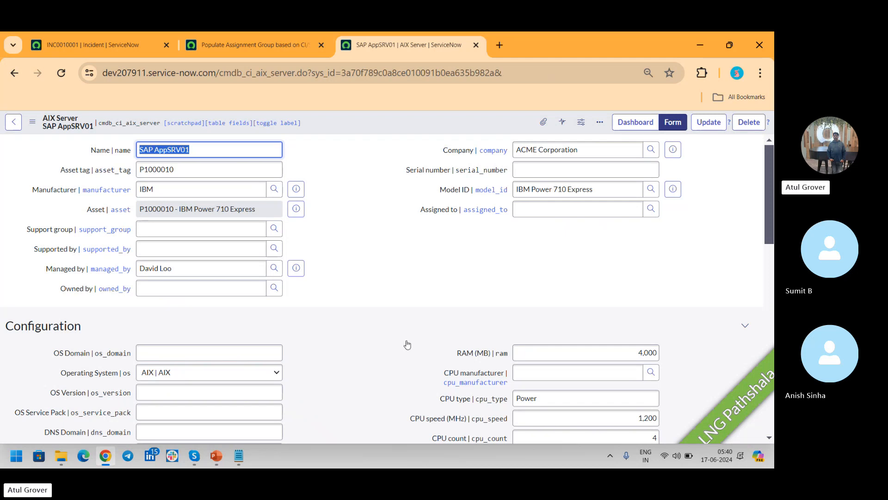
- Set the Support group of the SAP AppSRV01 server to Incident Management
click(217, 229)
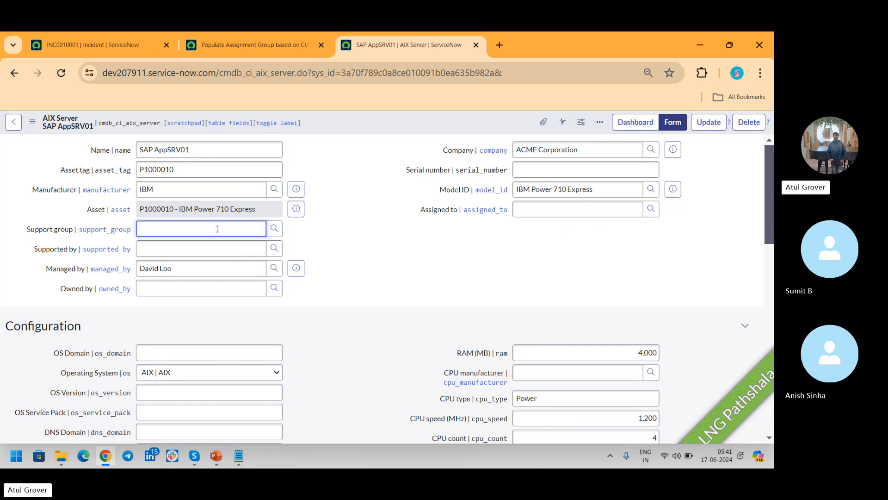
text(Inc)
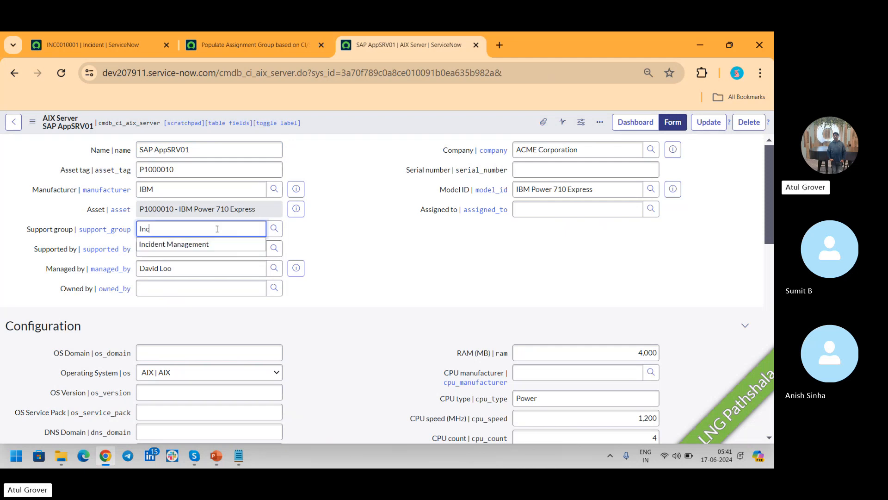
click(199, 245)
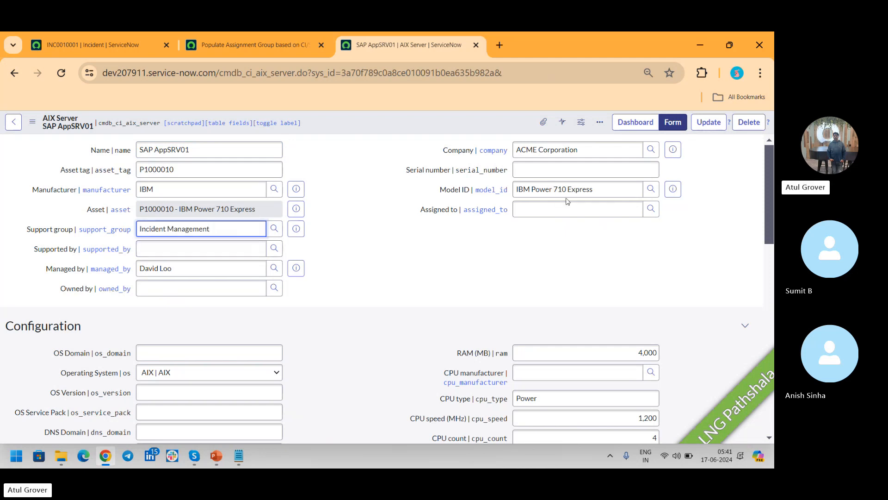
- Set Supported by to the first listed user and Owned by to the third listed user, and save the server record
click(172, 253)
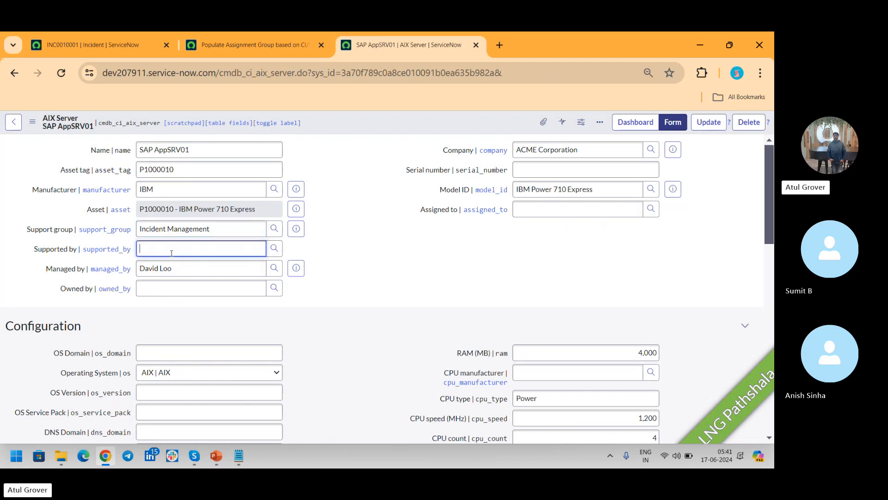
text(**)
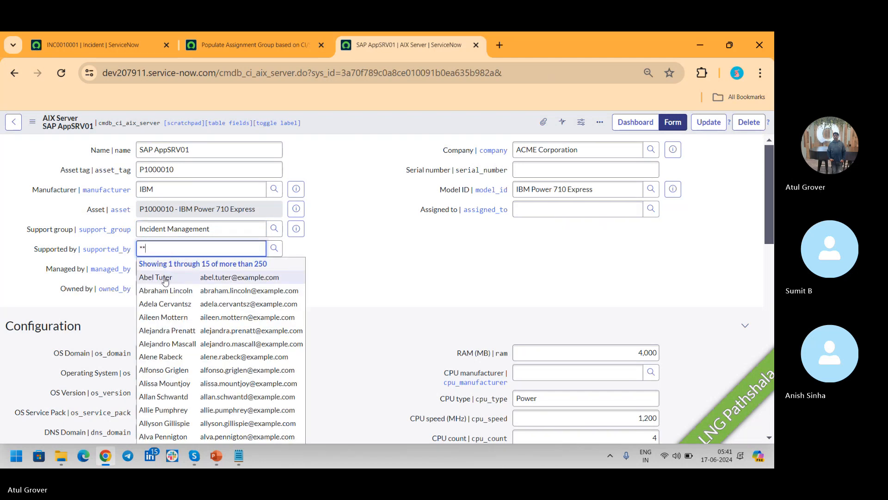
click(184, 276)
click(174, 289)
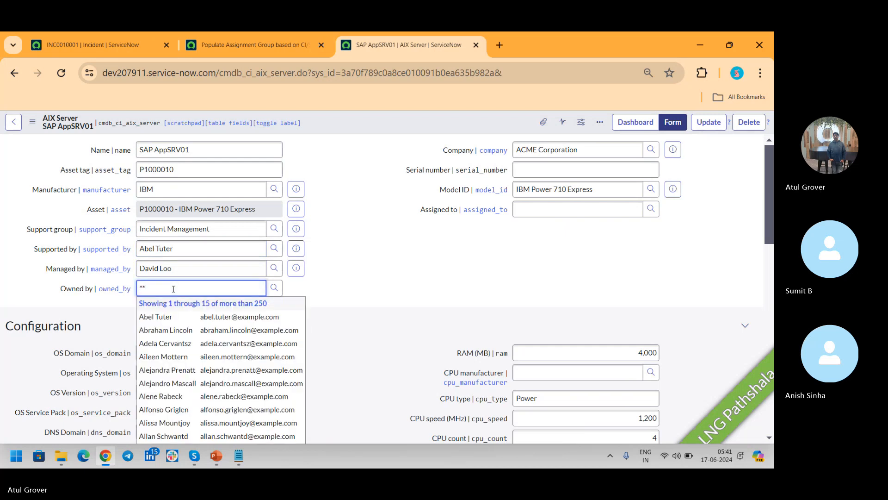
click(171, 345)
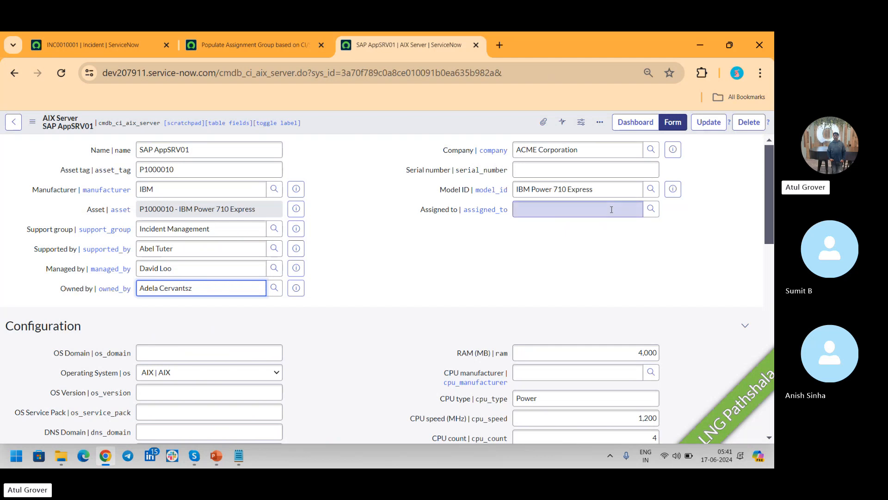
right_click(454, 119)
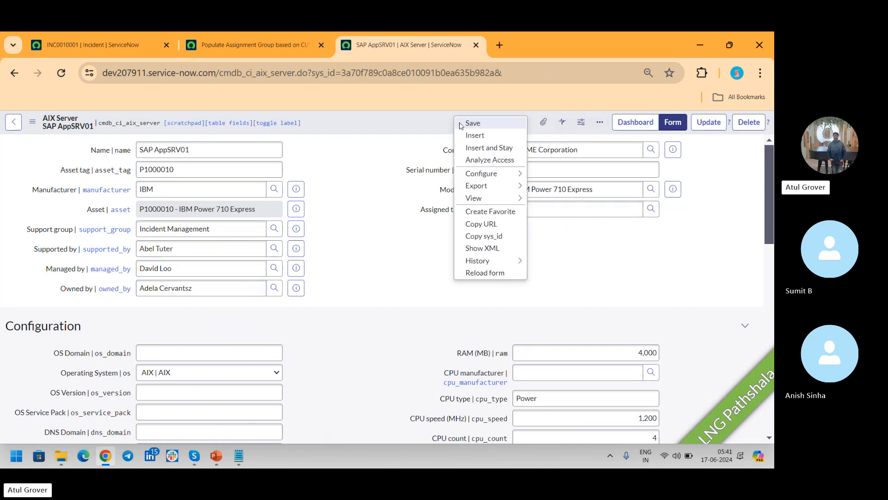
click(472, 123)
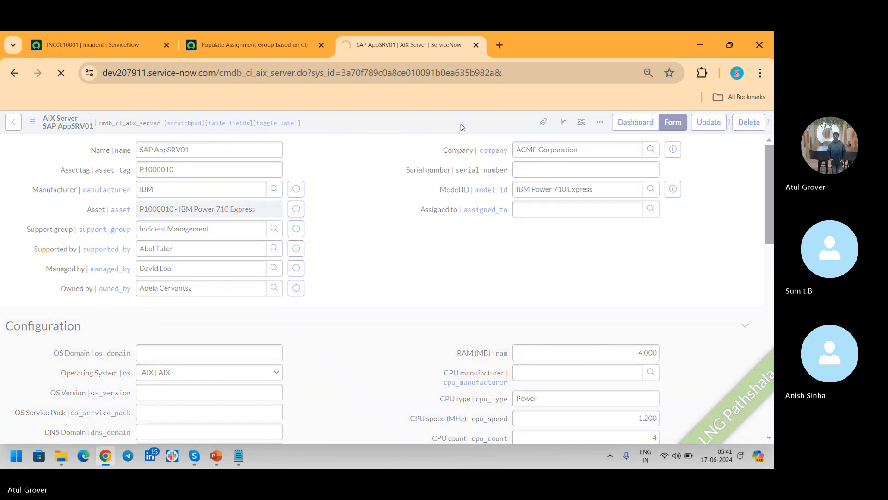
- Return to the browser tab of incident INC0010001 and save the incident
click(93, 44)
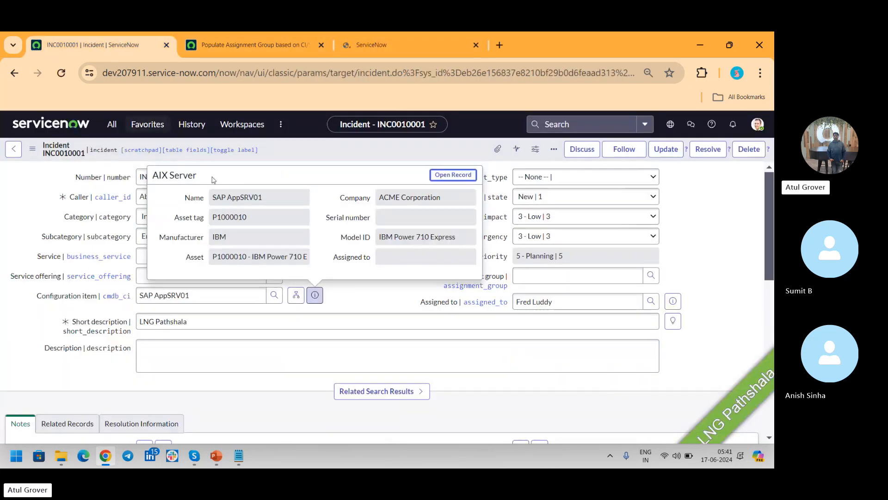
right_click(406, 153)
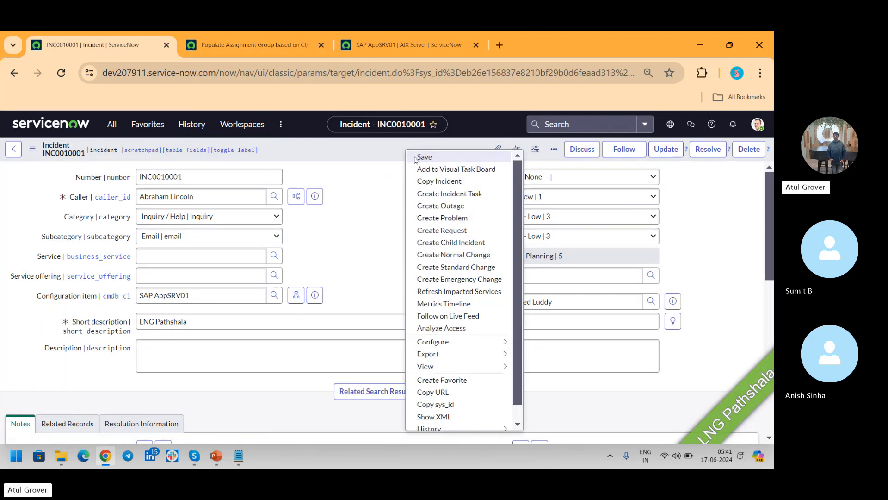
click(415, 158)
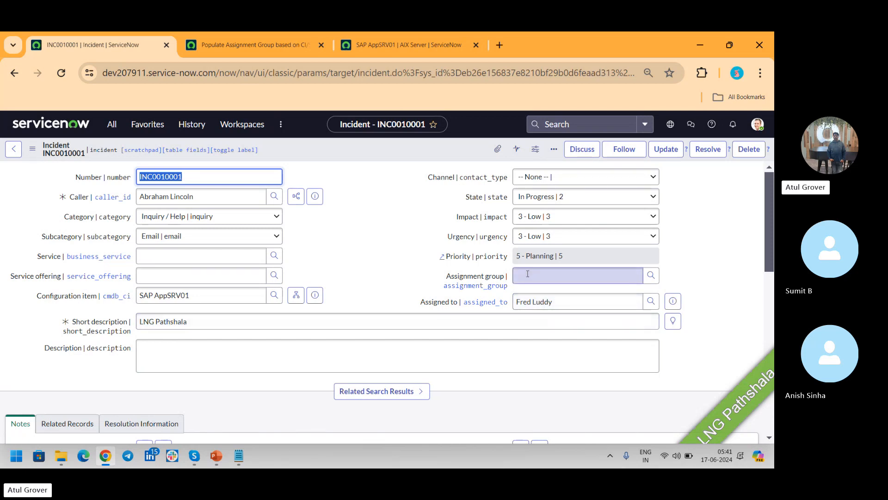
- Clear the incident's Assigned to field and set its Subcategory to None
click(557, 300)
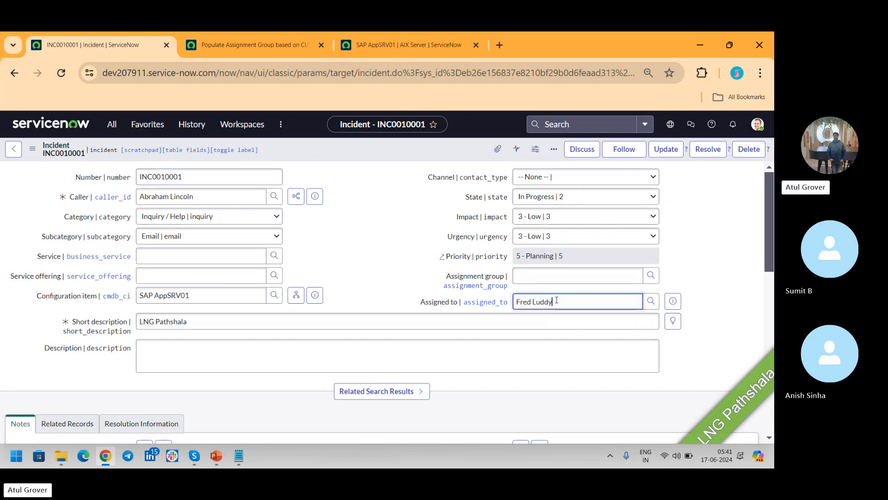
key(ctrl+a)
key(BackSpace)
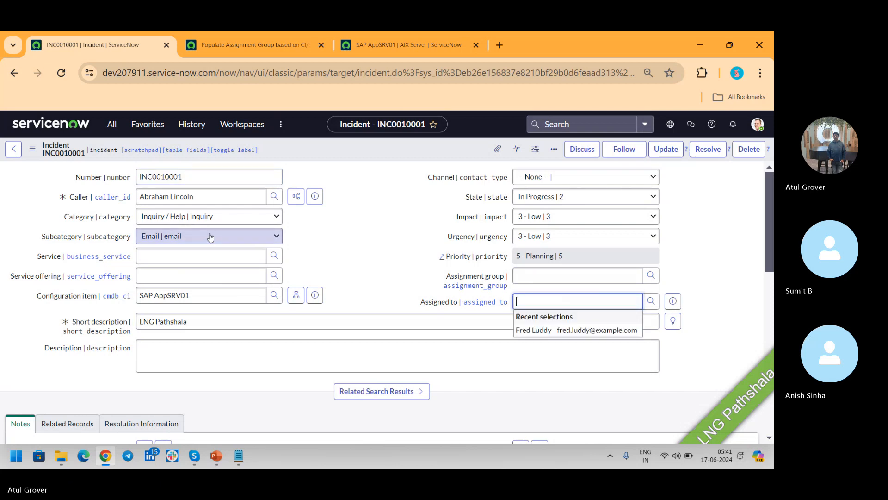
click(204, 237)
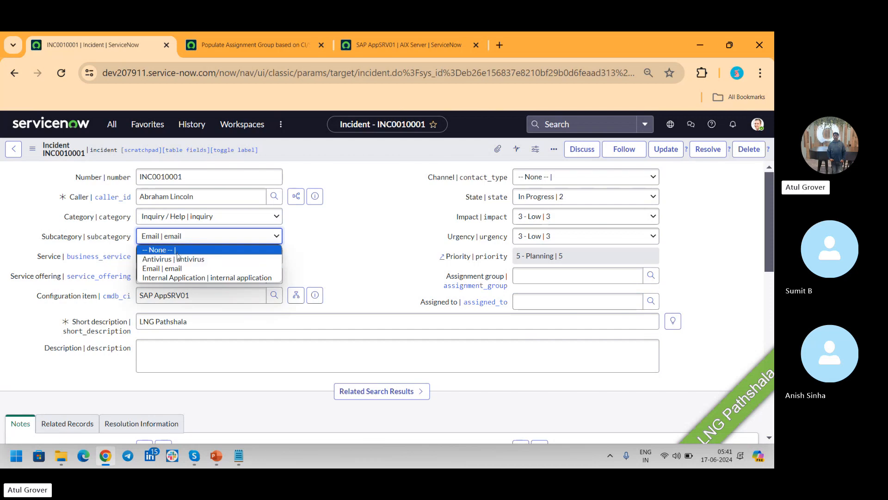
click(177, 252)
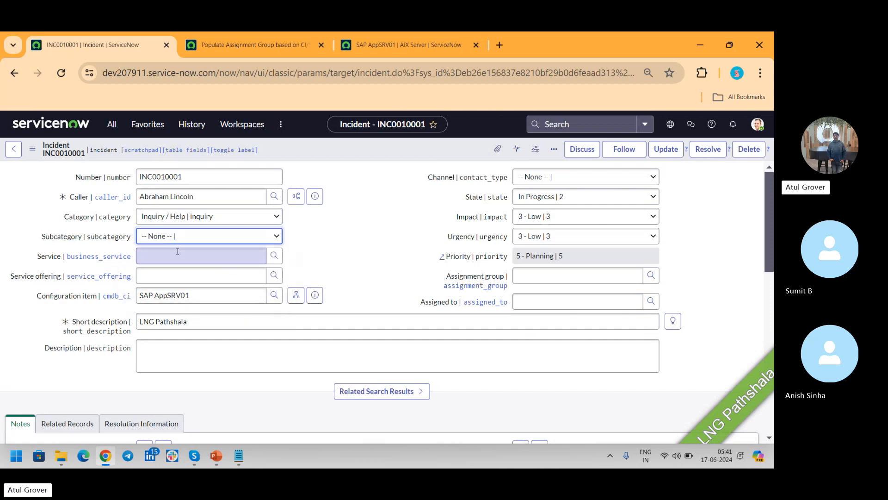
- Save incident INC0010001 and start a new incident record
right_click(393, 154)
click(409, 157)
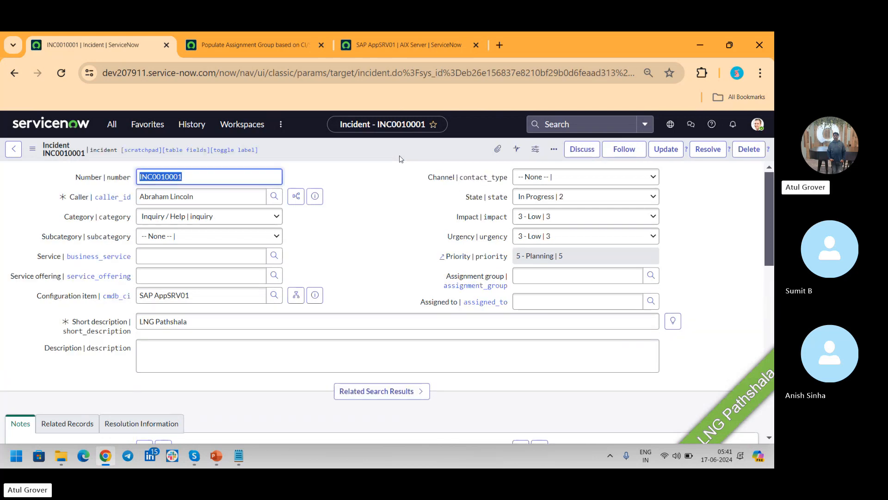
click(112, 124)
click(79, 241)
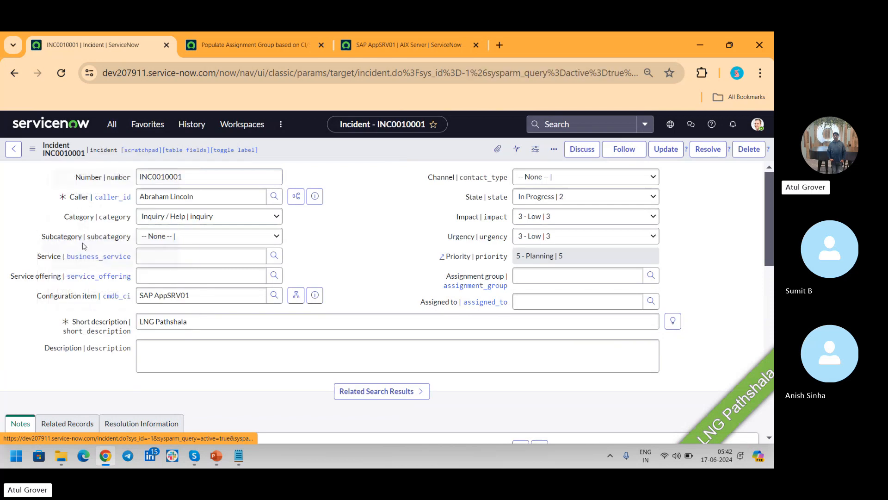
- Fill in the new incident with the previously used caller, configuration item SAP AppSRV01 and short description LNG, and save it
click(176, 197)
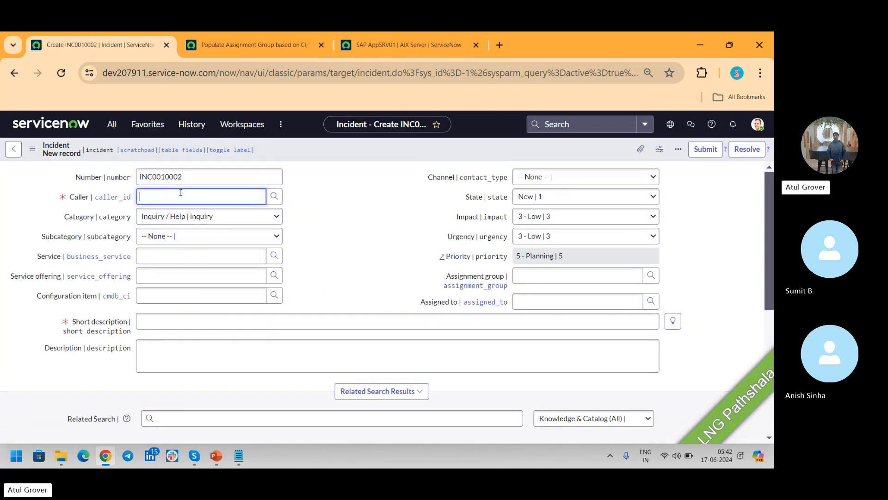
click(168, 229)
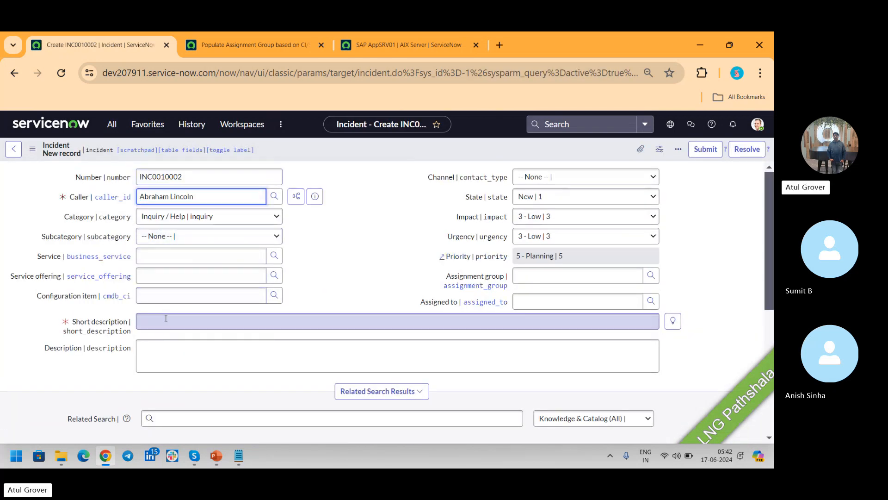
click(159, 293)
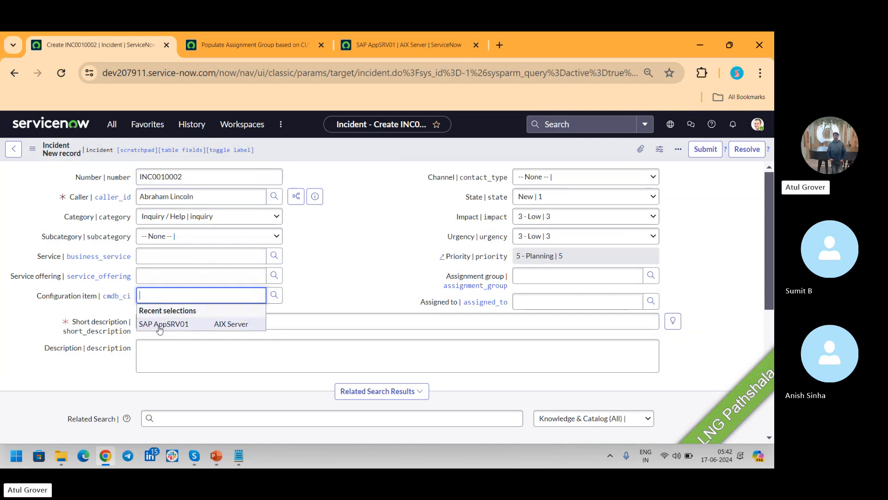
click(159, 324)
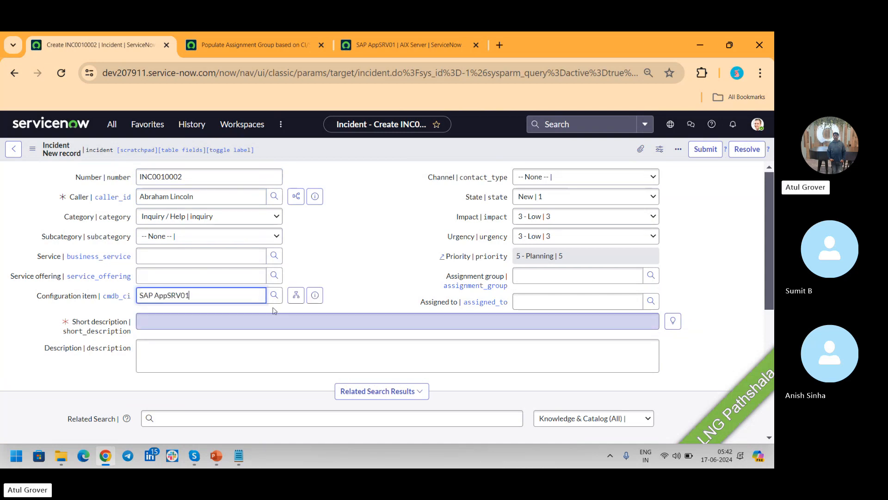
click(224, 321)
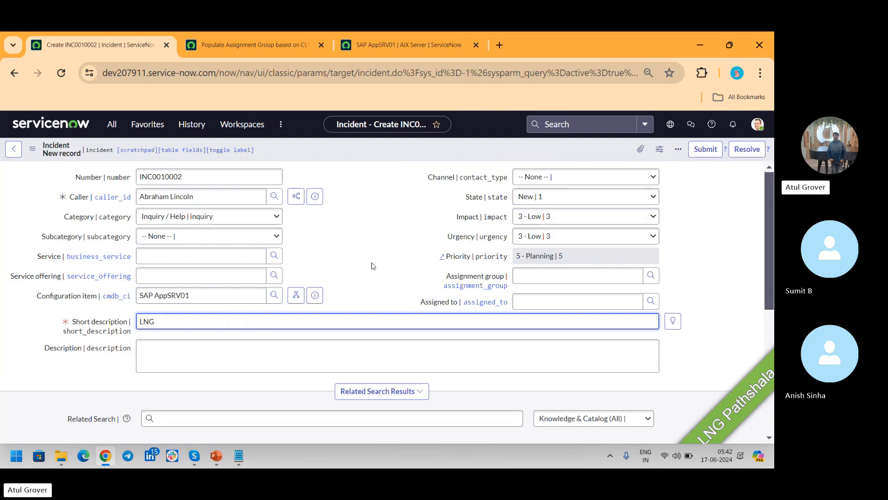
right_click(407, 153)
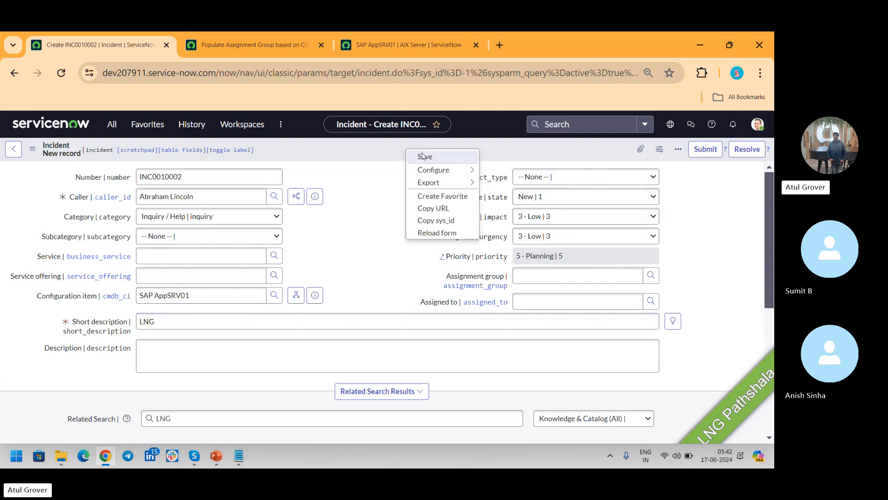
click(423, 156)
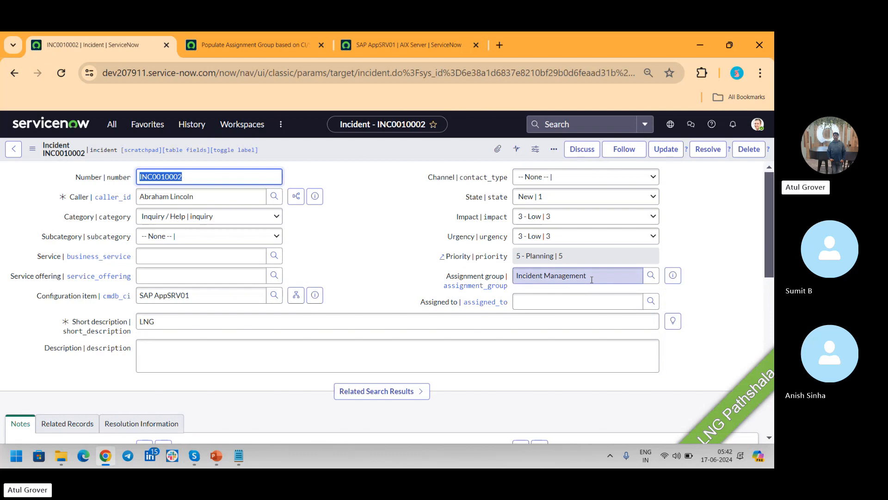
- Preview the incident's configuration item to check its support group, and review the service offering logic in the business rule script
click(314, 295)
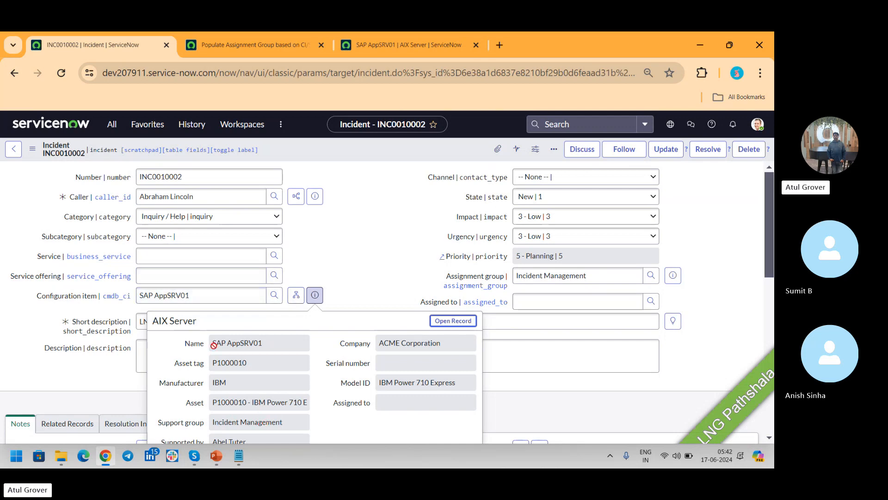
click(153, 276)
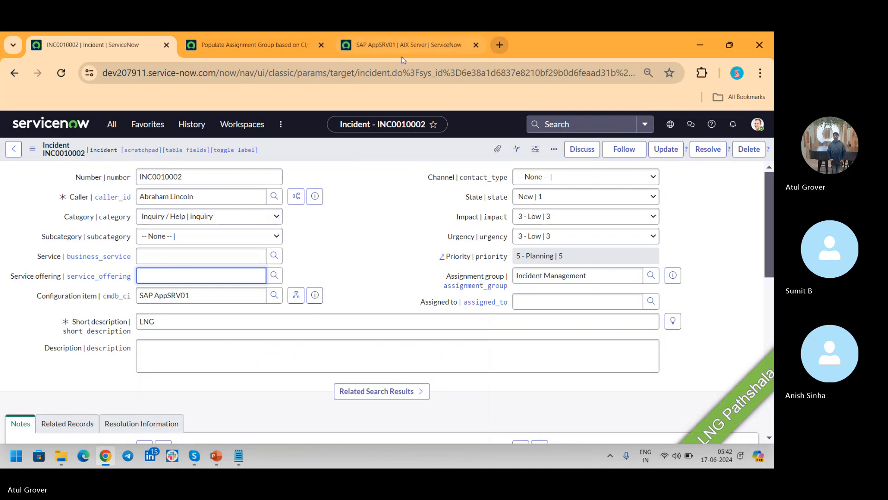
click(278, 44)
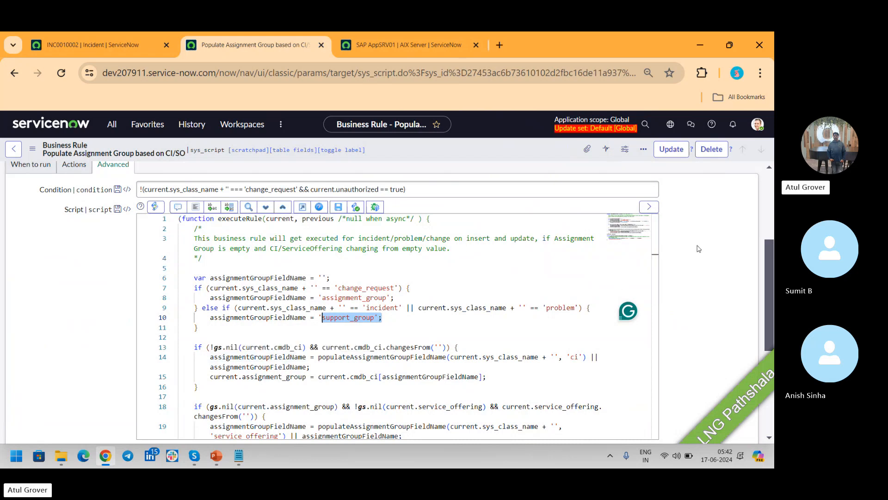
scroll(770, 259, down, 3)
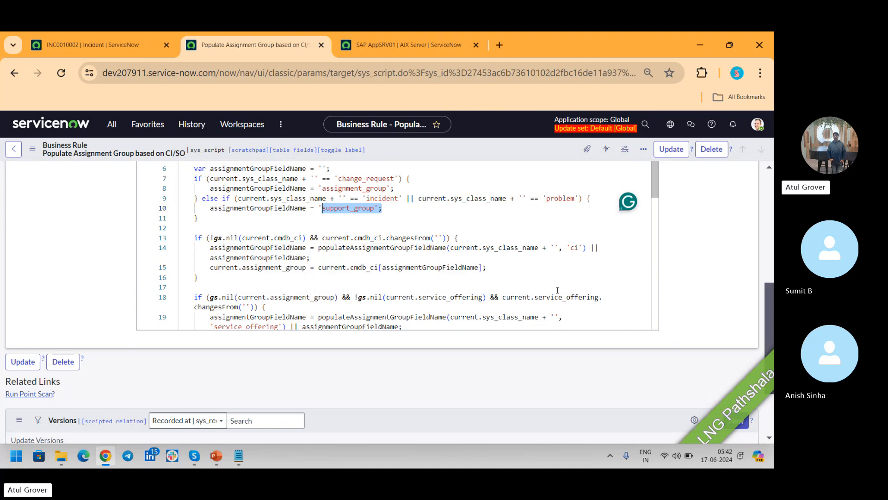
drag(653, 181, 654, 216)
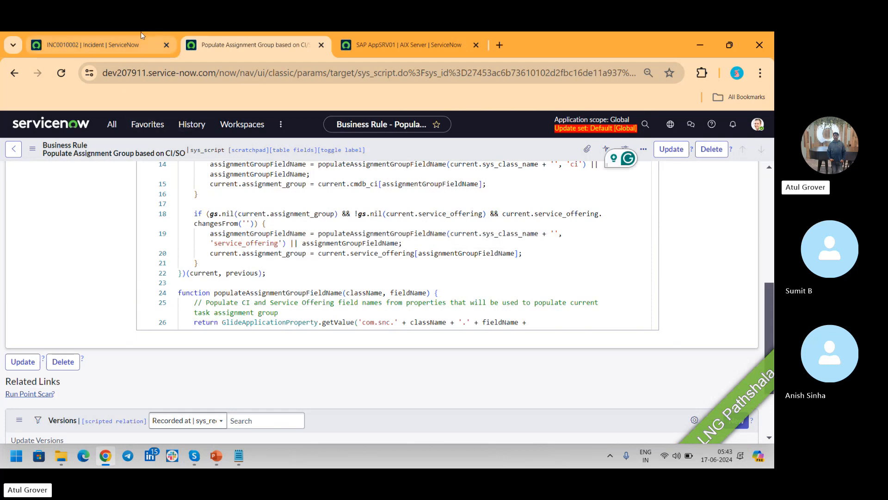
- Return to incident INC0010002, try setting its Service to Email and look for matching service offerings
click(105, 44)
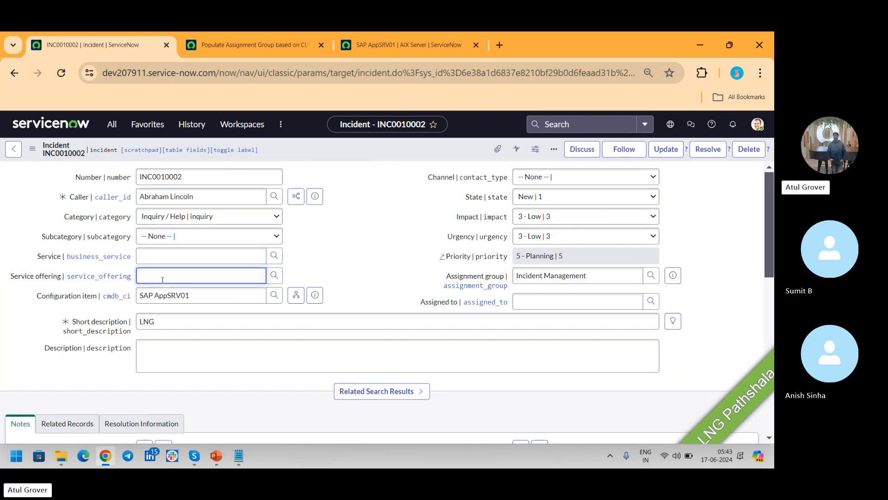
key(BackSpace)
click(165, 256)
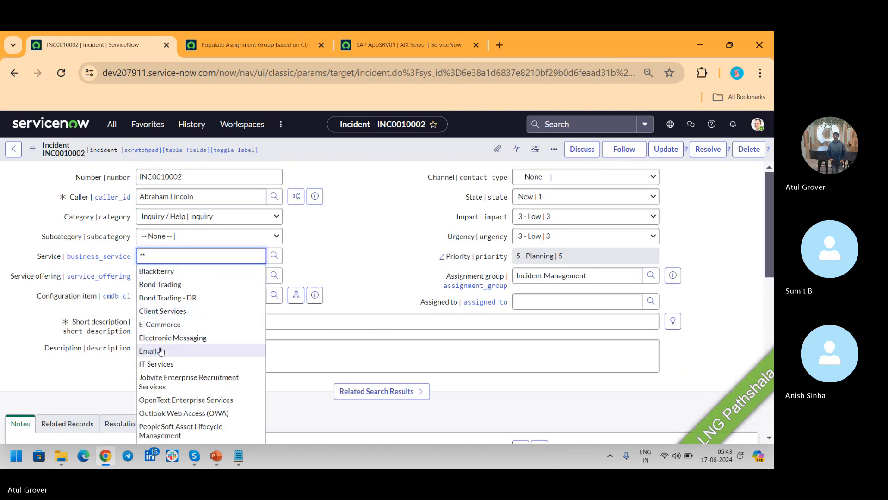
click(162, 350)
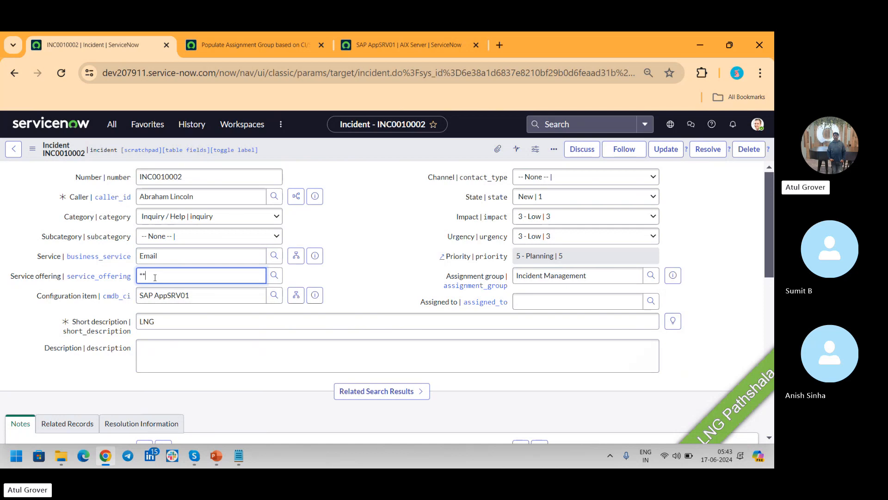
key(BackSpace)
key(BackSpace)
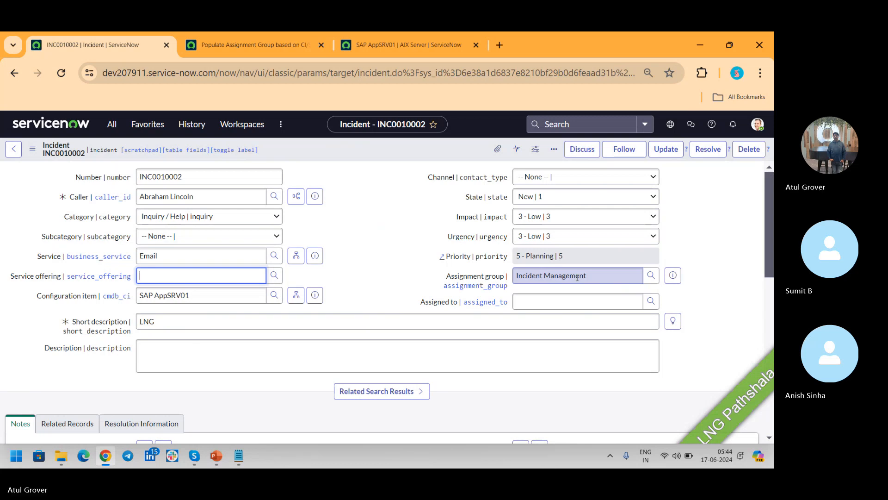
- Show the dictionary information of the incident's Assignment group field, examine its reference qualifier, and close it
click(489, 279)
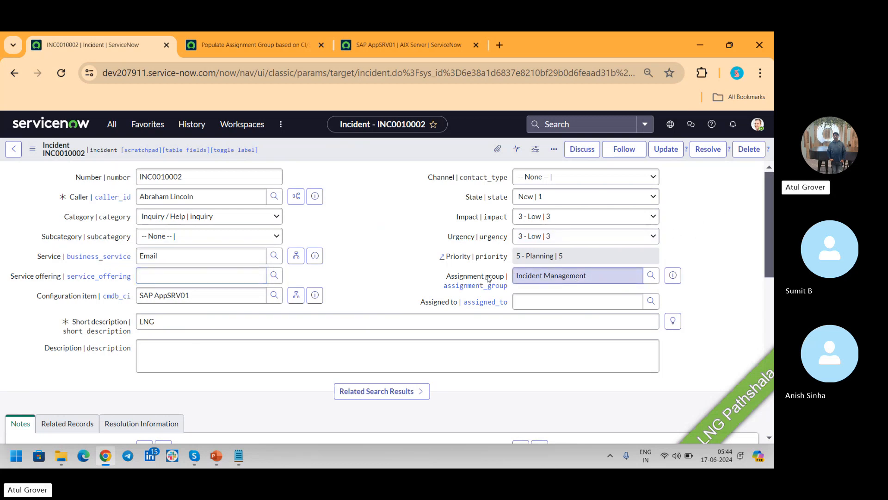
right_click(488, 277)
click(512, 322)
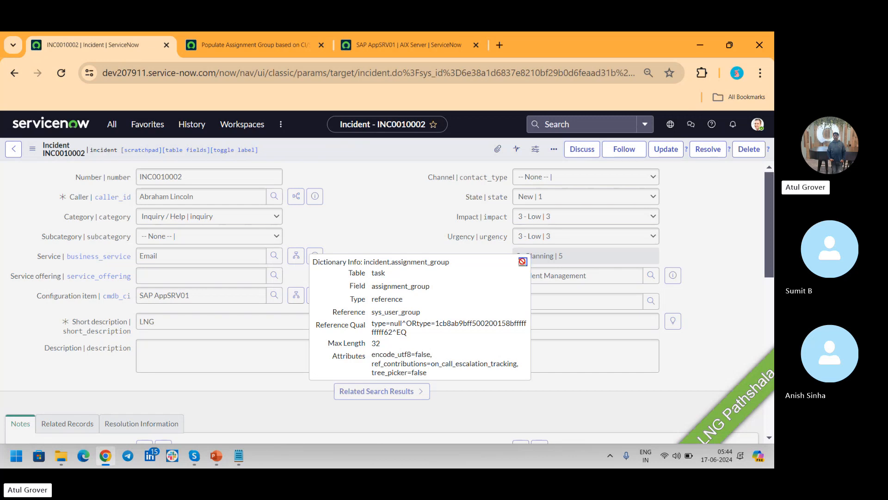
click(523, 263)
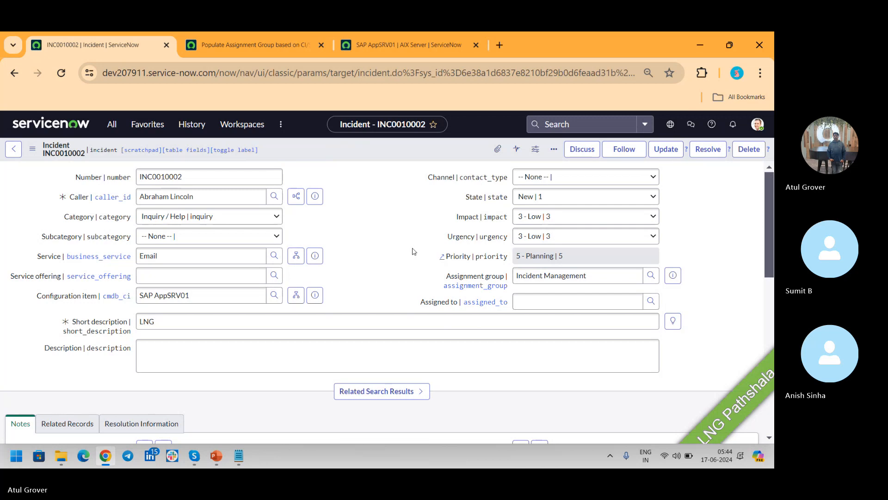
- Open the dictionary entry of the Assignment group field, discarding the unsaved incident changes, and examine its reference specification
right_click(470, 279)
click(500, 299)
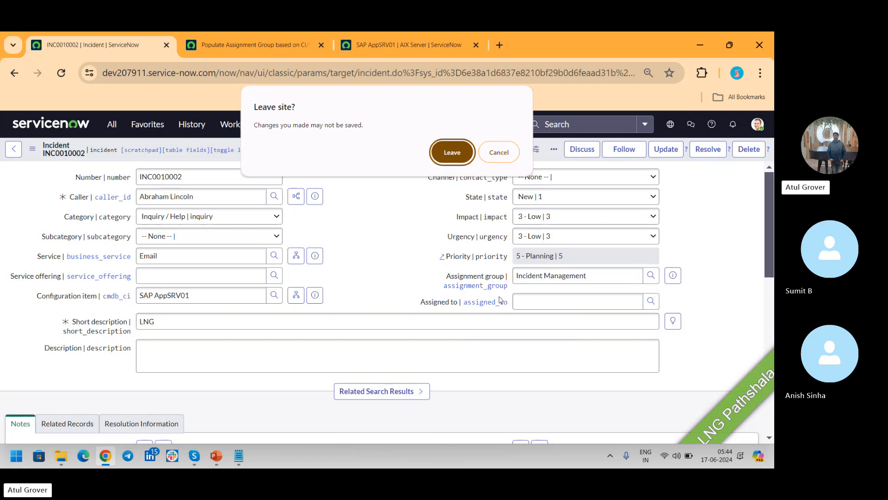
click(444, 162)
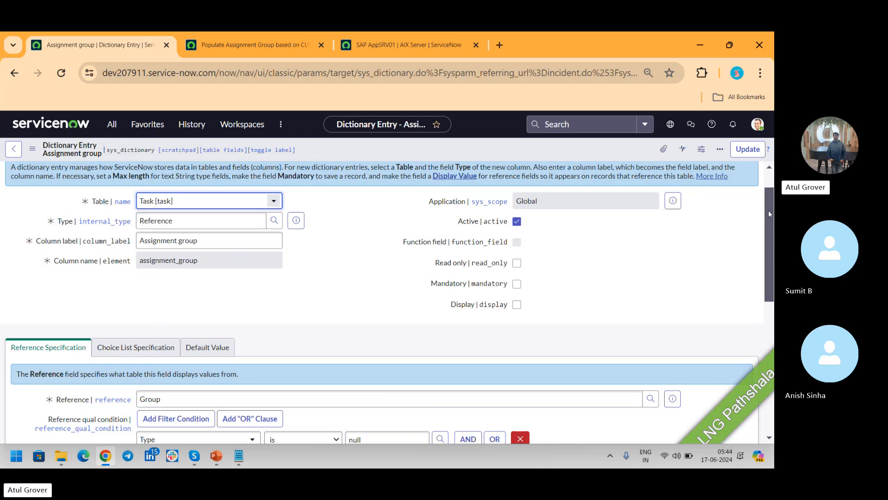
mouse_move(770, 213)
mouse_down()
mouse_move(768, 332)
mouse_move(769, 196)
mouse_up()
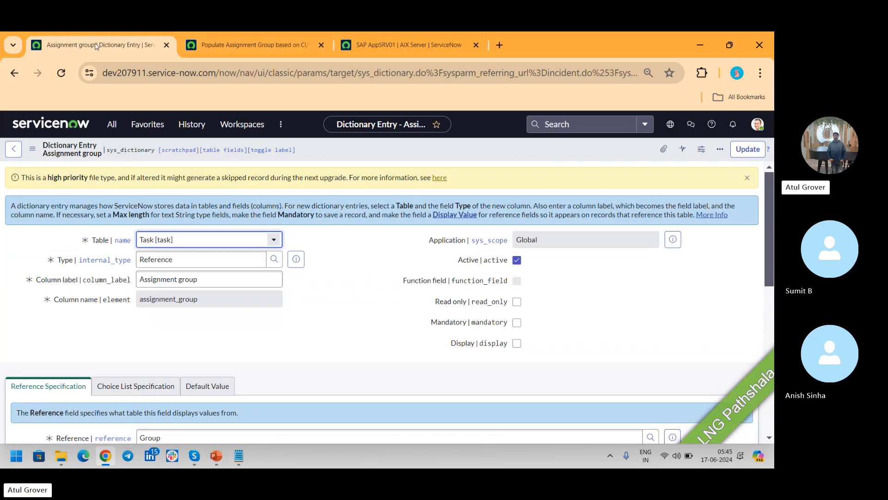
key(alt+Tab)
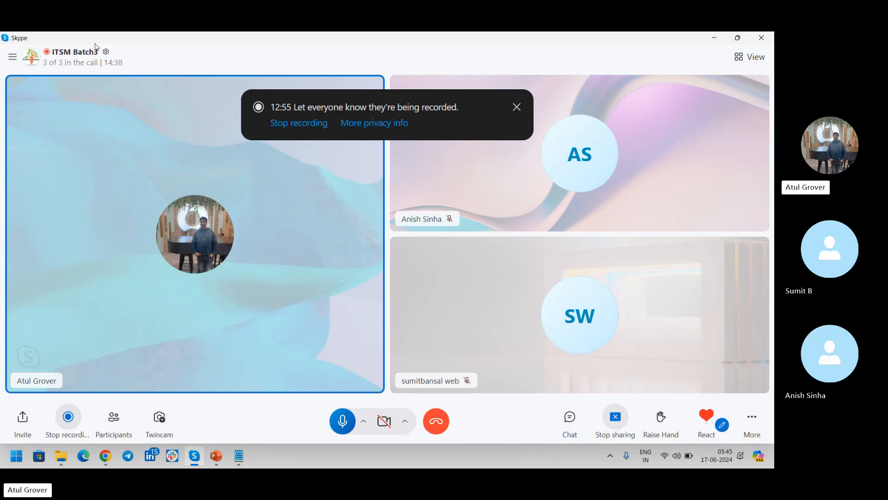
key(alt+Tab)
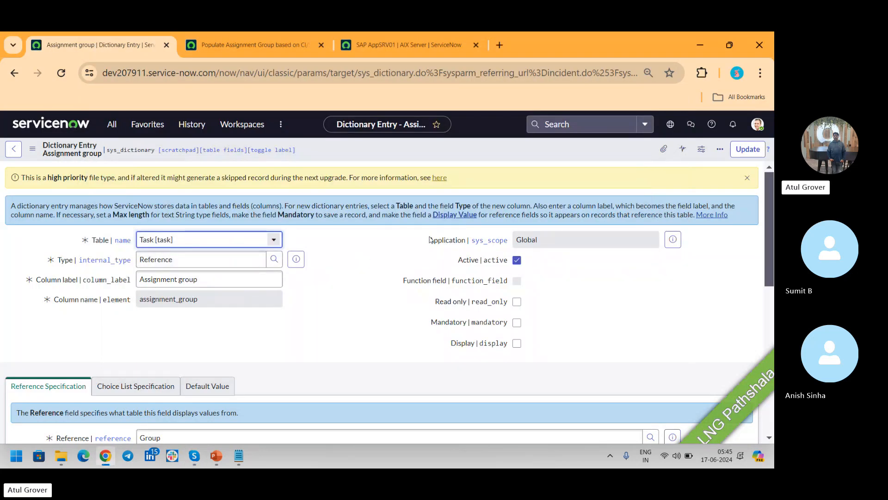
- Go back to incident INC0010002 and search for Ser in its Assignment group field
click(12, 73)
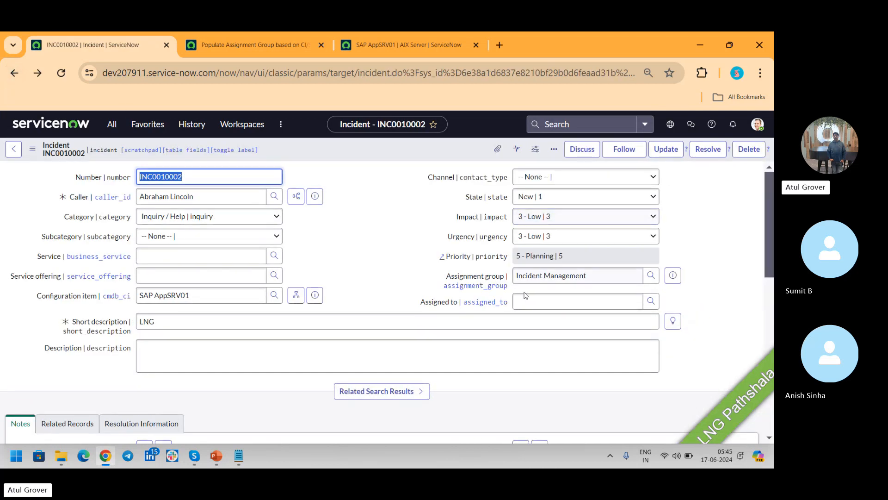
click(593, 276)
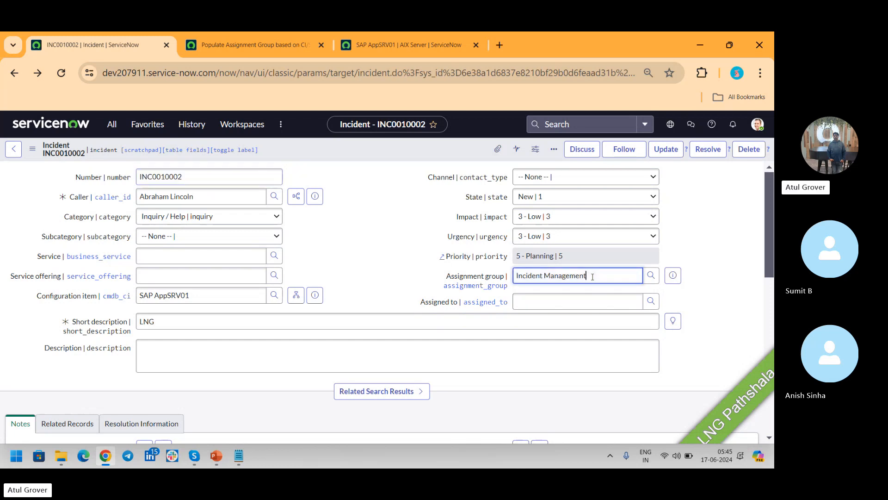
key(ctrl+a)
text(Ser)
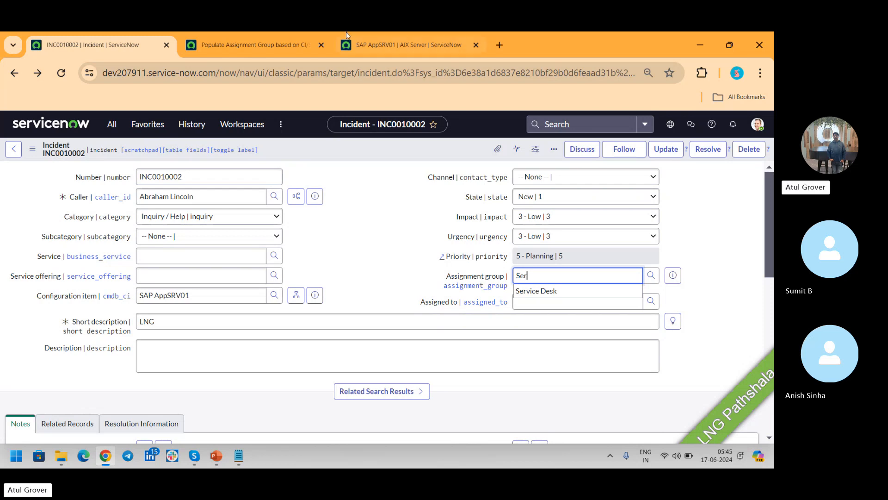
- In the business rule's browser tab, open the user administration Groups list and start a new group record
click(229, 41)
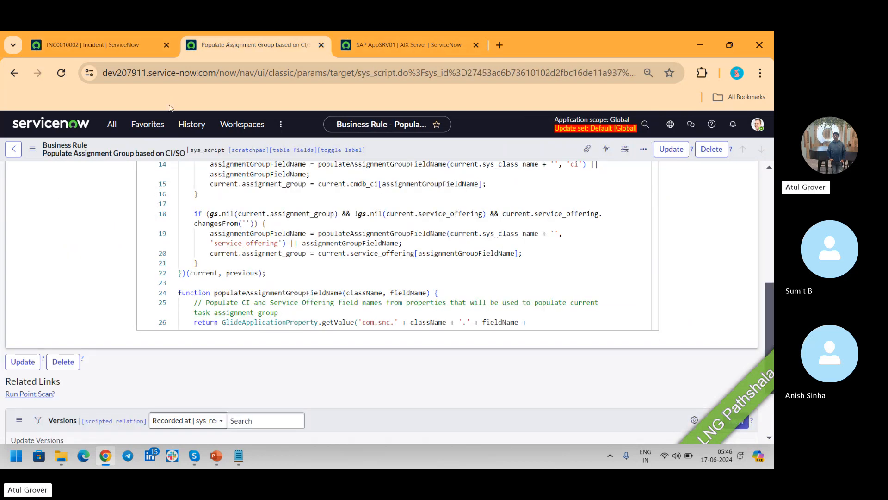
click(118, 128)
text(user a)
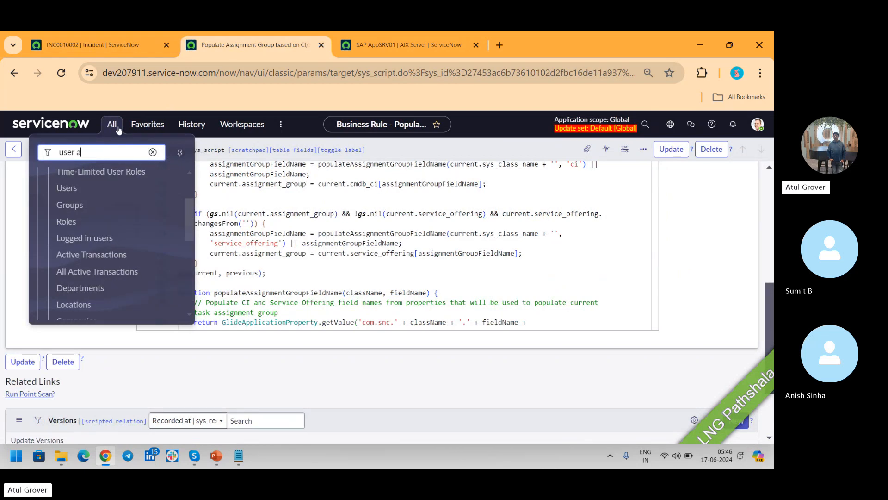
click(76, 205)
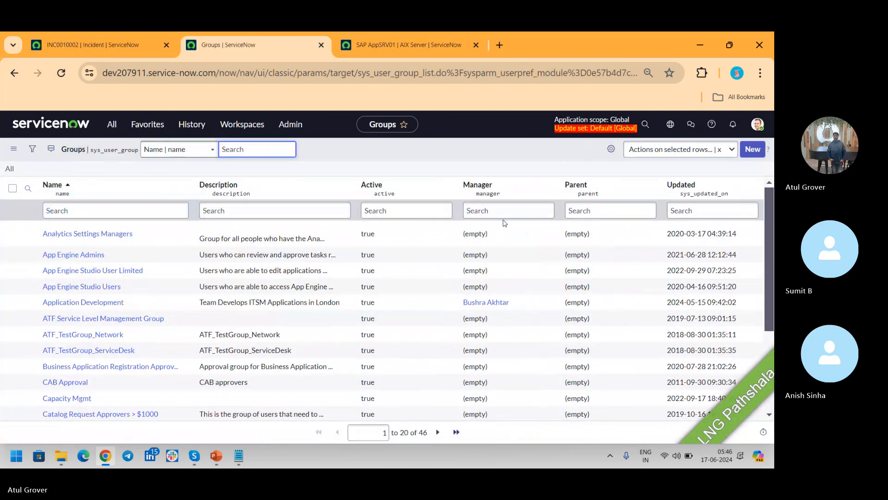
click(757, 152)
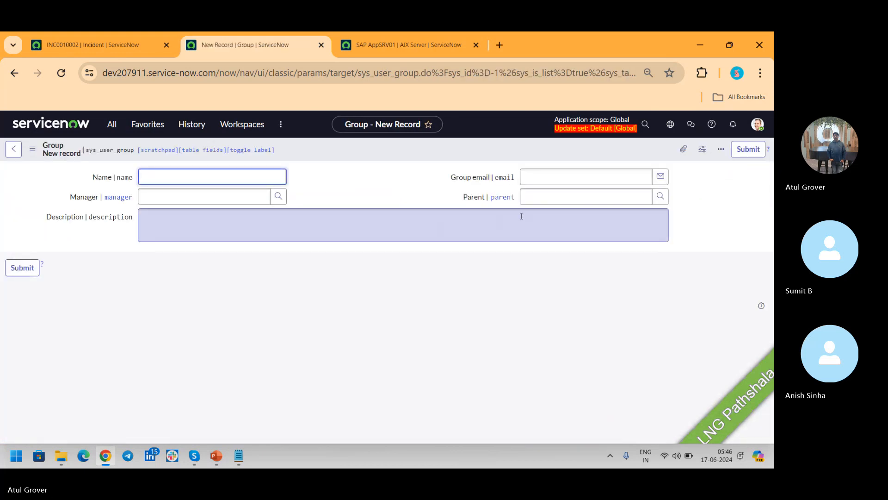
- Add the Type field to the Group form layout between Group email and Parent, declining Form Builder, and save the layout
right_click(384, 152)
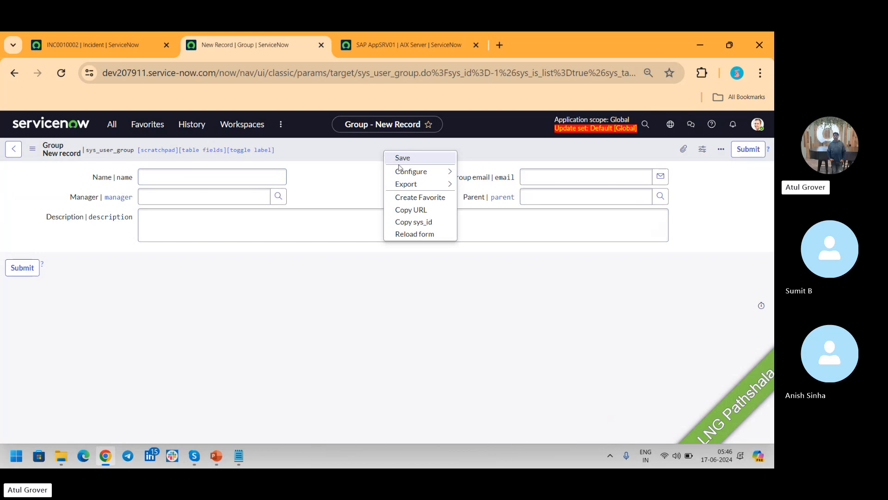
mouse_move(412, 174)
click(366, 240)
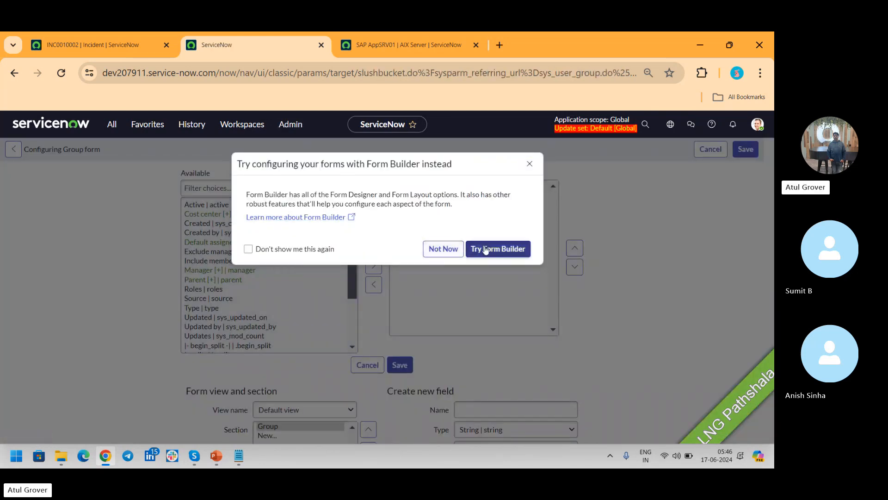
click(453, 248)
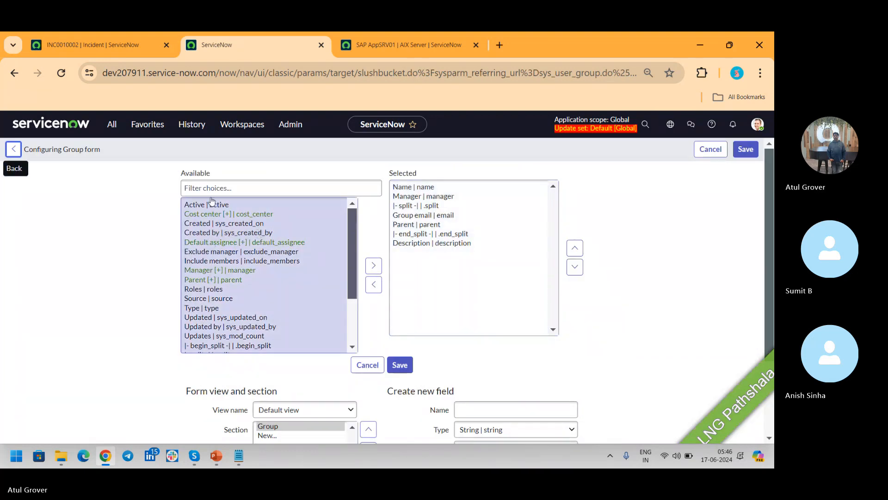
click(206, 184)
text(ty)
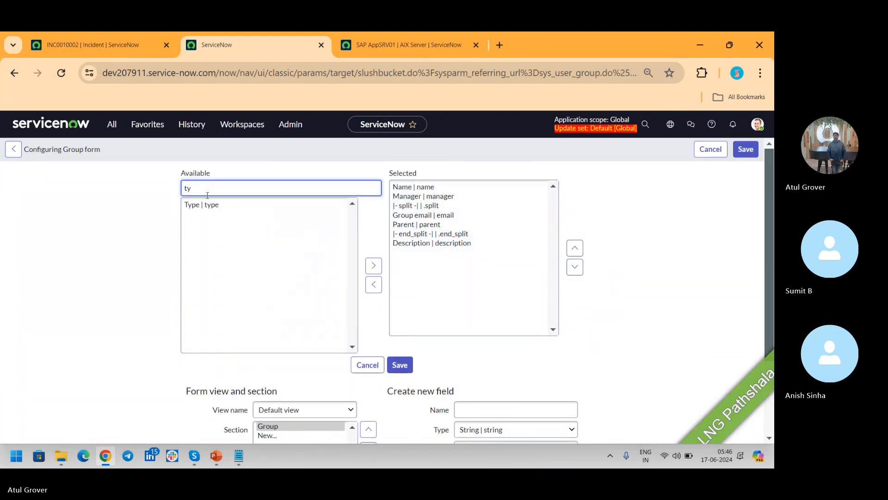
click(210, 206)
click(373, 265)
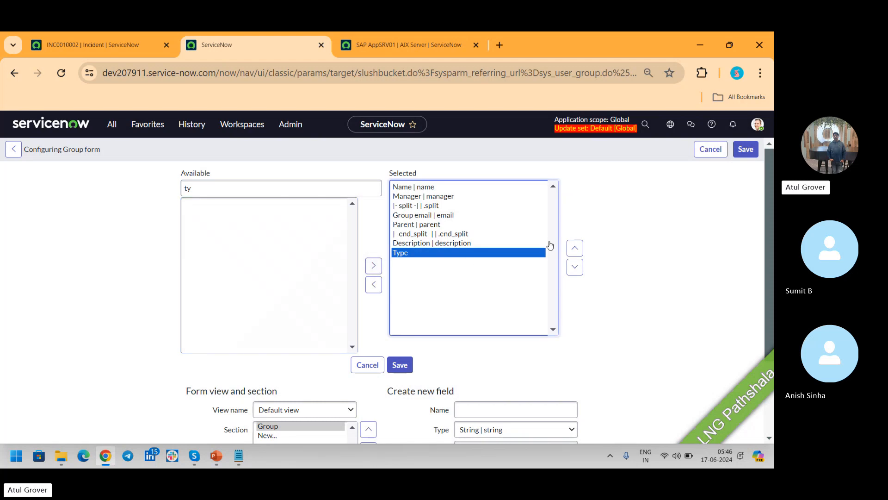
click(574, 248)
click(574, 248)
click(575, 248)
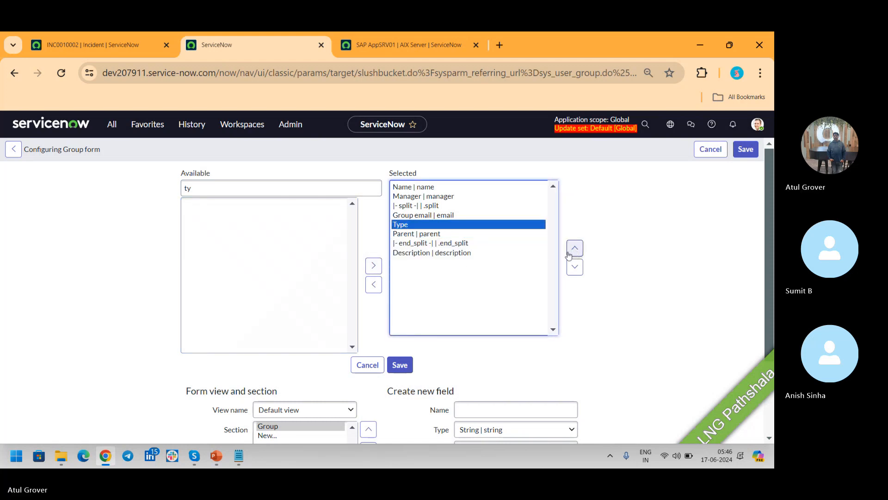
click(405, 365)
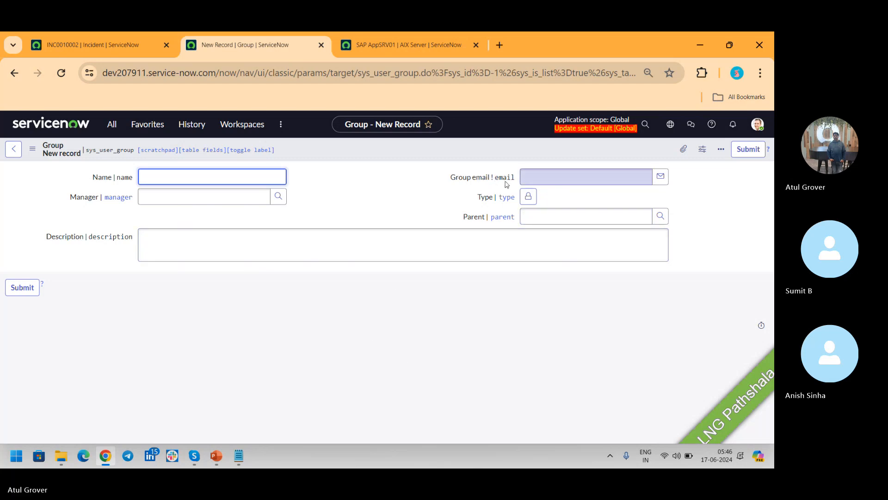
- Unlock the Type field on the new group record and look up the available types with **
click(529, 196)
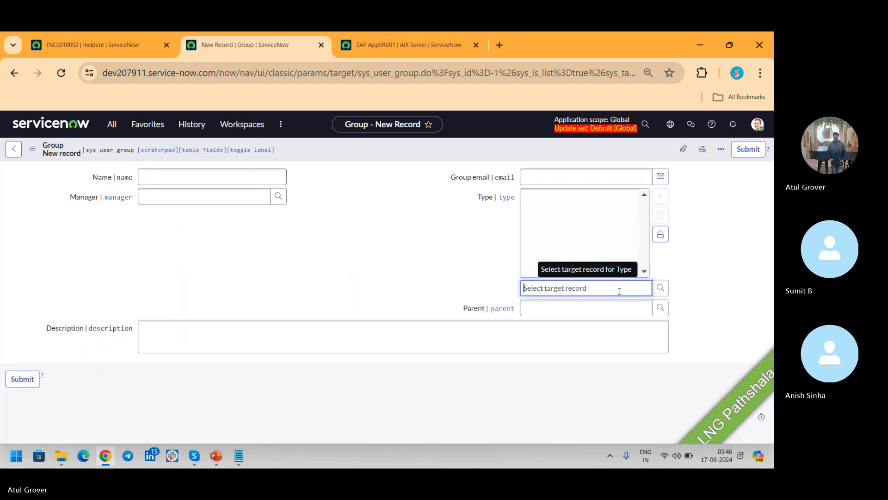
text(i)
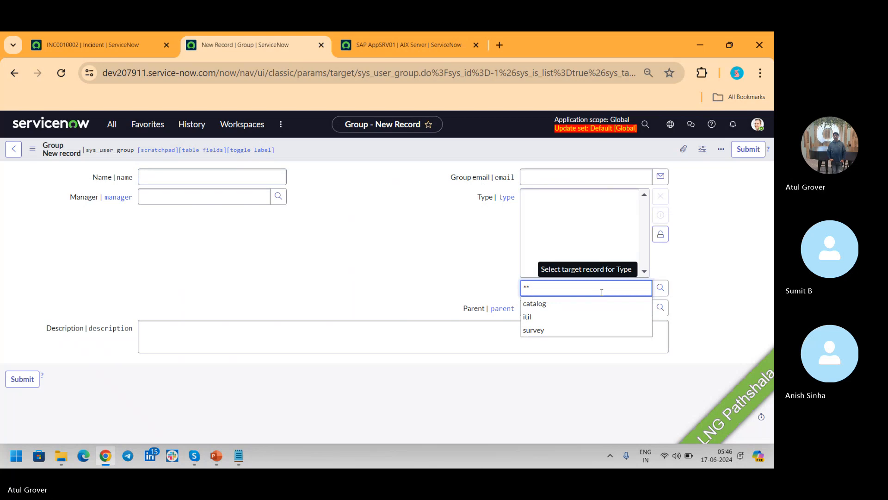
- Reopen the dictionary entry of the incident's Assignment group field, discarding the unsaved incident changes, and examine its reference qualifier condition
click(102, 44)
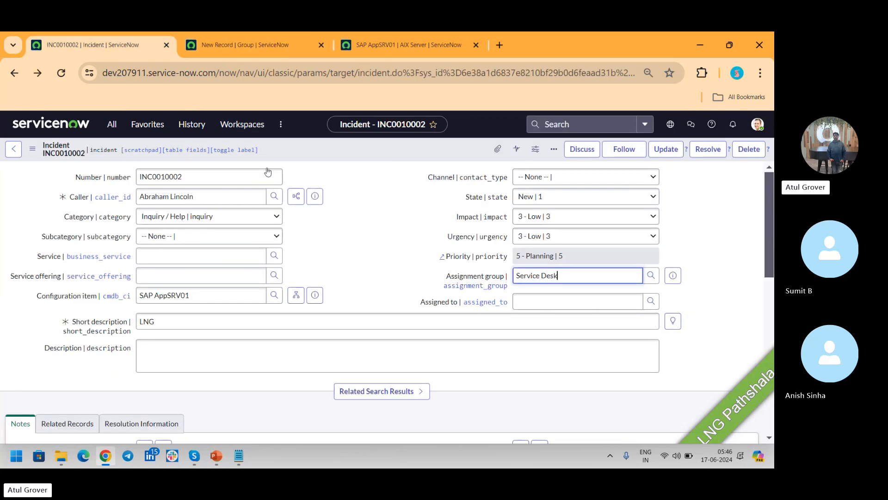
right_click(458, 276)
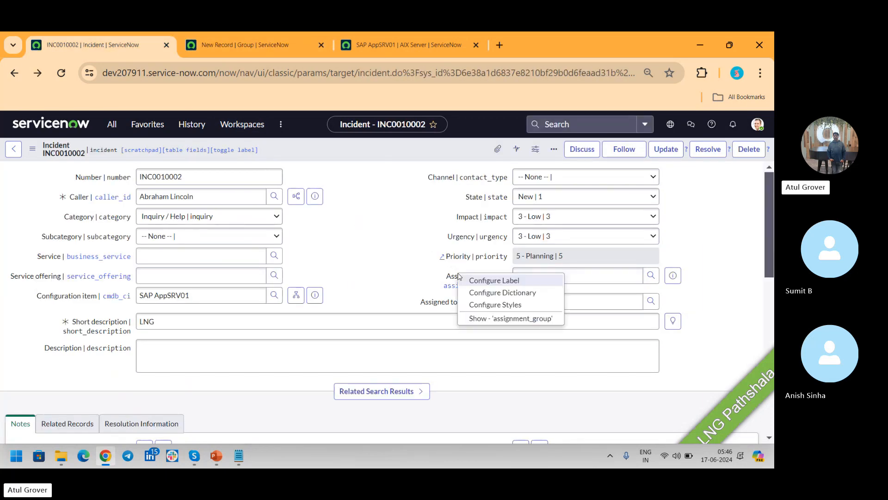
click(485, 292)
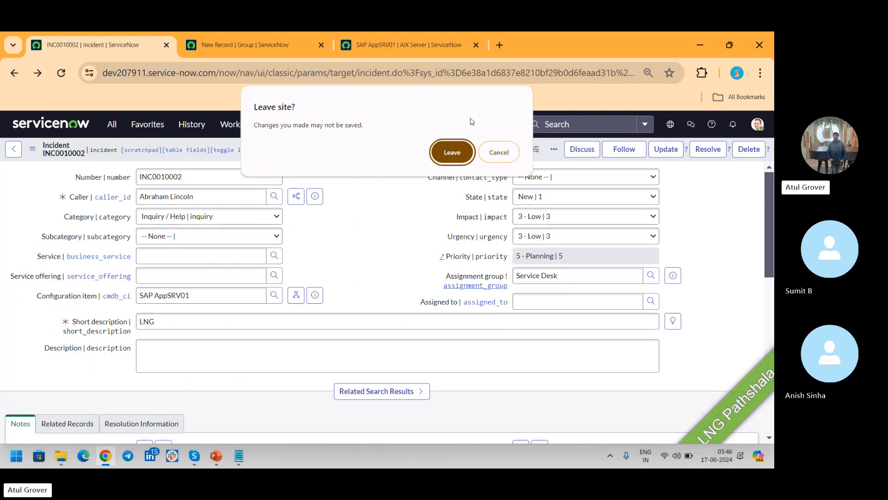
click(448, 158)
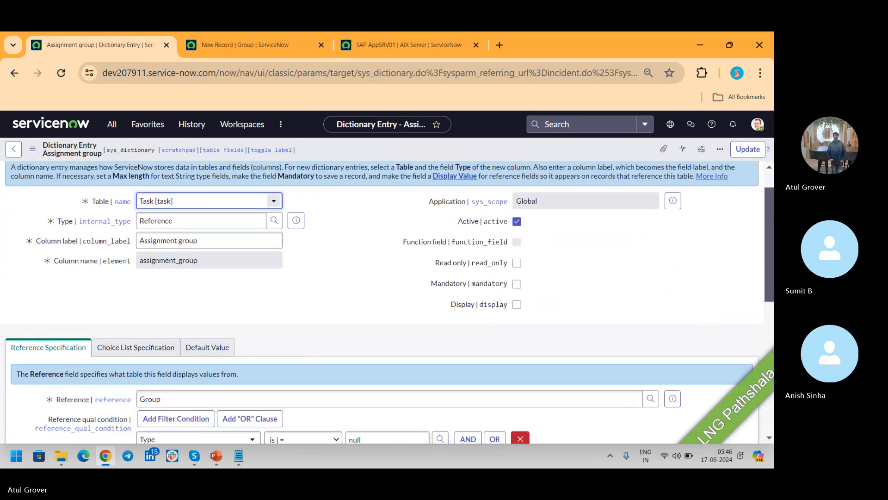
drag(769, 214, 768, 267)
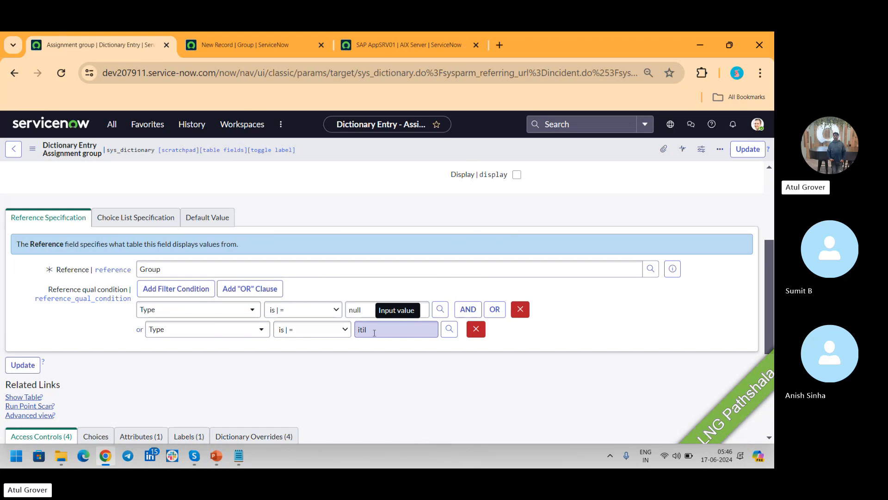
- Clear the Type lookup text on the new group record and return to the Assignment group dictionary entry
click(238, 45)
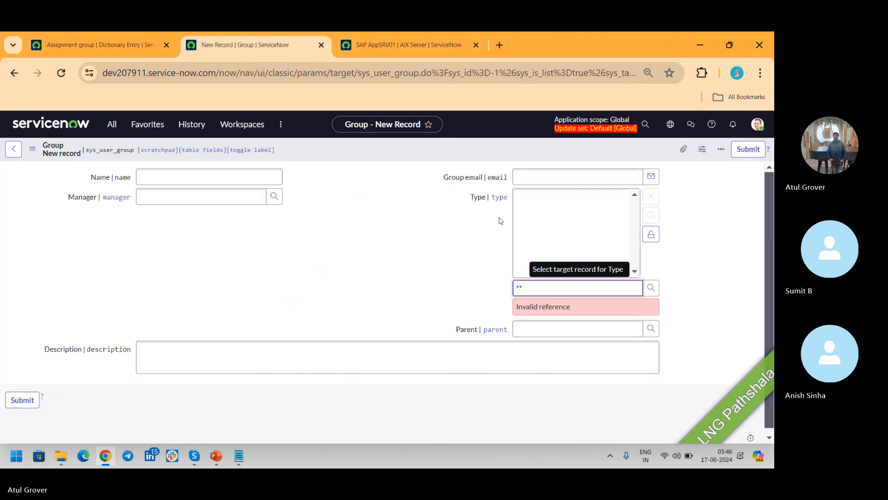
key(BackSpace)
key(BackSpace)
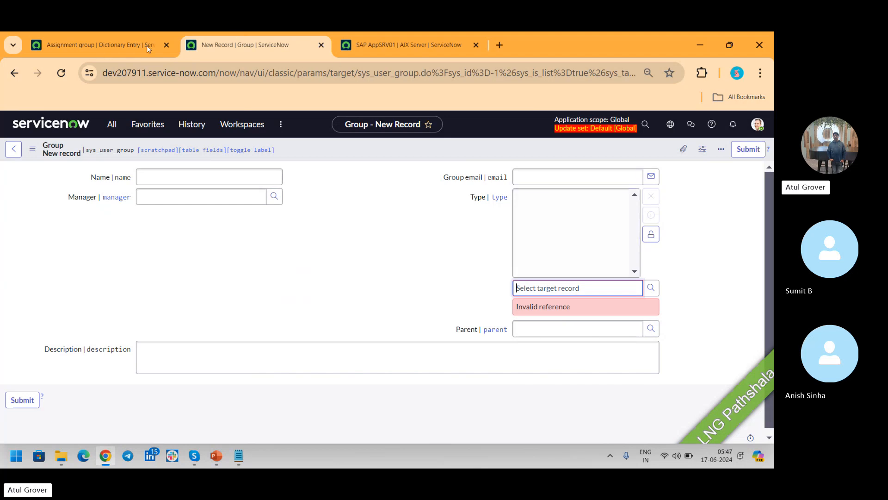
click(110, 47)
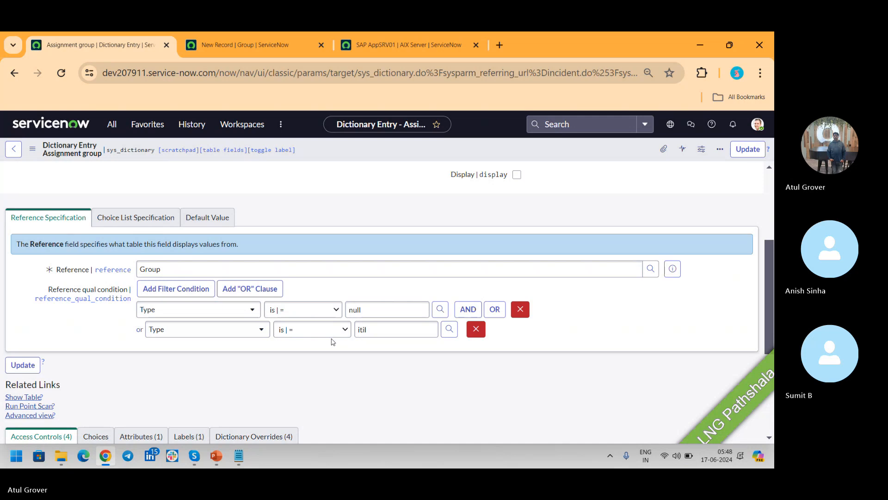
key(alt+Tab)
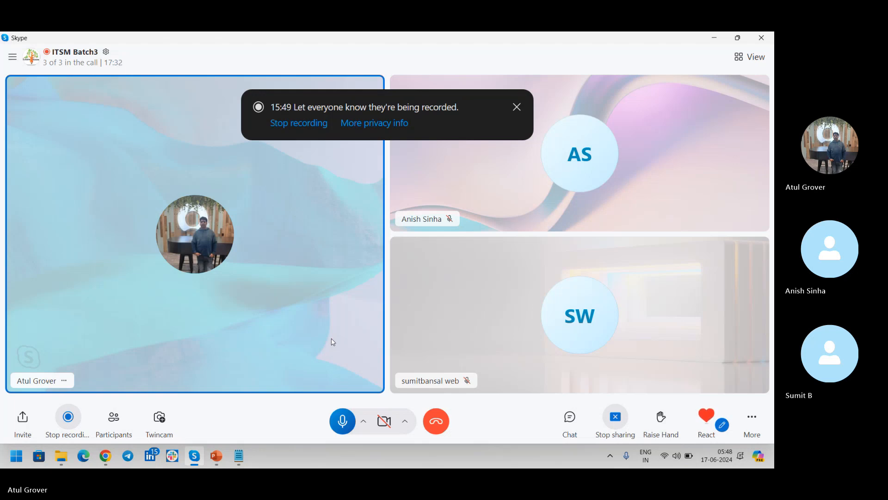
key(alt+Tab)
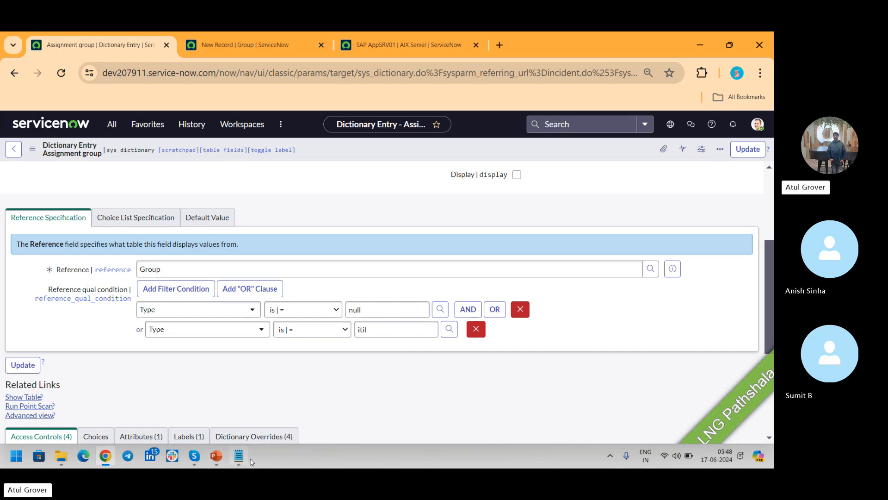
- In Notepad, add the line "on-call sc." below the note about auto population based on CI/SO, and return to the browser
click(236, 456)
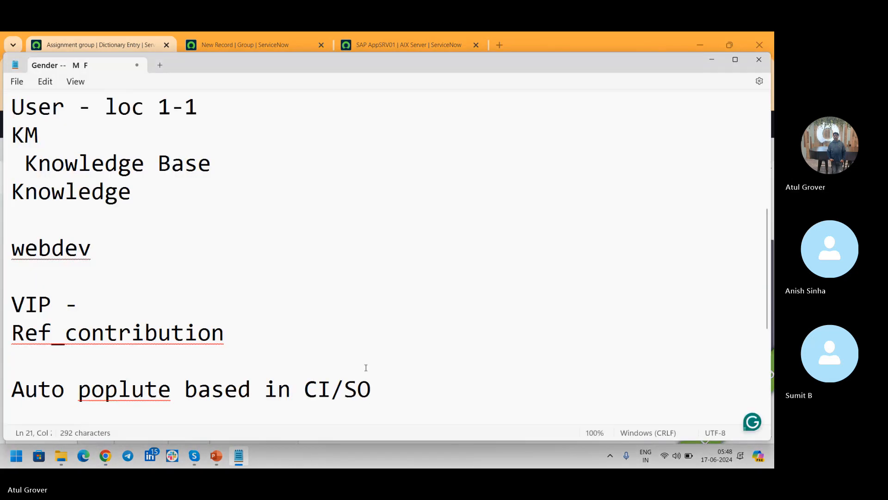
key(Return)
text(on-0call)
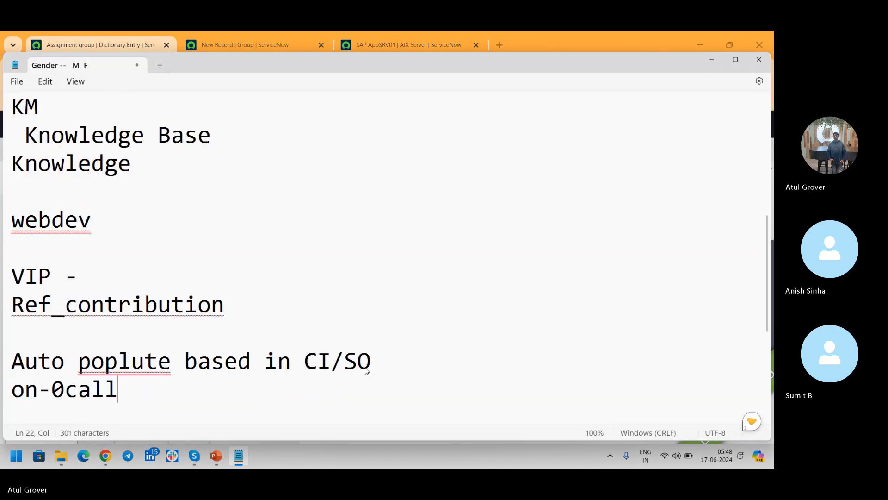
key(BackSpace)
key(BackSpace)
key(BackSpace)
key(BackSpace)
key(BackSpace)
text(call sc)
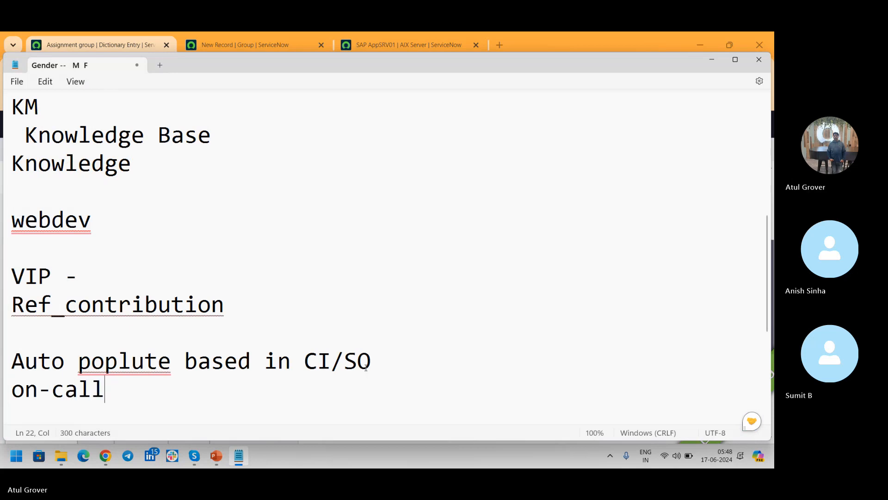
text(.)
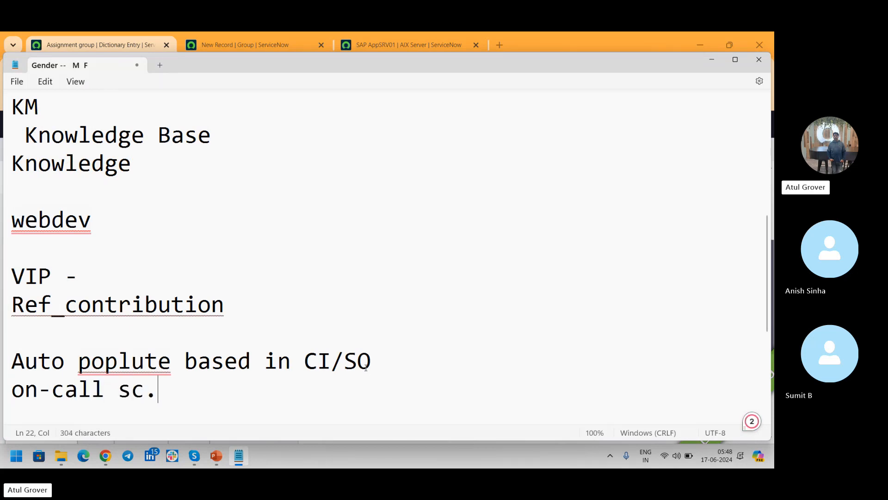
key(alt+Tab)
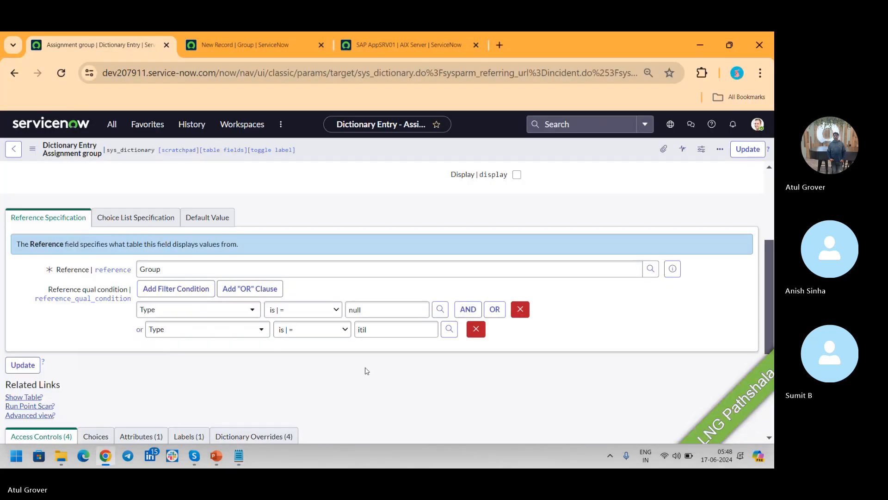
key(alt+Tab)
key(Tab)
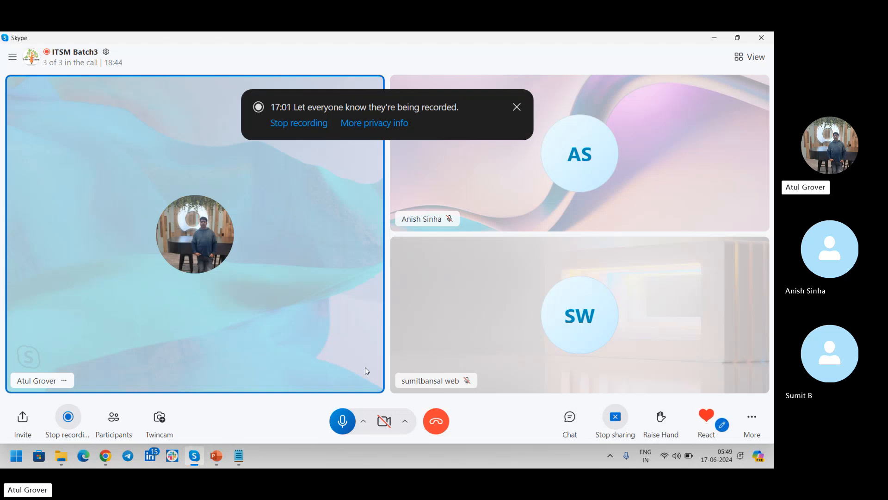
key(alt+Tab)
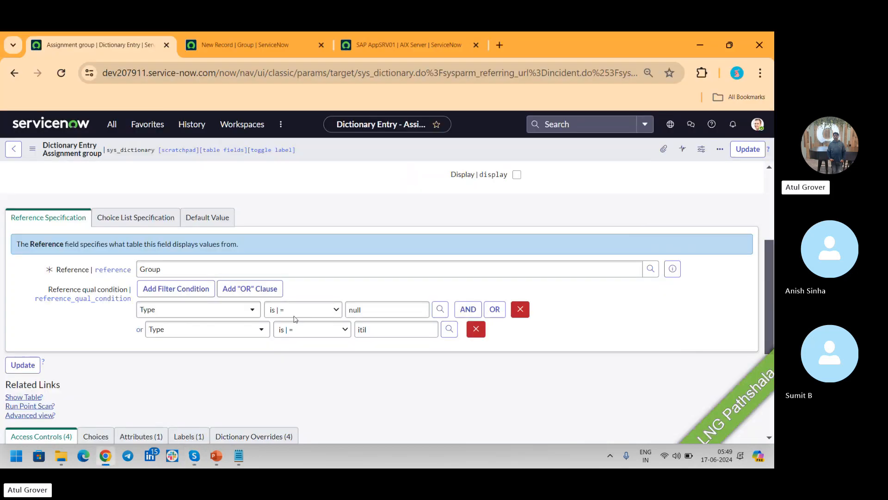
- Return to incident INC0010002 and its Assigned to field, and open On-Call Schedules by filtering the navigator for on-ca
click(19, 74)
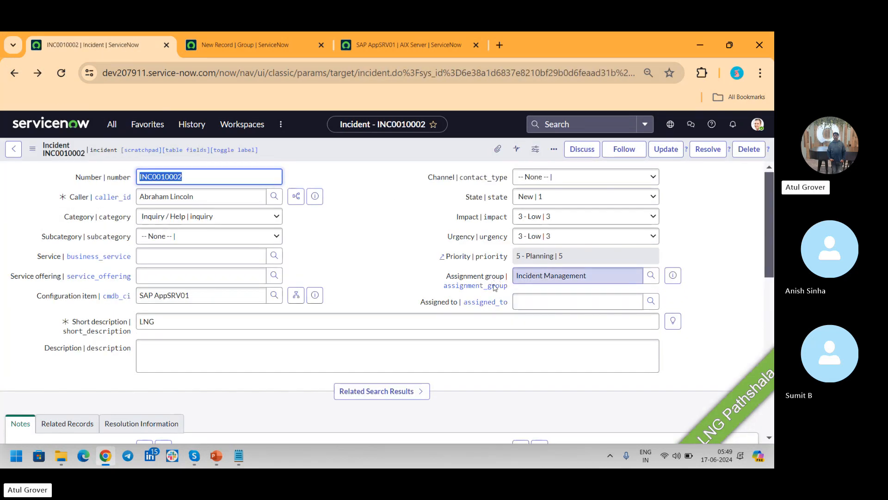
click(539, 302)
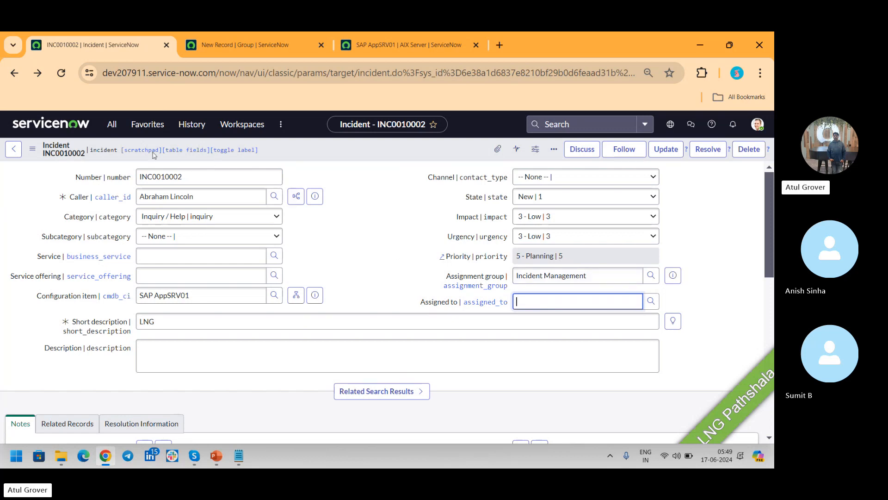
click(113, 131)
text(o)
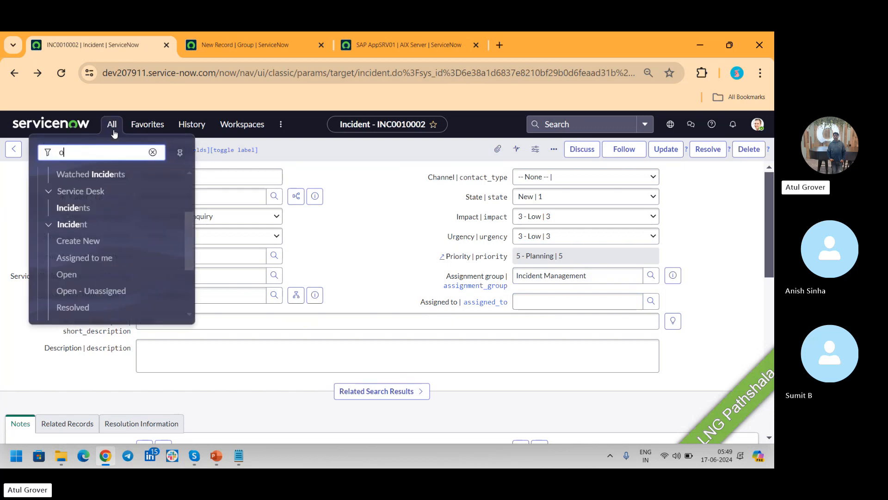
text(n-ca)
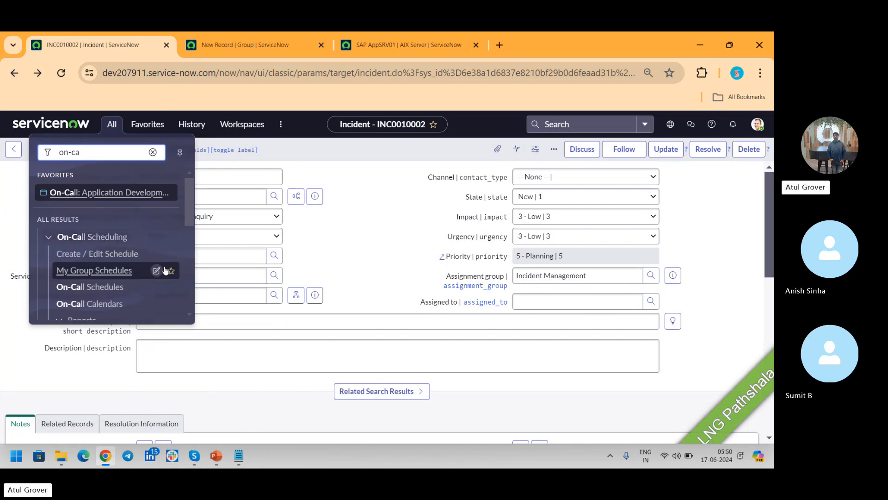
click(94, 290)
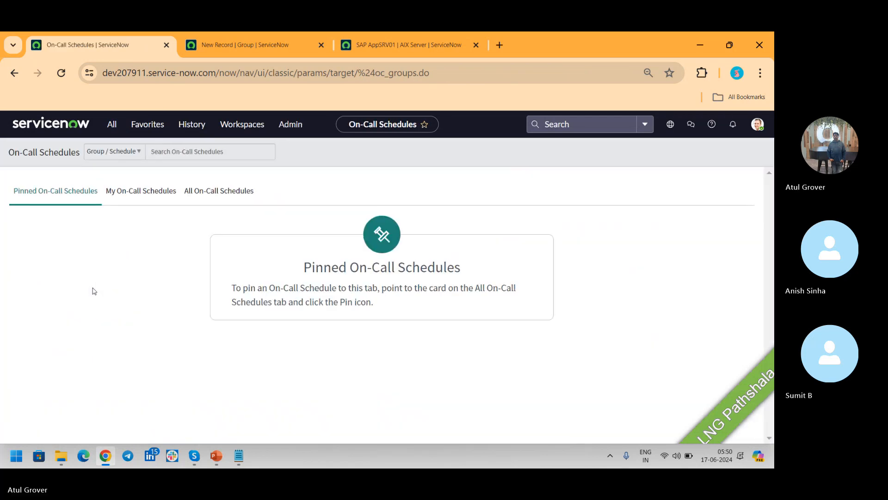
- List all on-call schedules, open the Service Desk schedule, and examine its on-call members and weekly calendar
click(221, 191)
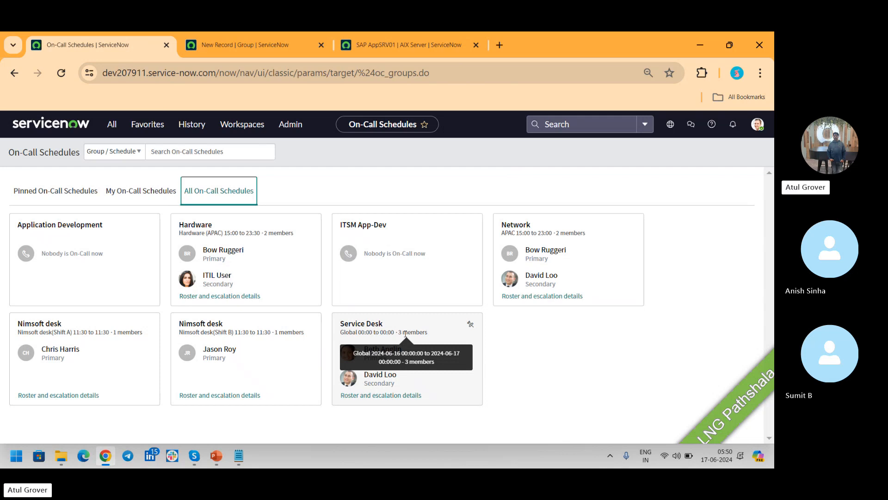
click(412, 345)
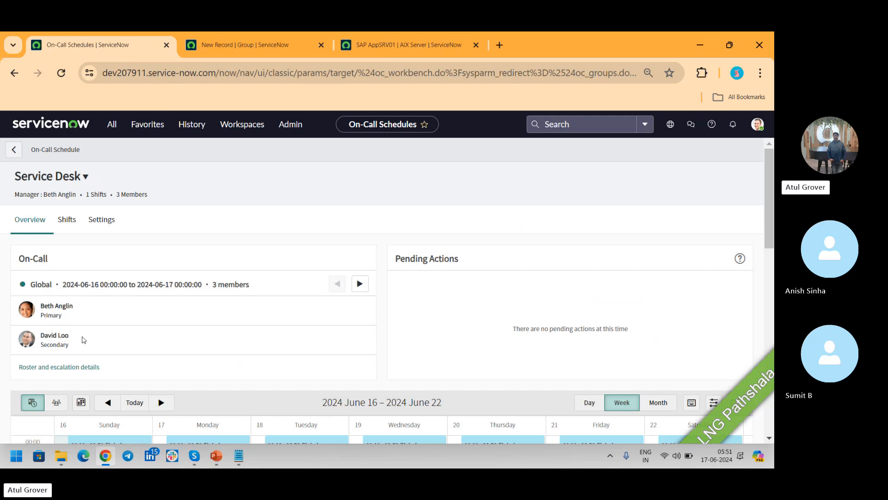
drag(770, 178, 772, 215)
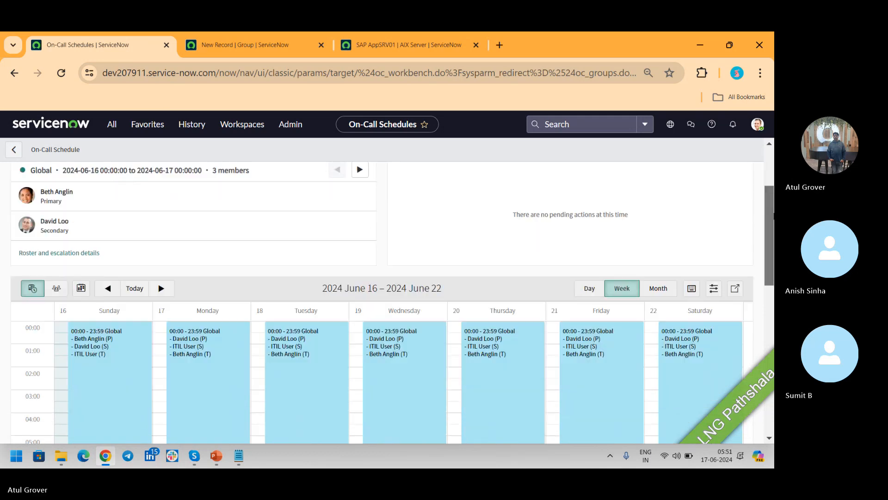
scroll(422, 247, down, 1)
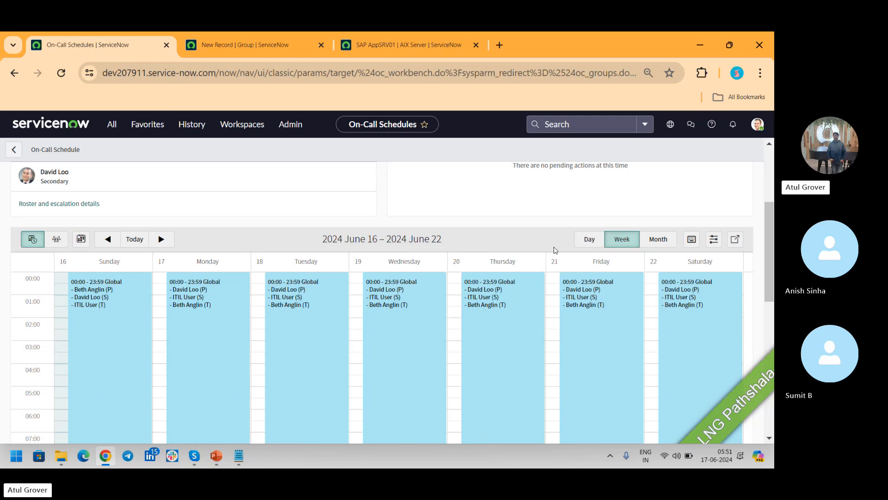
- Show the Service Desk on-call calendar by month and review the schedule's overview of on-call members and pending actions
click(659, 245)
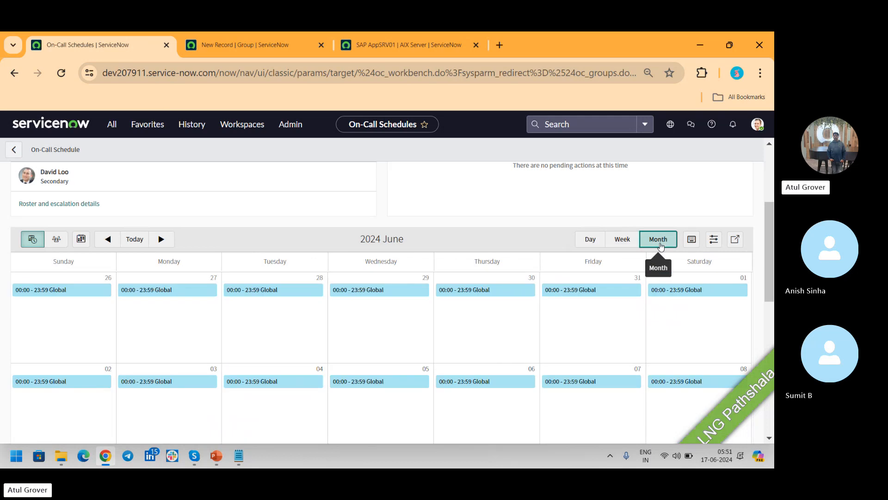
mouse_move(768, 227)
mouse_down()
mouse_move(768, 359)
mouse_move(765, 218)
mouse_up()
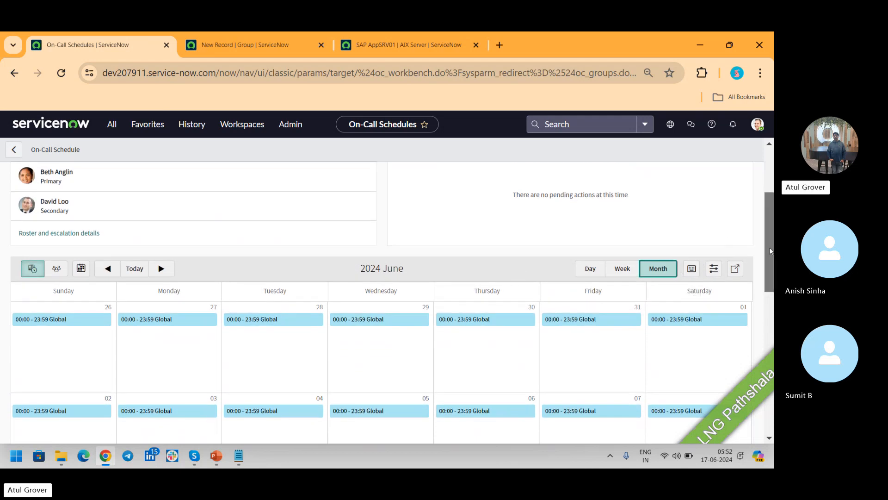
drag(769, 247, 772, 212)
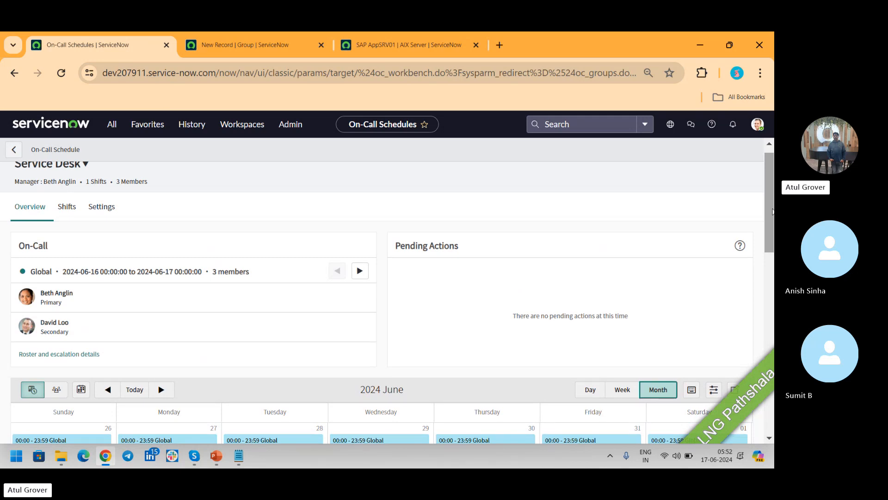
drag(769, 195, 774, 102)
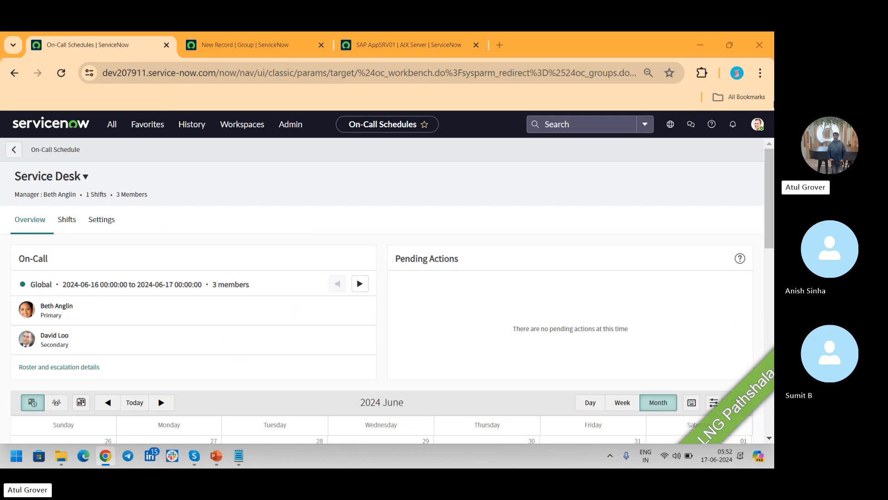
key(alt+Tab)
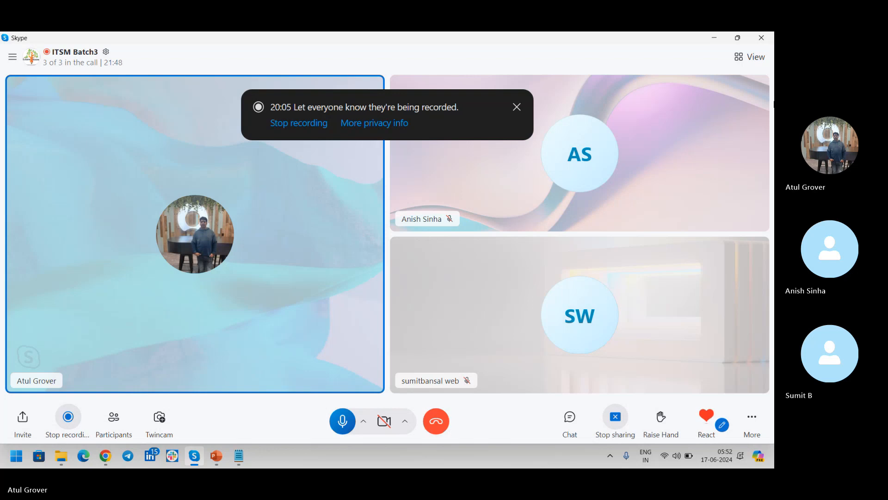
key(alt+Tab)
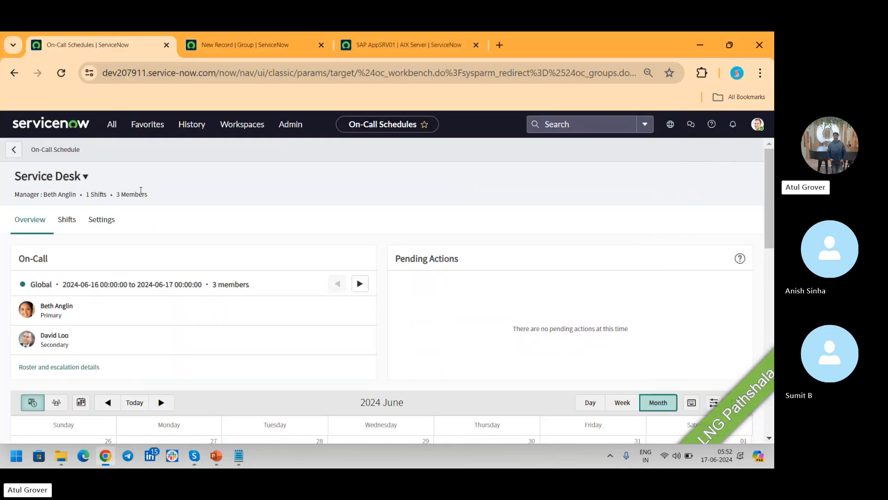
- Open the VIP Callers rule from the on-call Trigger Rules list and examine its activation conditions and the action it takes
click(113, 125)
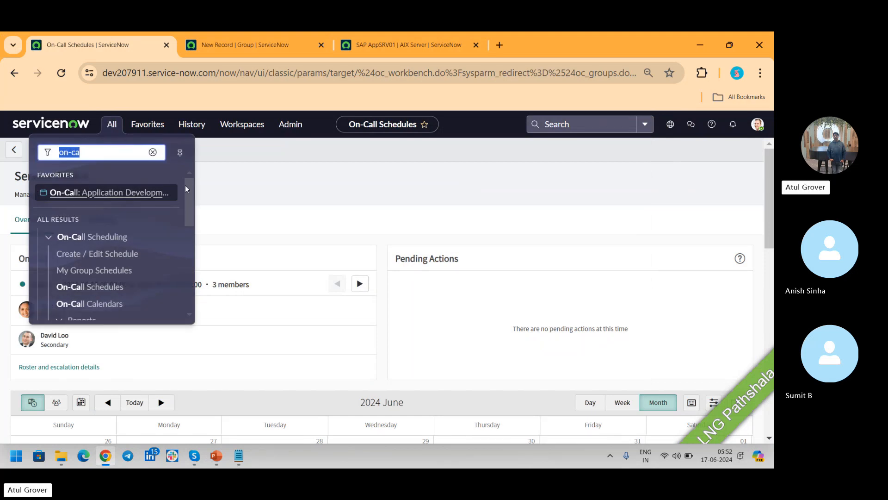
drag(185, 185, 185, 265)
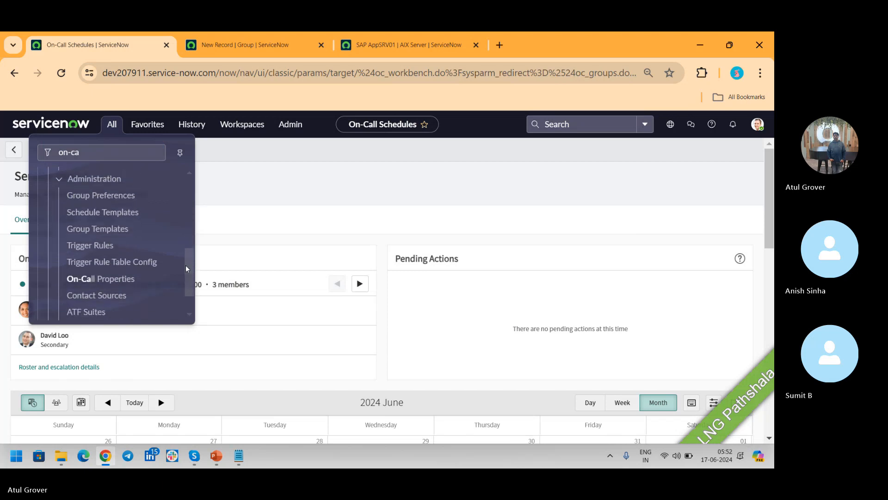
click(93, 248)
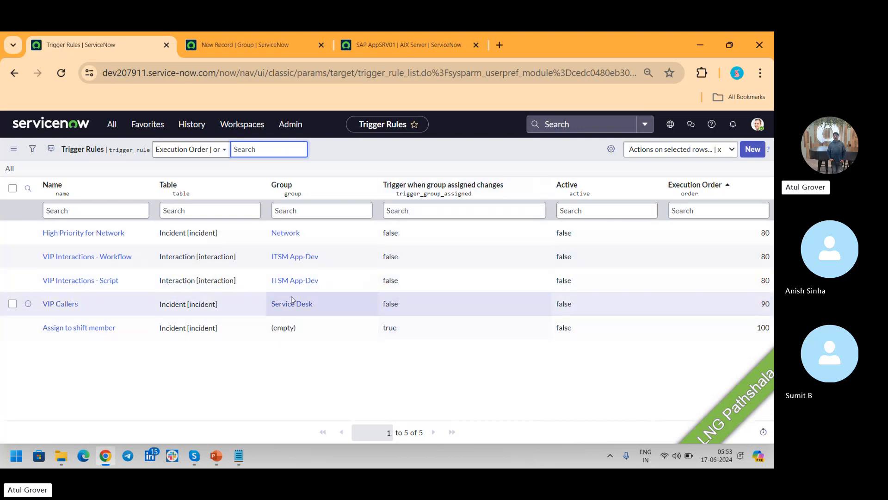
click(49, 305)
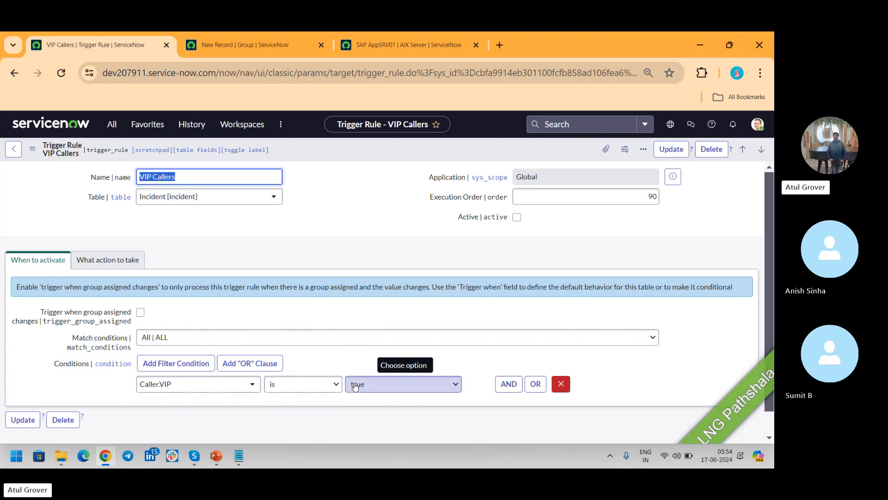
click(108, 261)
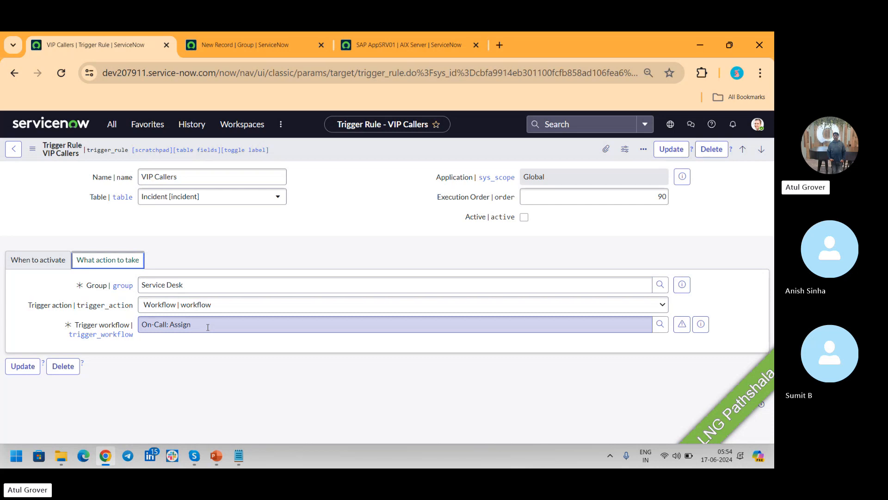
- Replace the new group record with a blank incident form by loading incident.do on the dev207911.service-now.com instance
click(222, 50)
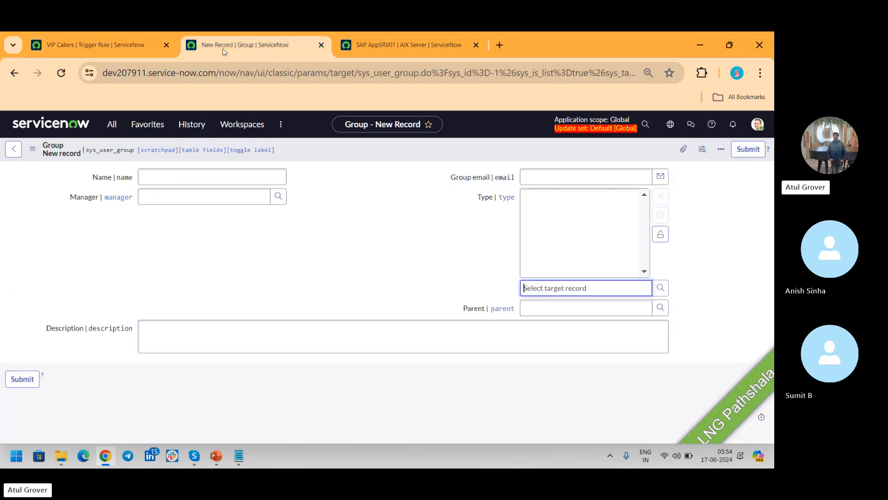
drag(219, 73, 773, 97)
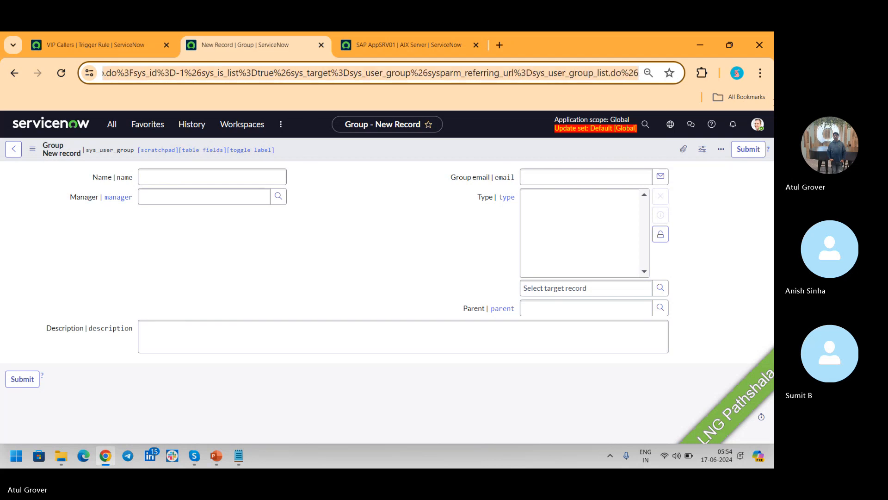
text(ice-now.com/in)
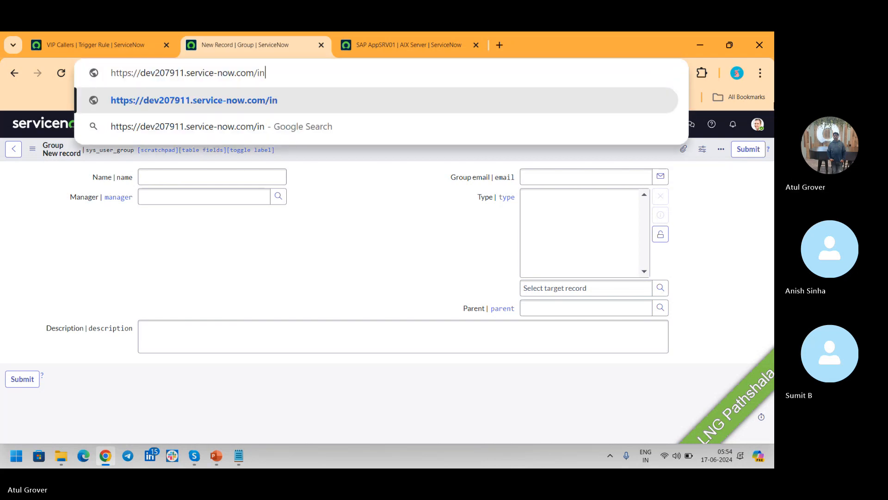
text(cident.do)
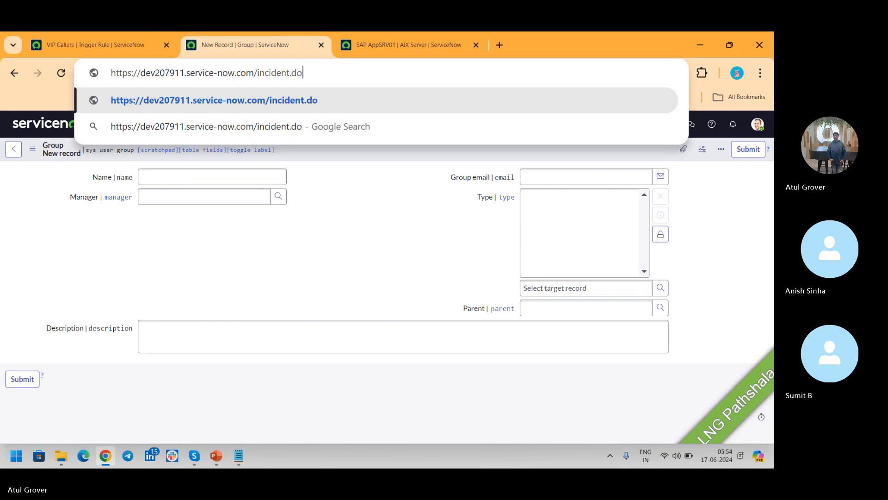
key(Return)
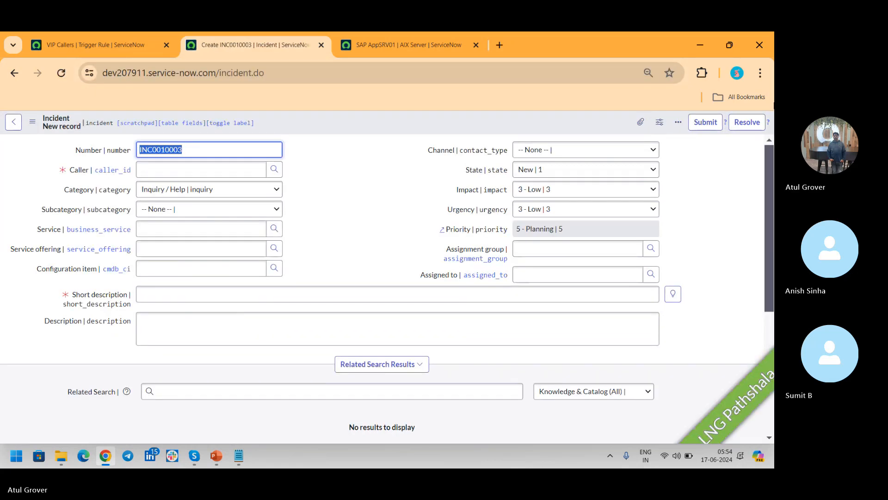
- Look up the incident's caller among users filtered by VIP is true, and select the matching VIP user
click(231, 171)
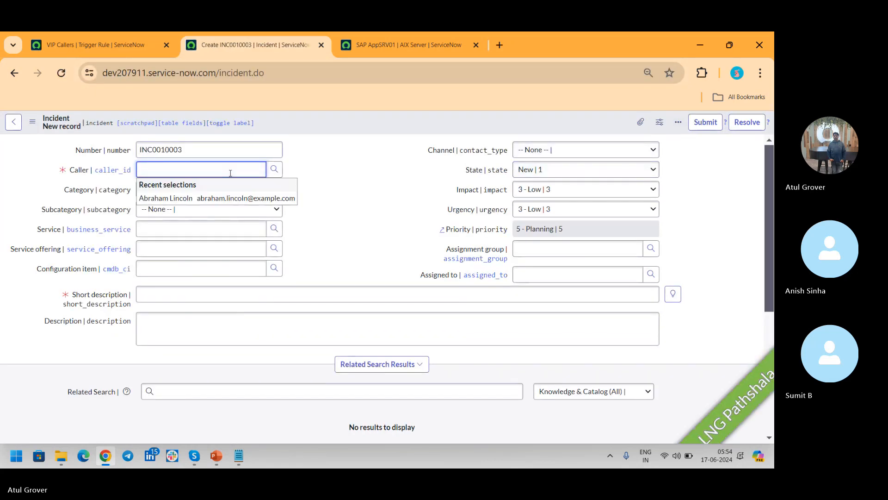
text(jo)
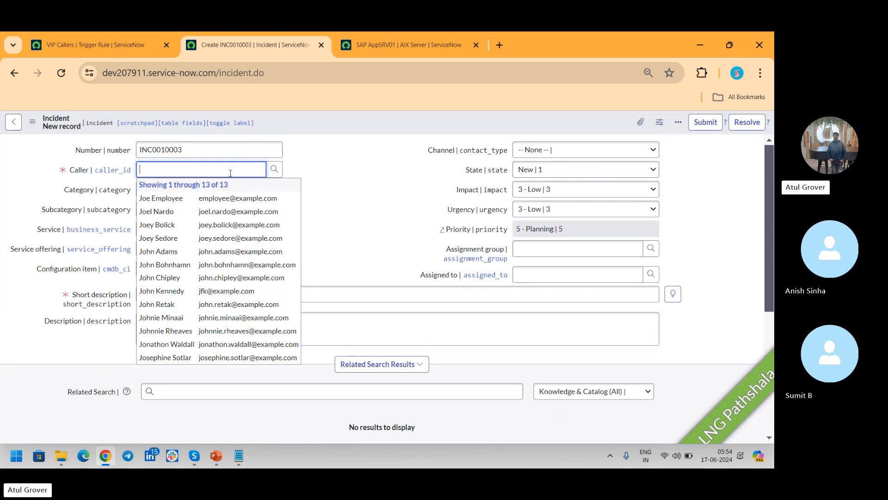
click(274, 170)
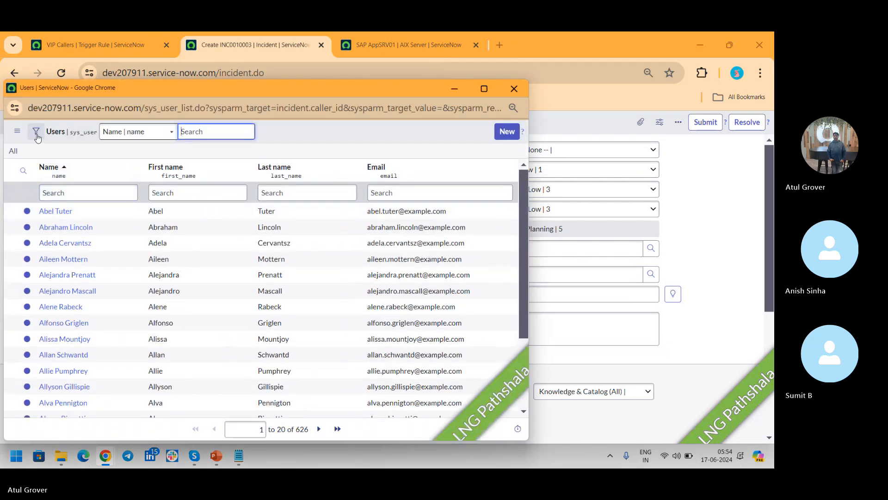
click(36, 131)
click(76, 177)
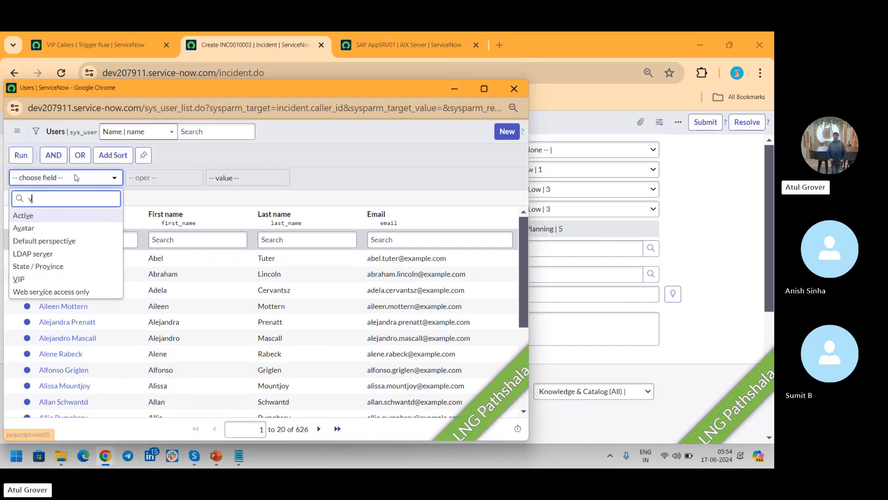
text(vip)
click(19, 215)
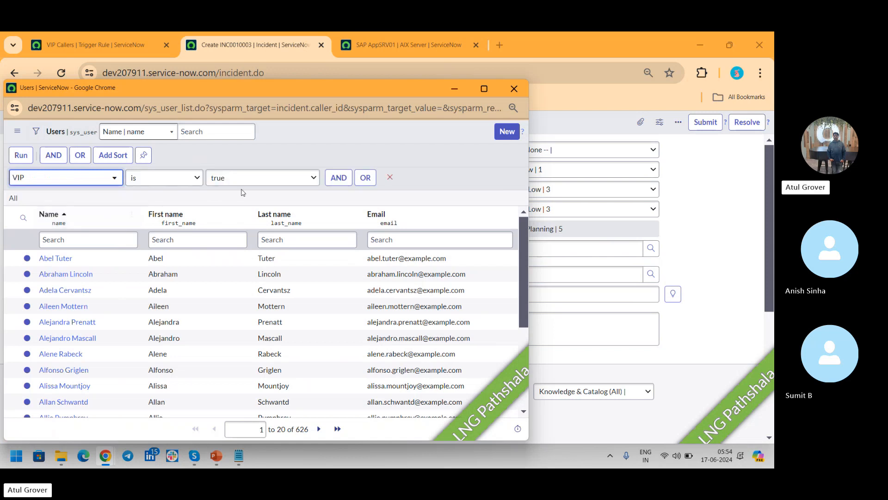
click(279, 179)
click(262, 190)
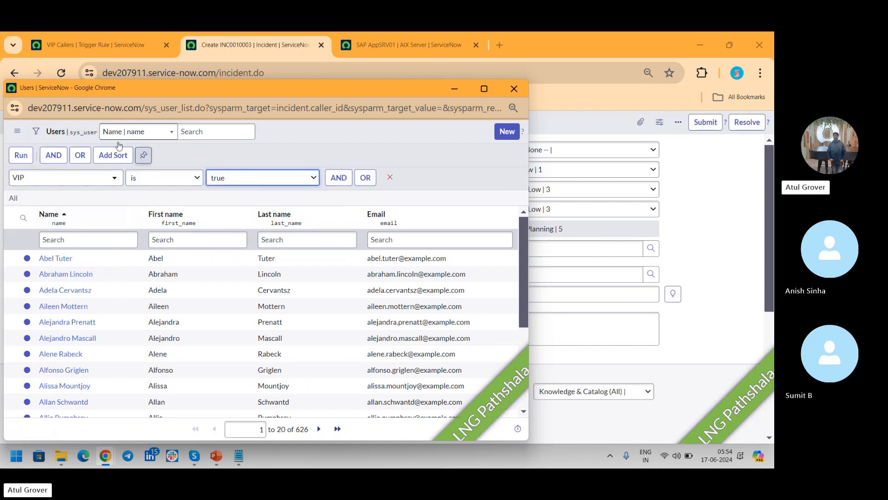
click(21, 155)
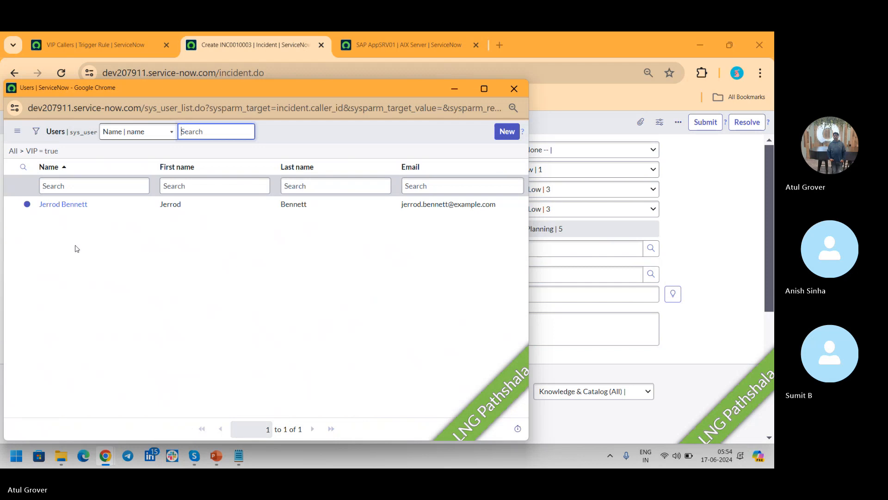
click(63, 205)
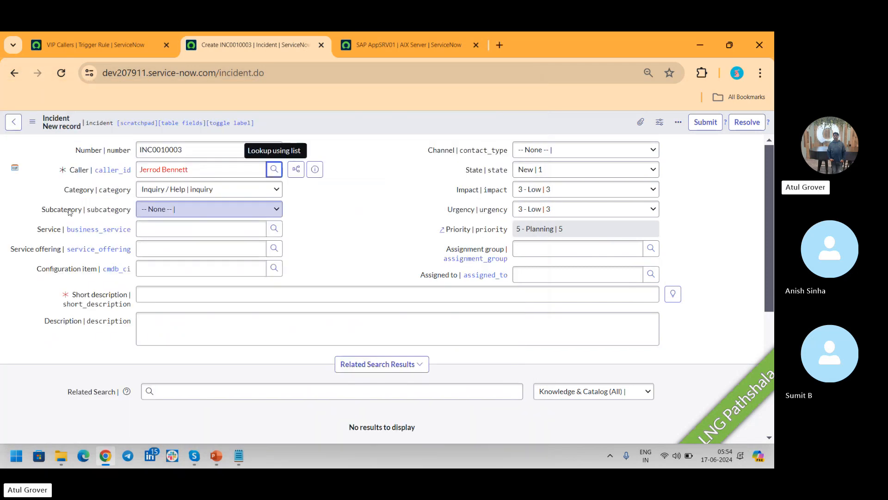
- Enter LNG as both the short description and the description of the new incident, and save the record without leaving it
click(176, 290)
text(LN)
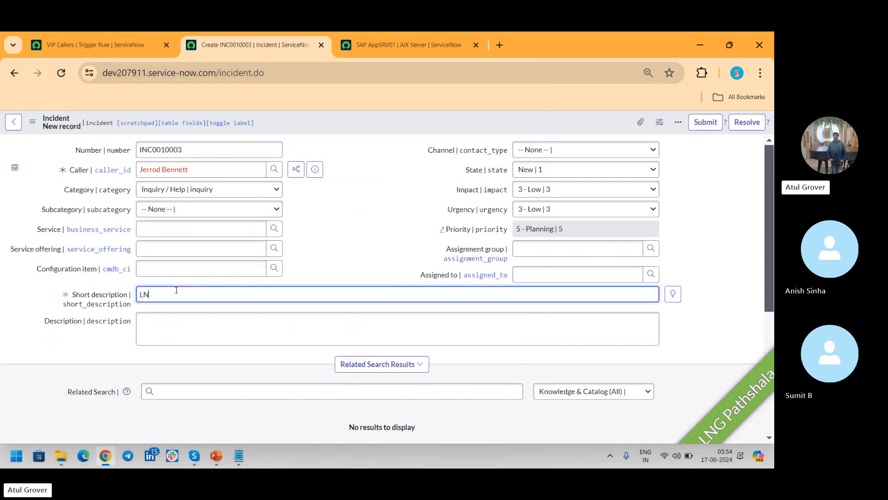
text(G)
key(Tab)
text(LN)
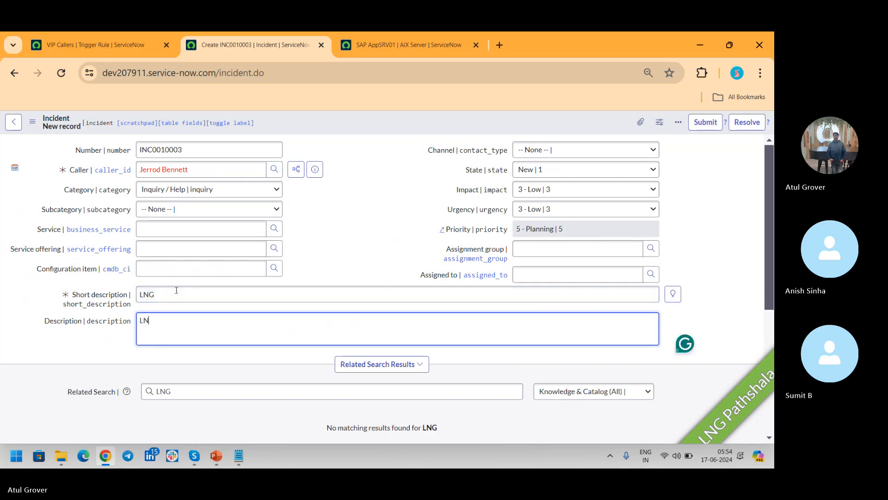
text(G)
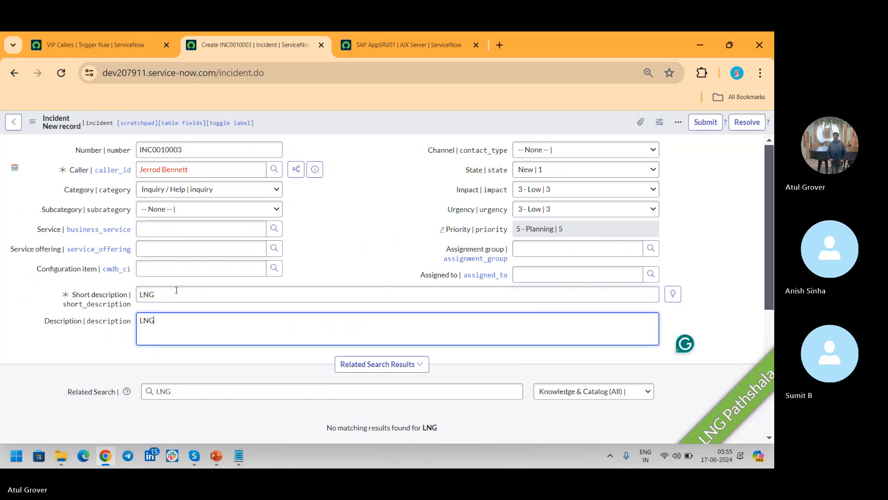
right_click(444, 126)
click(462, 131)
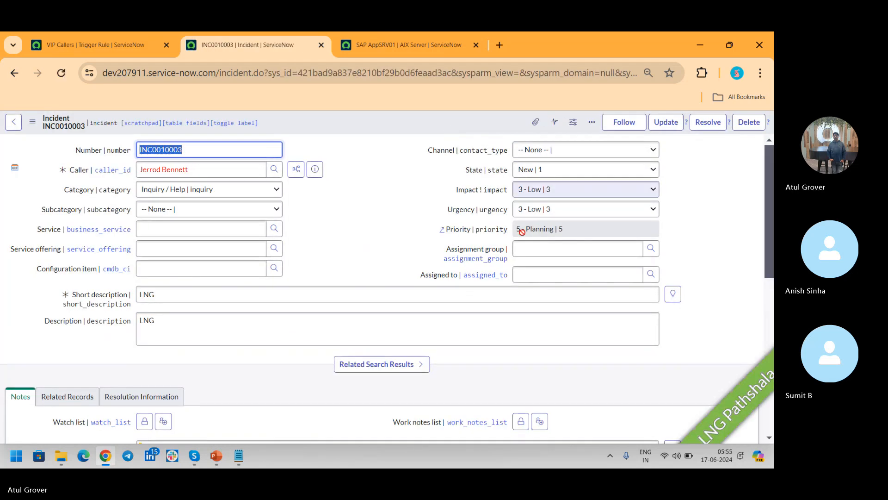
- Check the saved incident's Assigned to field, set the VIP Callers trigger rule to active and save it, and return to the incident
click(557, 277)
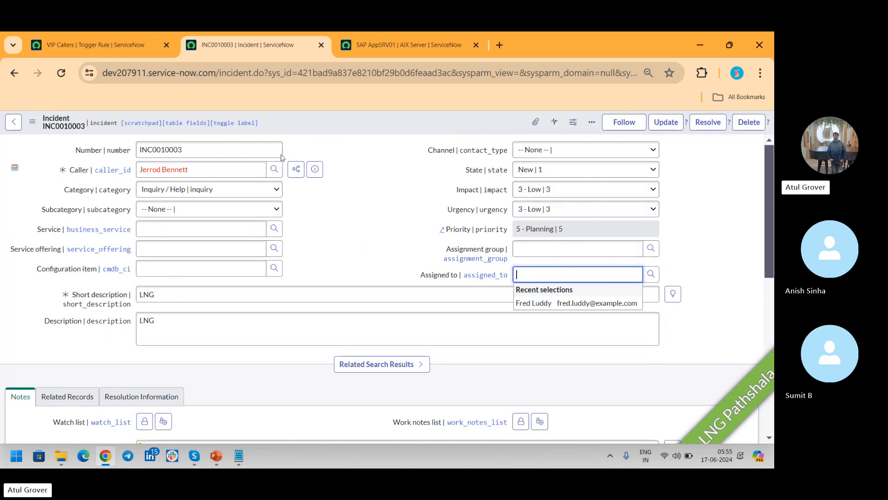
click(84, 52)
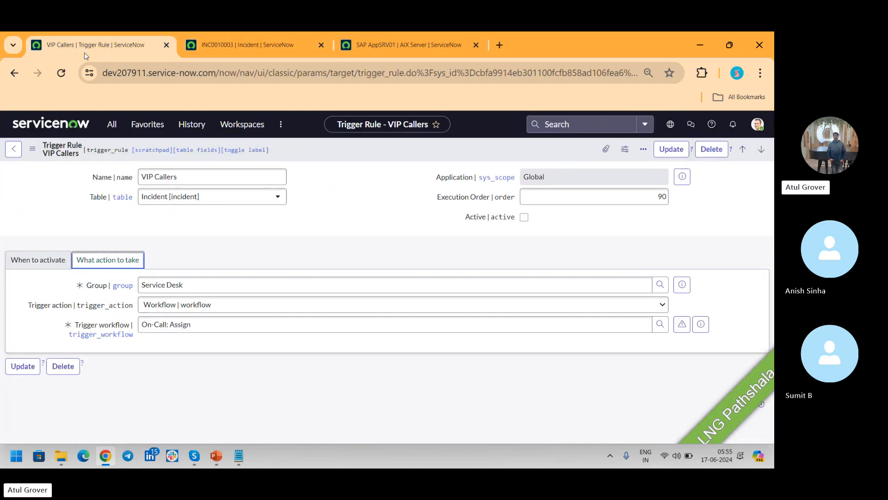
click(523, 218)
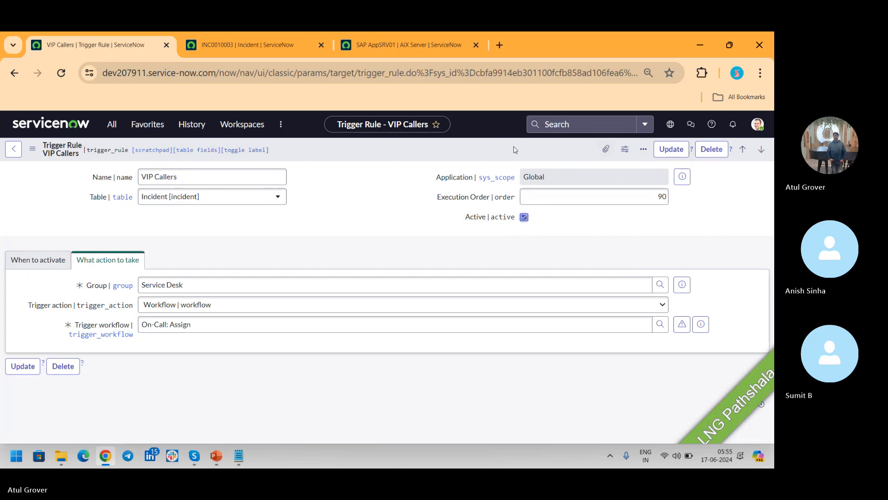
key(alt+Tab)
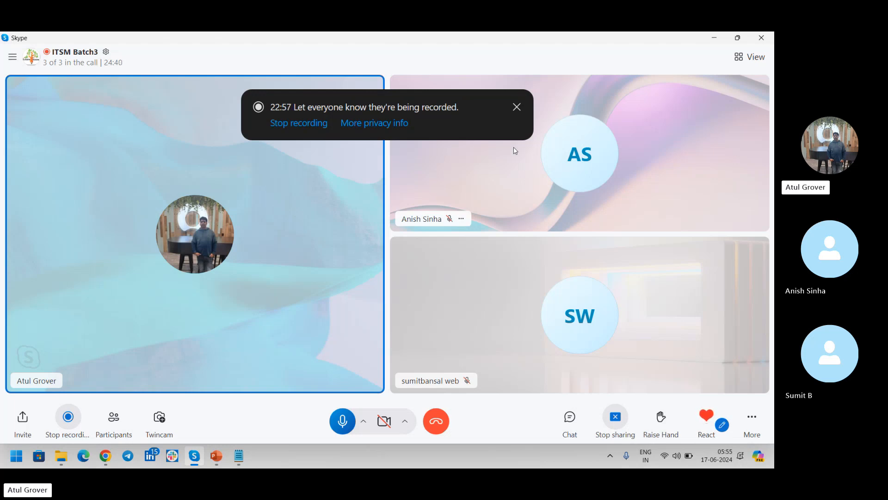
key(alt+Tab)
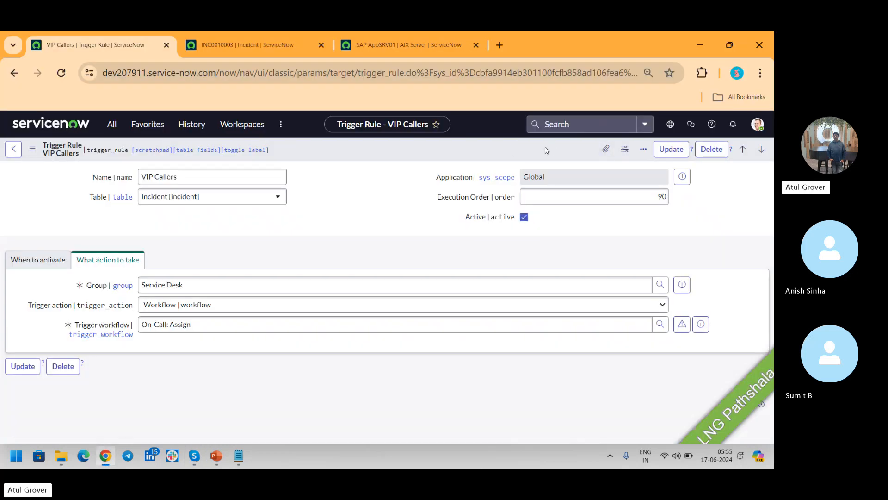
right_click(546, 147)
click(550, 156)
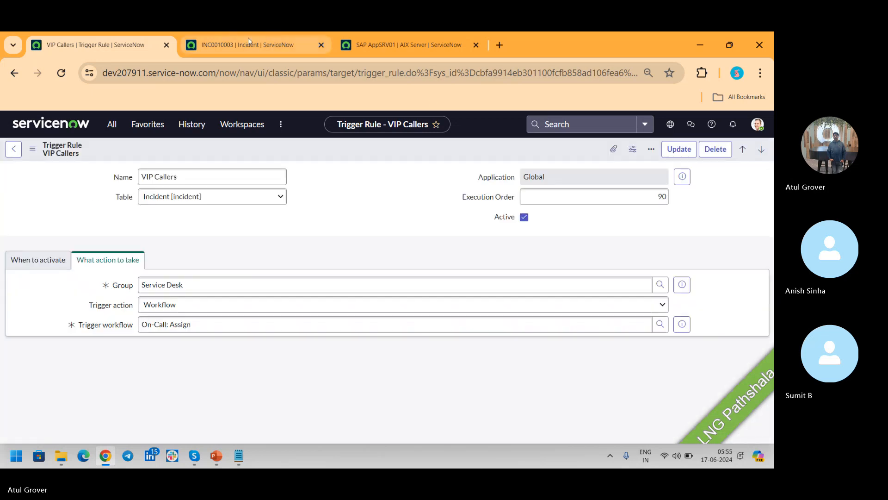
click(237, 40)
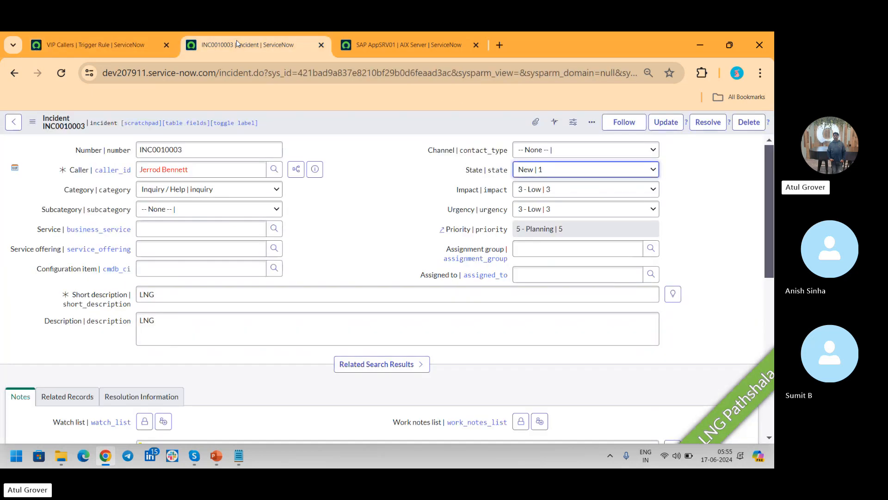
- Save the current incident, and replace it with a blank incident form by loading incident.do without the record parameters
right_click(320, 126)
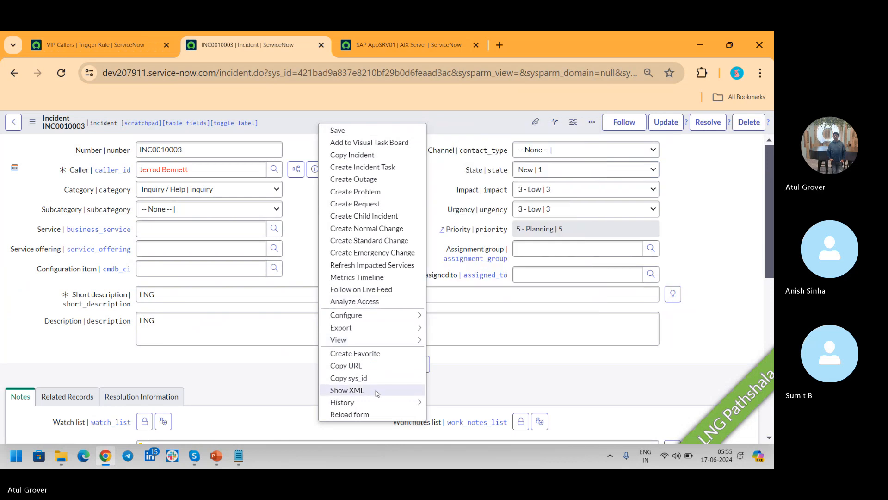
click(354, 135)
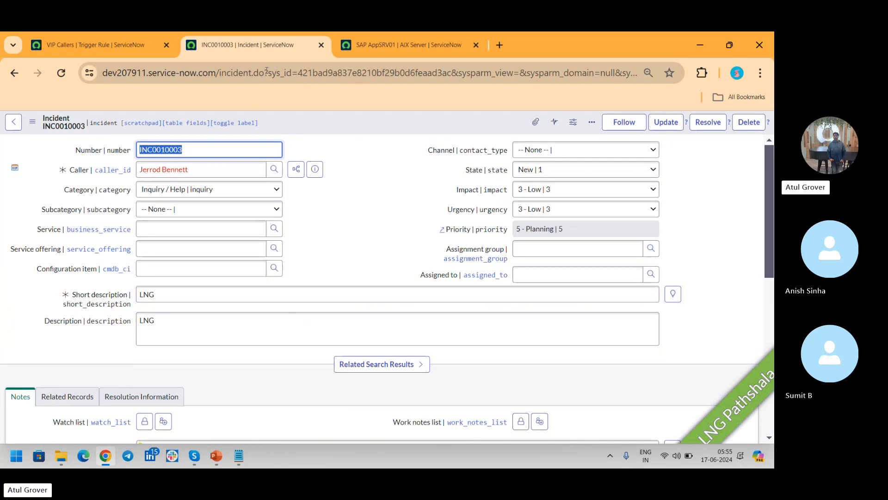
drag(267, 70, 657, 73)
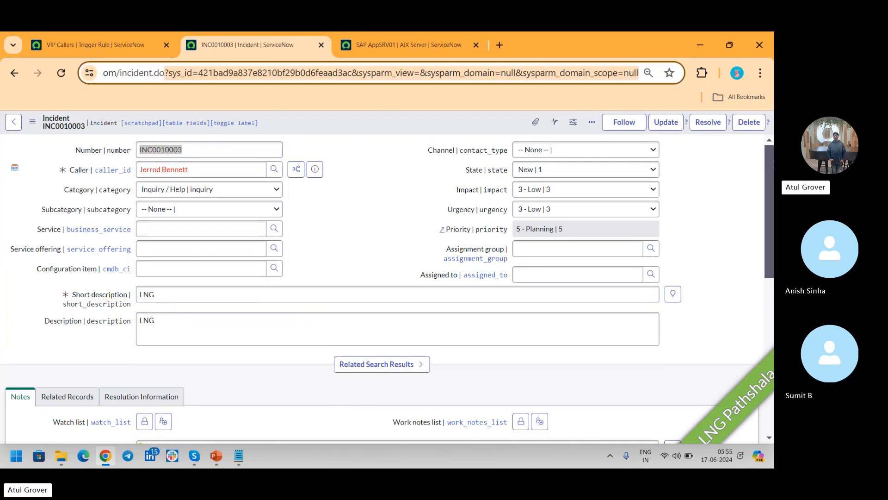
key(BackSpace)
key(Return)
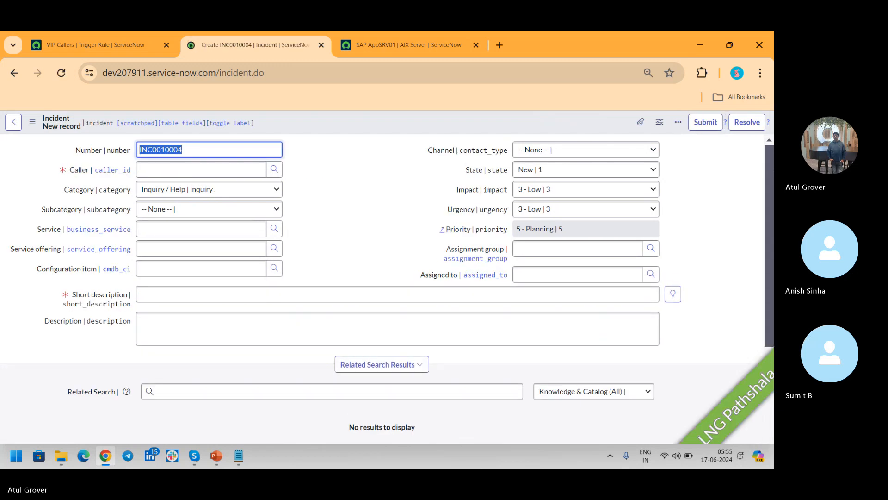
- Fill in the same VIP user as caller and LNG as the short description, and save the new incident without leaving it
click(208, 169)
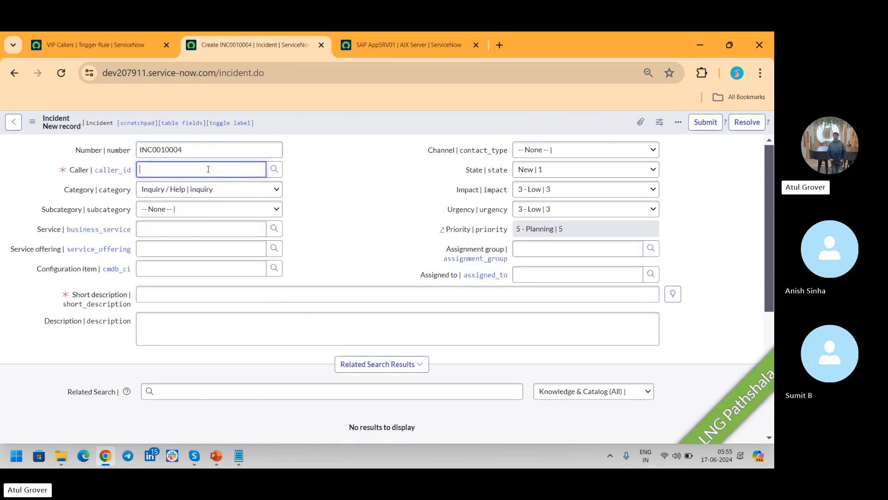
click(171, 212)
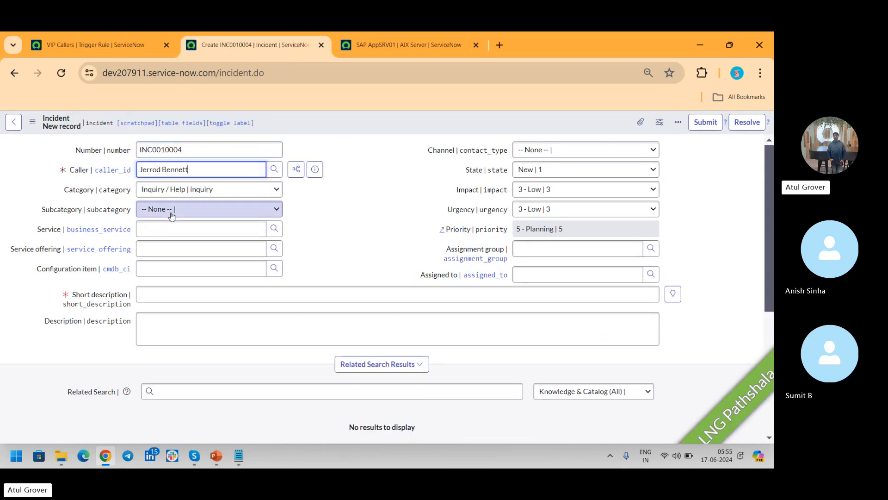
click(199, 293)
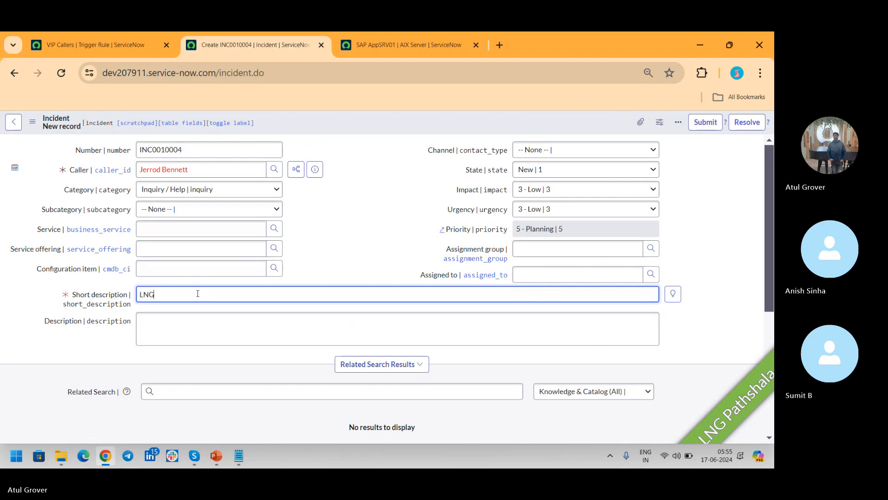
right_click(562, 115)
click(572, 122)
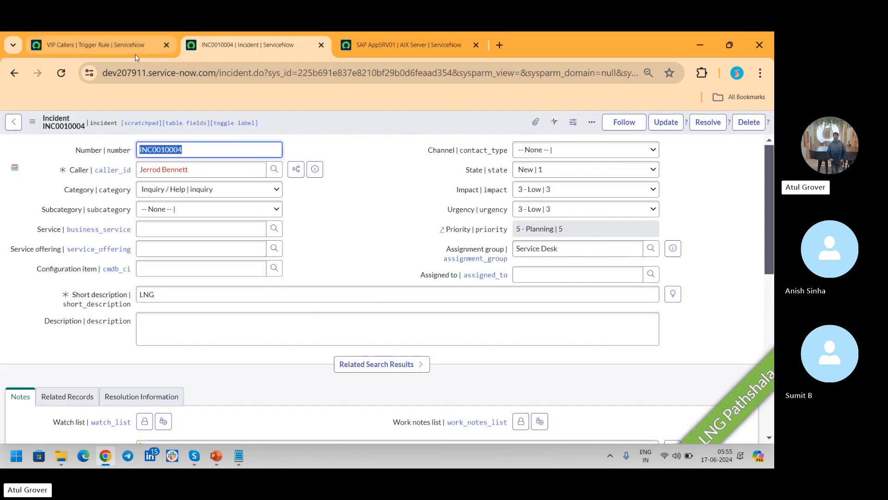
- Review when the VIP Callers trigger rule activates and what action it takes
click(118, 45)
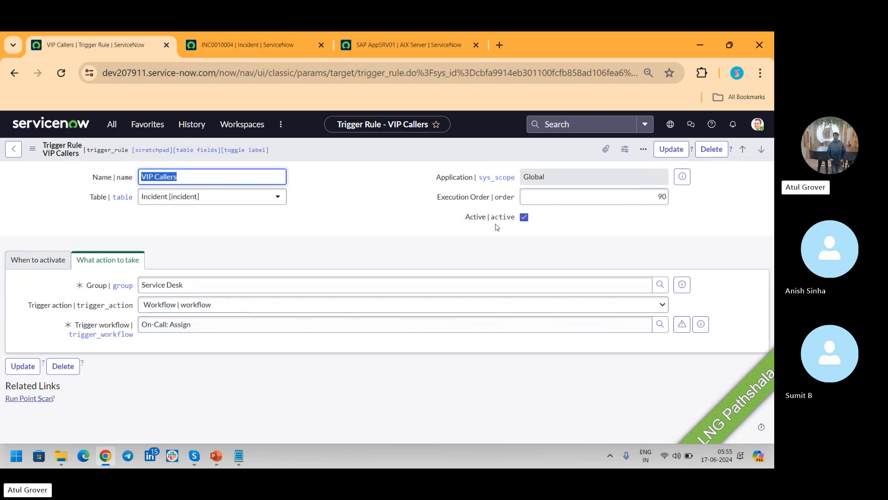
click(38, 260)
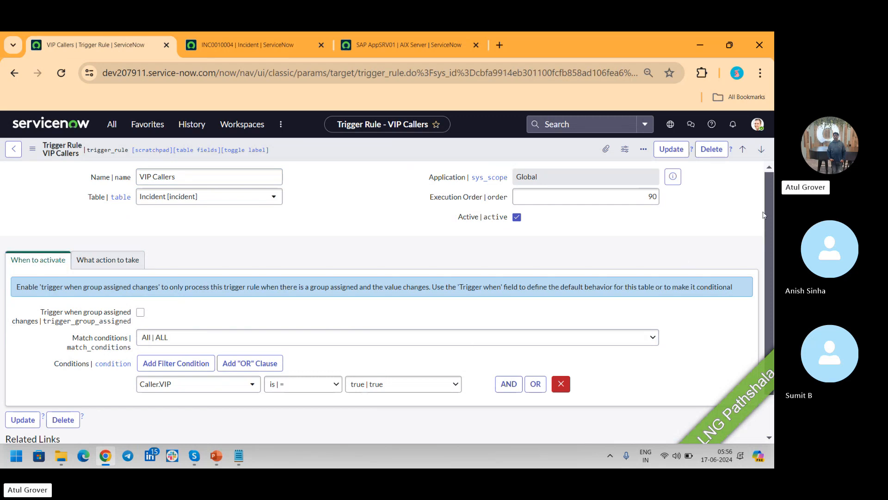
scroll(766, 226, down, 2)
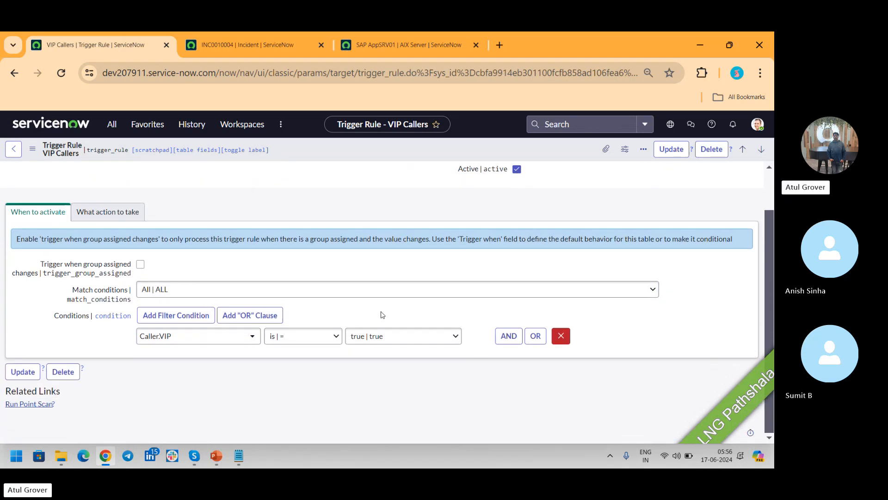
click(107, 212)
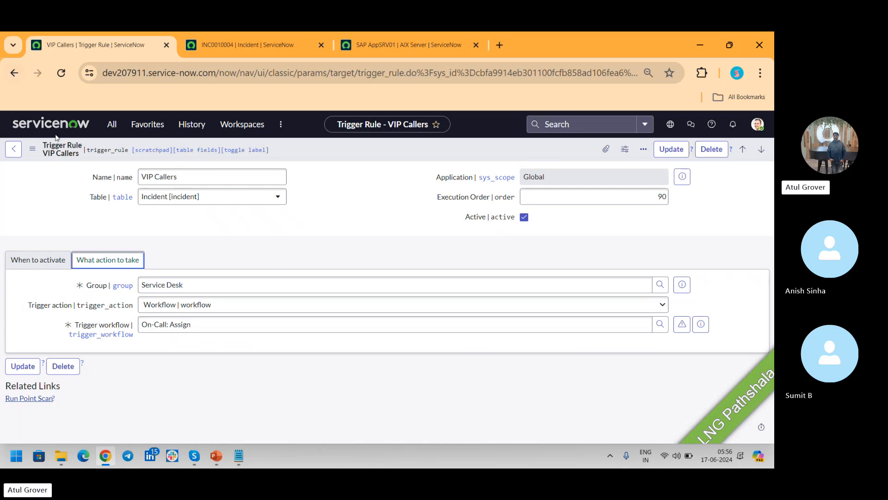
- Open the High Priority for Network rule from the trigger rules list, and examine its activation conditions
click(111, 125)
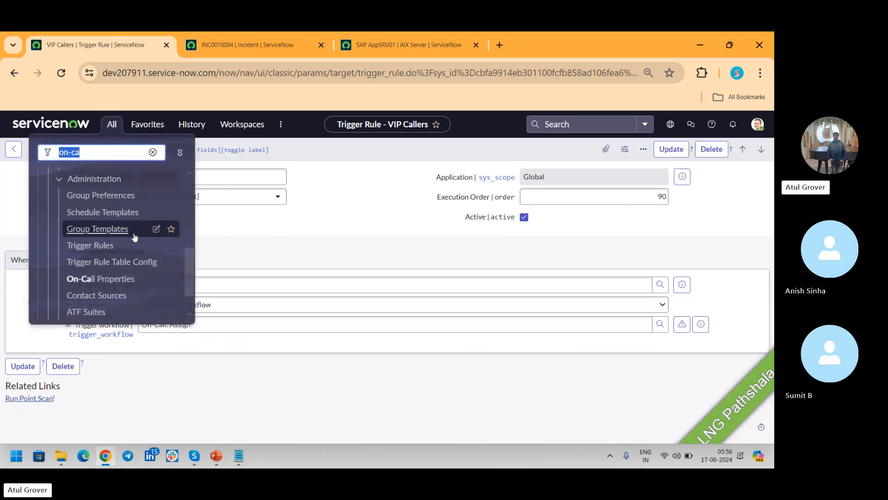
click(105, 246)
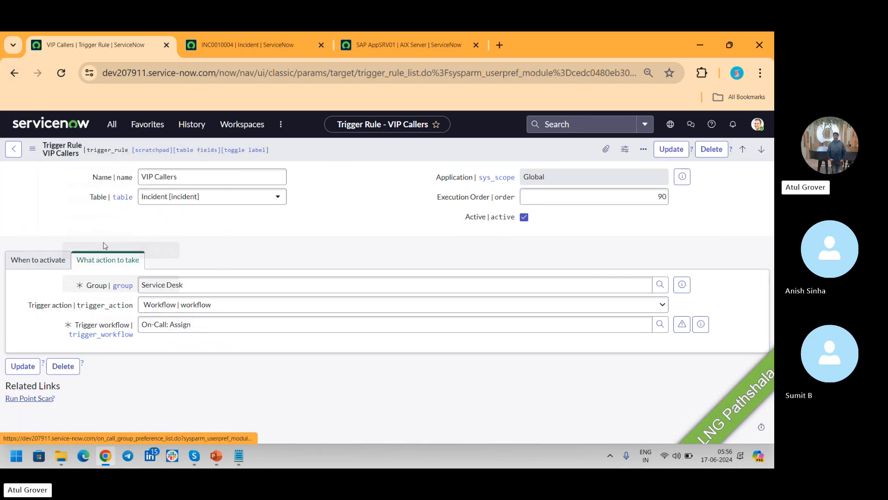
click(83, 234)
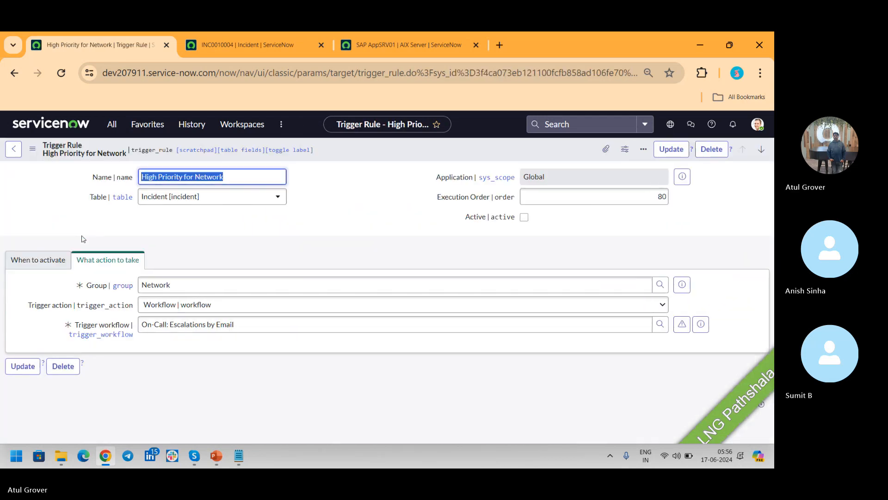
click(39, 259)
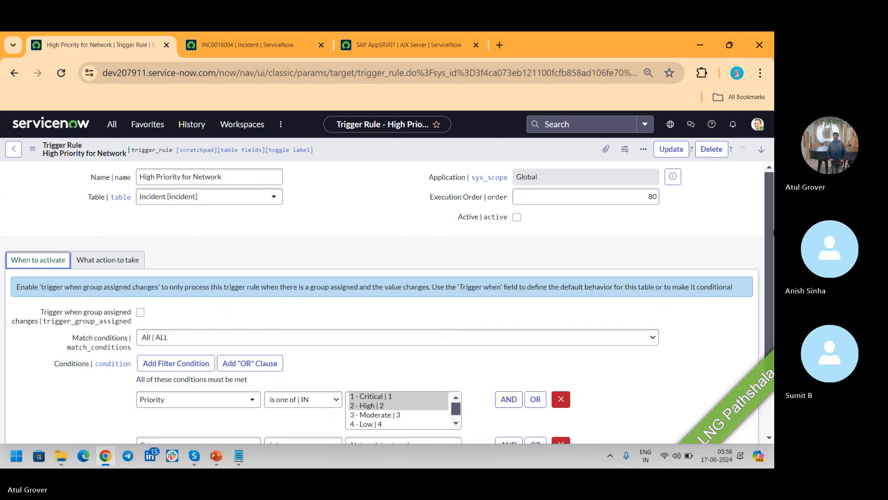
drag(771, 202, 773, 311)
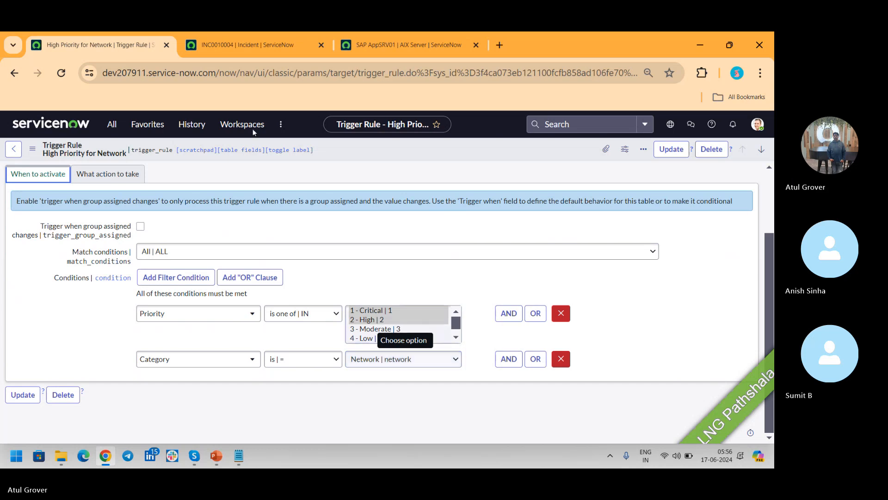
- Check the Assignment group and Assigned to fields on the saved VIP incident, and return to the trigger rule
click(229, 38)
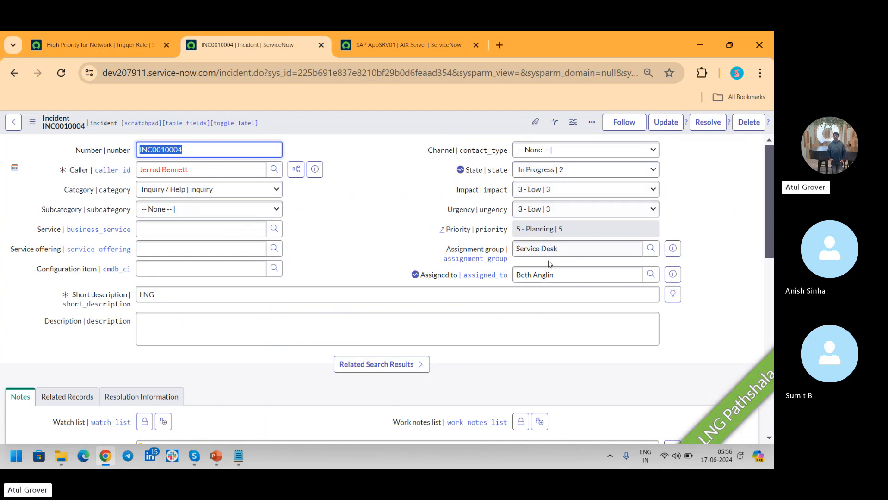
click(564, 277)
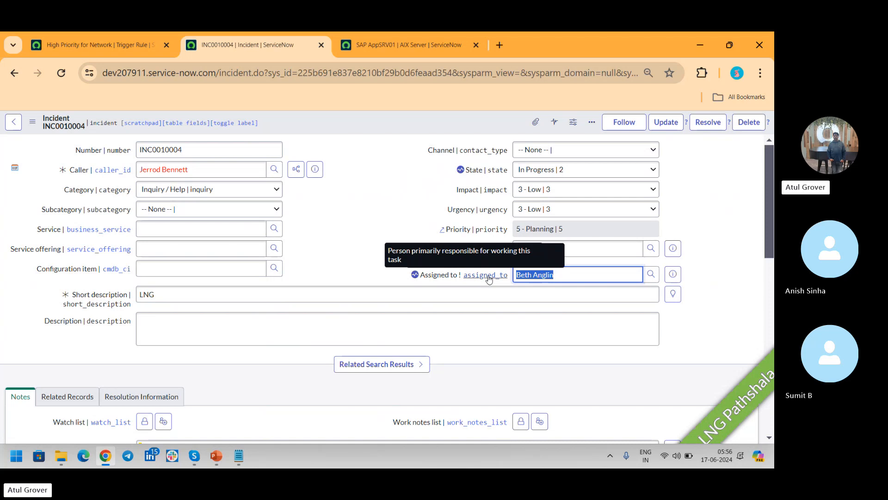
click(116, 45)
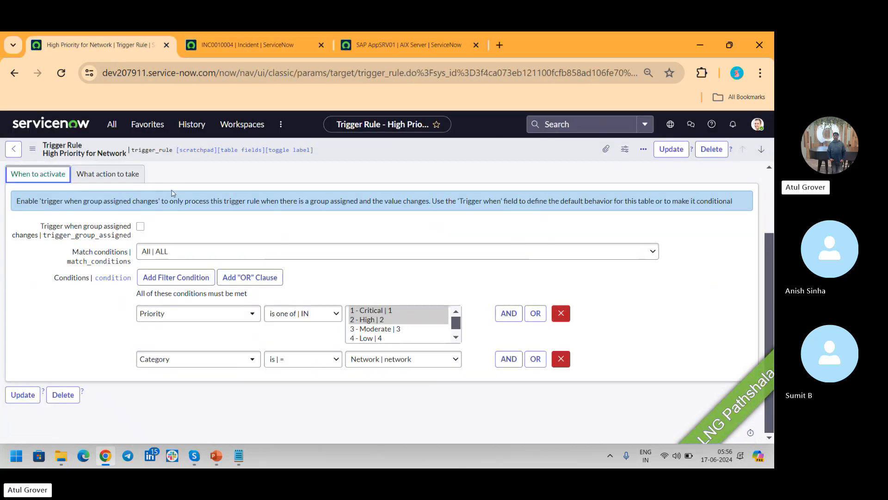
- Reopen the VIP Callers trigger rule from the list, preview the workflow its action uses, and compare it with the incident
click(13, 149)
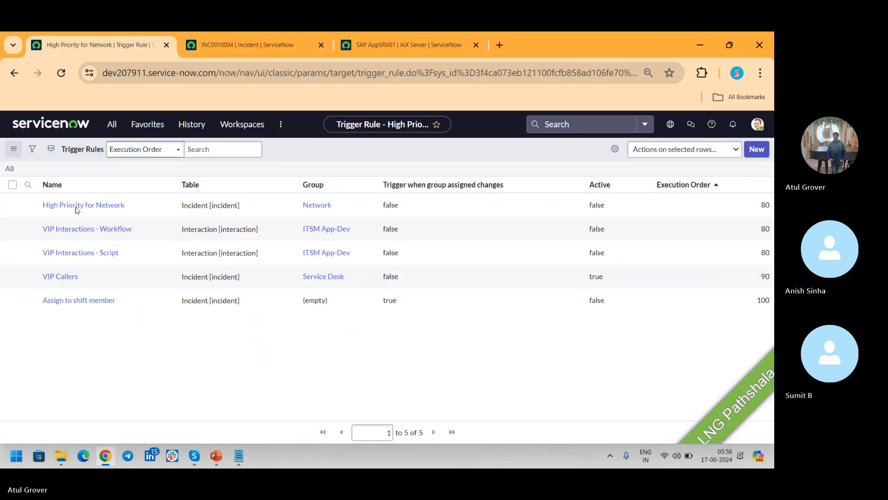
click(63, 304)
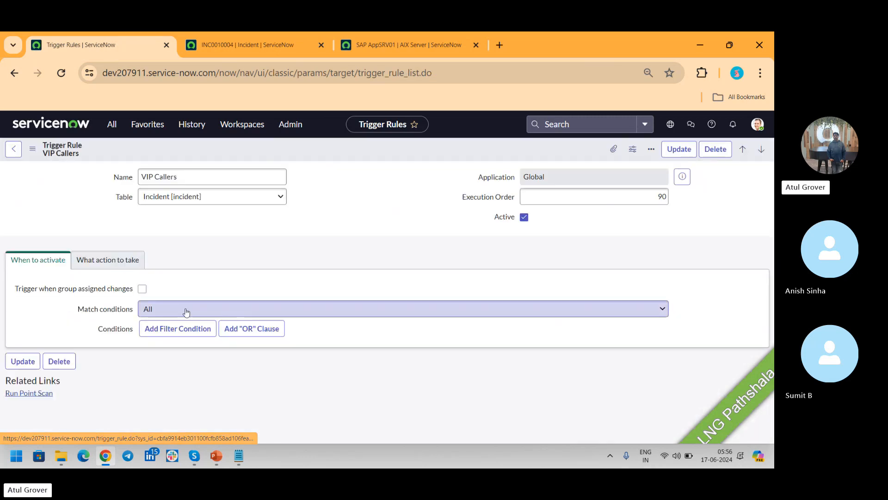
click(110, 265)
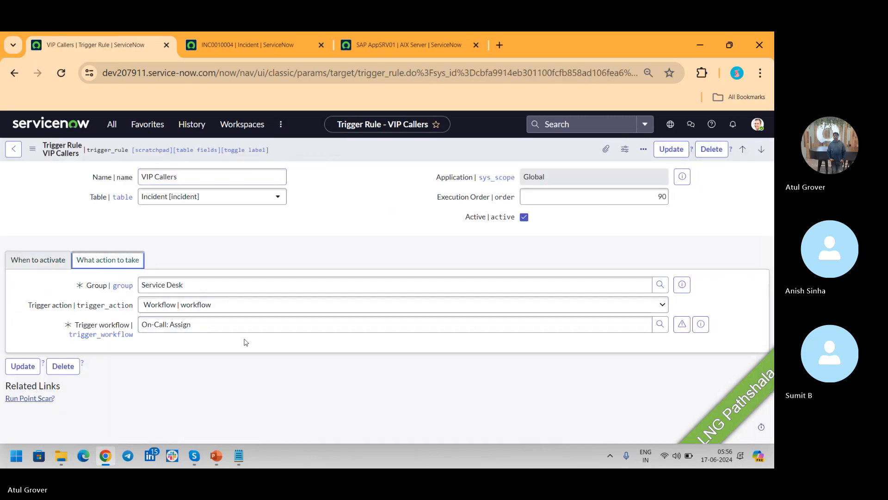
click(702, 324)
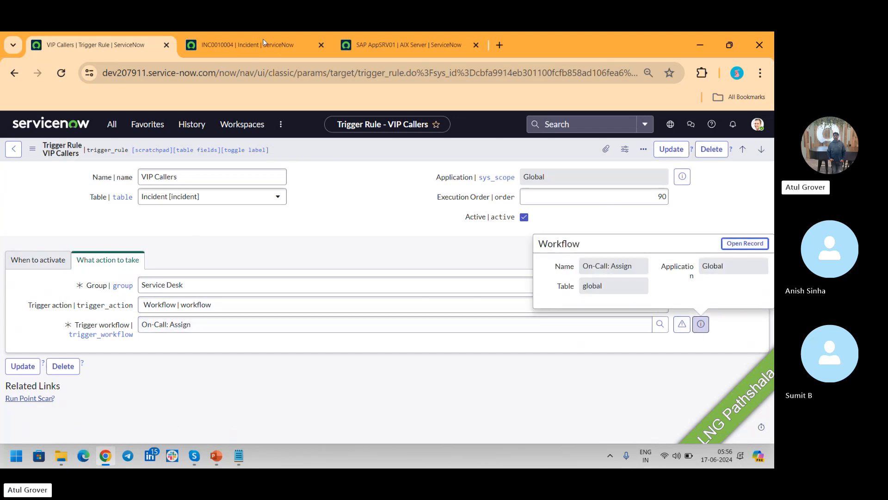
click(227, 40)
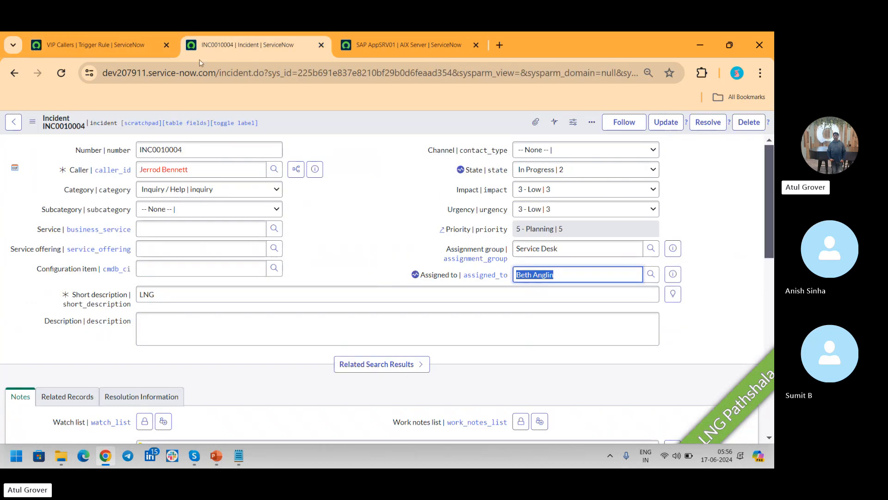
- Find Workflow Editor by filtering the navigator for "workflow e", open it, and return to the VIP Callers trigger rule
click(103, 51)
click(113, 126)
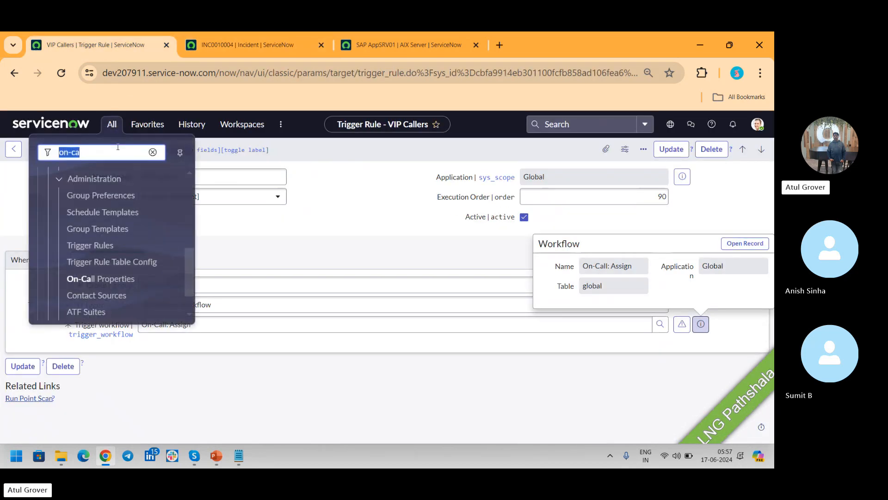
text(workfow)
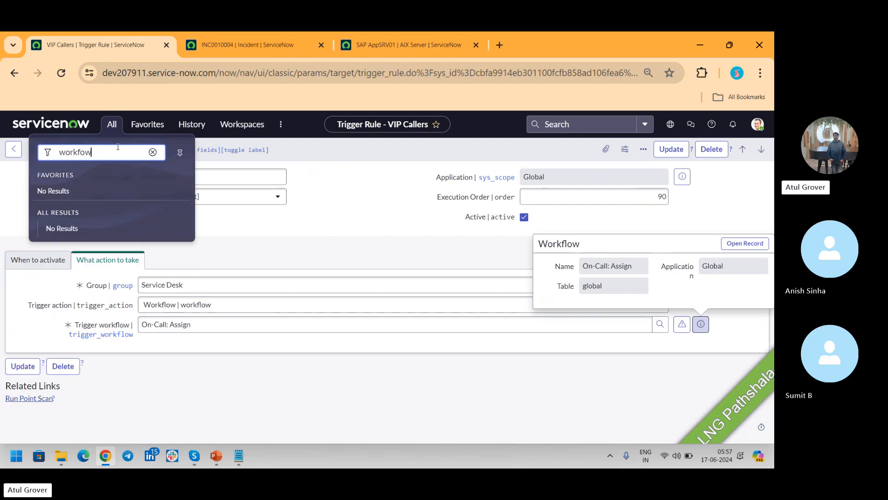
key(BackSpace)
key(BackSpace)
key(BackSpace)
key(BackSpace)
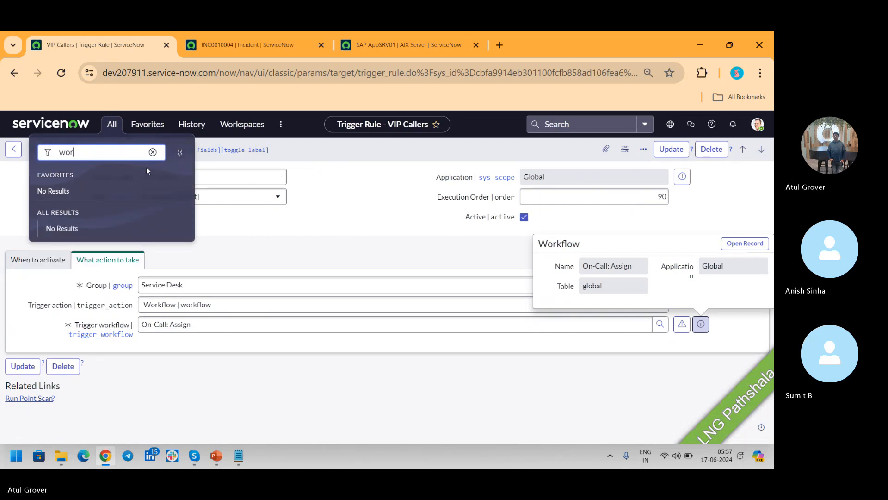
text(kflow)
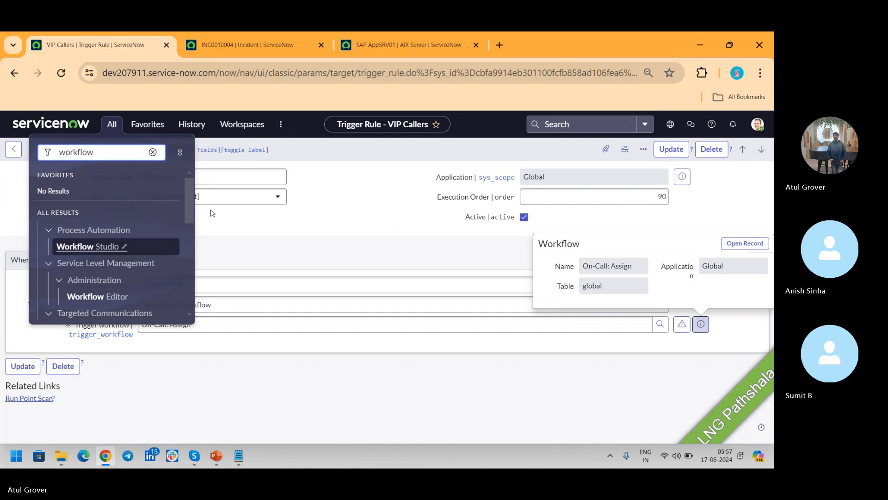
text( e)
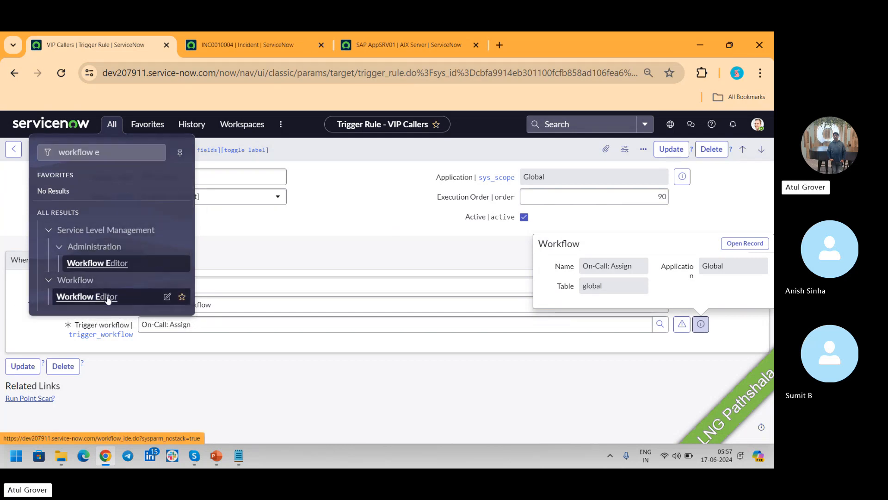
click(109, 297)
click(99, 46)
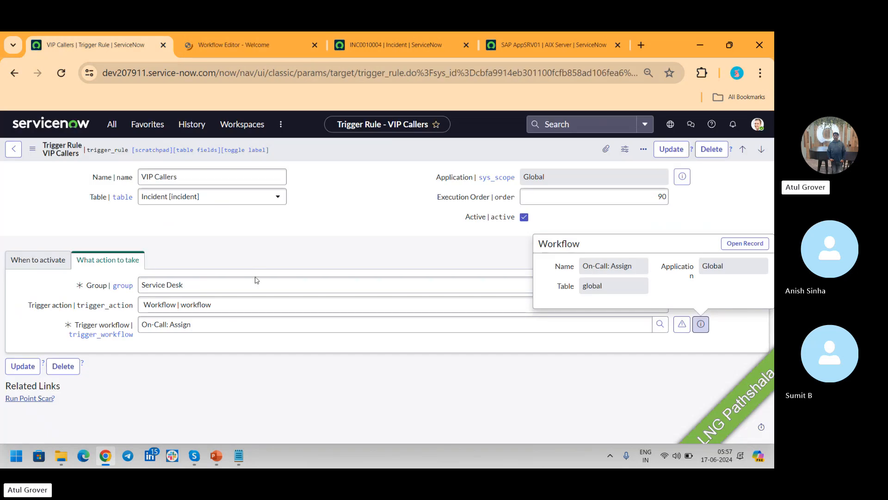
- In the Workflow Editor, filter workflows by "on-", open On-Call: Assign and collapse the workflow list to show the full canvas
click(226, 39)
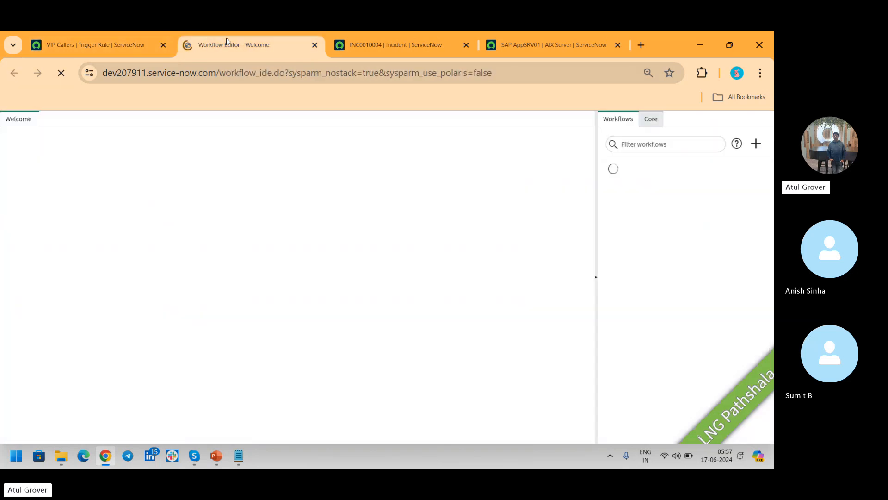
click(645, 145)
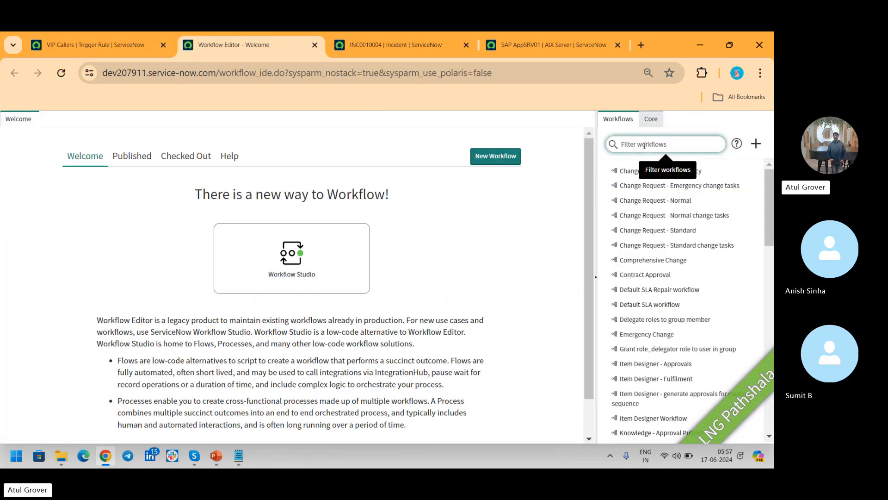
text(on-)
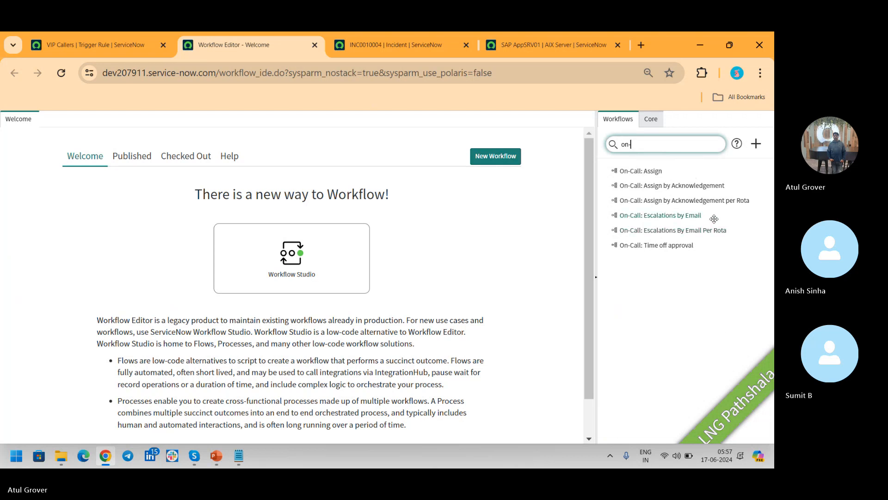
click(641, 172)
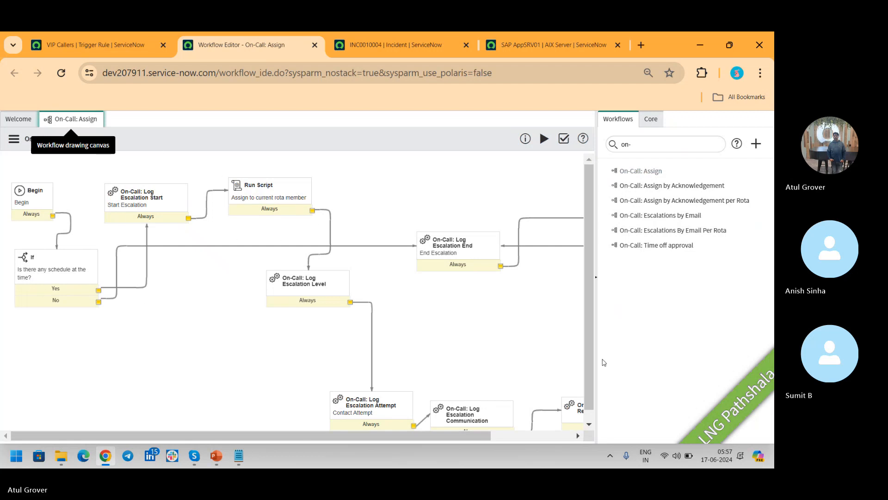
click(596, 277)
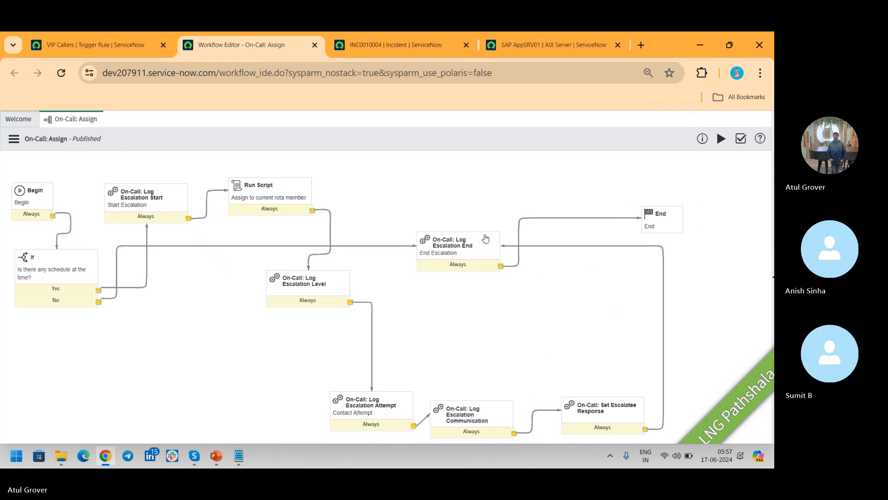
- Open the properties of the "Assign to current rota member" Run Script activity and read through its script
double_click(289, 202)
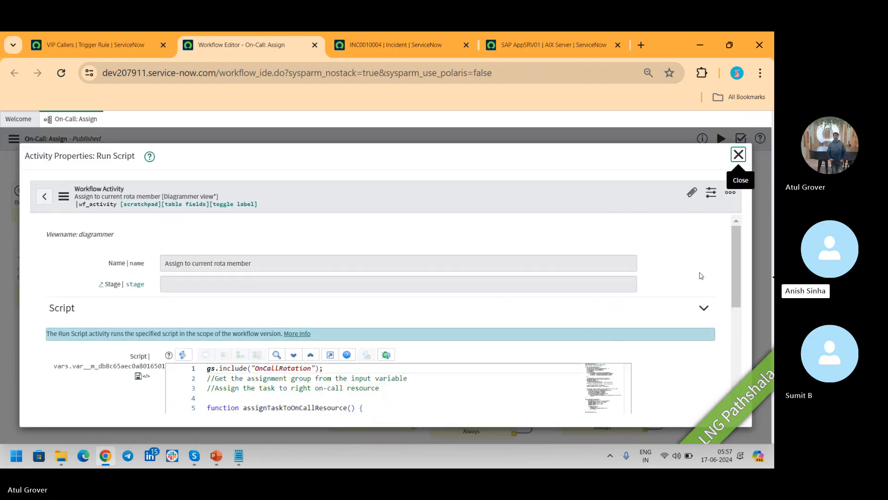
drag(737, 256, 742, 321)
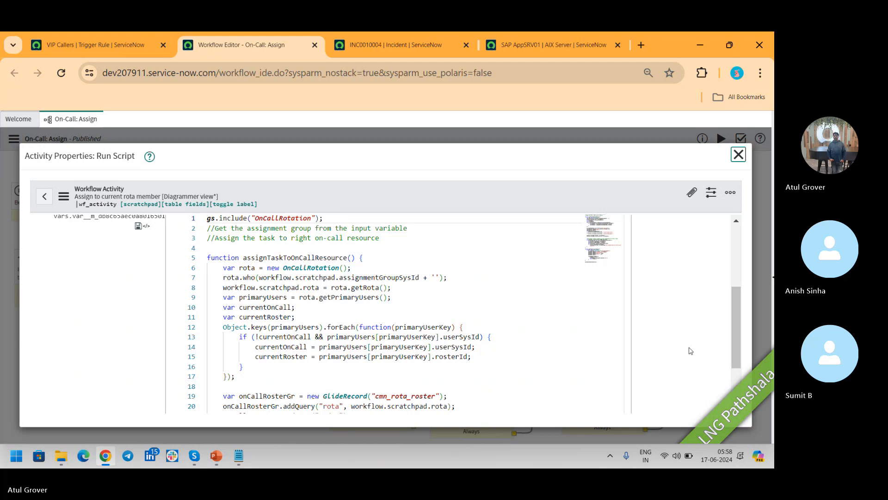
drag(737, 330, 745, 245)
- Return to the VIP Callers trigger rule, search the navigator for "on-call s" and open On-Call Schedules
click(93, 45)
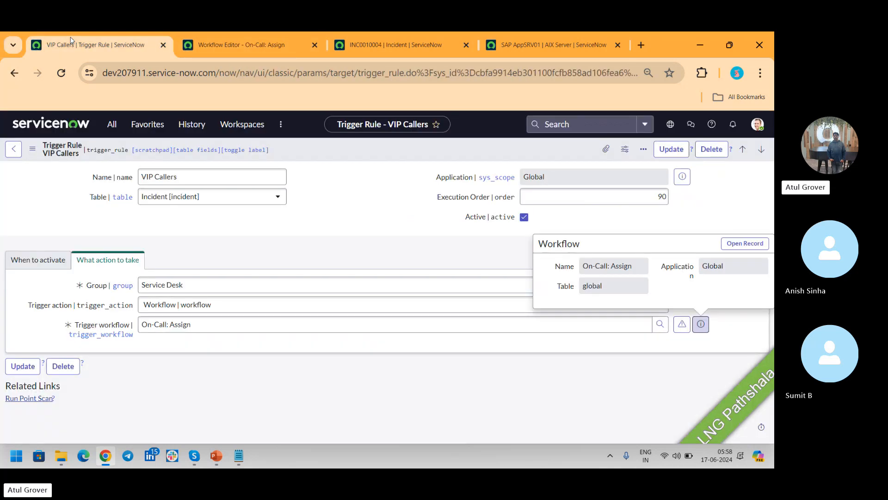
click(113, 126)
text(o)
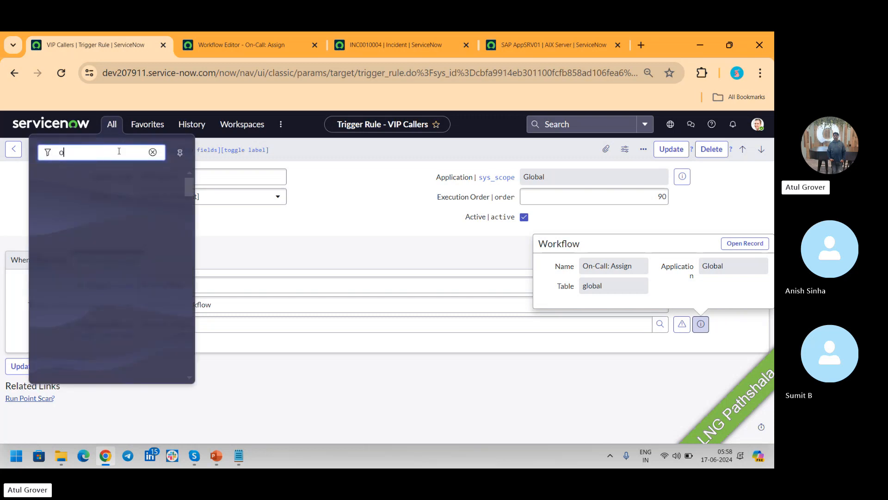
text(n-call)
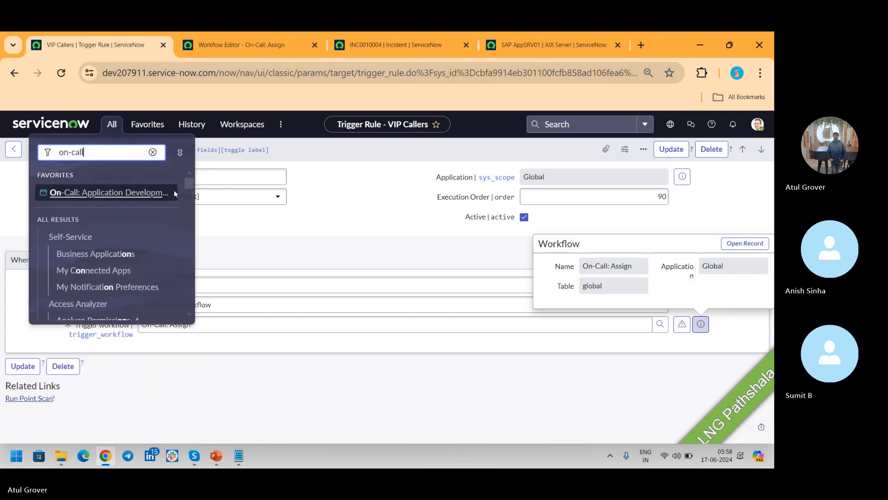
text( s)
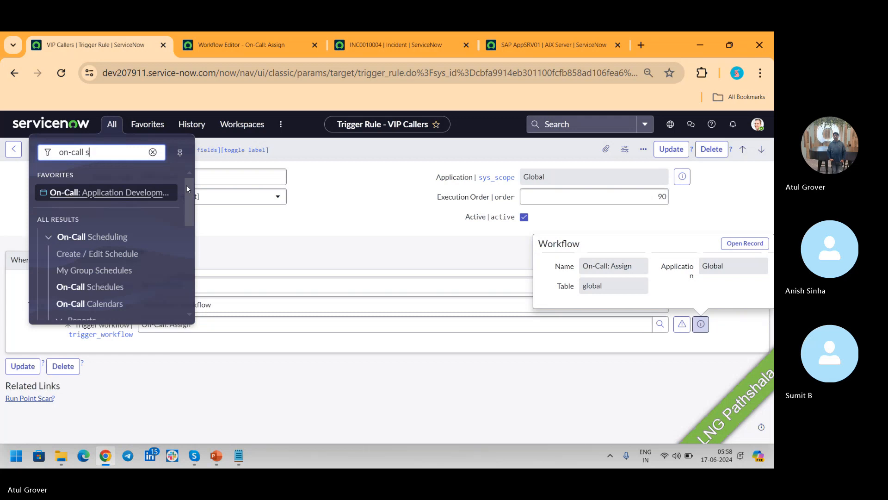
click(115, 279)
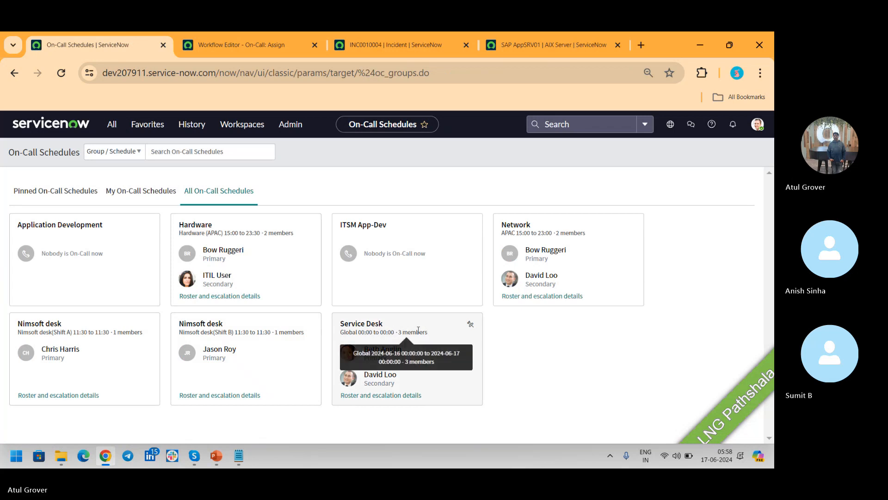
- Open the Service Desk on-call schedule and view its shifts and members
click(438, 341)
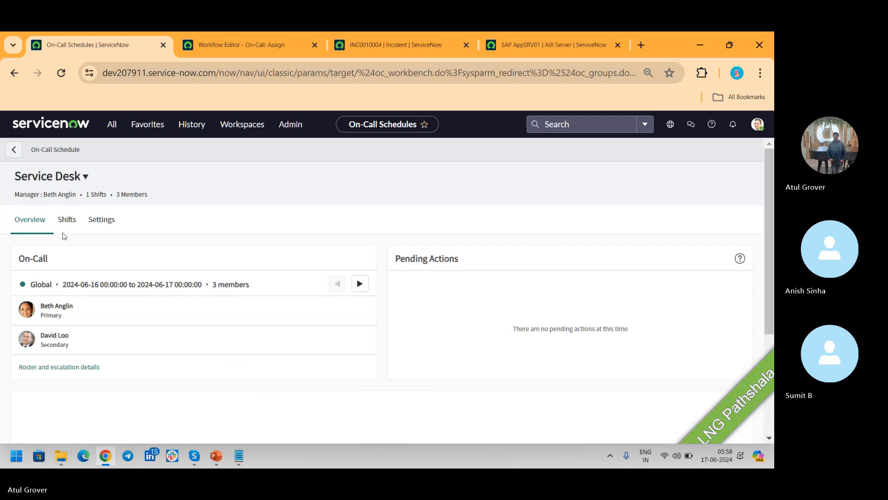
click(64, 225)
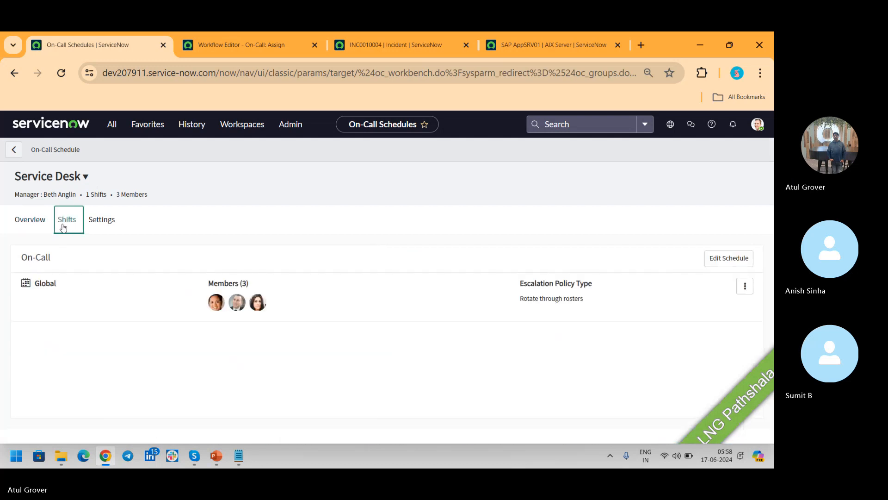
mouse_move(212, 312)
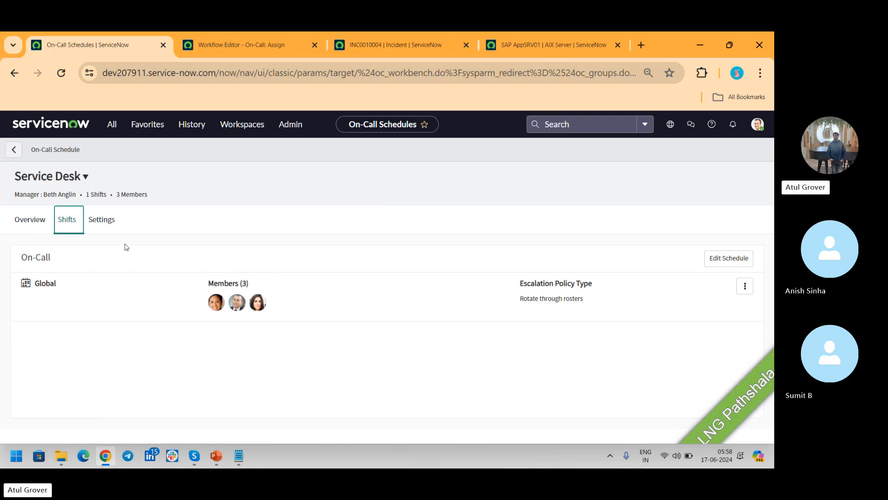
click(103, 222)
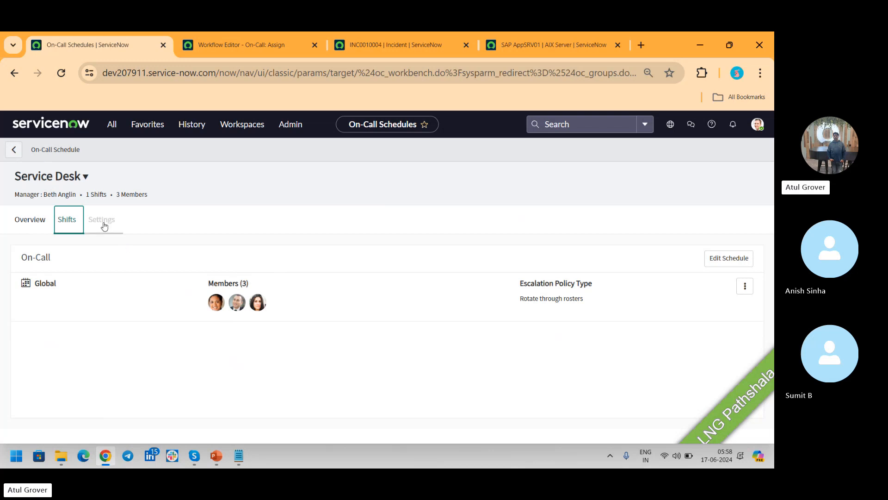
click(62, 222)
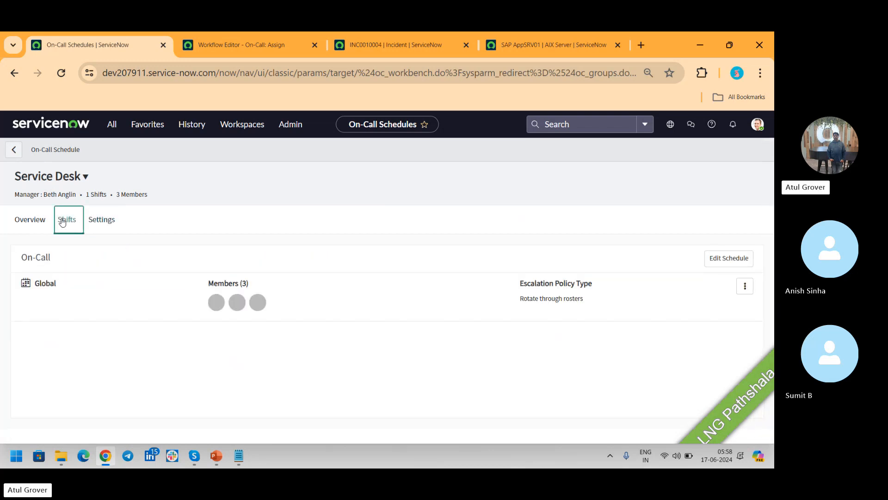
- Open the Global shift for editing and examine its catch-all settings, calendar subscription and rosters
click(745, 287)
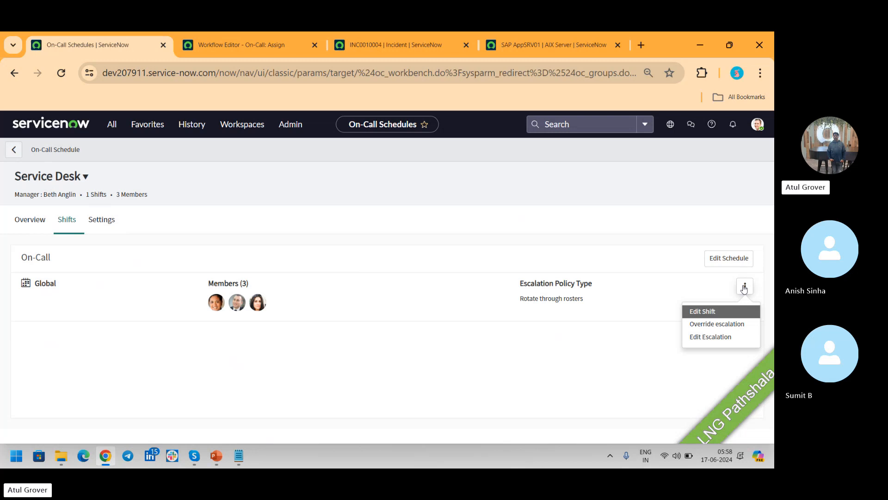
click(703, 312)
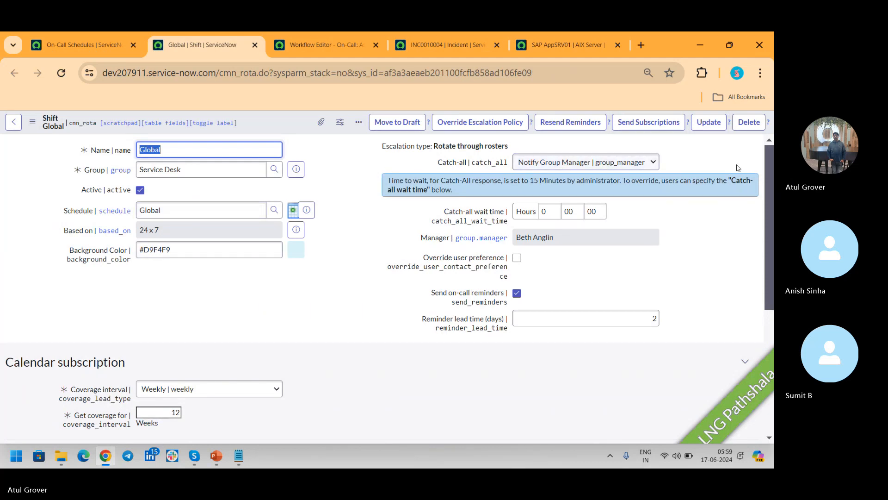
drag(771, 163, 771, 279)
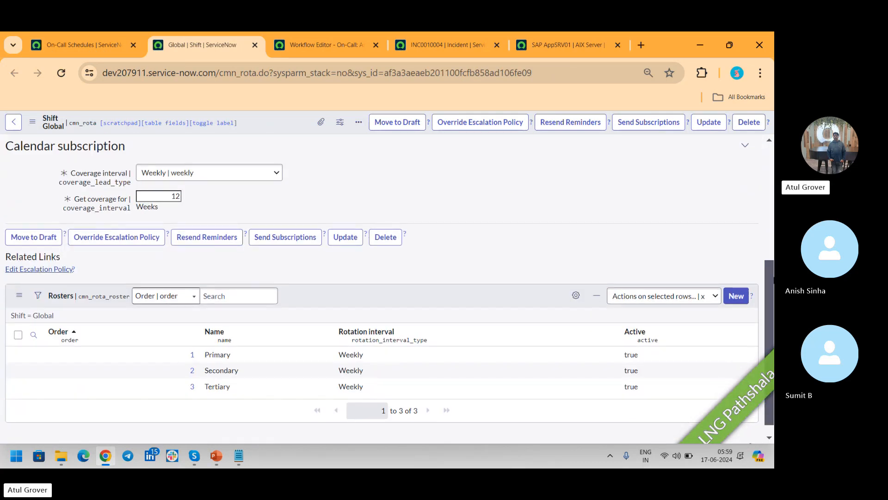
scroll(368, 370, down, 1)
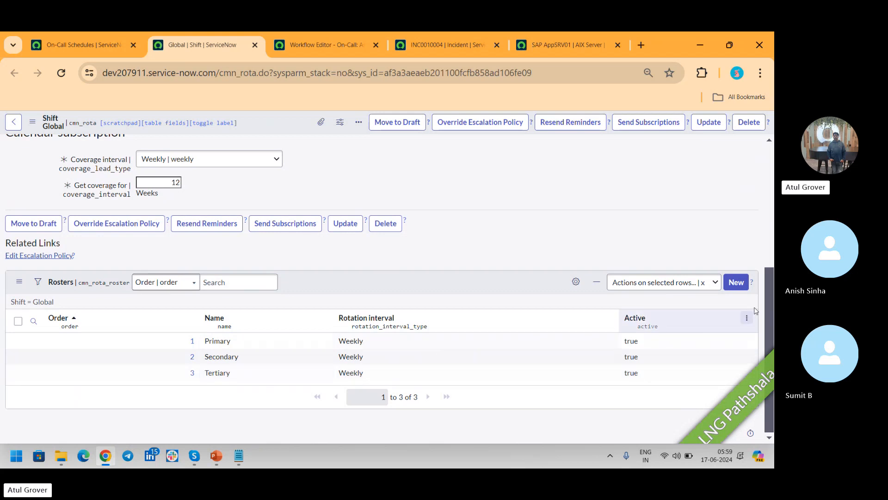
scroll(771, 303, up, 1)
drag(770, 302, 770, 202)
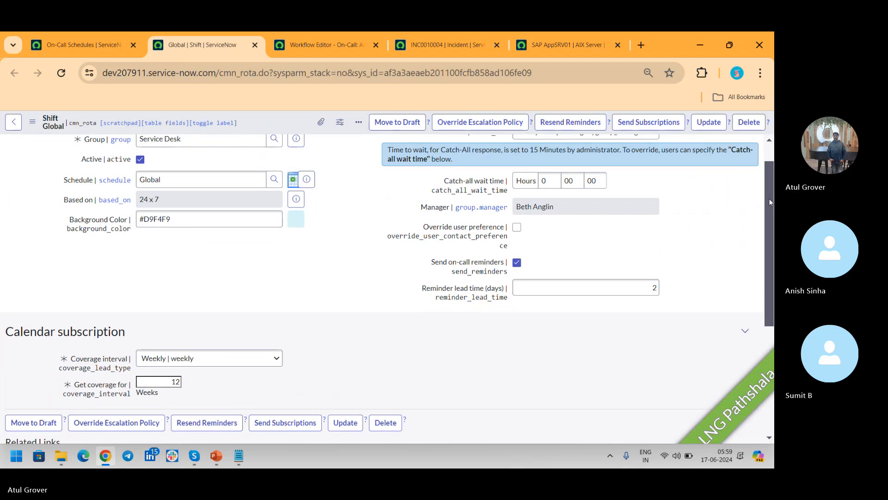
drag(769, 199, 767, 311)
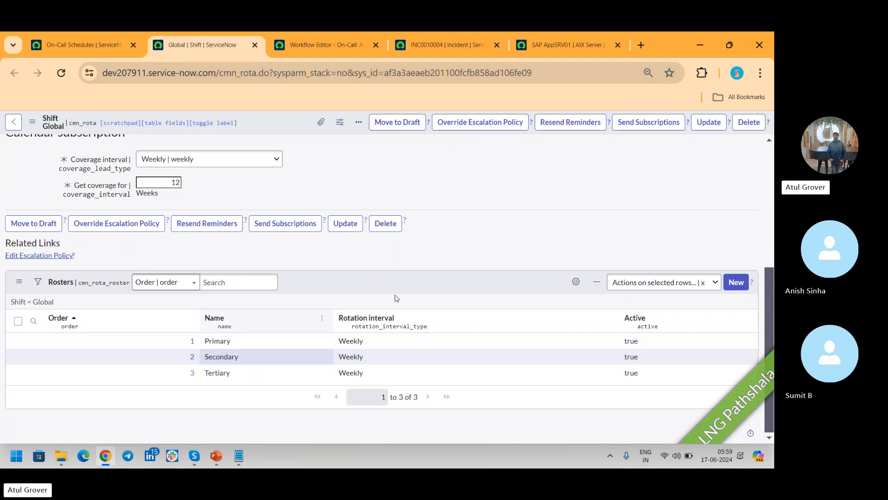
drag(768, 298, 773, 150)
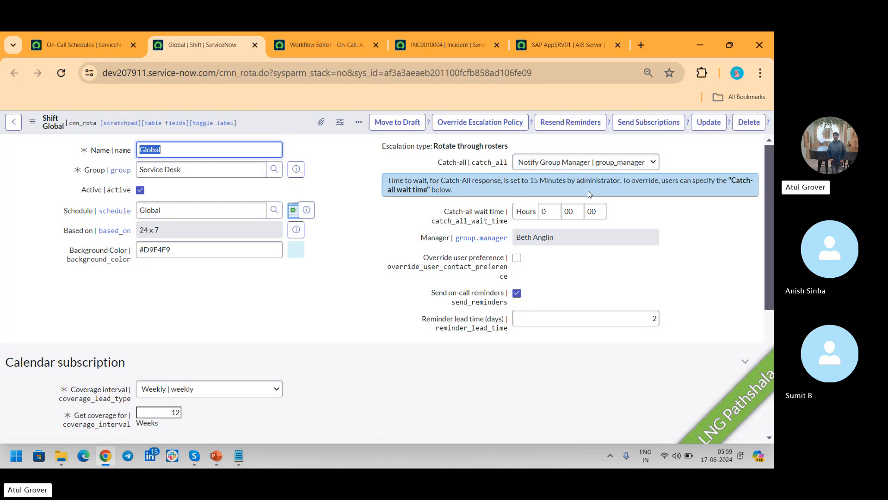
- View the global on-call properties from the Service Desk schedule's settings, and return to the schedule
click(83, 45)
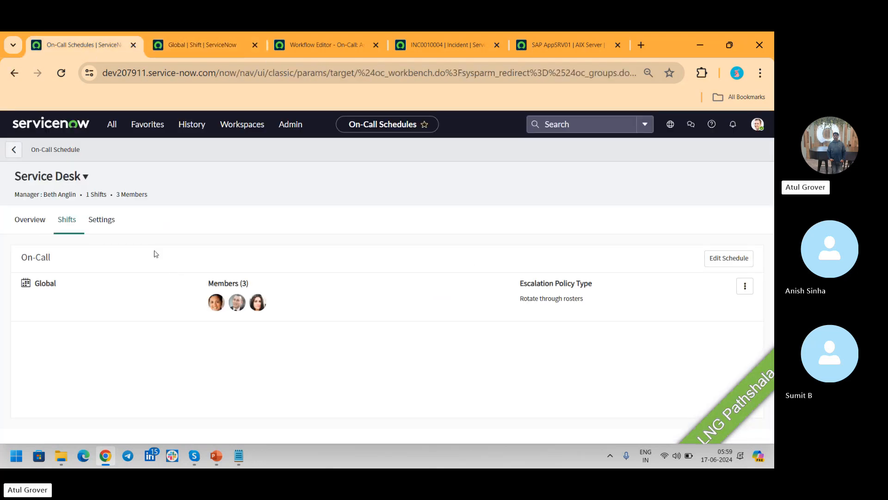
click(94, 232)
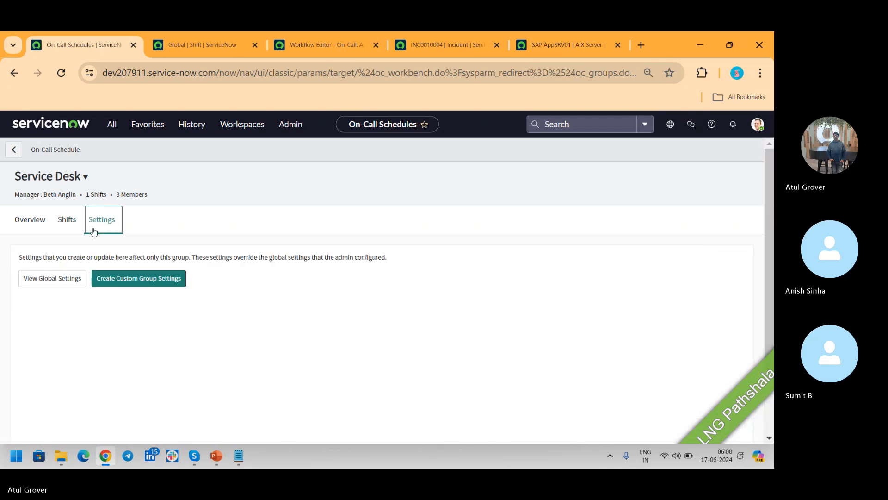
click(55, 285)
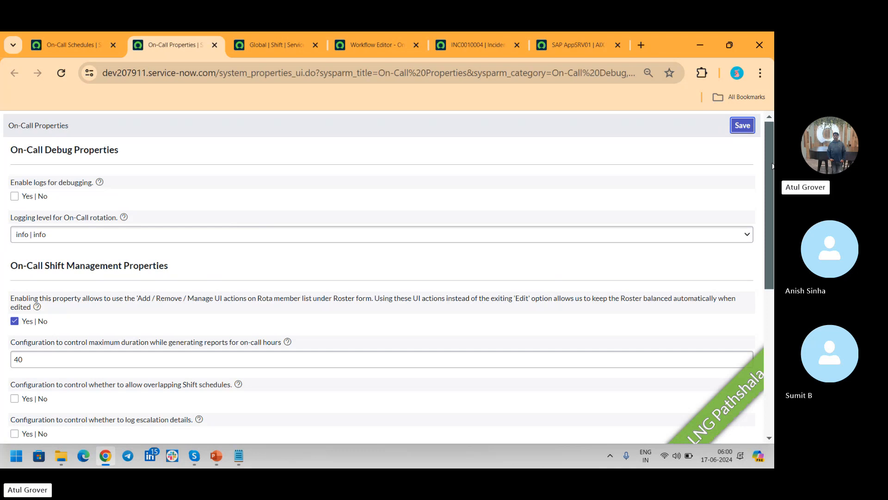
drag(769, 175, 768, 121)
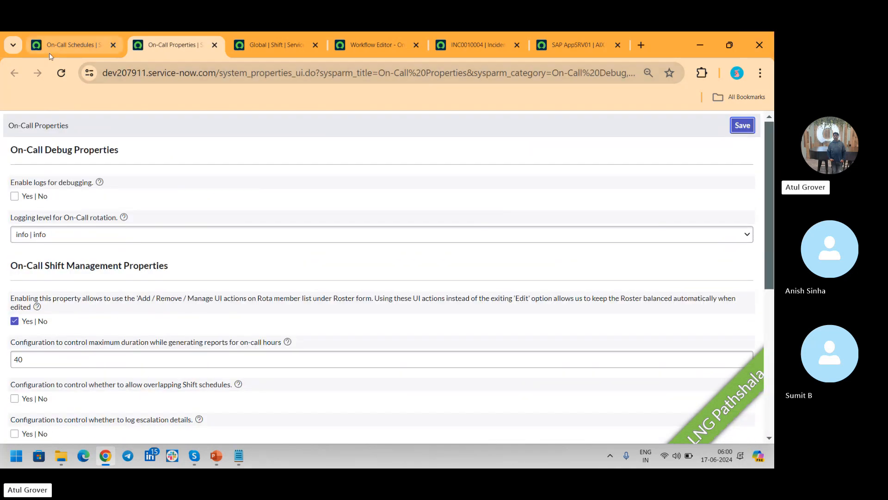
click(84, 45)
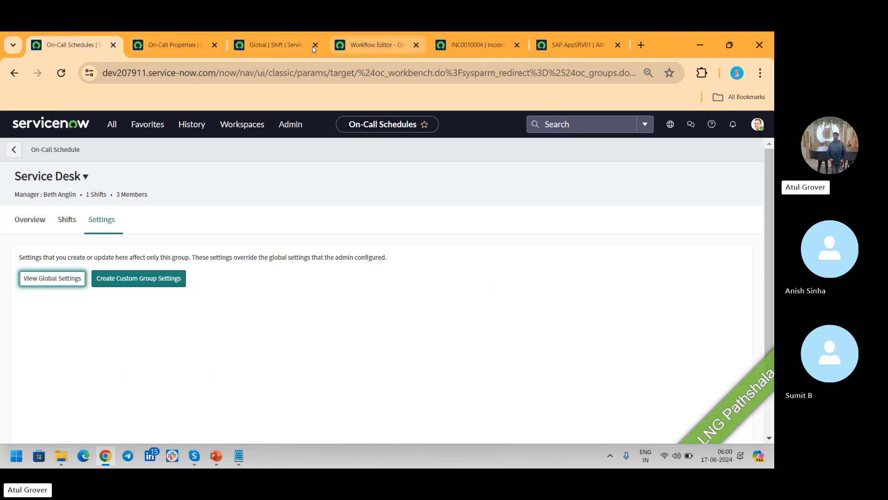
- Check the assignment group and assignee on the open incident, and go back to the list of all on-call schedules
click(471, 45)
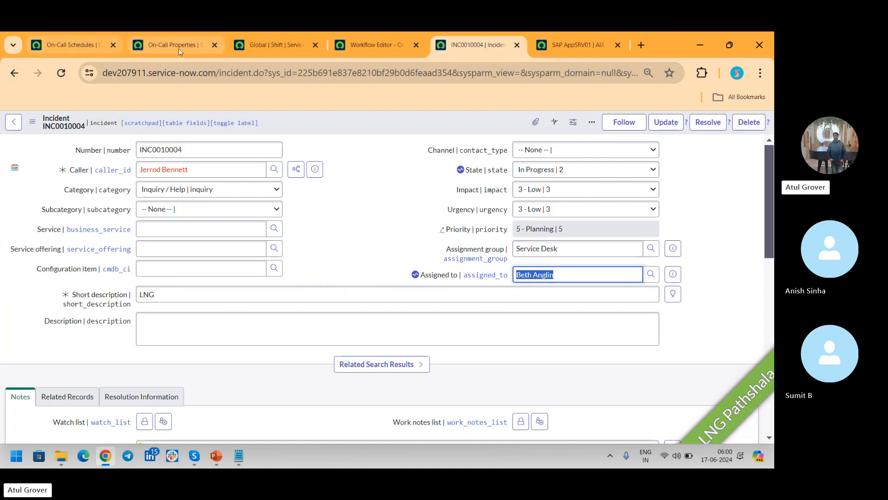
click(63, 40)
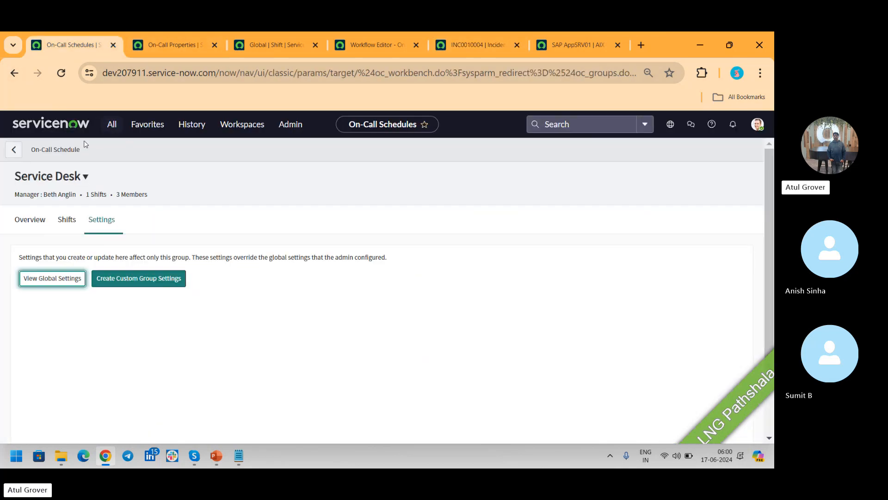
click(14, 149)
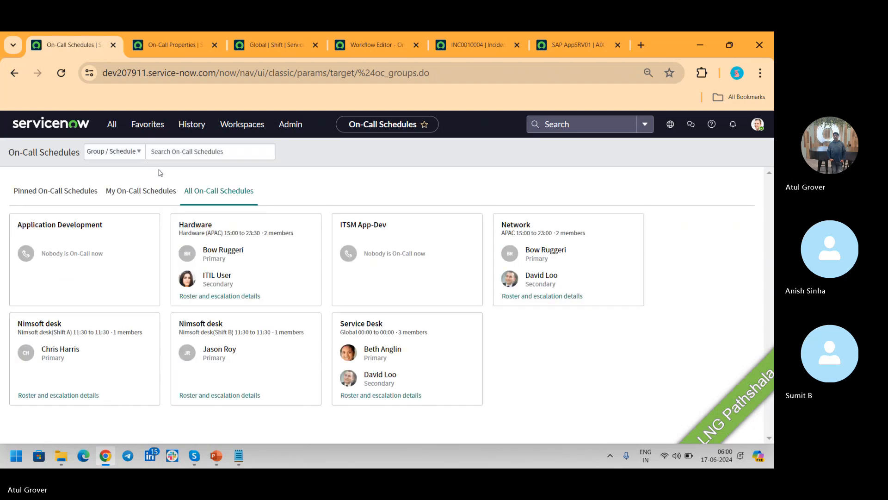
- Open the On-Call Scheduling Overview report from the navigator
click(112, 125)
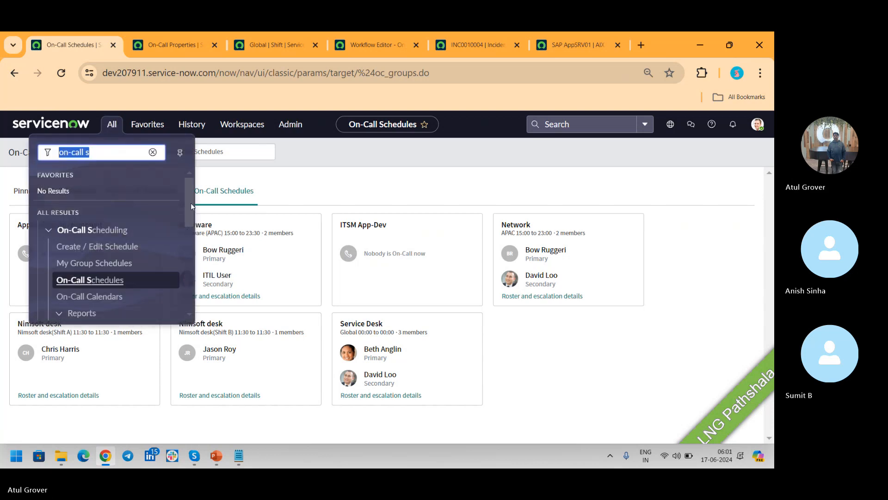
drag(190, 206, 189, 237)
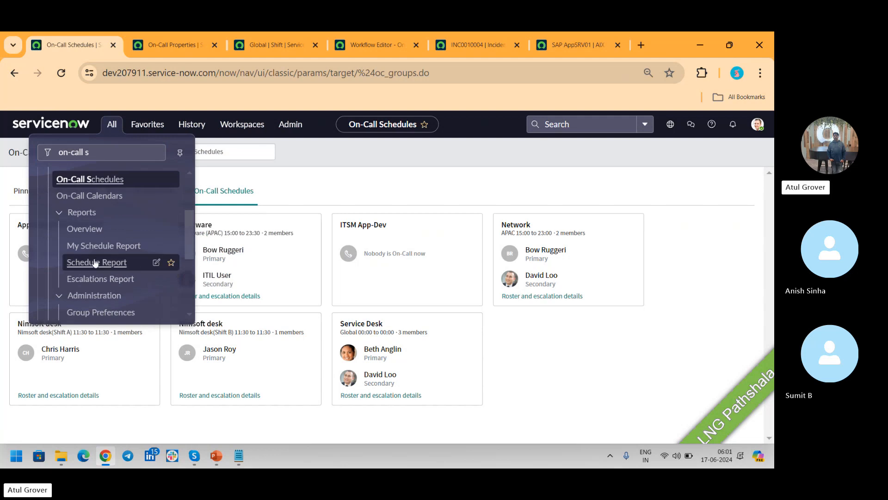
click(75, 235)
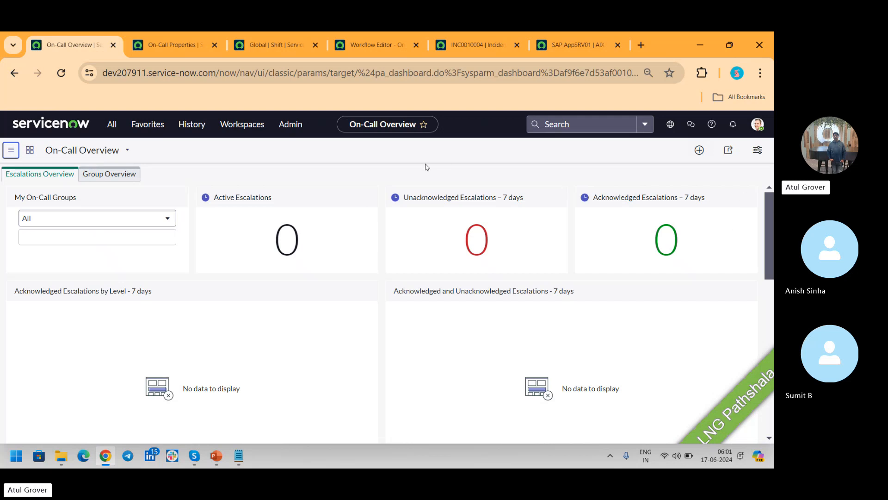
- Show the Group Overview page of the On-Call Overview dashboard
click(113, 175)
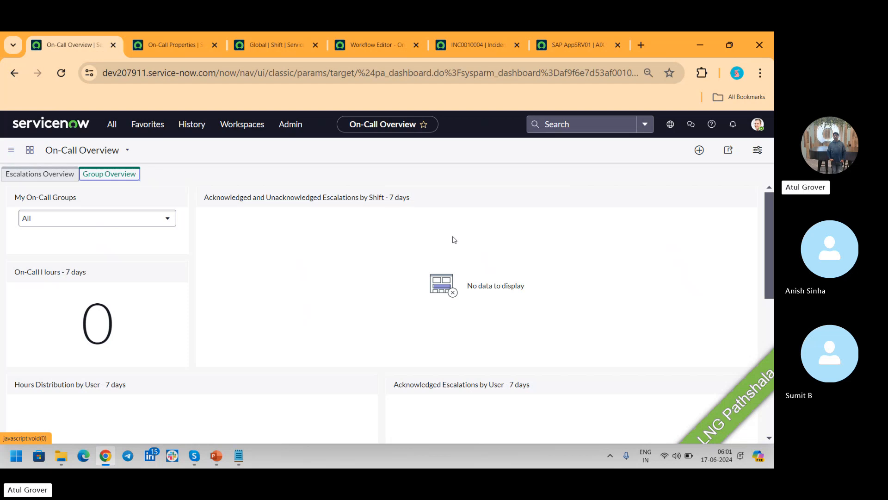
key(alt+Tab)
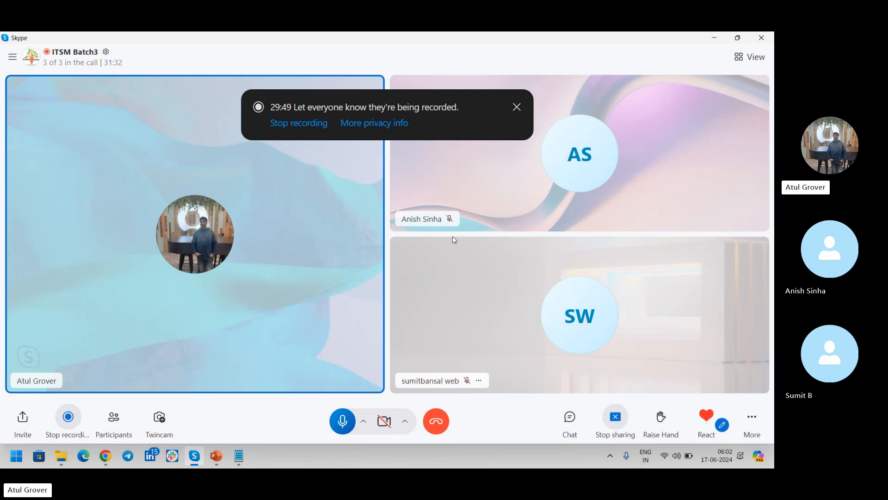
key(alt+Tab)
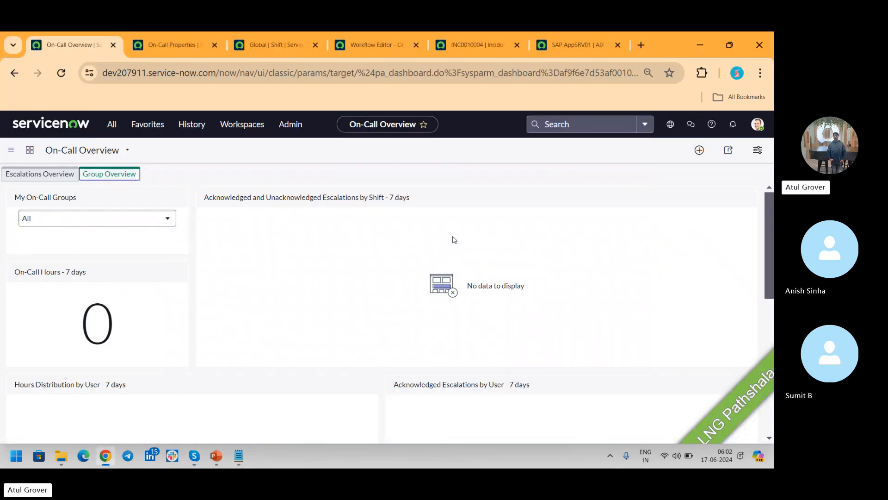
- Switch to Notepad and start a new note "notify - Major inc --" two lines below "on-call sc."
mouse_move(239, 456)
click(245, 396)
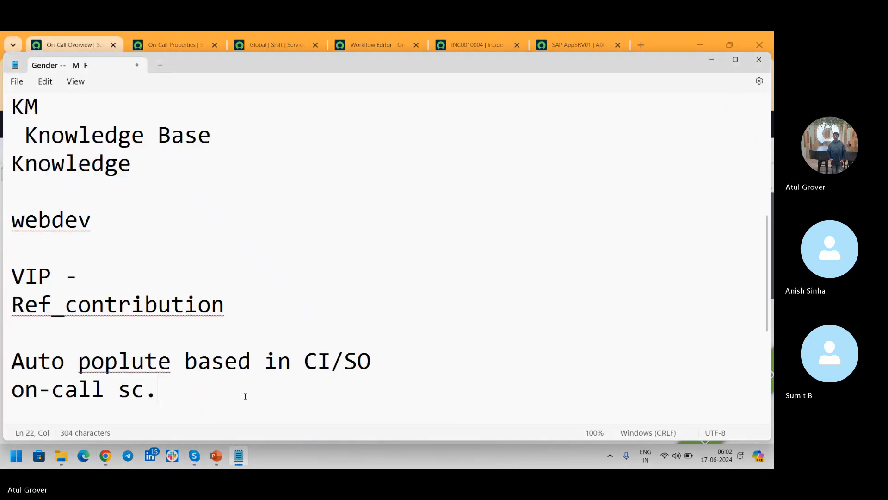
key(Return)
key(Return)
text(noti)
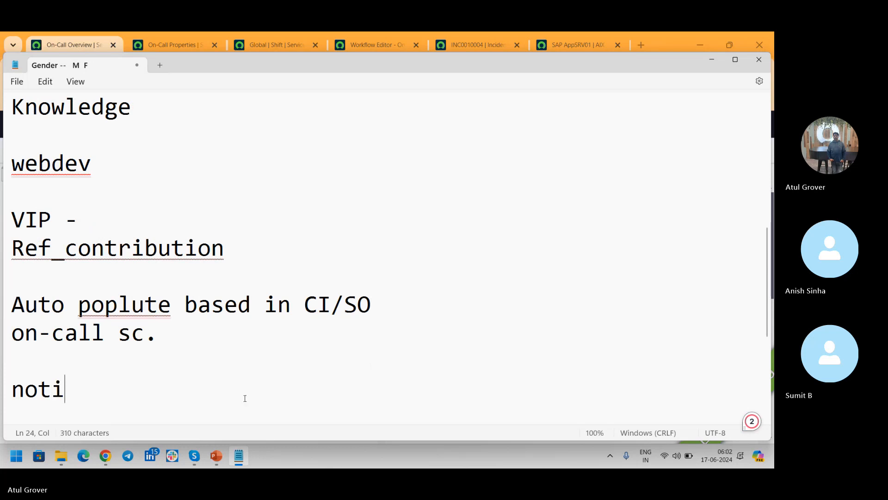
text(fy)
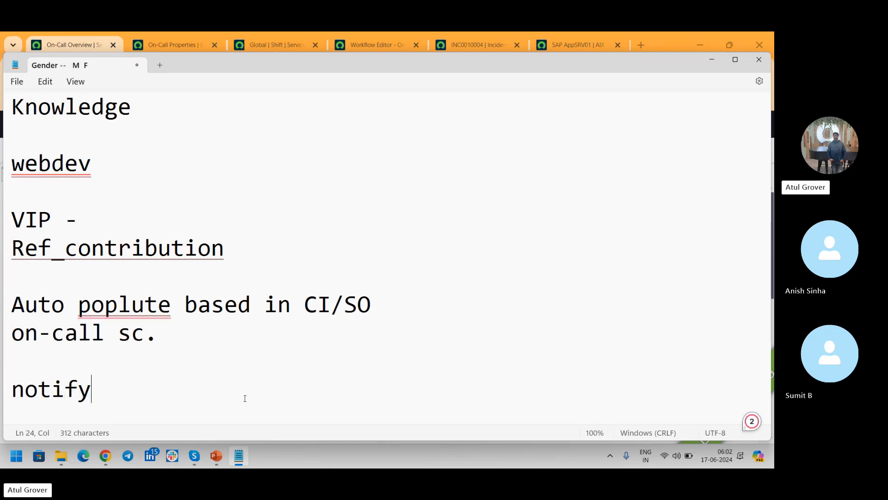
text( - Major inx)
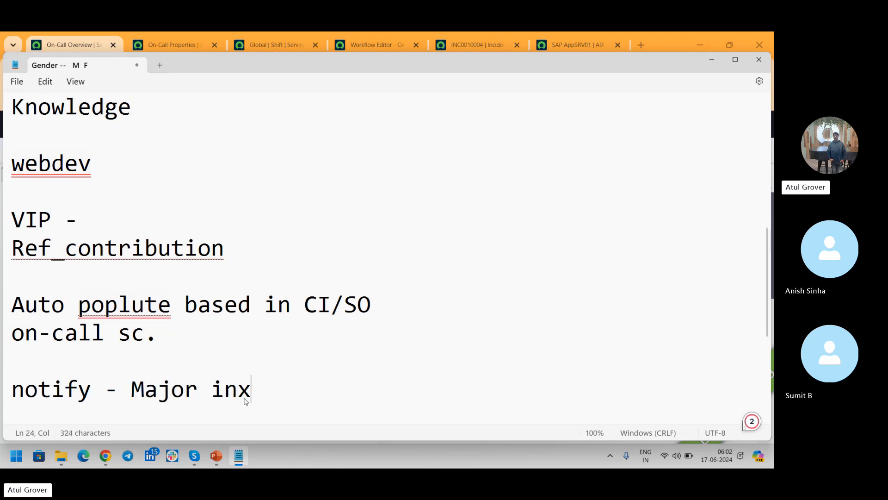
key(BackSpace)
key(BackSpace)
key(BackSpace)
text(c)
key(BackSpace)
key(BackSpace)
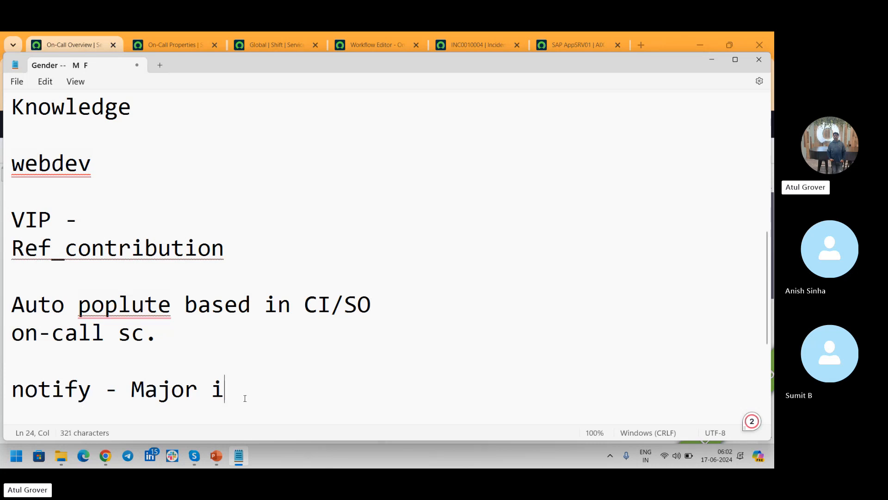
text(nc -- )
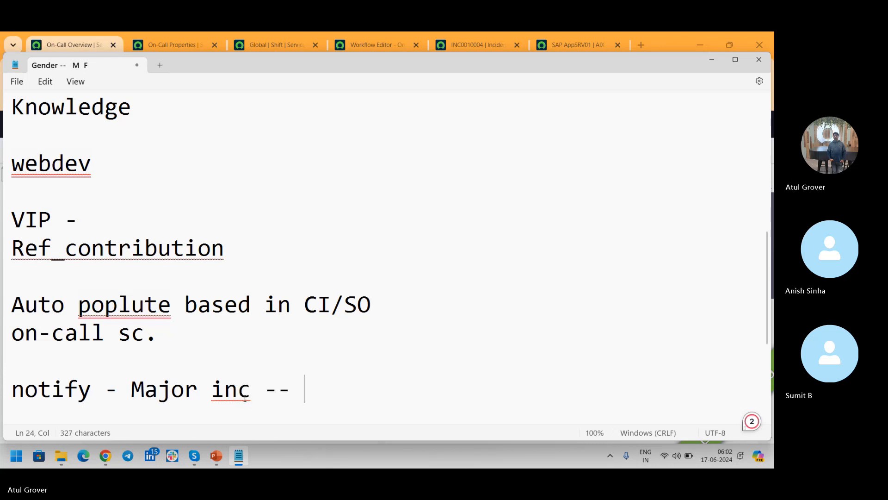
- Complete the major incident notification line with "on call- SMS & voice"
text(on call)
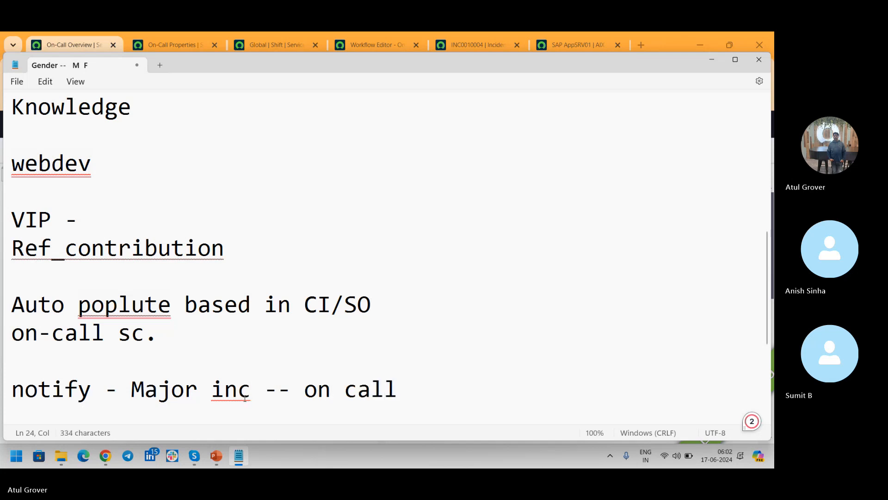
text(- SMA)
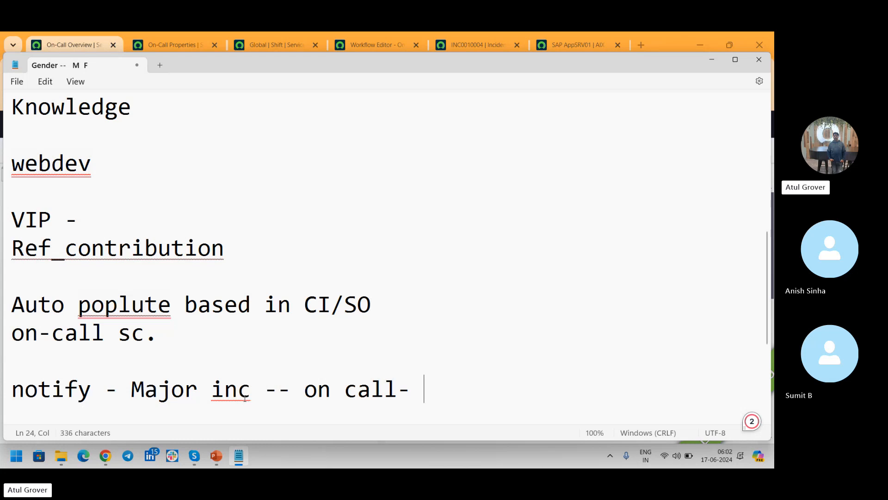
key(BackSpace)
key(BackSpace)
text(S )
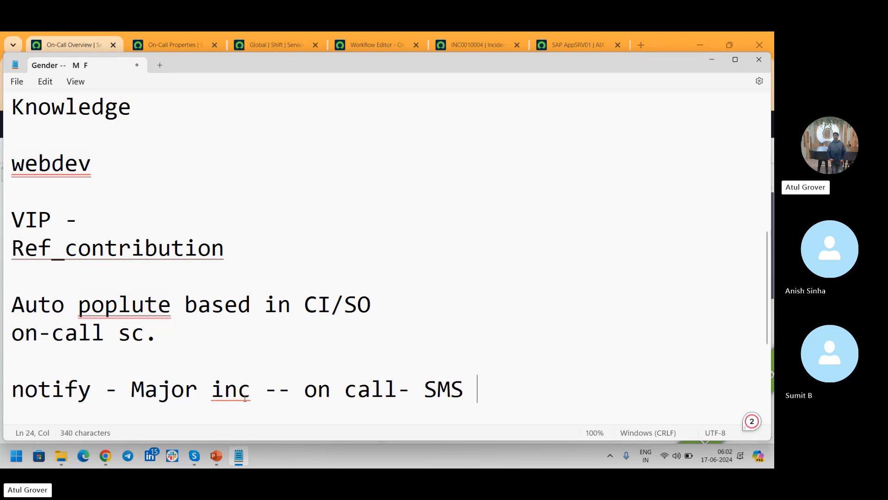
text(& voice)
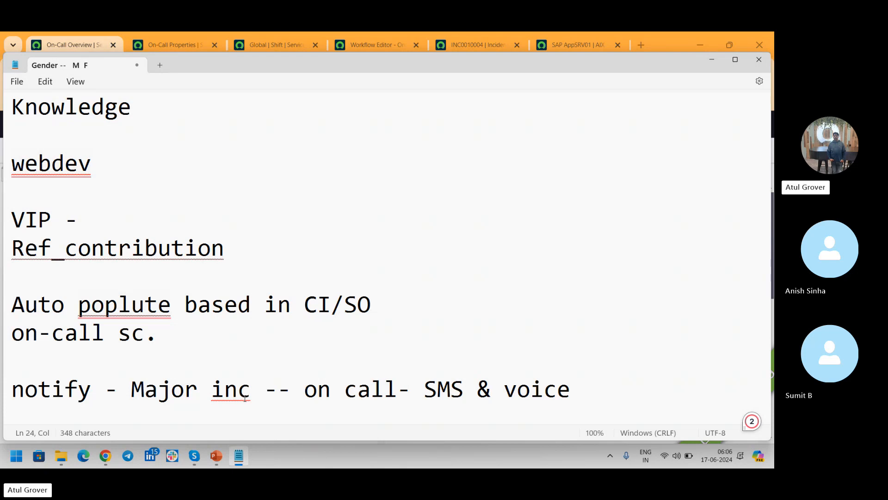
- Switch back to Chrome and examine the Task SLAs attached to the open incident
key(alt+Tab)
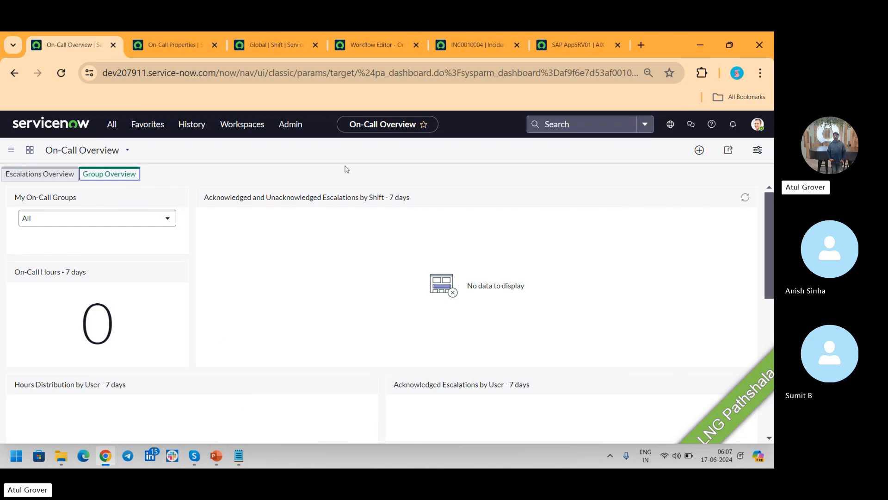
click(486, 40)
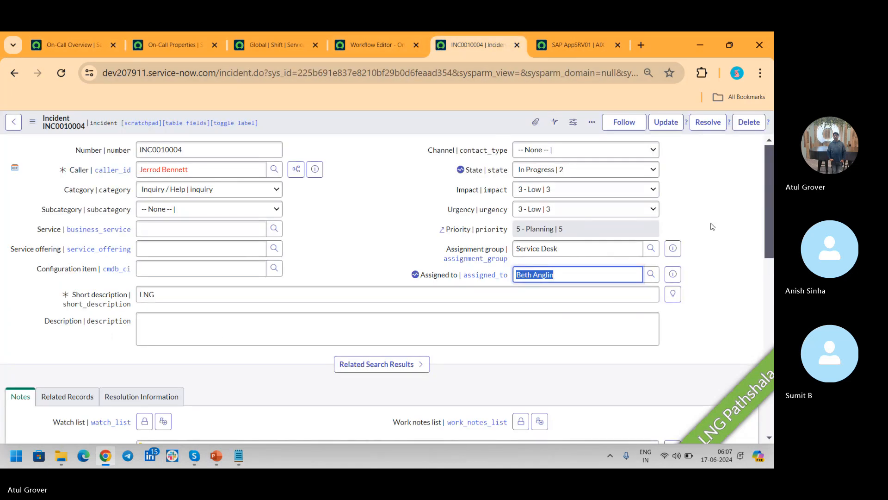
drag(770, 187, 770, 365)
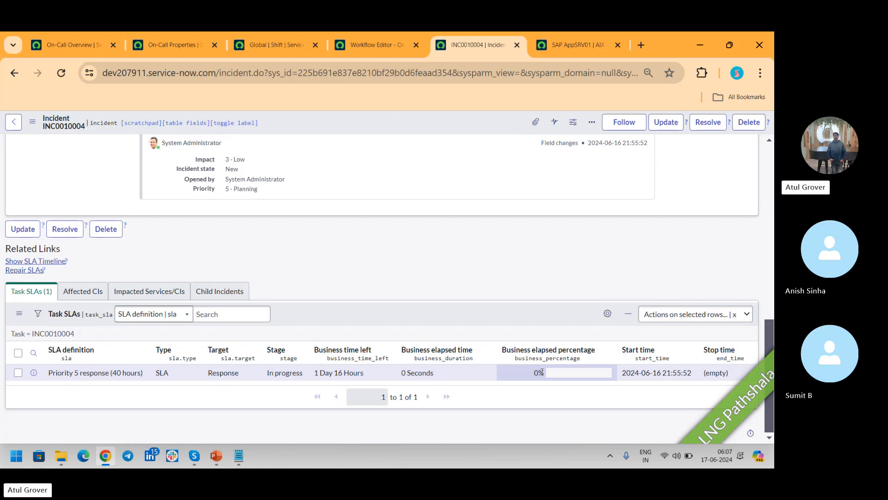
- Find SLA Definitions in the navigator, open the Priority 1 resolution (1 hour) definition and copy its flow name
click(54, 42)
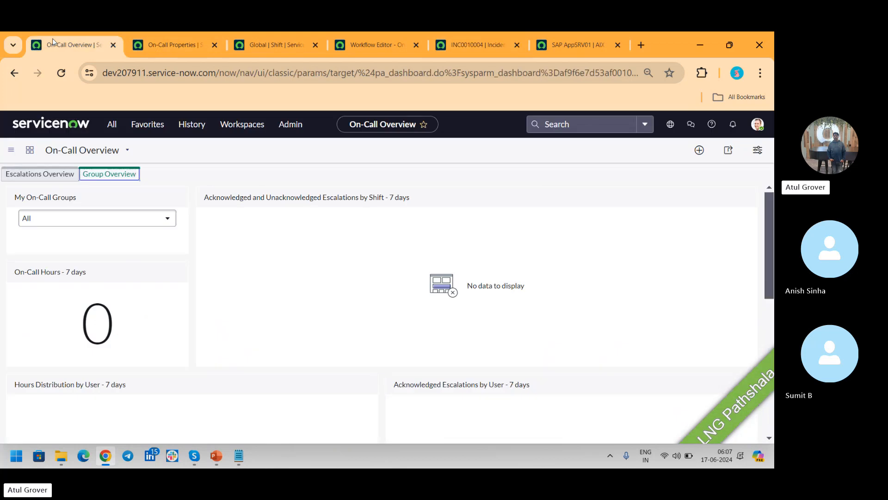
click(116, 123)
text(SL)
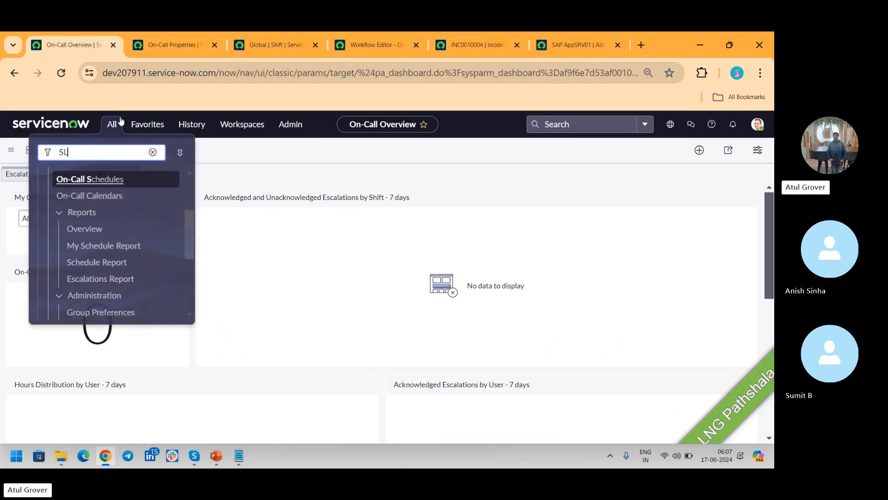
text(A de)
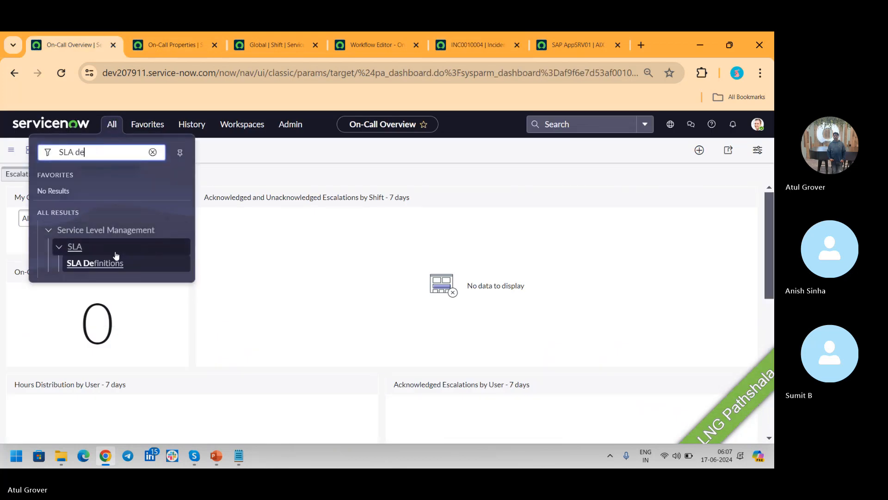
click(98, 263)
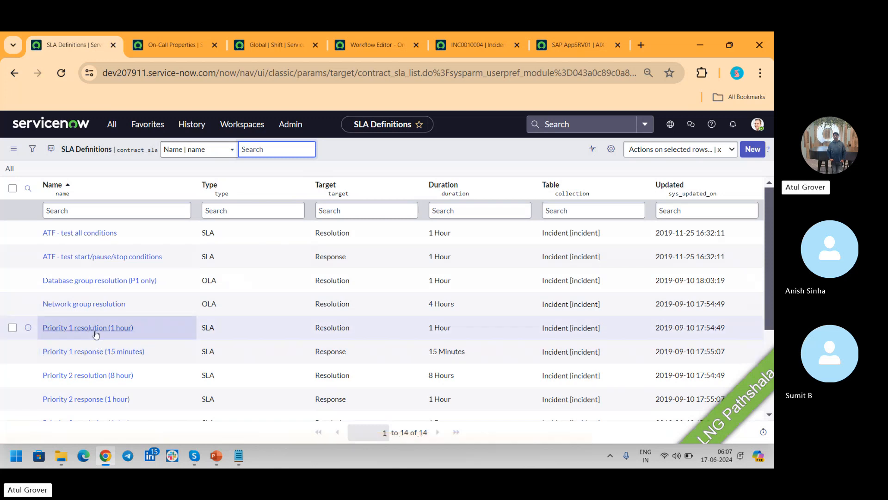
click(93, 329)
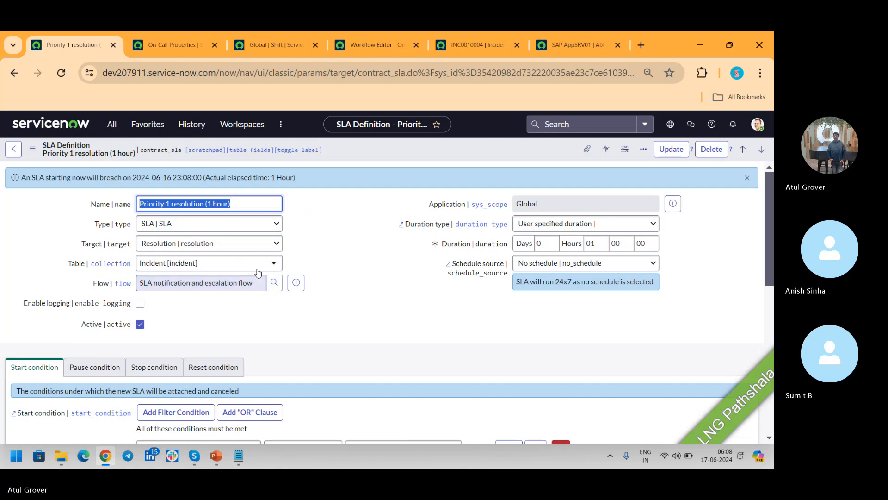
drag(258, 283, 99, 270)
key(ctrl+c)
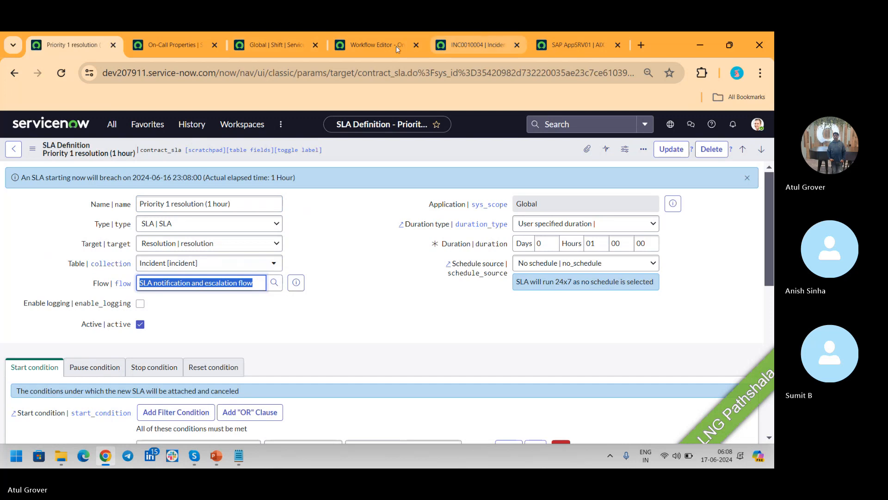
- Close the Run Script activity's properties in the Workflow Editor, view the Welcome page and return to the On-Call: Assign canvas
click(354, 46)
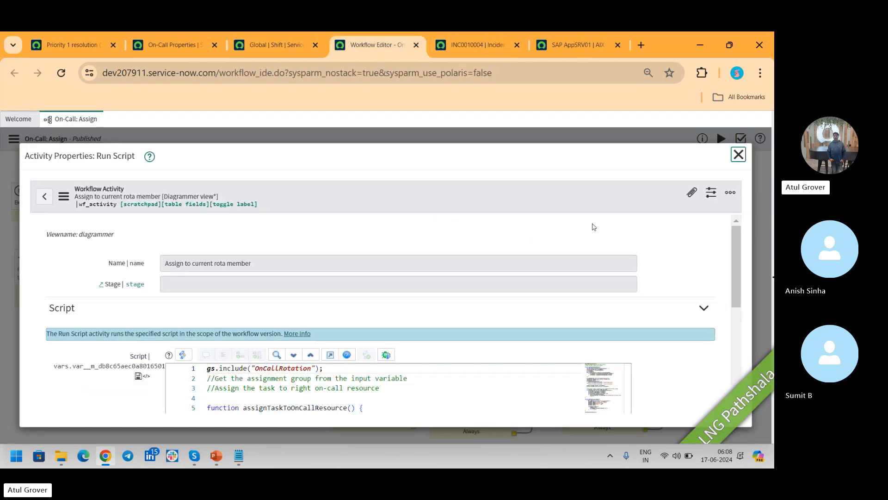
click(738, 154)
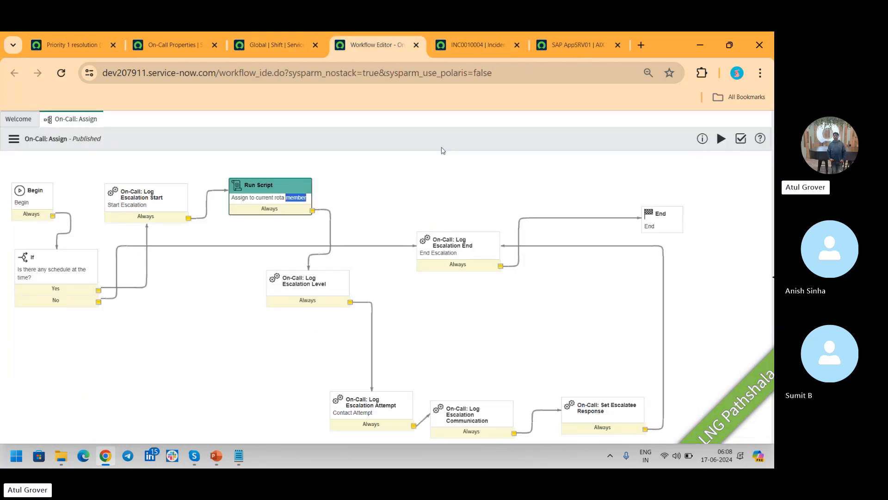
click(18, 119)
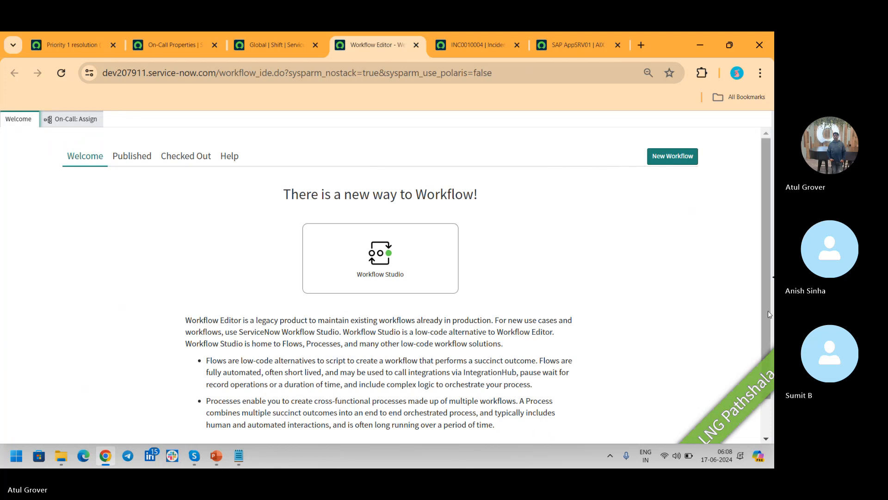
drag(770, 292, 771, 238)
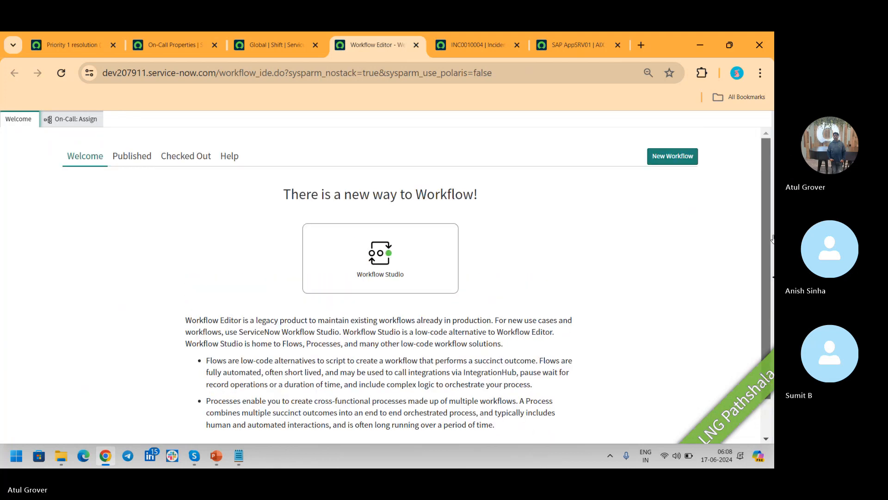
click(96, 156)
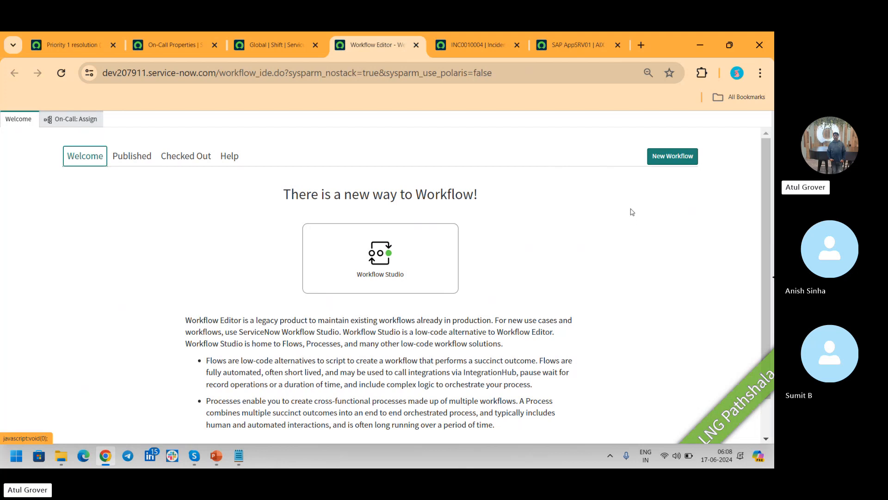
click(76, 119)
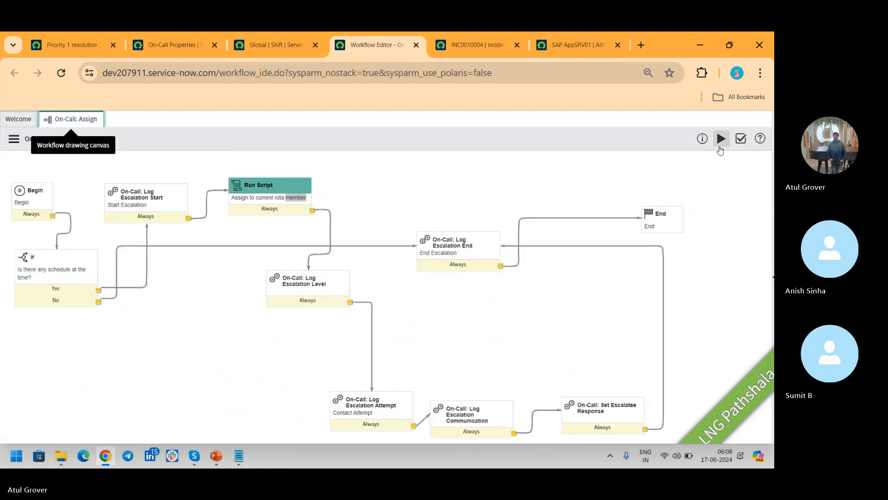
- Reduce the page zoom to 67%, filter the workflows by "SLA notification and escalation flow", and return to the Priority 1 resolution SLA definition
click(761, 73)
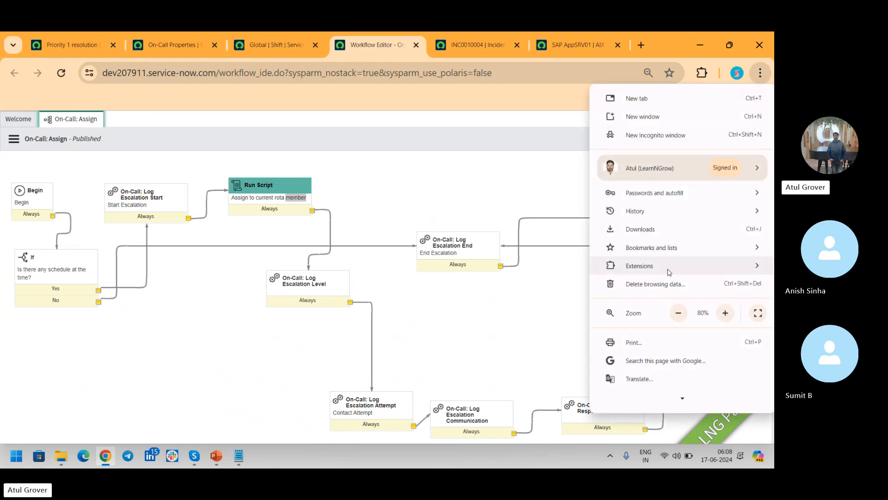
click(678, 314)
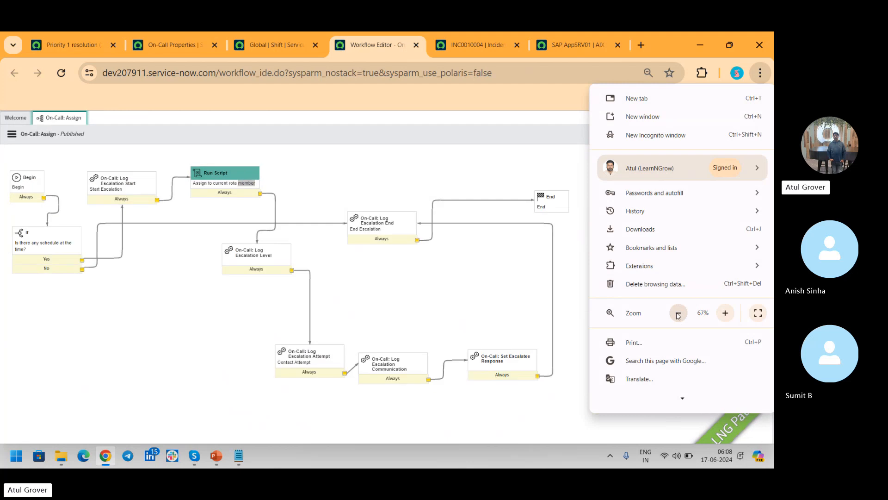
click(545, 157)
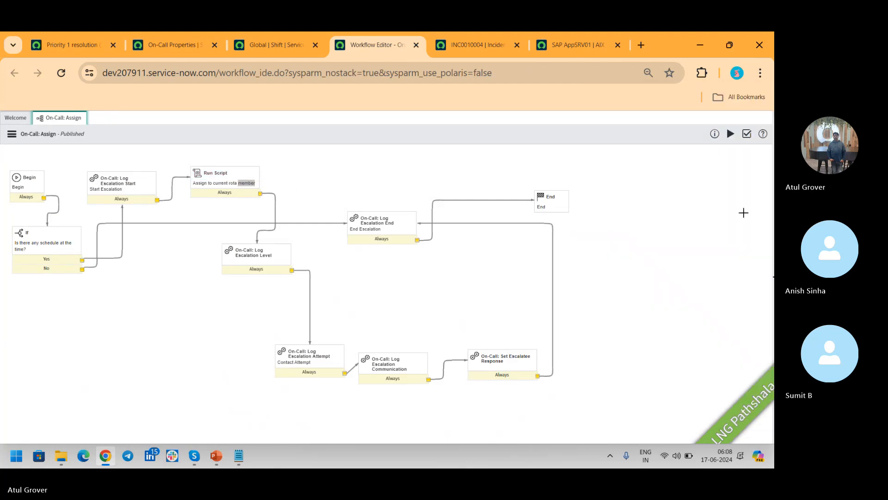
click(773, 293)
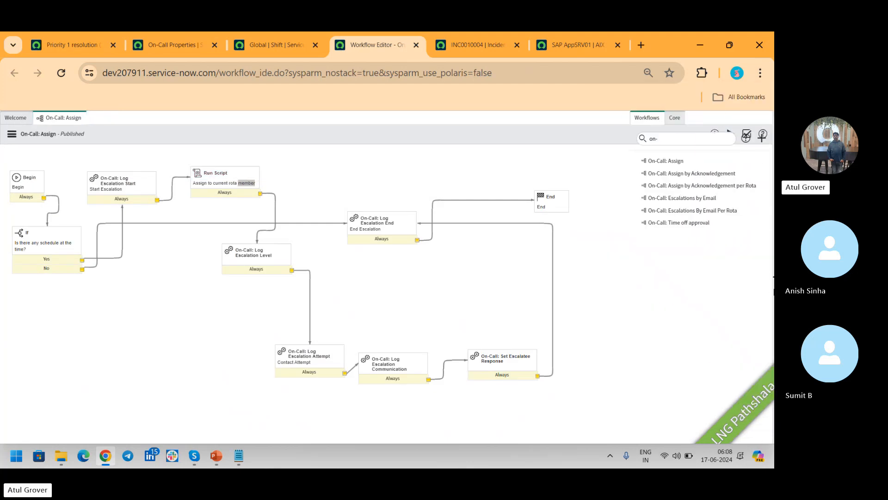
drag(667, 138, 601, 137)
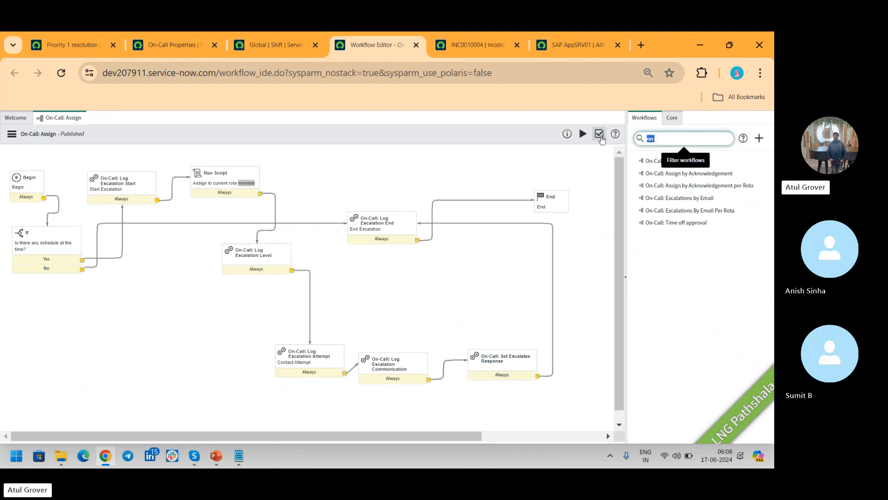
key(ctrl+v)
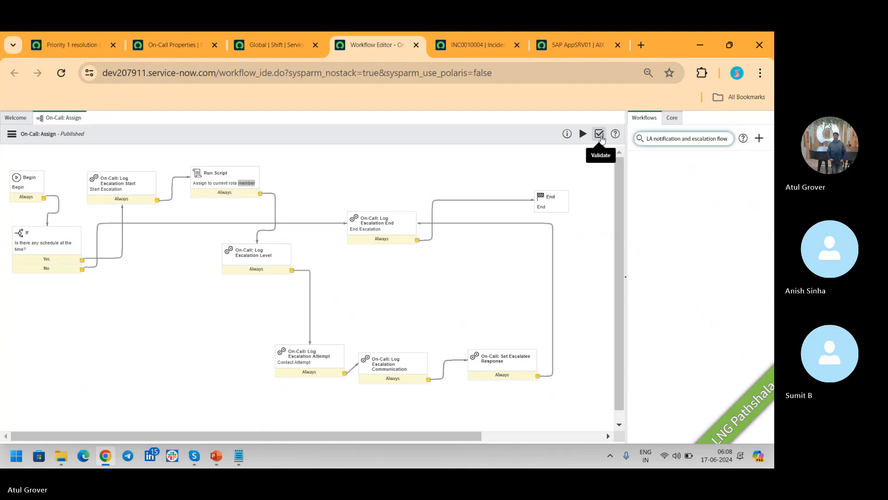
click(71, 45)
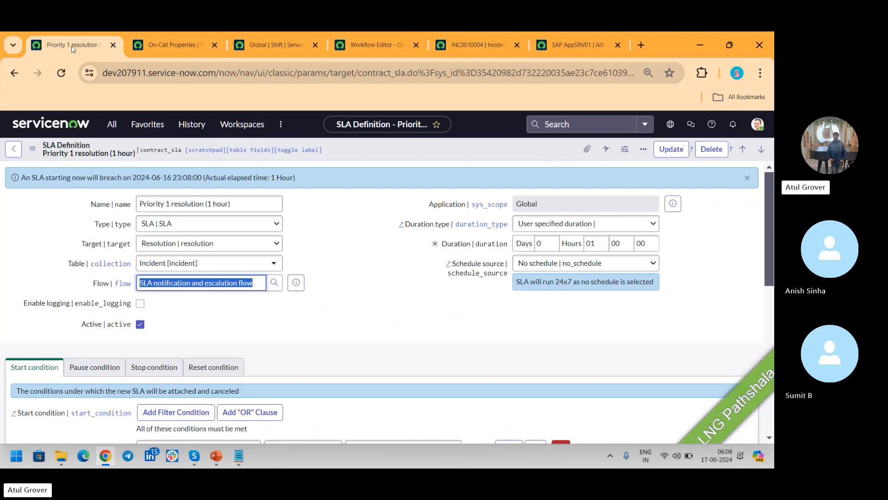
- Search the application navigator for "flow" and open Flow Designer
click(94, 122)
text(flo)
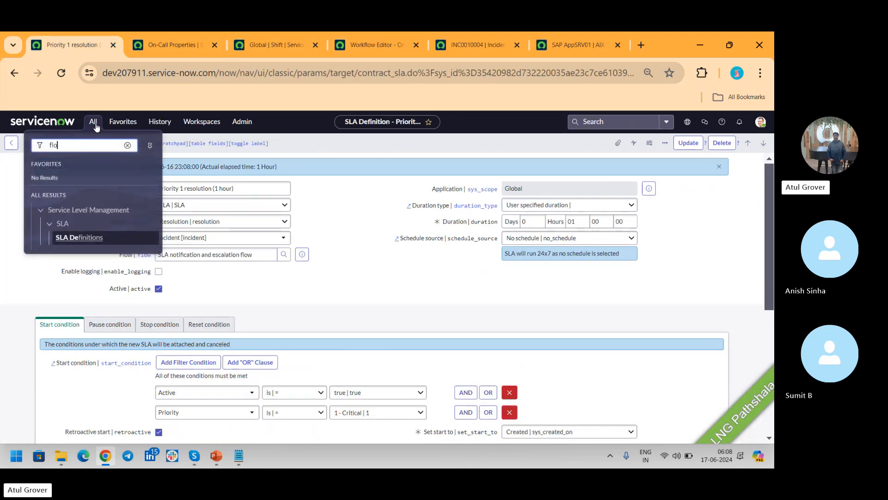
text(w)
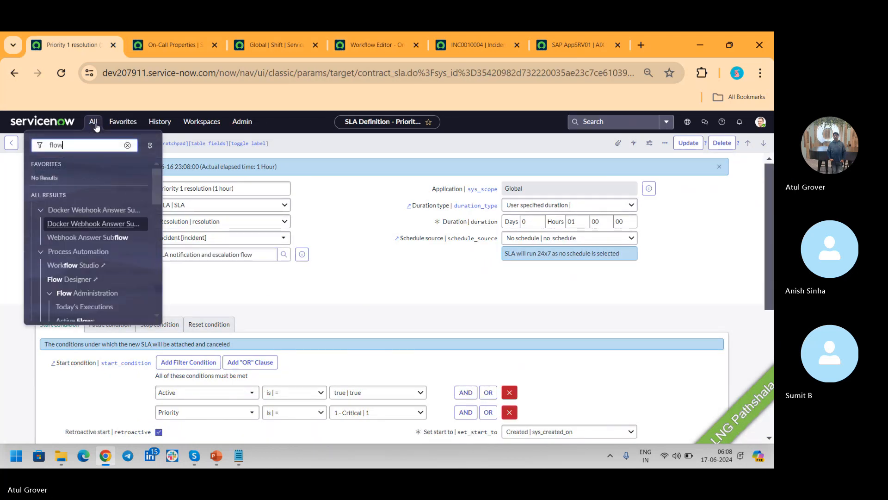
click(70, 280)
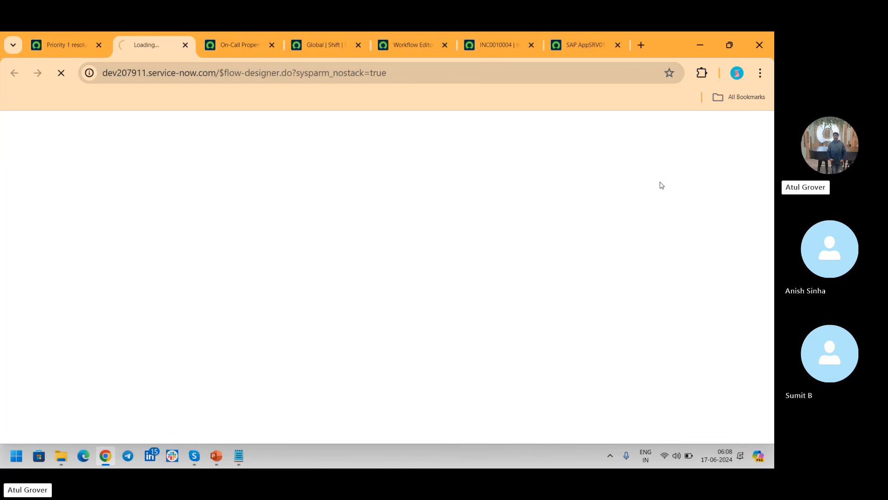
- Increase the page zoom to 90% on the Priority 1 resolution SLA definition and return to Flow Designer
click(759, 75)
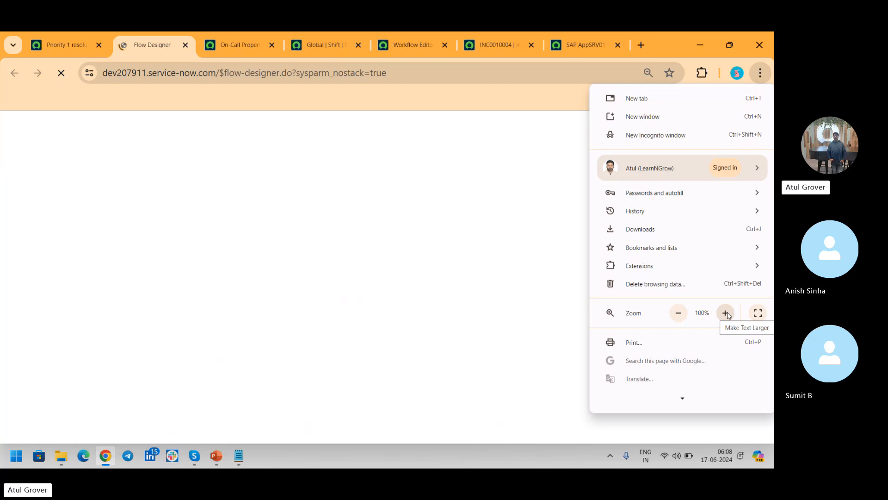
click(69, 44)
click(69, 44)
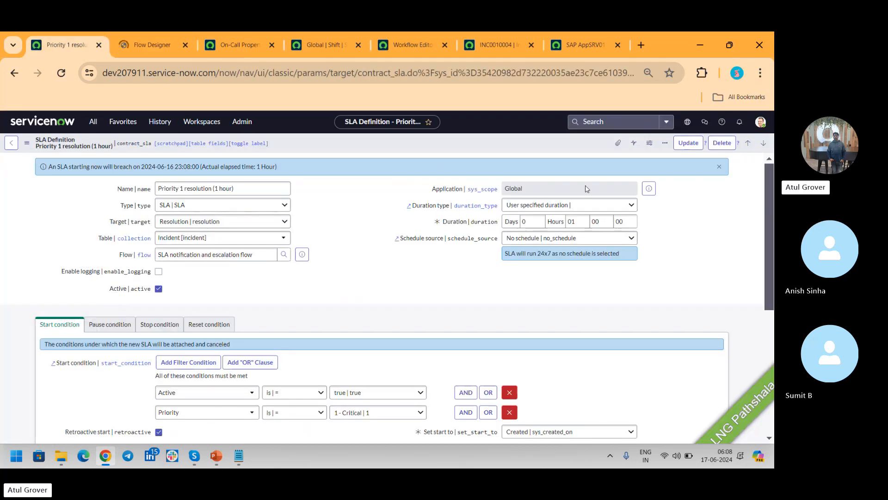
click(759, 74)
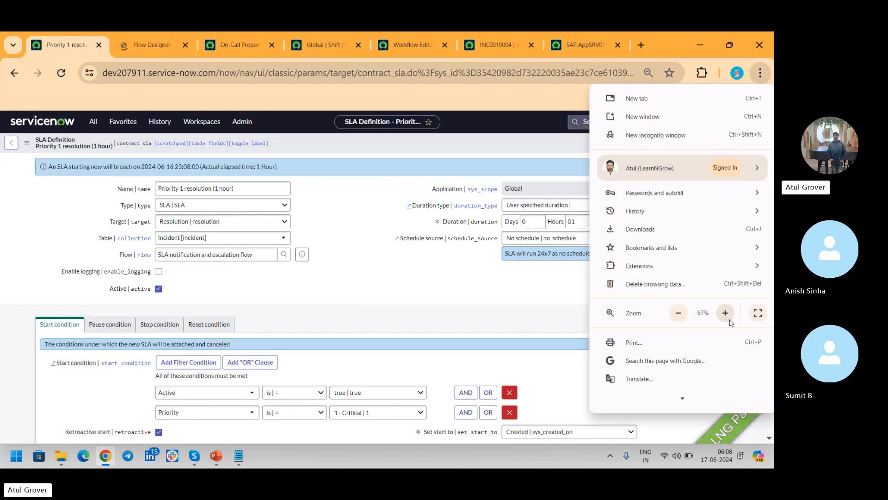
click(725, 314)
click(725, 313)
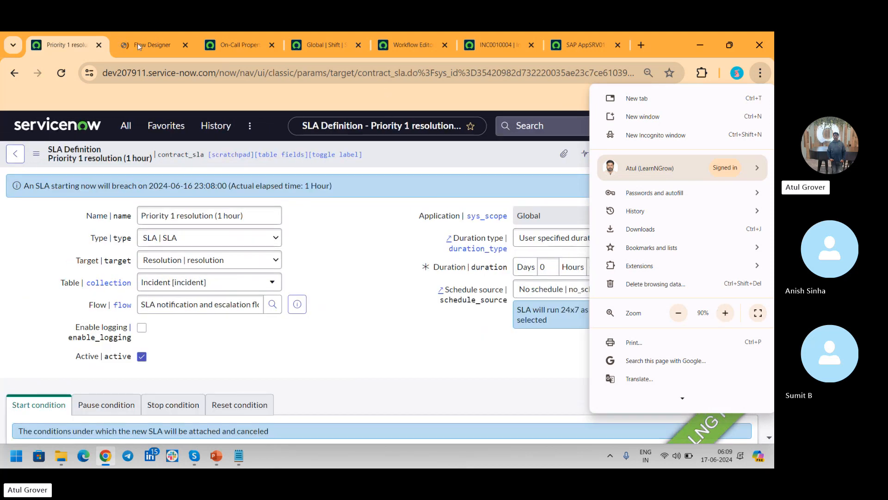
click(138, 43)
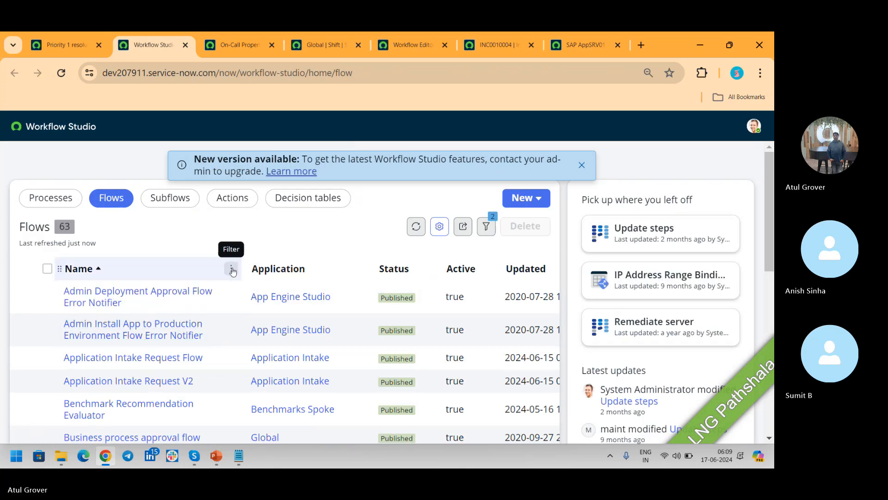
- Filter the flows by names containing "SLA notification and escalation flow" and open the matching flow
click(231, 267)
click(148, 393)
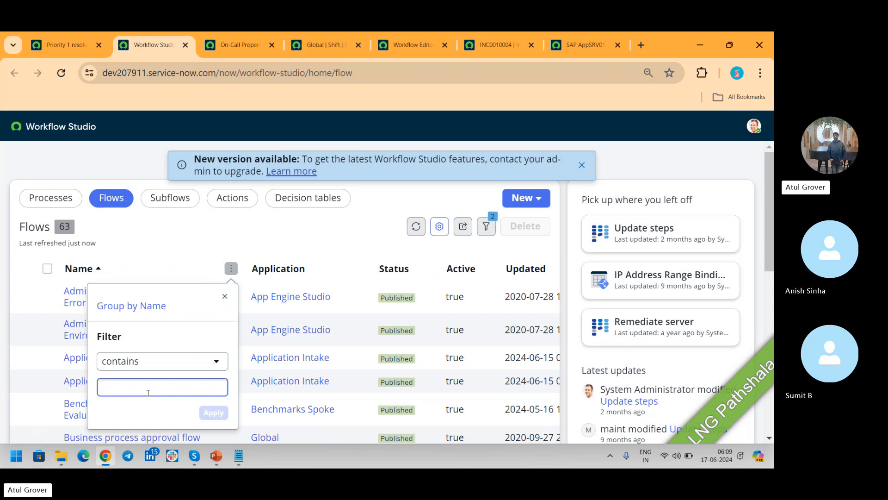
key(ctrl+v)
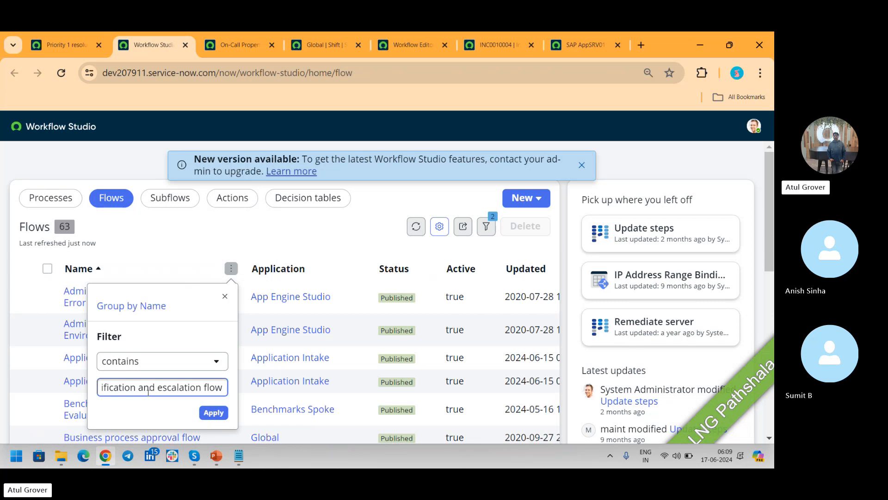
key(Return)
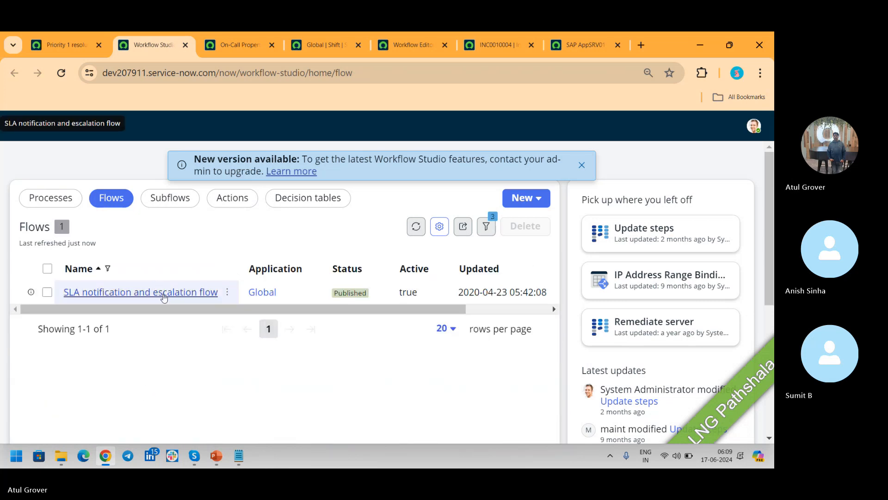
click(158, 297)
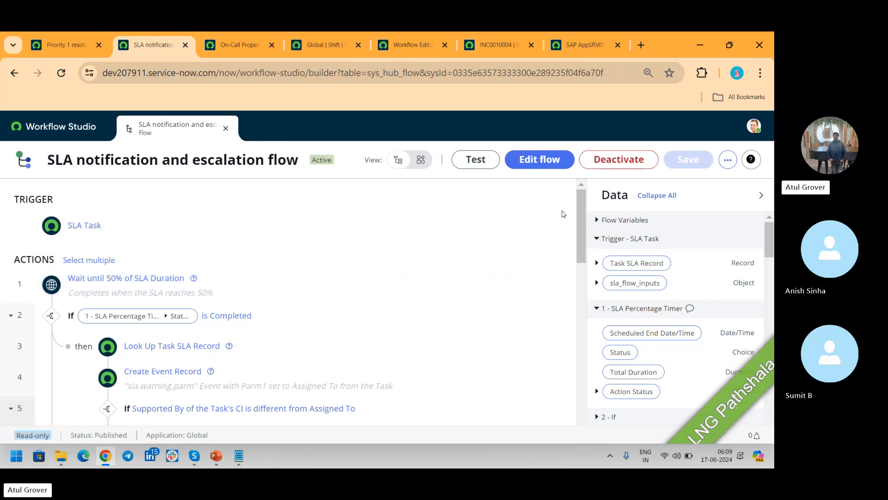
- Examine the flow's actions from the 50% wait through the breach events, and review the Task SLAs on the open incident
drag(582, 219, 589, 255)
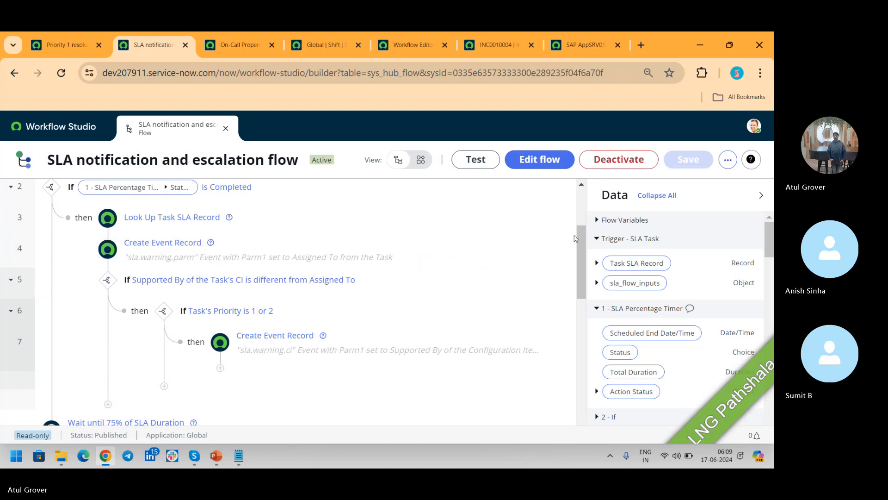
scroll(576, 238, down, 4)
drag(575, 236, 498, 275)
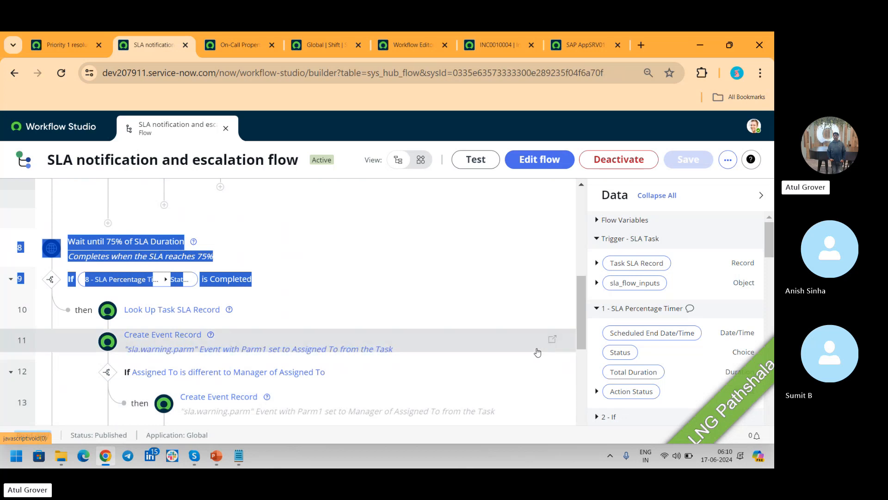
drag(579, 294, 578, 339)
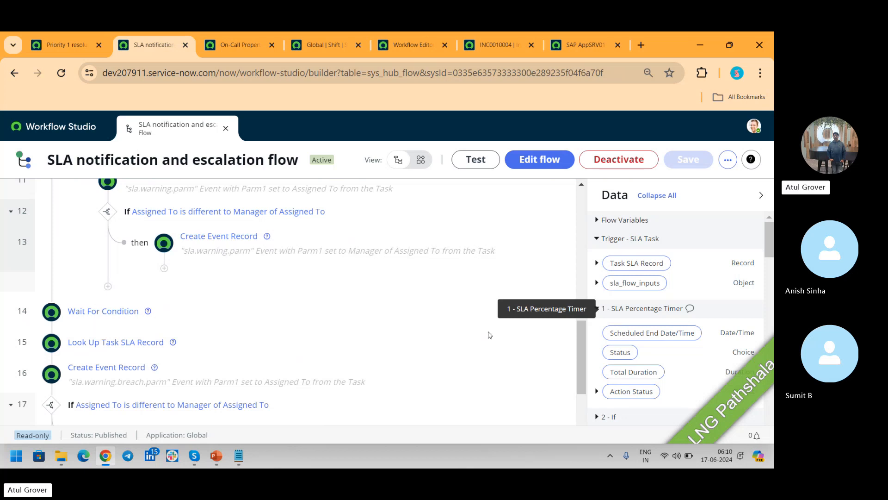
scroll(580, 336, down, 3)
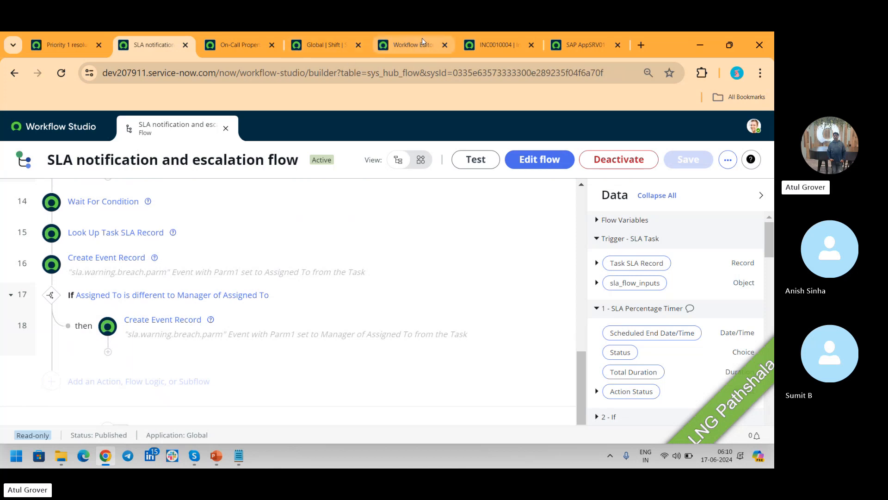
click(495, 45)
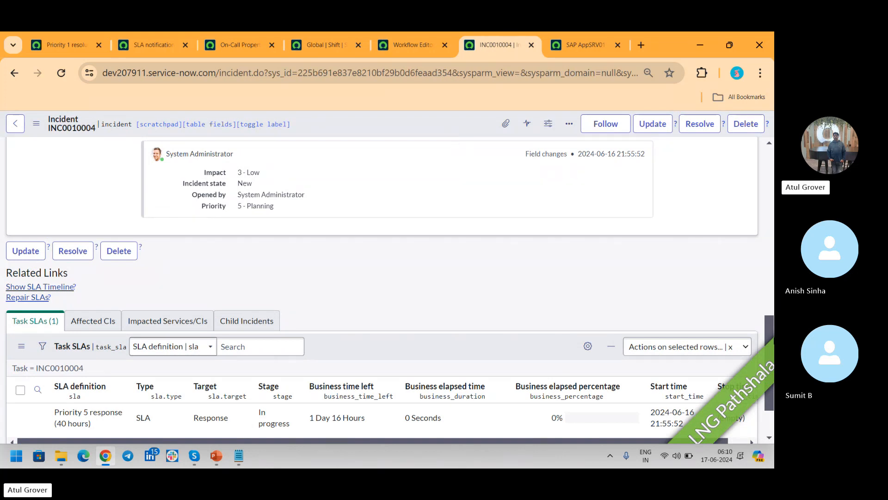
drag(770, 340, 769, 383)
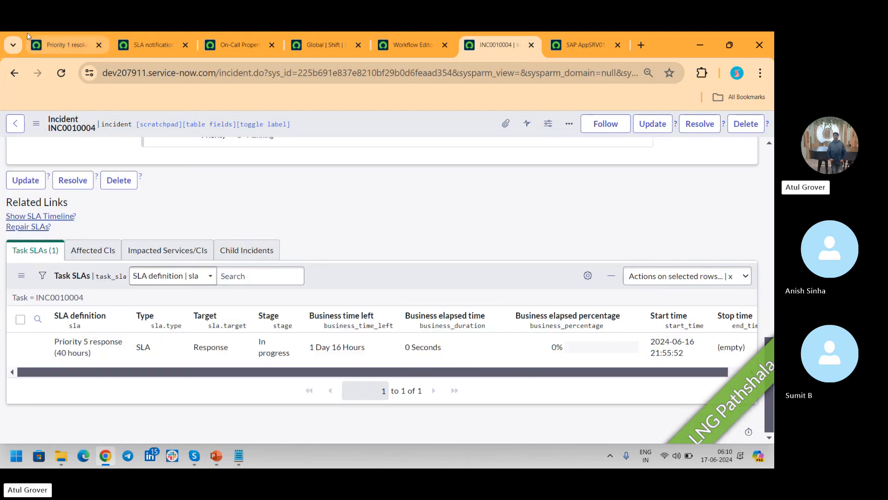
- Search the navigator for "notifications" from the SLA definition page and open the email Notifications list under System Notification
click(65, 44)
click(124, 127)
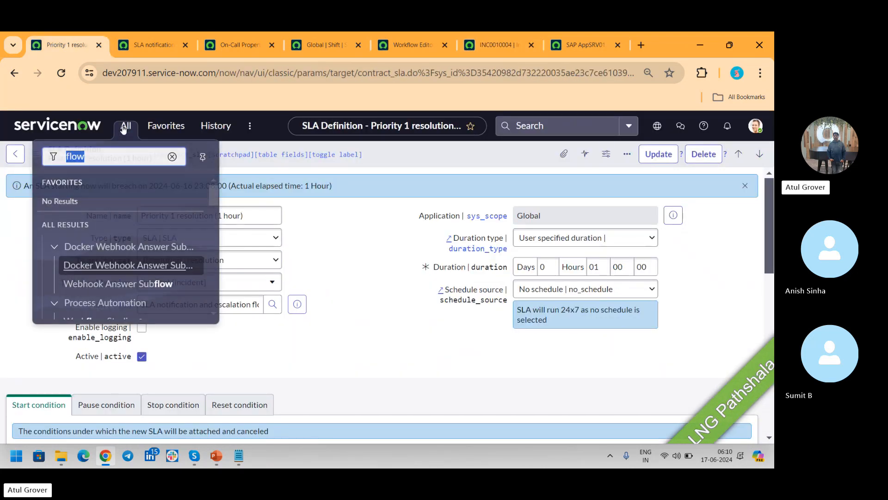
text(noti)
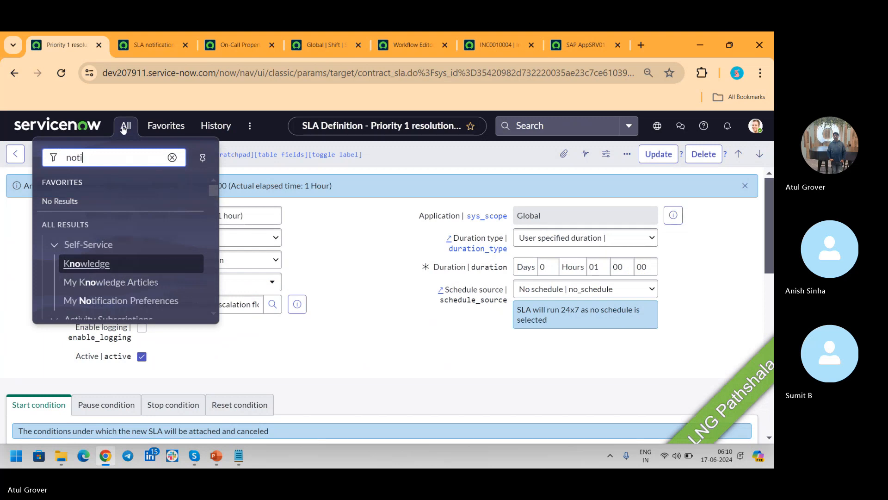
text(fications)
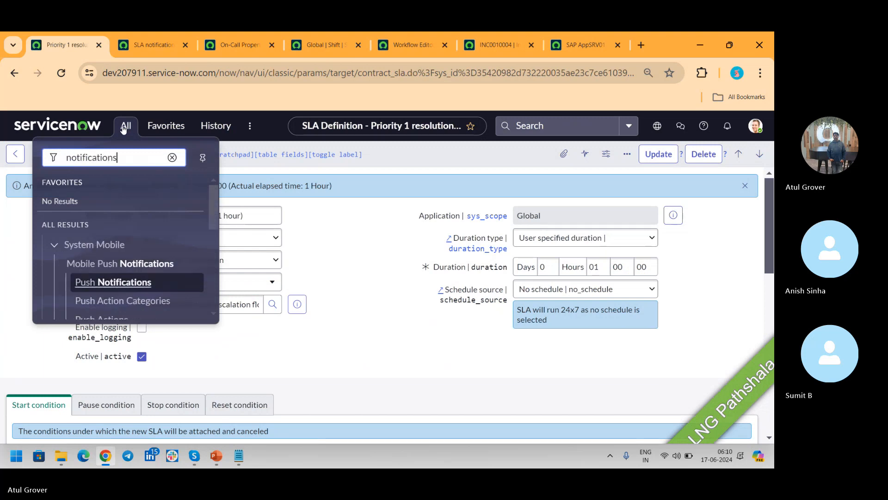
drag(213, 198, 210, 243)
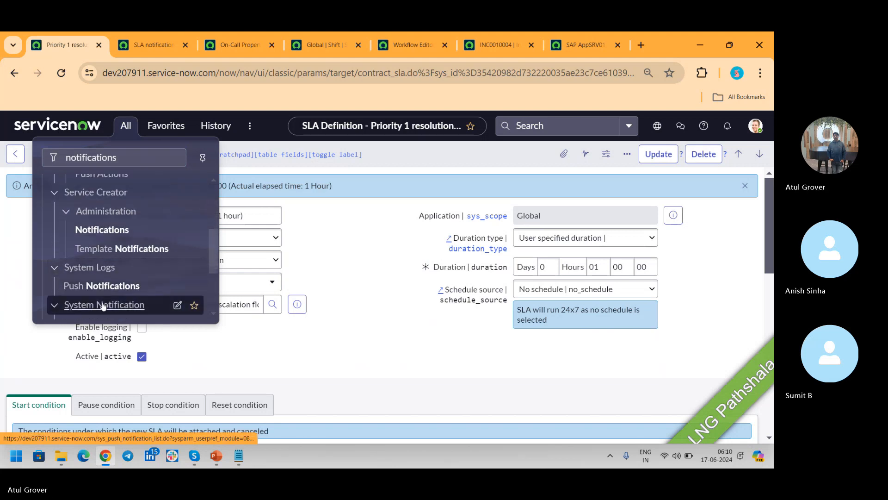
drag(215, 246, 213, 271)
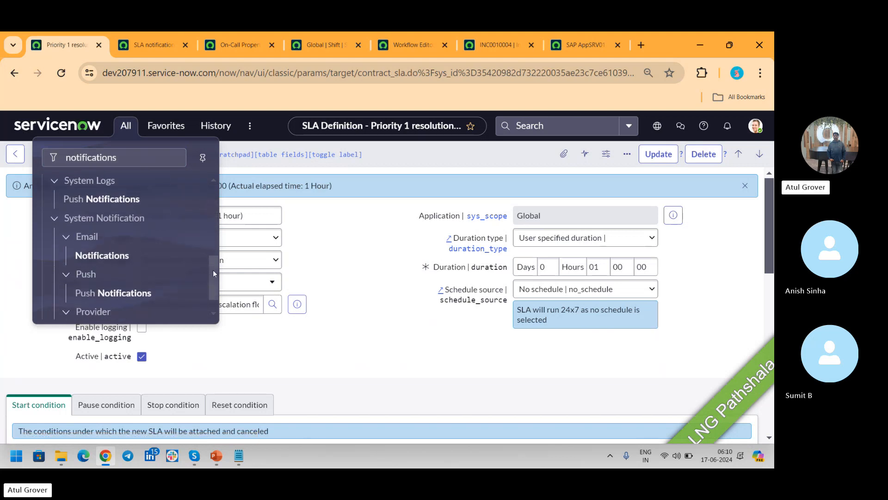
click(102, 252)
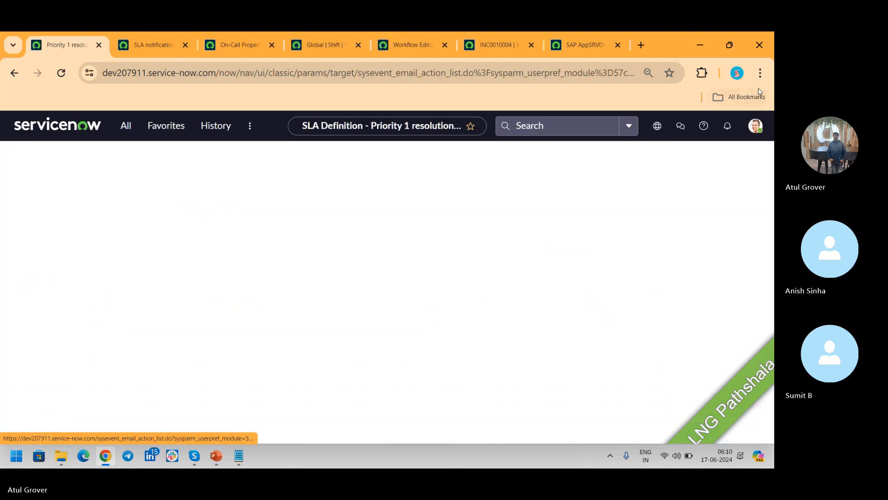
- Reduce the page zoom to 80% and filter the notifications by name with "*sla" to review the SLA notifications
click(760, 73)
click(679, 314)
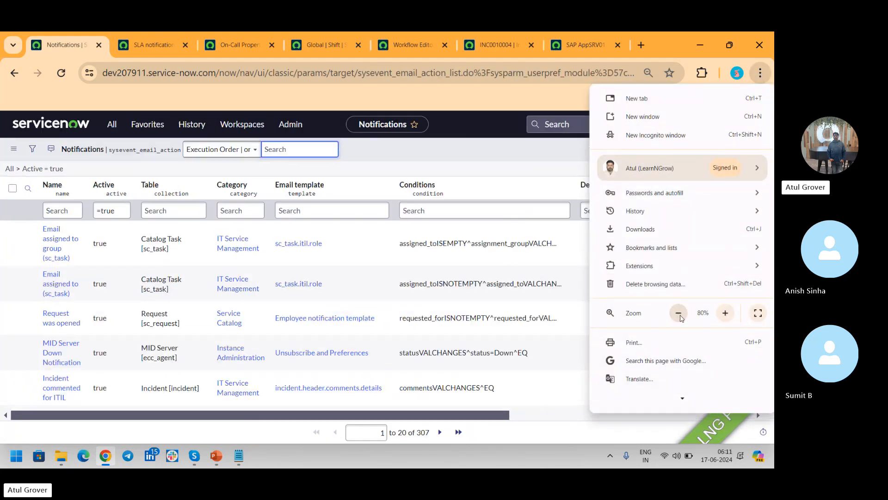
click(511, 164)
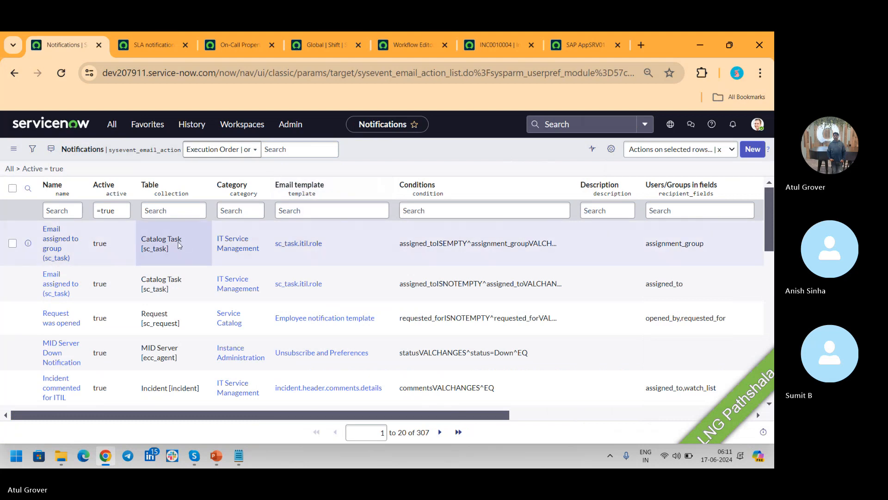
click(66, 212)
text(*sla)
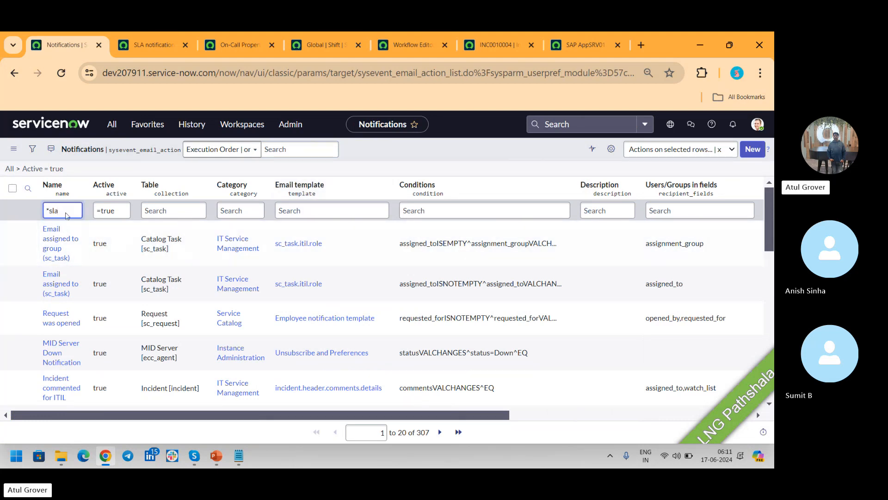
key(Return)
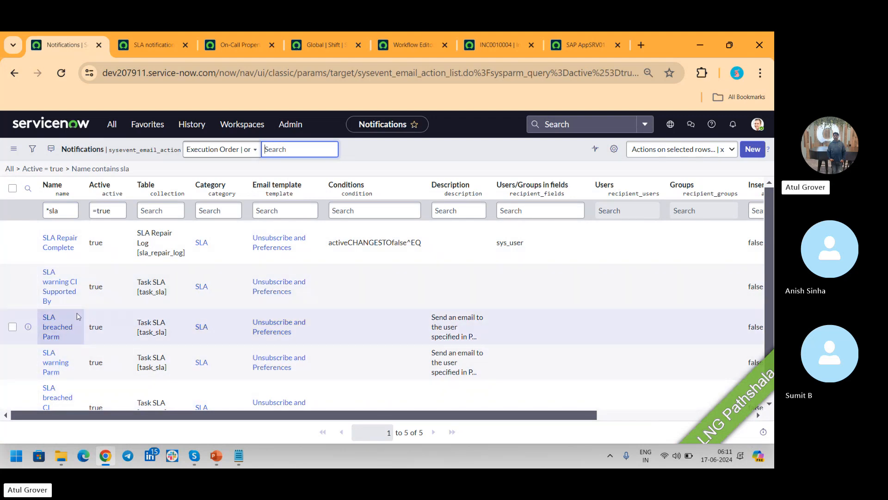
drag(770, 258, 768, 312)
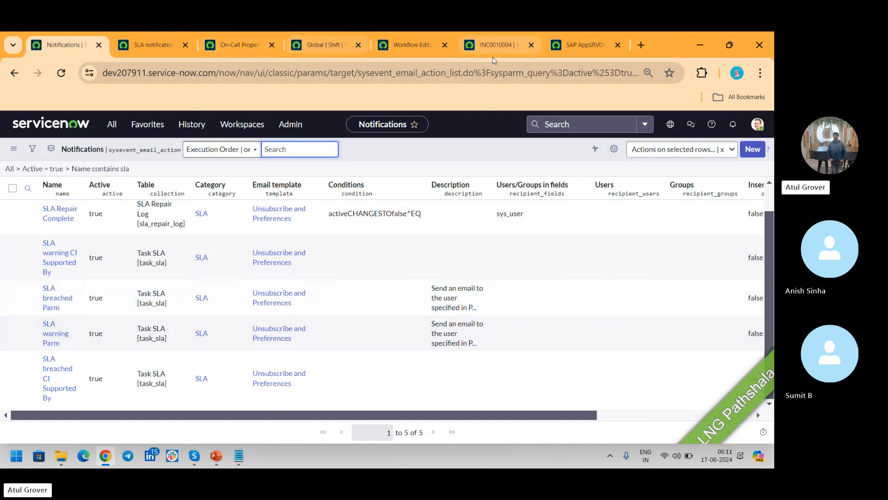
- Return to the SLA notification and escalation flow and inspect the details of its Wait until 75% of SLA Duration action
click(400, 49)
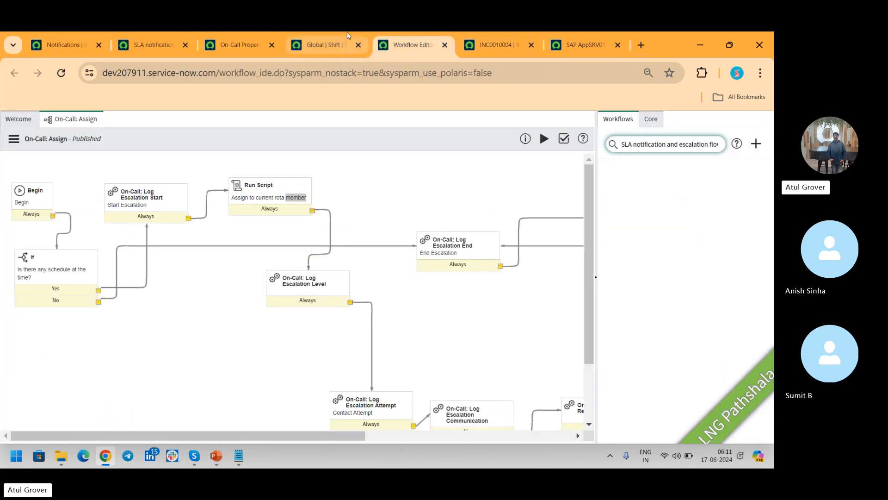
click(241, 44)
click(153, 45)
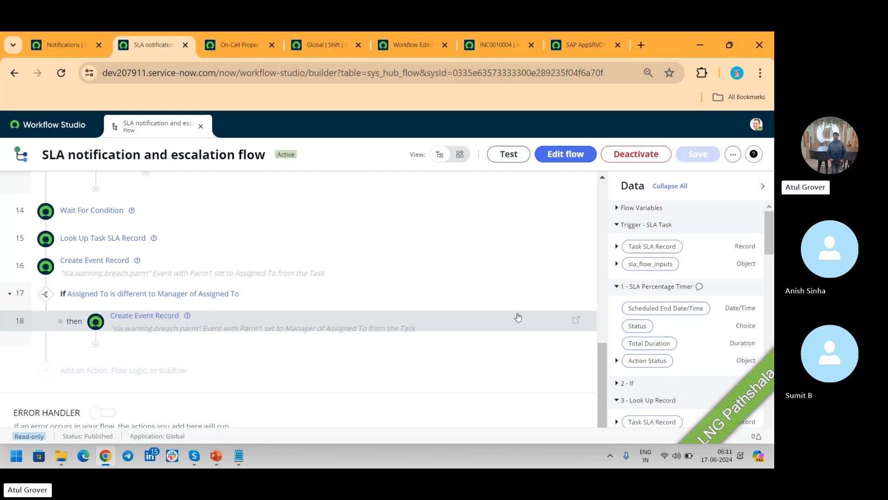
scroll(606, 379, up, 1)
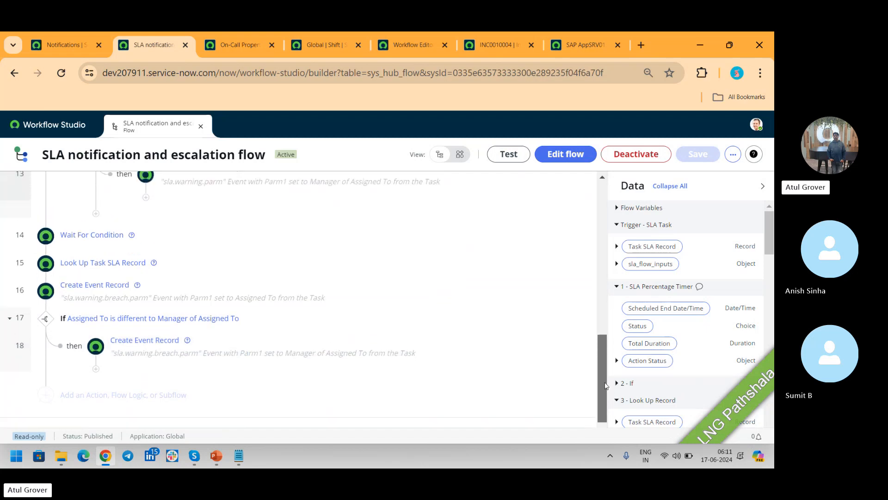
drag(605, 379, 604, 332)
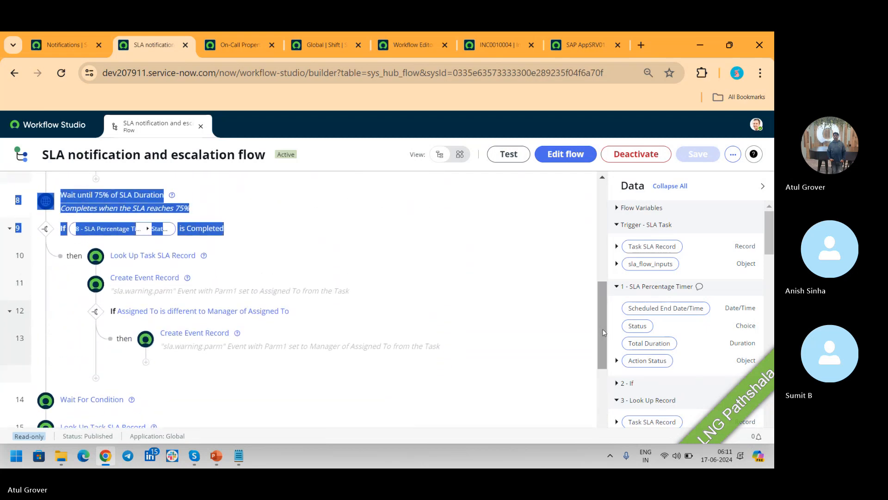
click(554, 280)
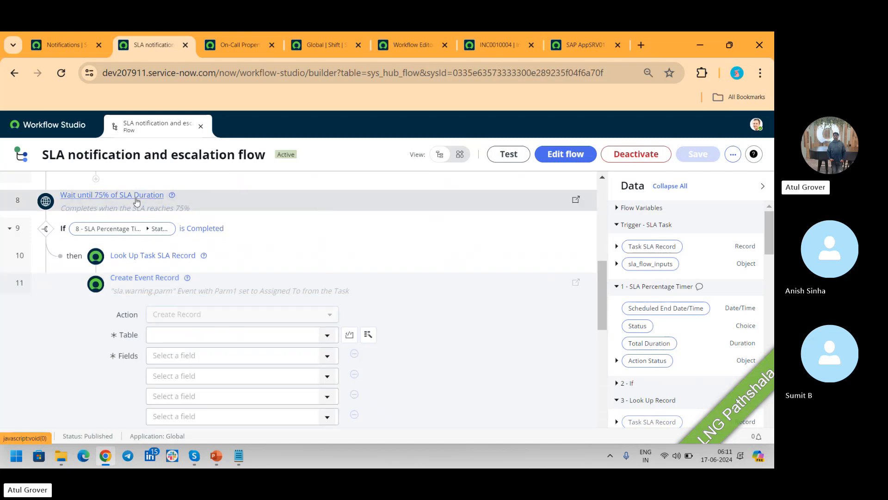
click(136, 200)
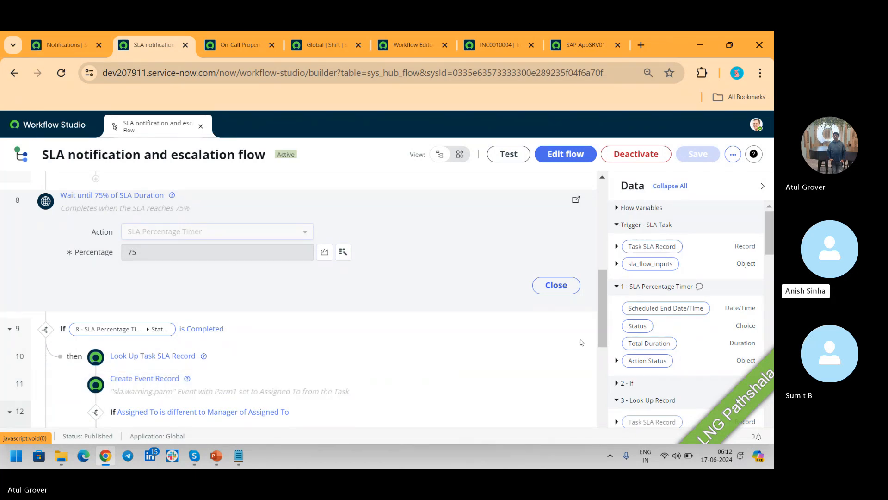
- Return to the open incident and add Breach time to the selected columns of its Task SLAs list
mouse_move(606, 305)
mouse_down()
mouse_move(604, 313)
mouse_move(604, 302)
mouse_up()
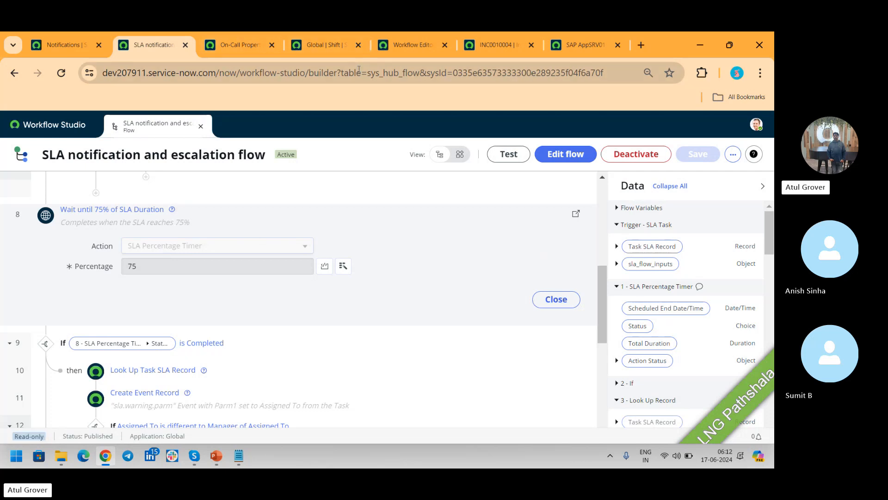
click(494, 45)
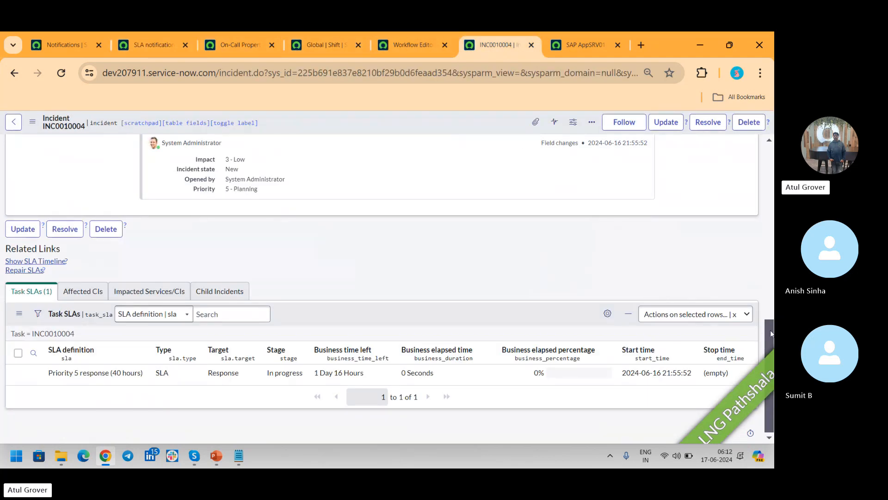
drag(771, 330, 770, 352)
click(615, 316)
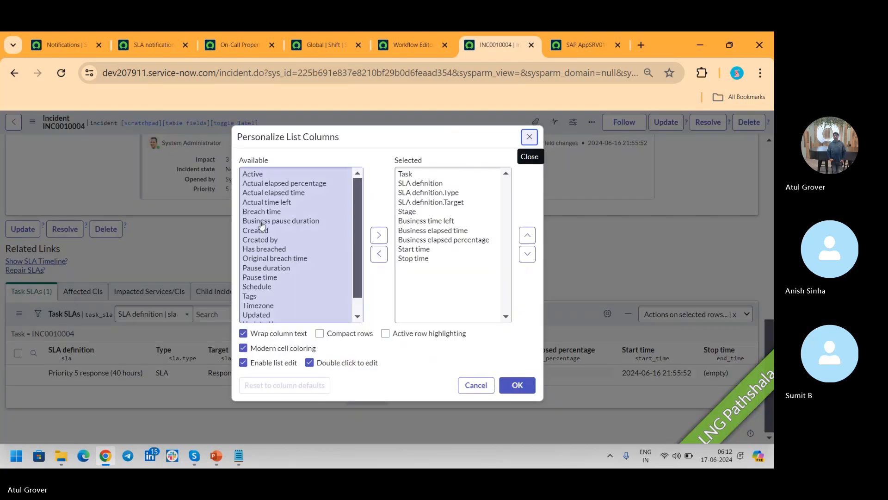
click(262, 225)
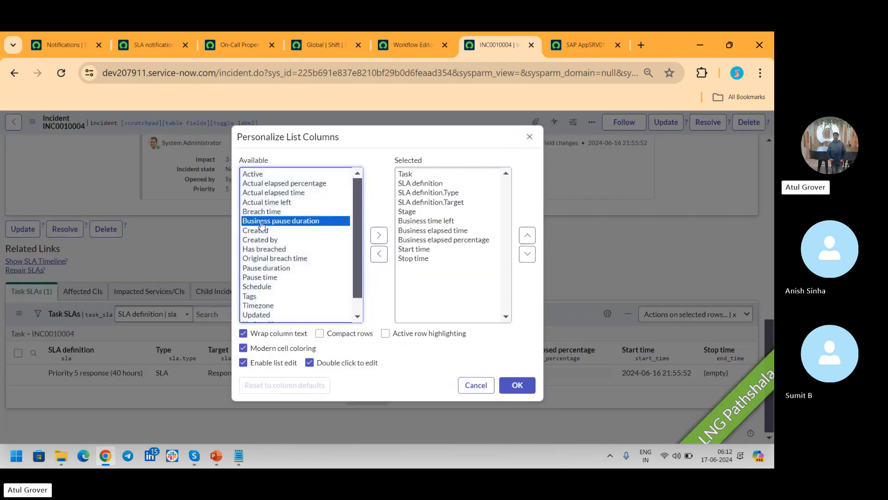
click(262, 213)
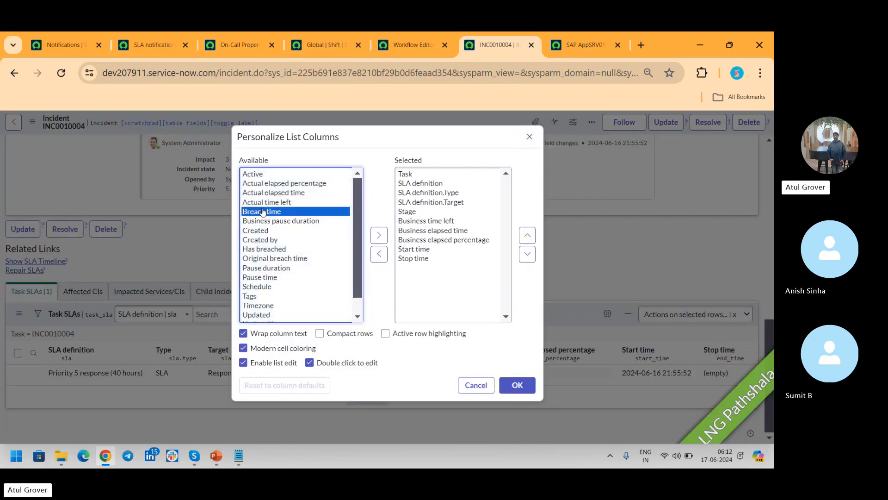
click(379, 235)
- Move Breach time up between SLA definition.Type and SLA definition.Target in the column order and apply the list personalization
click(528, 236)
click(528, 236)
click(528, 236)
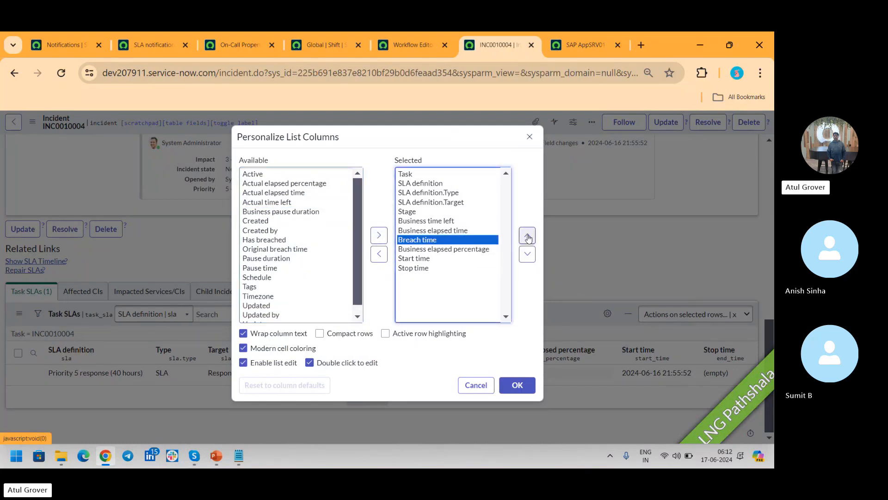
click(527, 236)
click(528, 236)
click(528, 236)
click(528, 236)
click(520, 380)
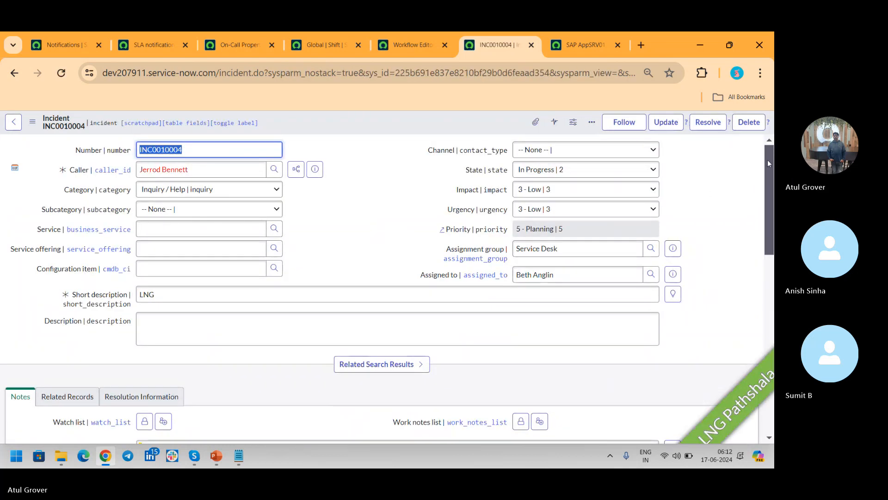
- Examine the breach time of the Priority 5 response SLA in the incident's Task SLAs list
drag(769, 160, 769, 337)
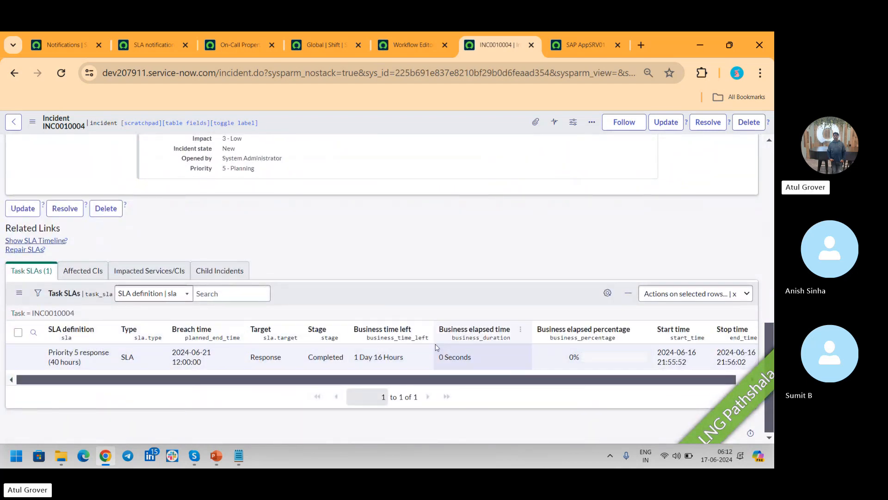
click(211, 363)
drag(210, 363, 169, 355)
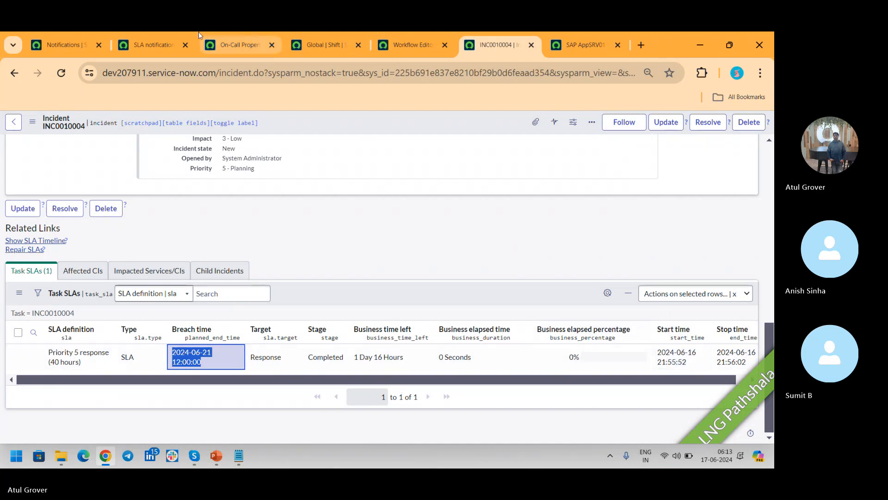
- Return to the SLA notification and escalation flow and review its later warning and breach actions, then its trigger and first actions
click(160, 50)
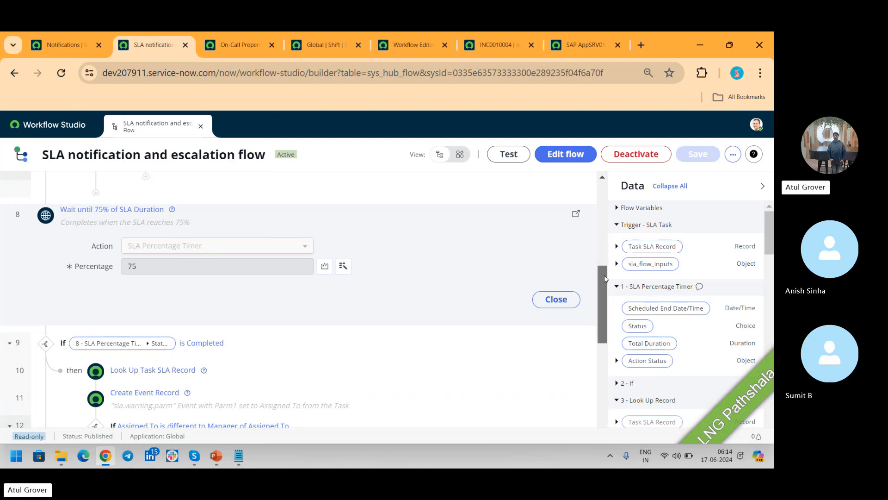
drag(602, 278, 602, 332)
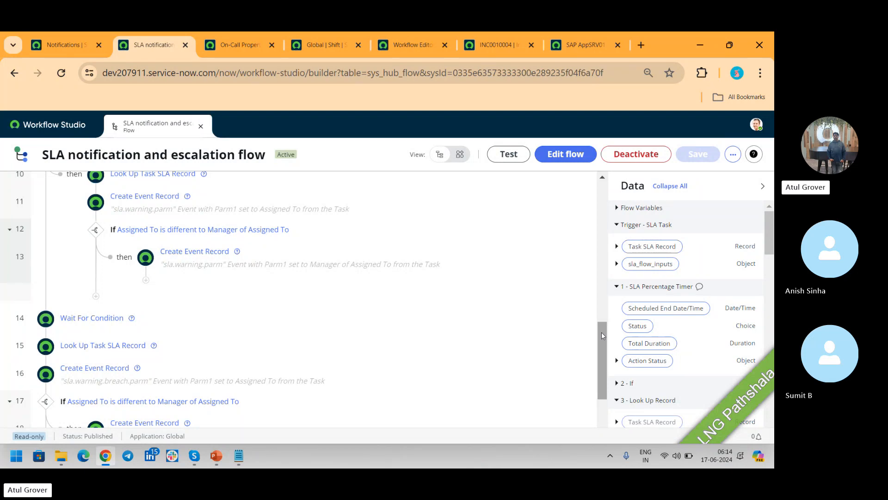
drag(601, 336, 611, 192)
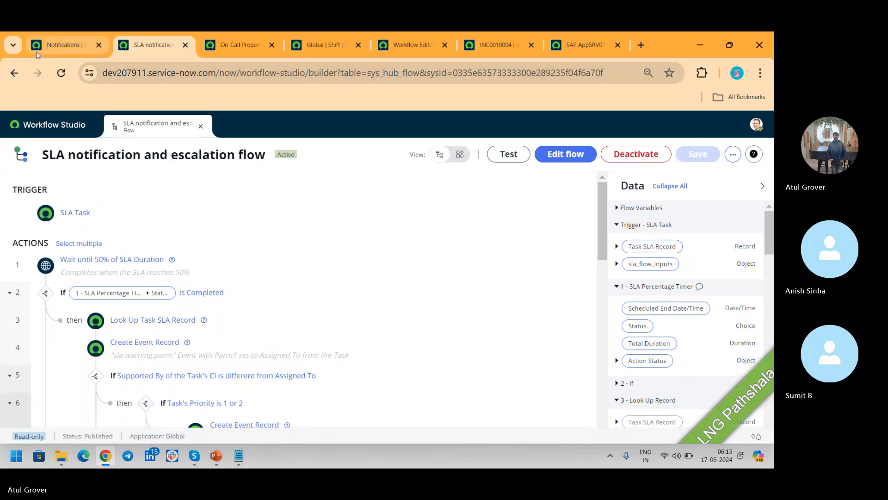
- Search the navigator for "SLA" from the notifications page, open SLA Definitions, and open the Priority 1 response (15 minutes) record
click(63, 45)
click(104, 130)
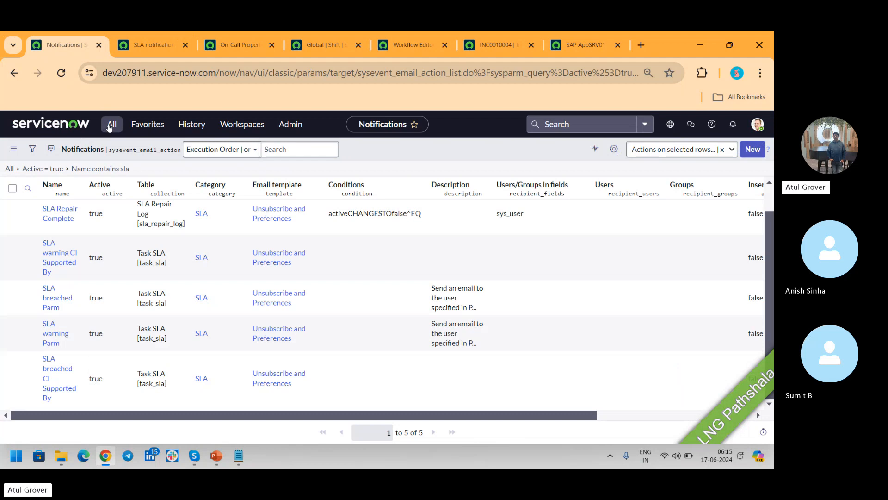
text(SLA)
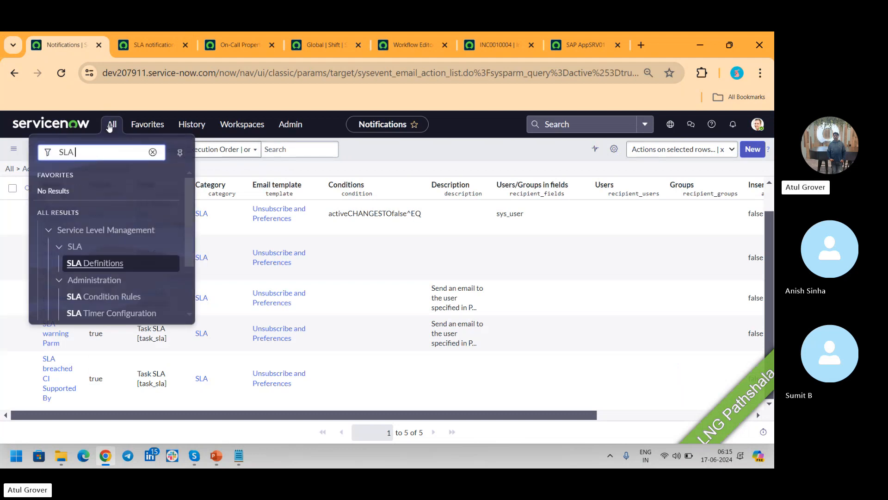
click(108, 270)
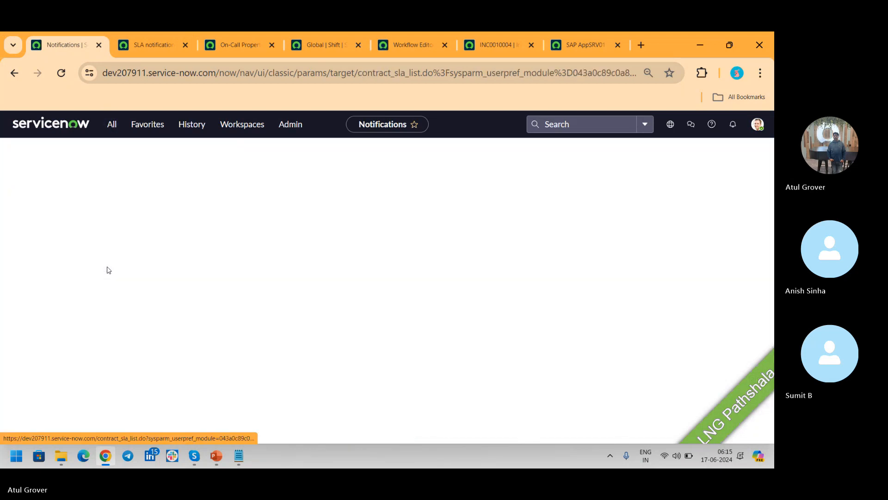
click(95, 348)
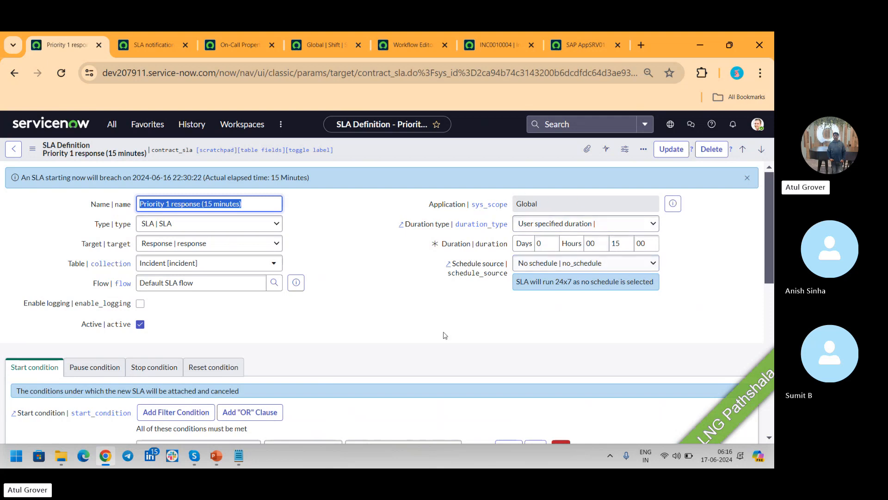
- Set the SLA definition's schedule source to SLA definition and choose the 24 x 7 schedule
click(582, 267)
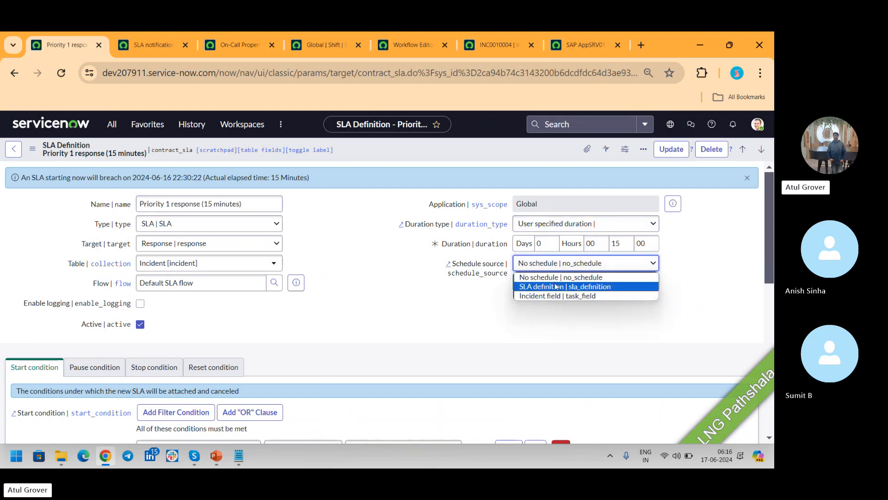
click(554, 287)
click(552, 289)
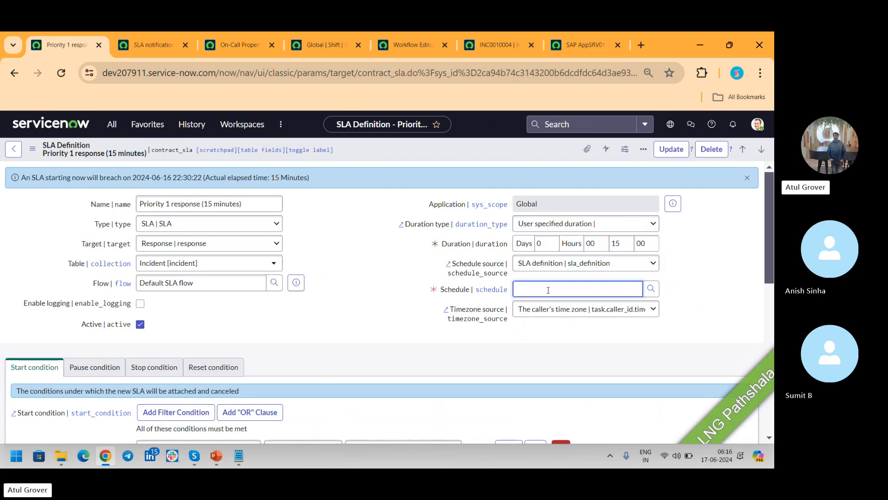
text(**)
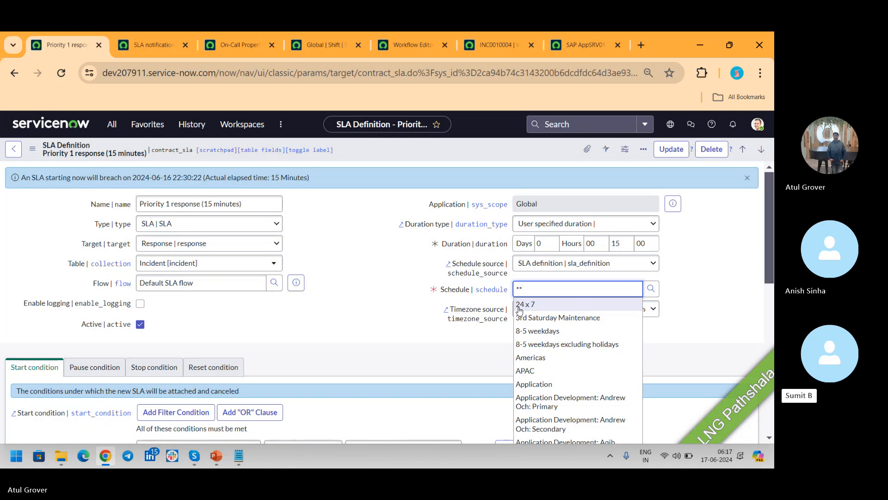
click(519, 308)
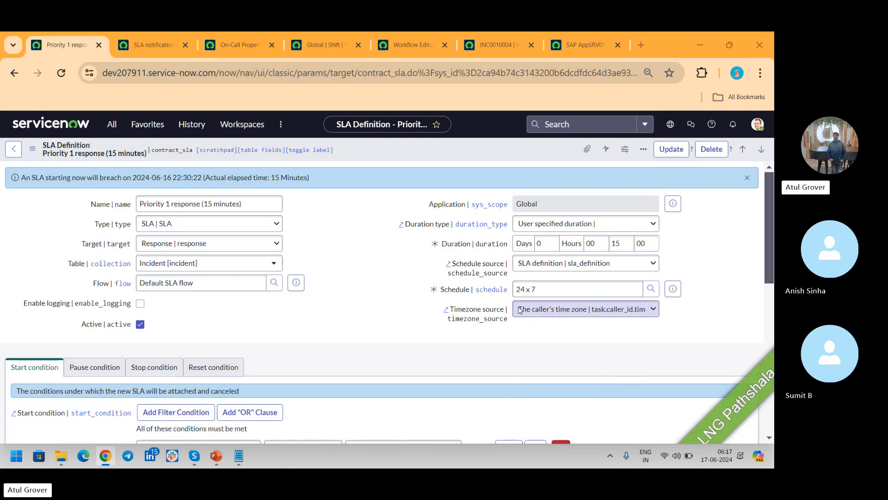
key(alt+Tab)
key(alt+Tab)
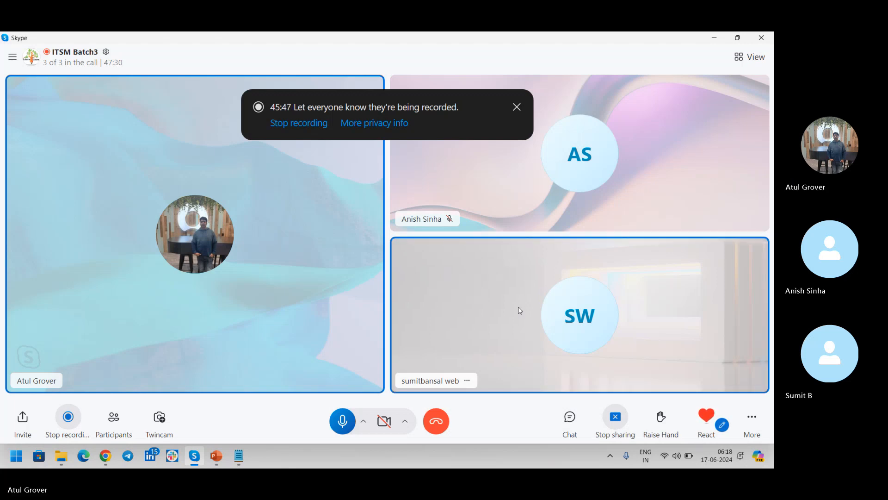
key(alt+Tab)
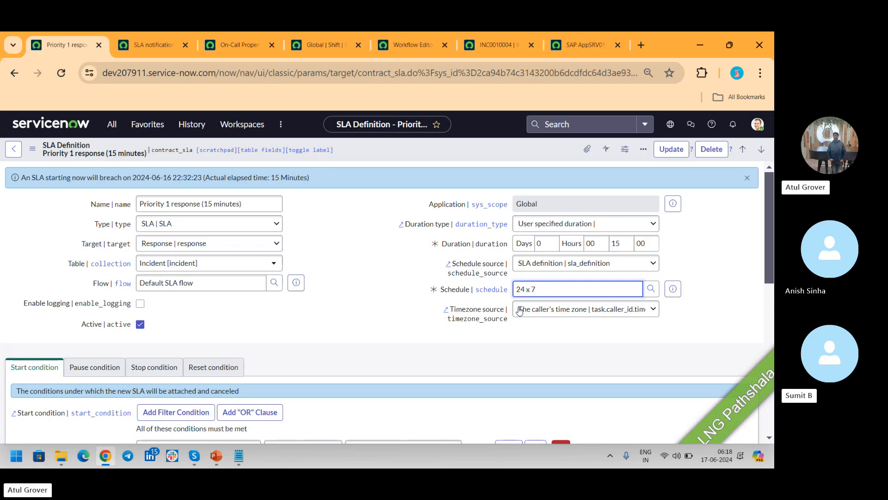
key(alt+Tab)
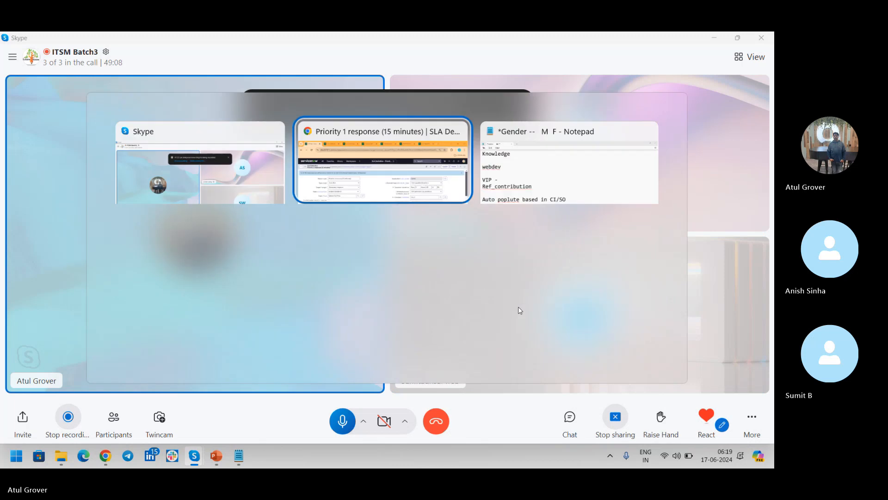
key(alt+Tab)
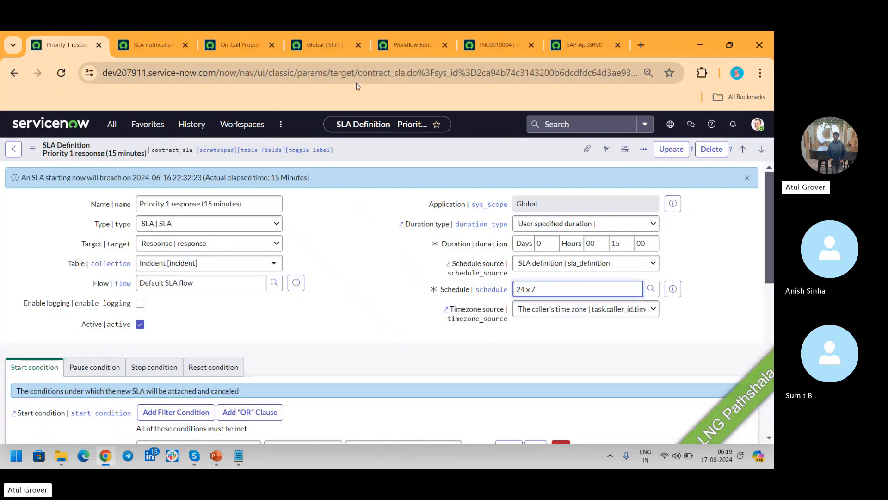
- Open the Form Layout configuration for the incident form from the open incident and decline the Form Builder suggestion
click(501, 49)
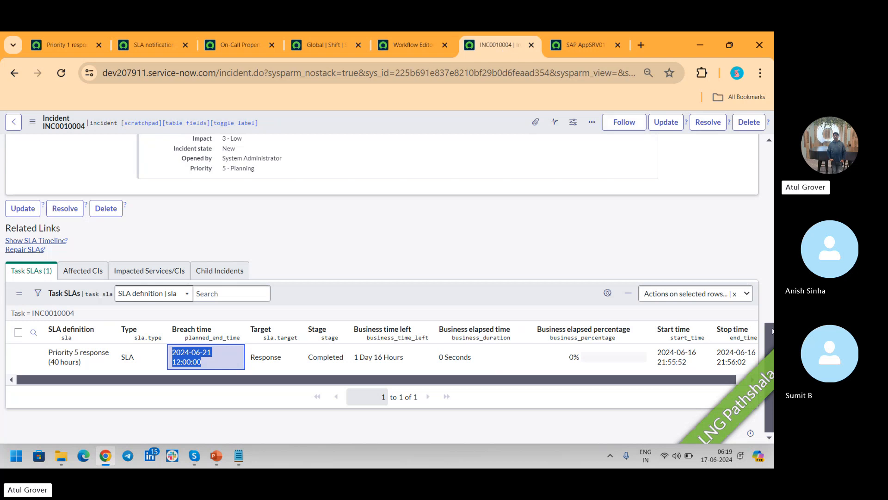
drag(772, 332, 770, 144)
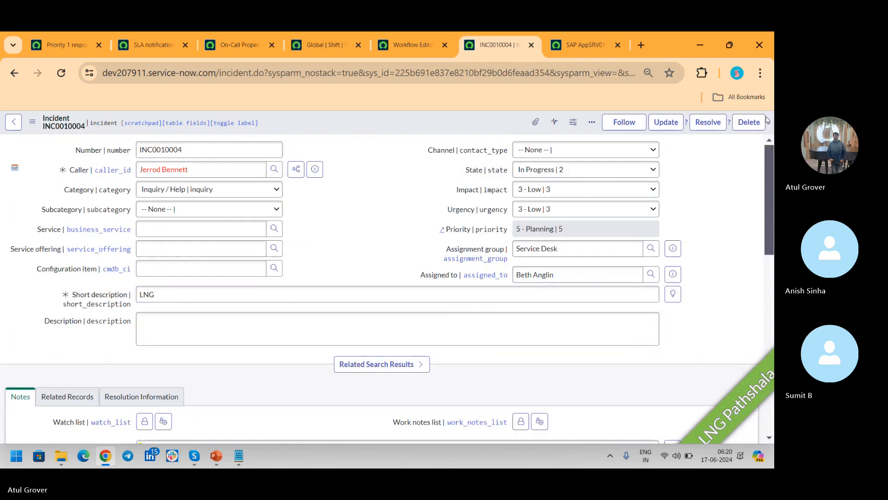
right_click(395, 120)
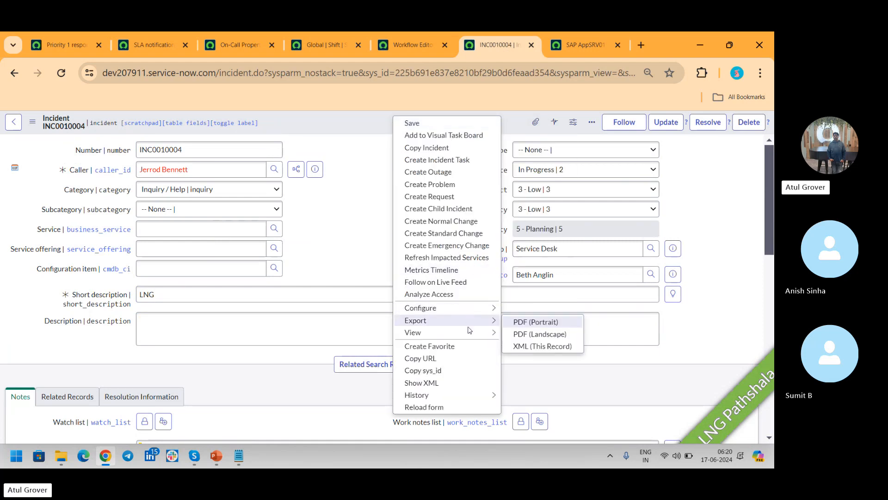
mouse_move(471, 333)
mouse_move(481, 308)
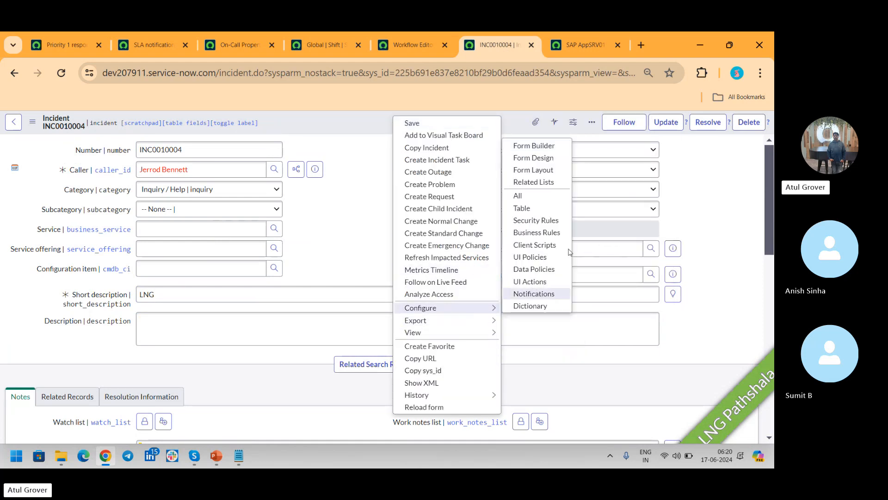
click(536, 175)
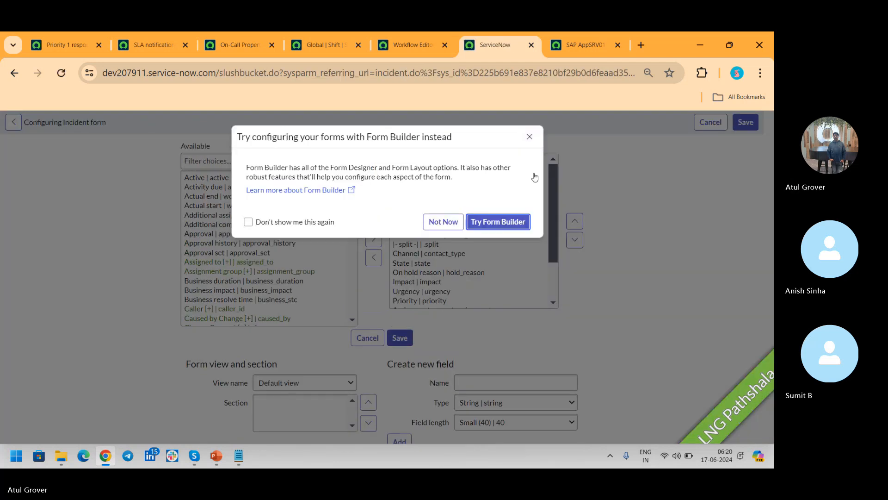
click(443, 223)
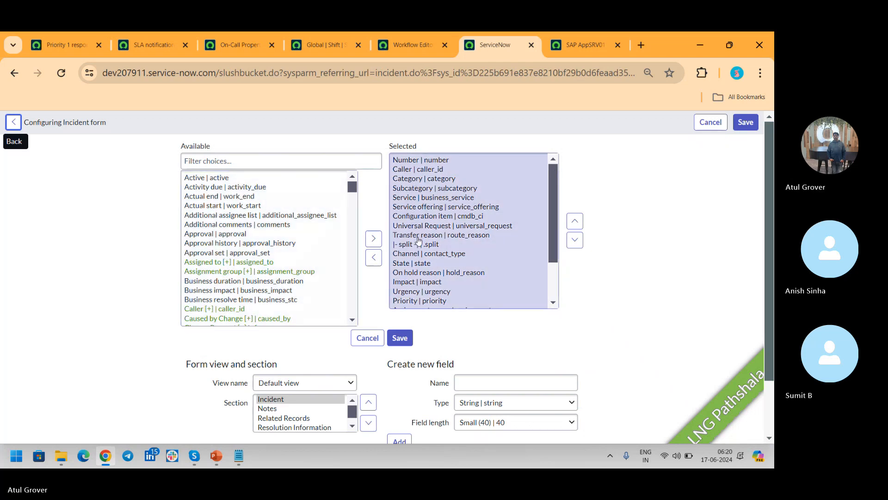
- Filter the available fields by "inci" and add Incident state to the incident form's selected fields
click(421, 264)
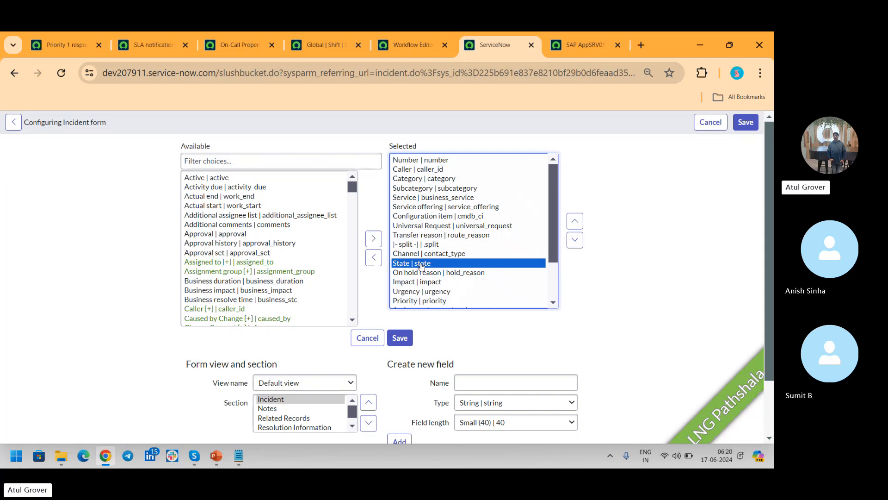
click(222, 162)
text(inci)
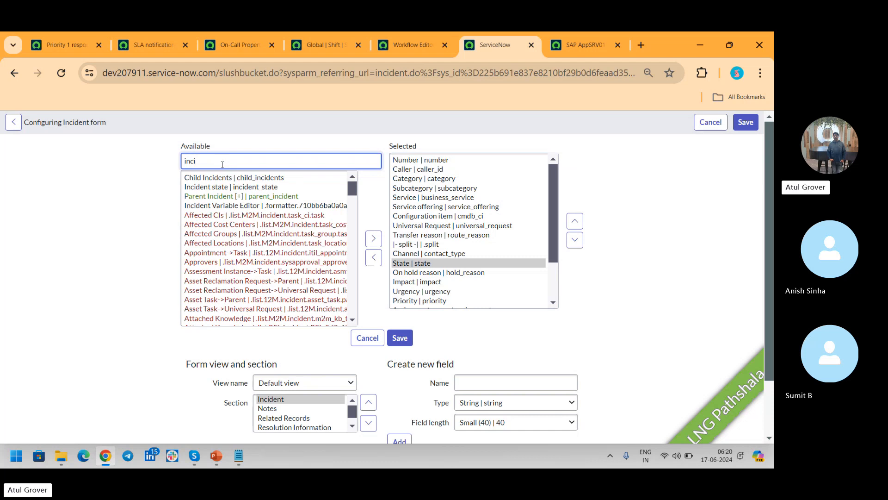
click(239, 186)
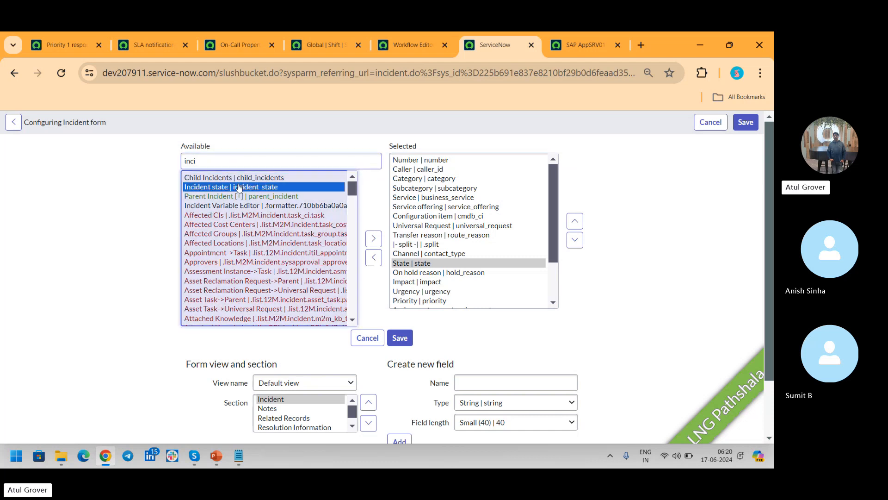
click(372, 238)
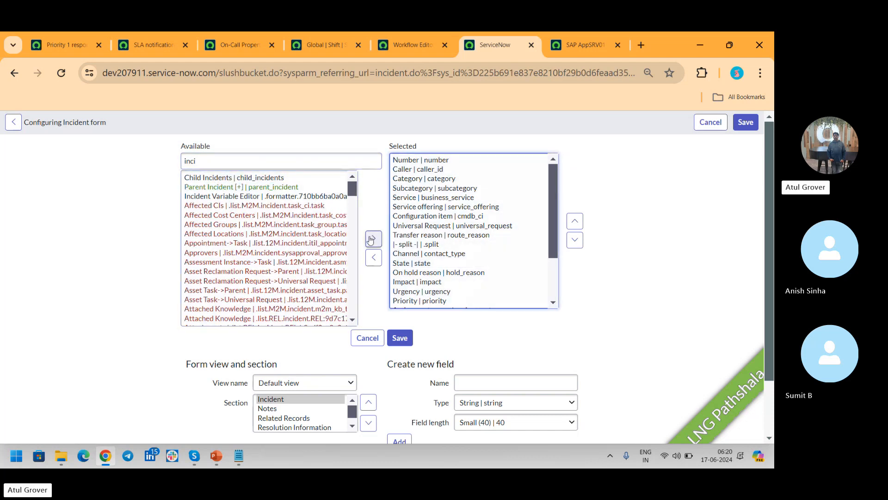
- Move Incident state up directly below State in the selected fields and save the form layout
click(575, 224)
click(576, 224)
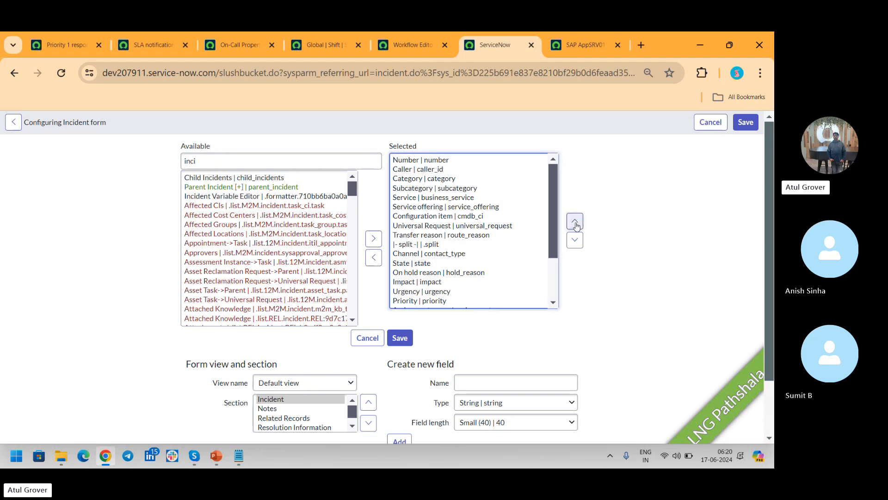
scroll(550, 296, down, 2)
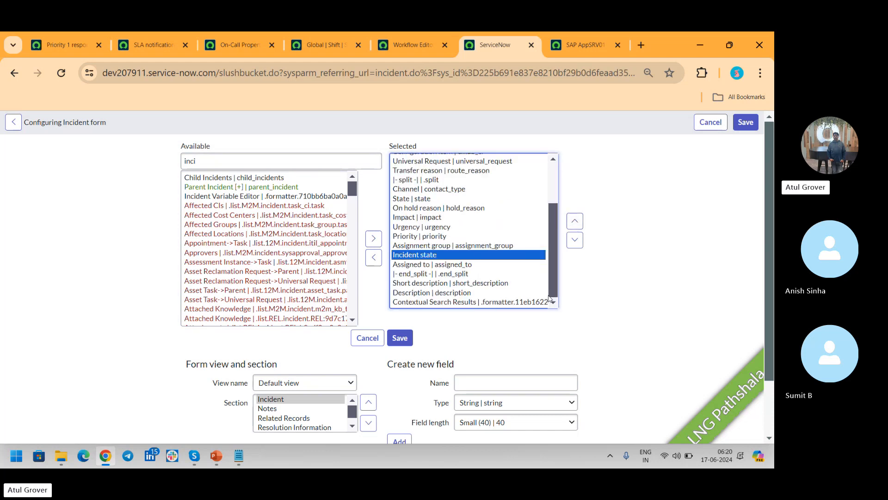
click(575, 224)
click(576, 224)
click(576, 224)
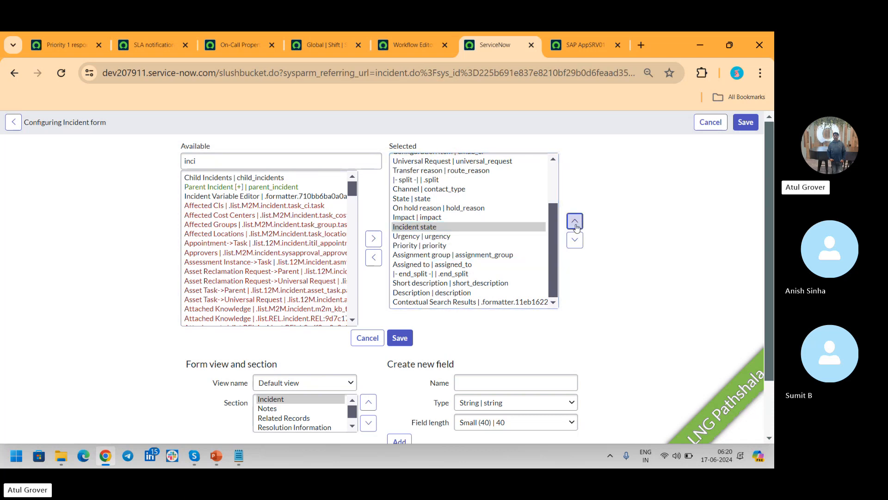
click(576, 223)
click(575, 223)
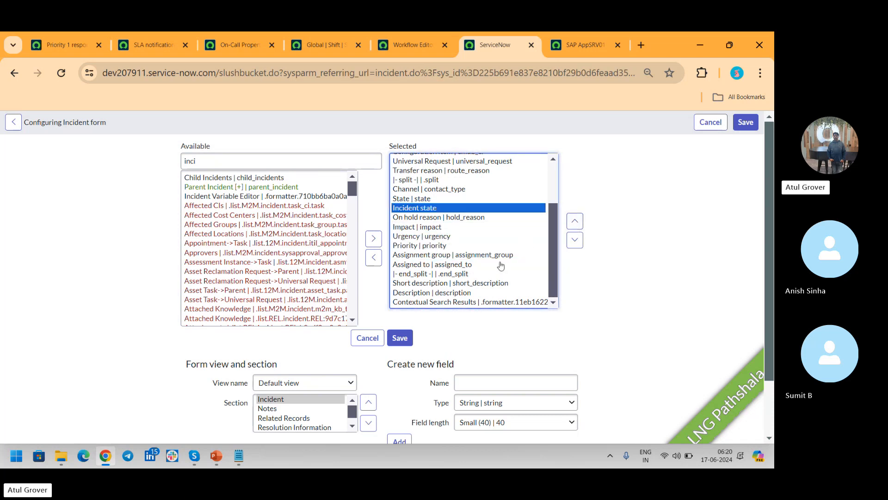
click(409, 342)
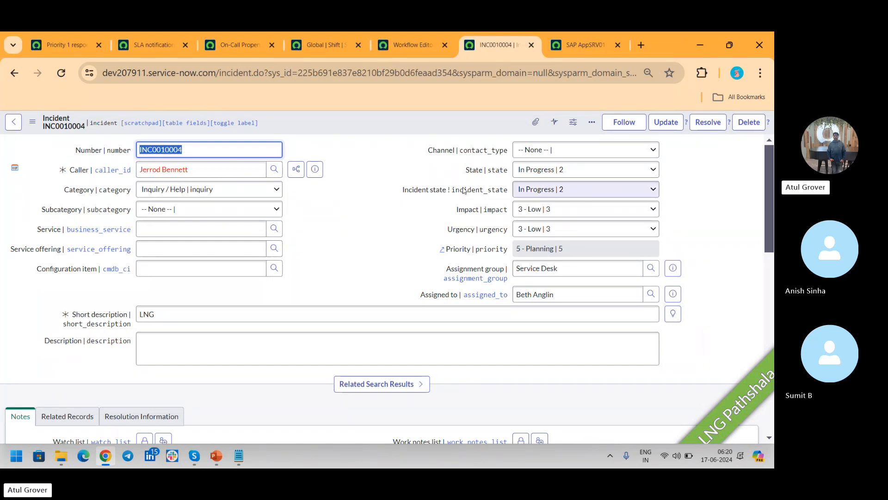
- Show the dictionary information of the State field and of the Incident state field to compare their source tables
right_click(471, 172)
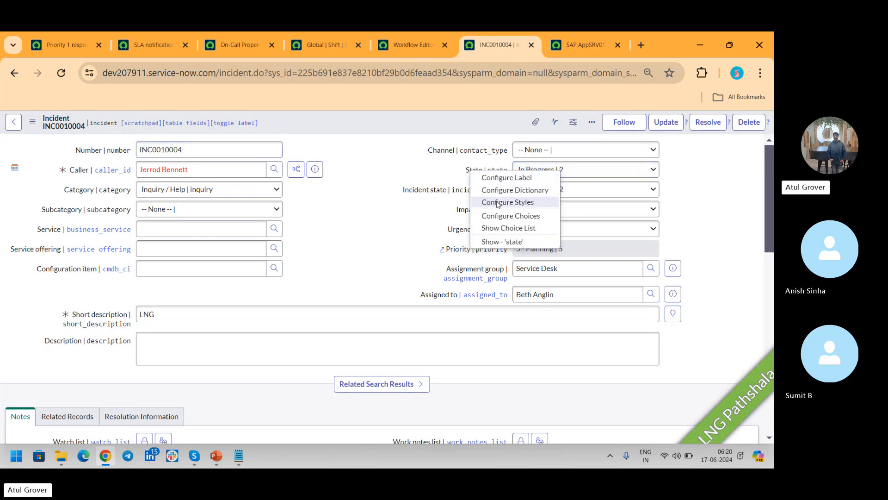
click(509, 242)
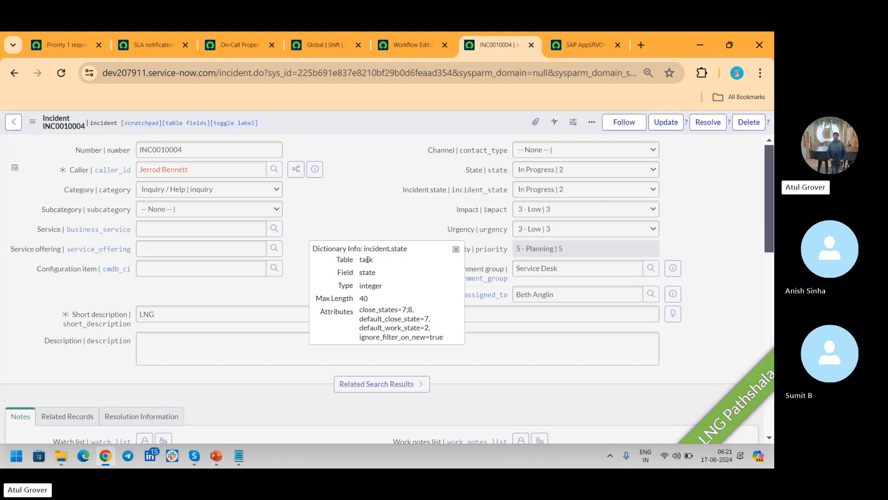
click(456, 250)
right_click(431, 195)
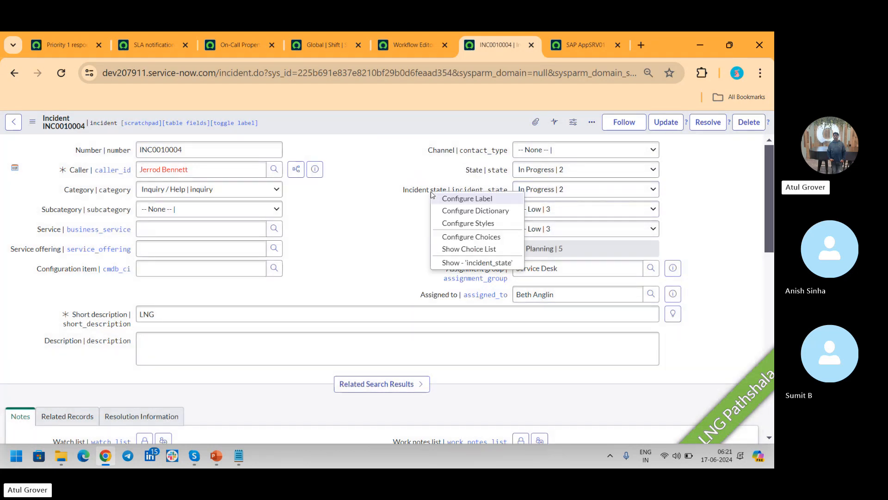
click(461, 268)
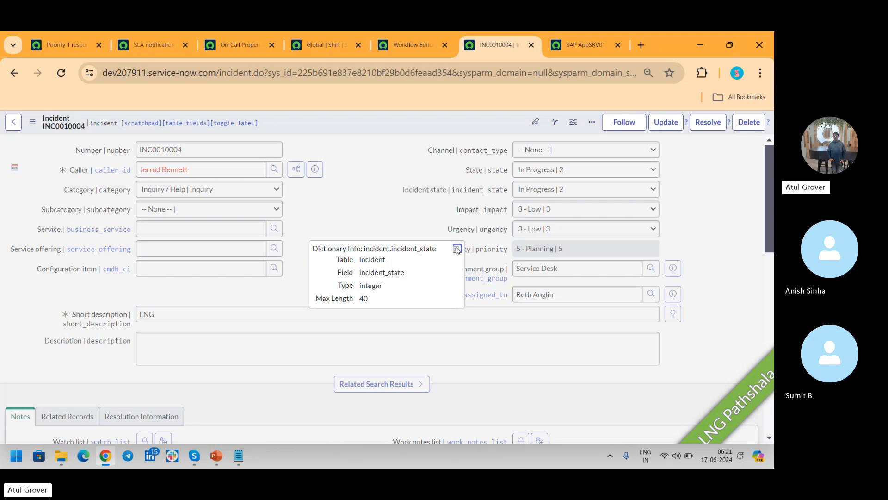
click(457, 250)
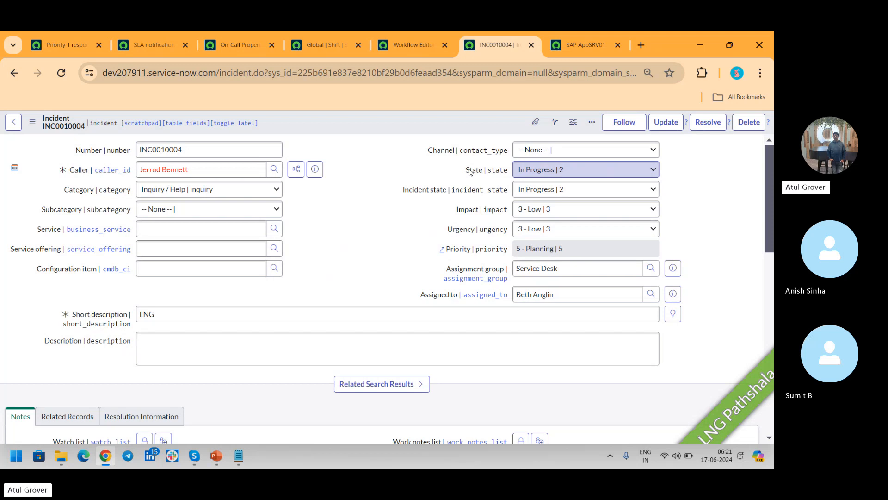
click(413, 190)
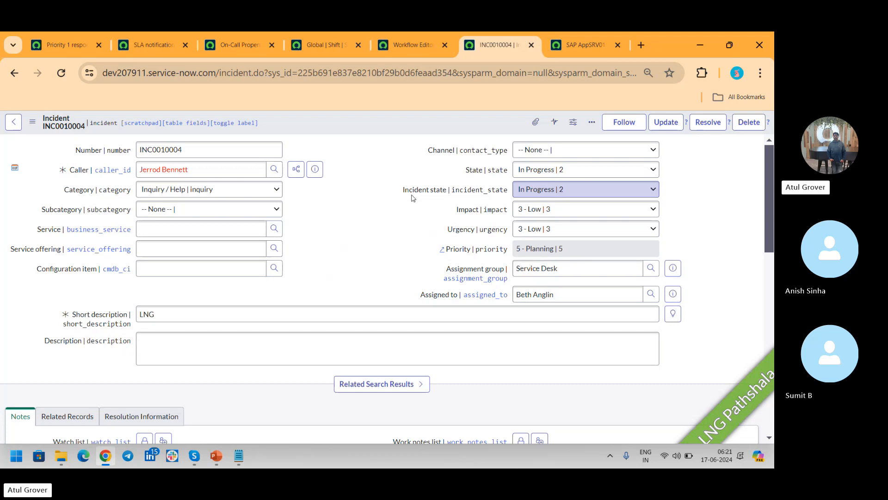
mouse_move(430, 193)
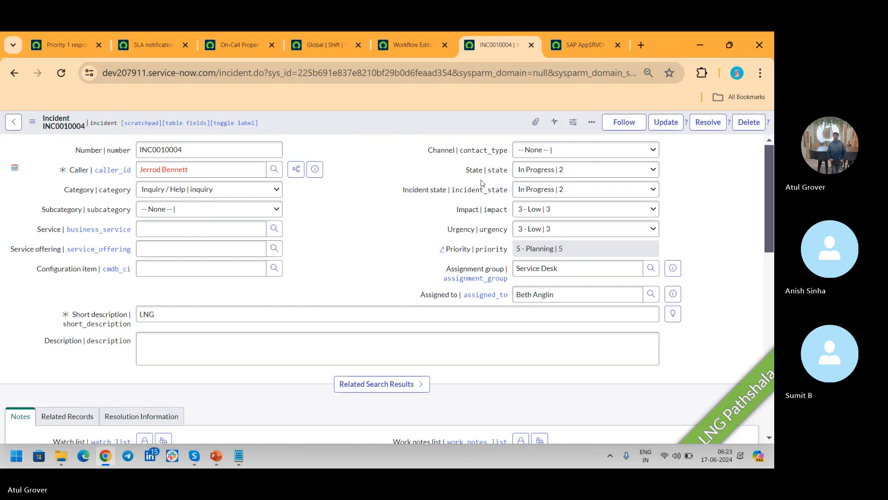
- Compare the choices offered by the State and Incident state fields without changing either value
click(562, 170)
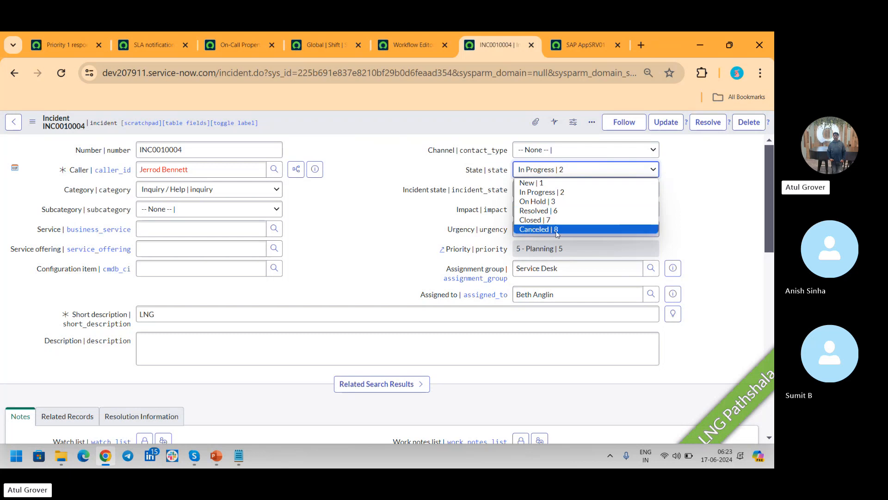
click(555, 189)
click(555, 190)
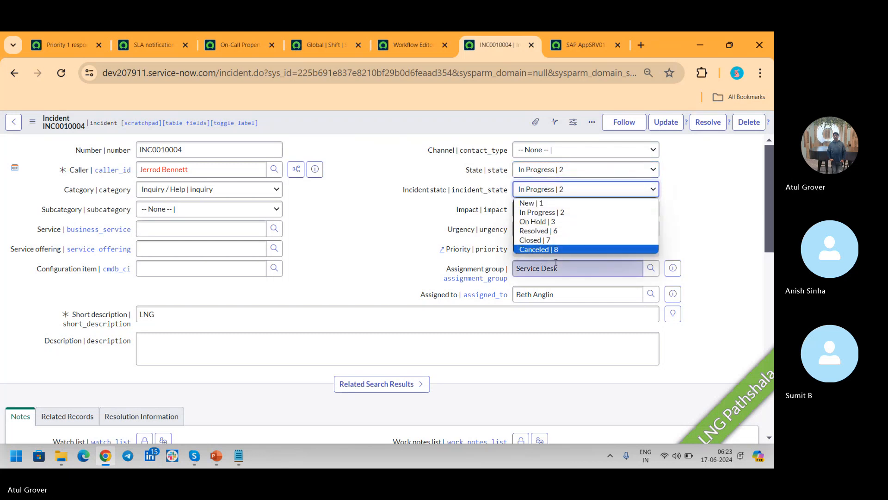
click(721, 203)
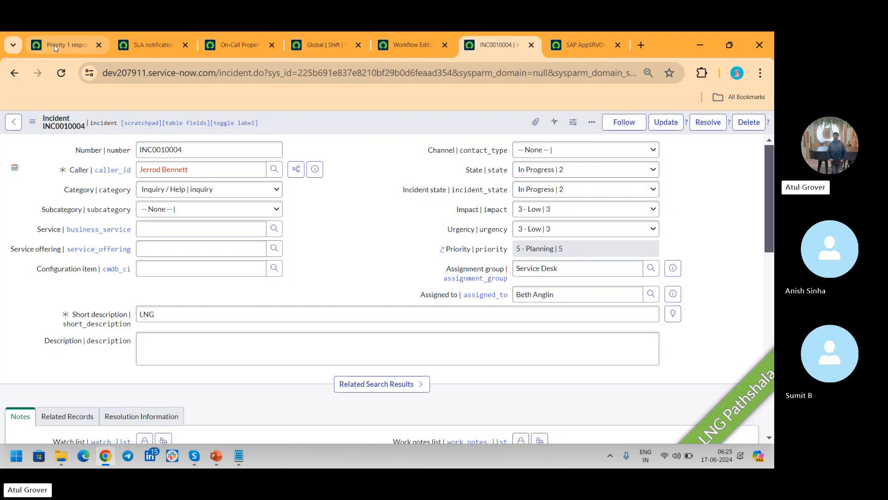
- Search the navigator for "notifications" from the SLA definition, open the email Notifications list under System Notification, and discard the unsaved SLA changes
click(67, 48)
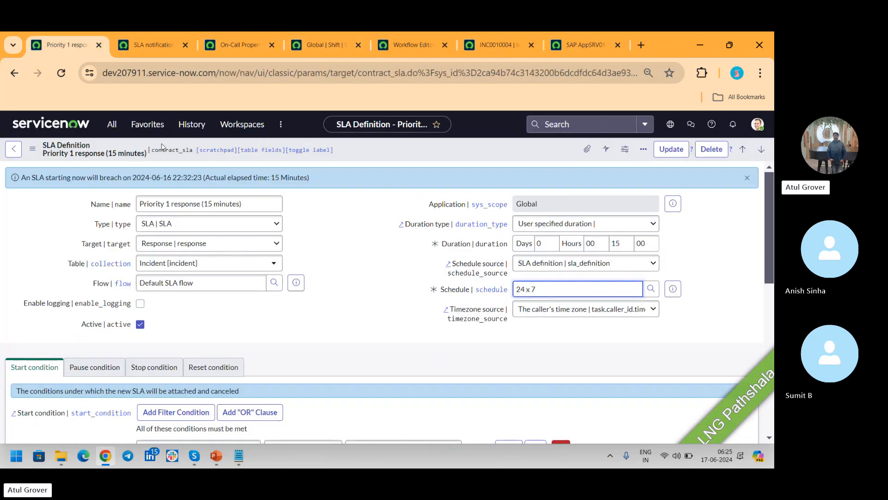
click(112, 124)
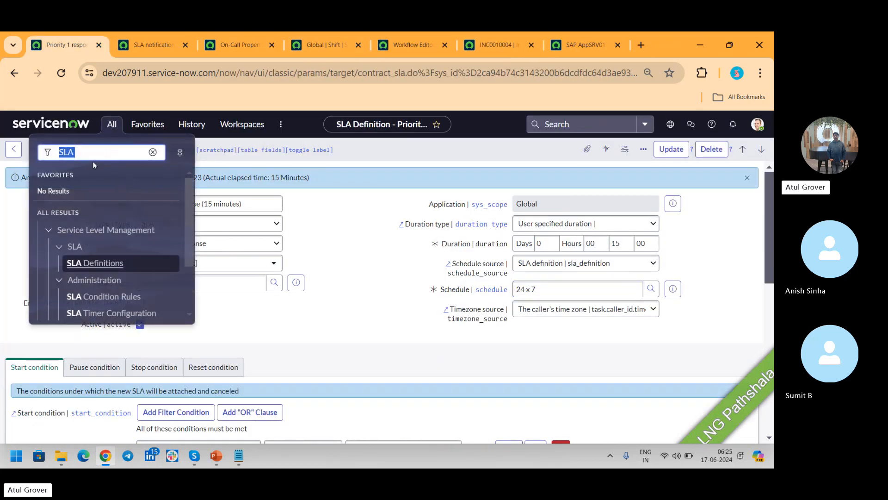
click(155, 45)
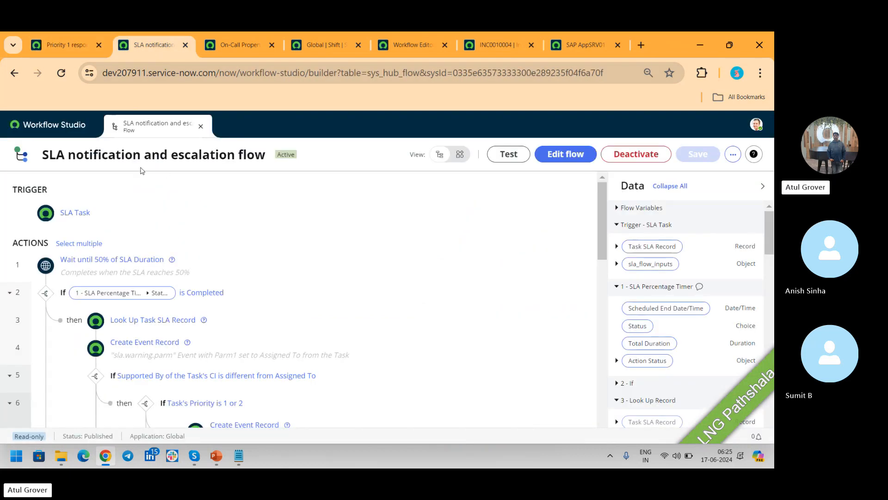
click(70, 46)
click(111, 125)
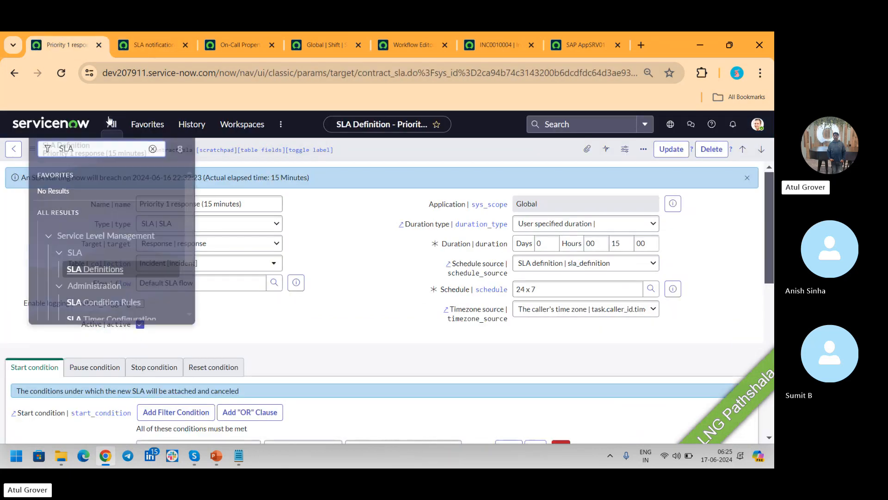
text(notifications)
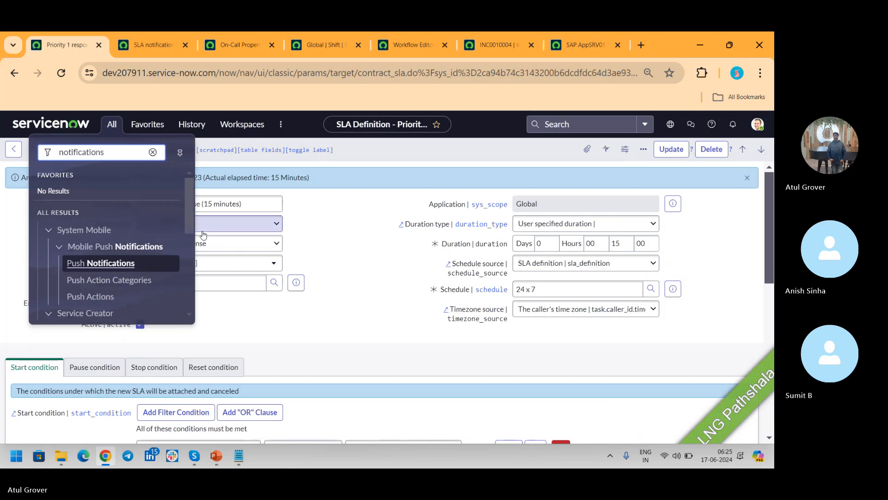
drag(190, 207, 191, 272)
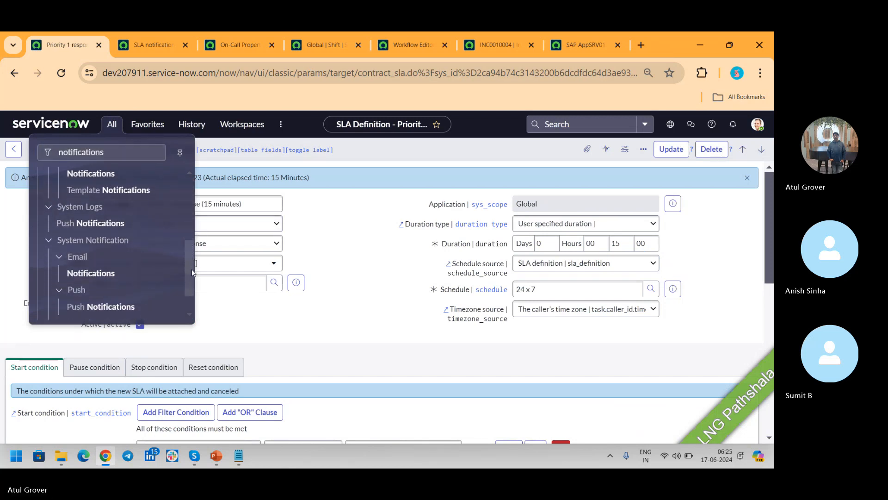
click(97, 276)
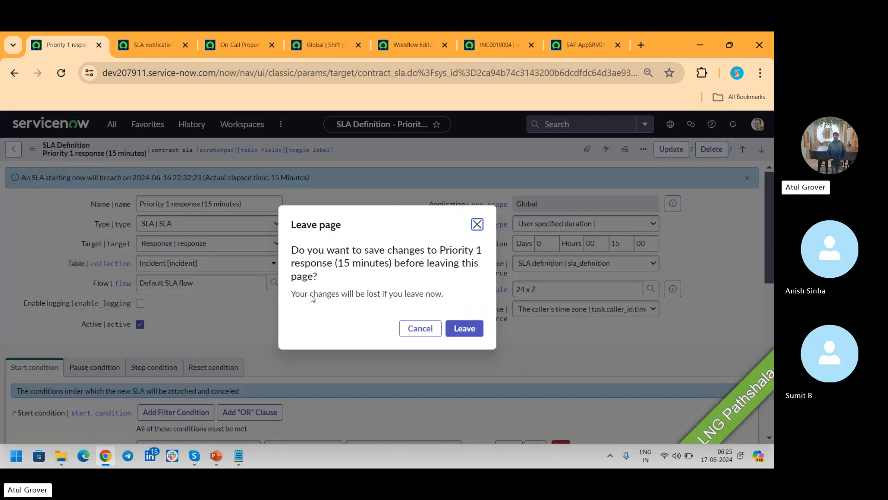
click(459, 329)
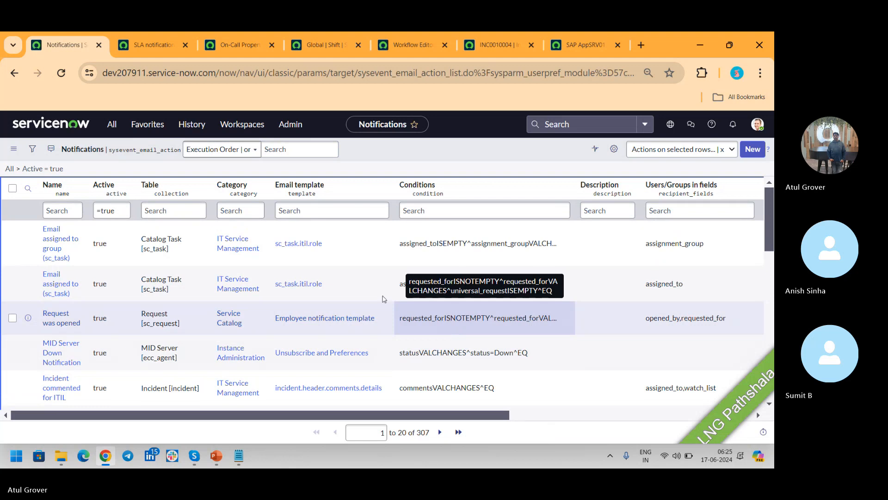
- Filter the notifications list to records matching the Incident table and look through the results
click(167, 210)
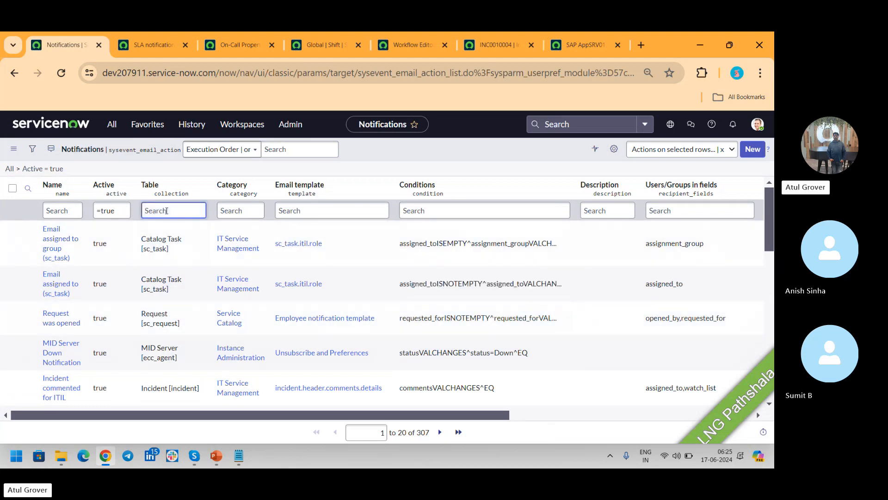
right_click(195, 387)
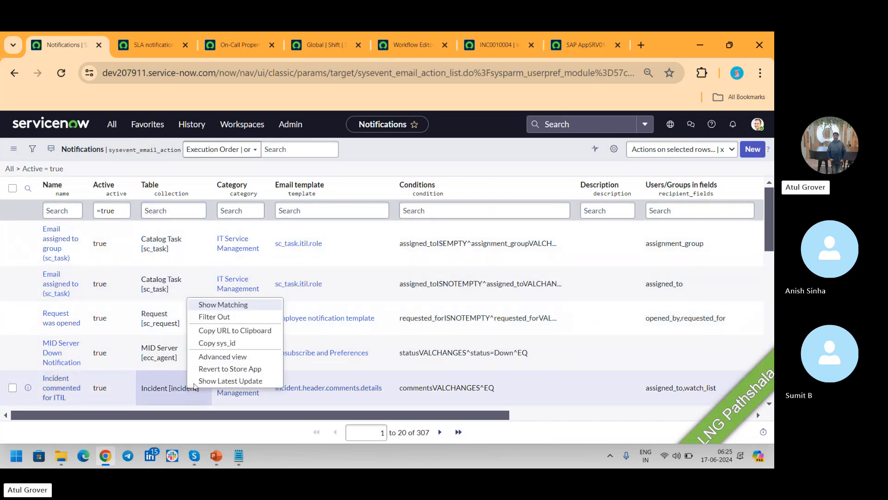
click(217, 304)
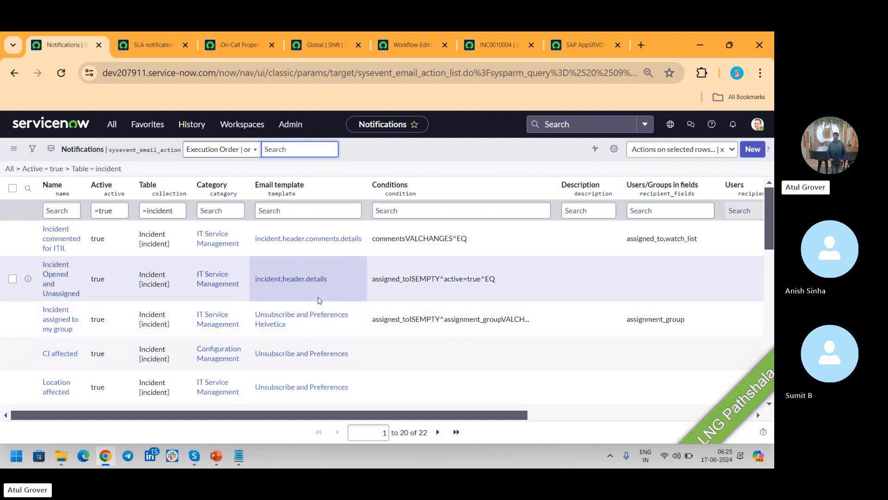
scroll(768, 232, down, 4)
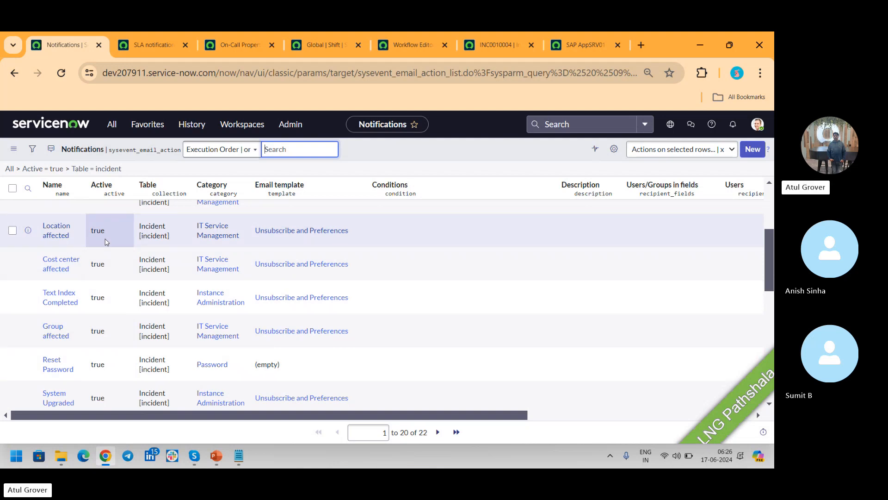
scroll(384, 305, up, 3)
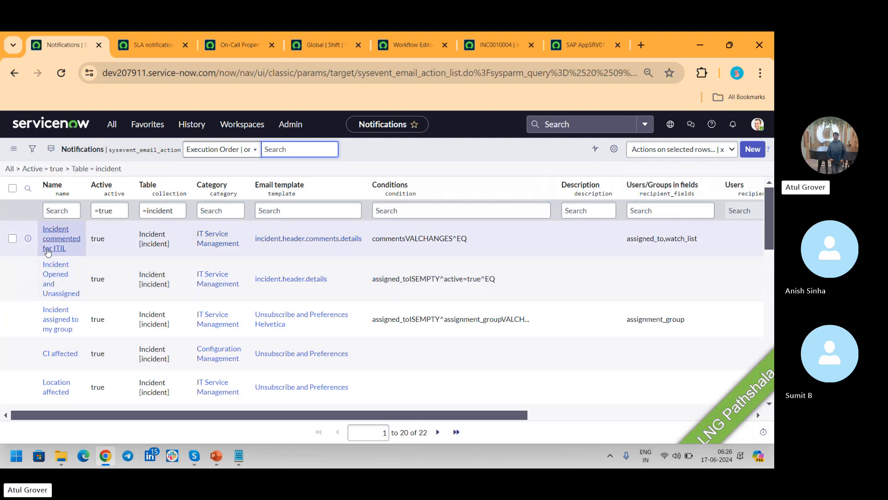
- Open the Incident Opened and Unassigned notification and review its sending trigger and conditions
click(50, 271)
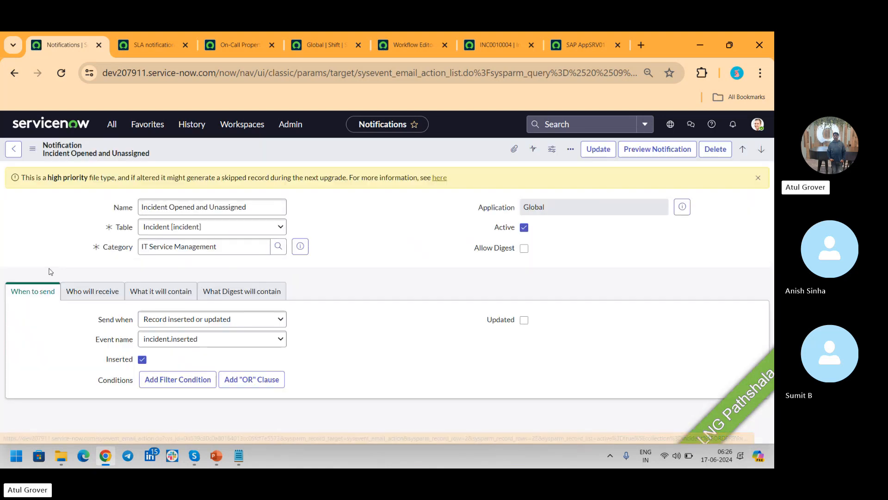
scroll(49, 272, down, 2)
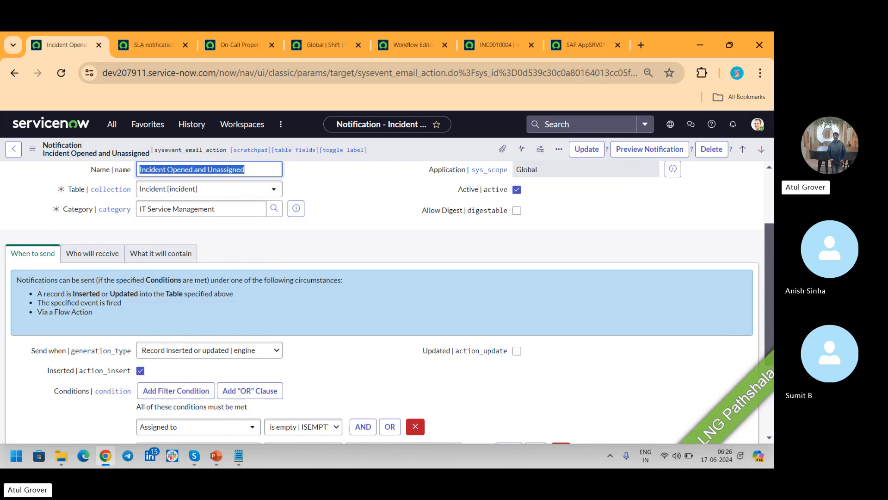
drag(772, 246, 771, 312)
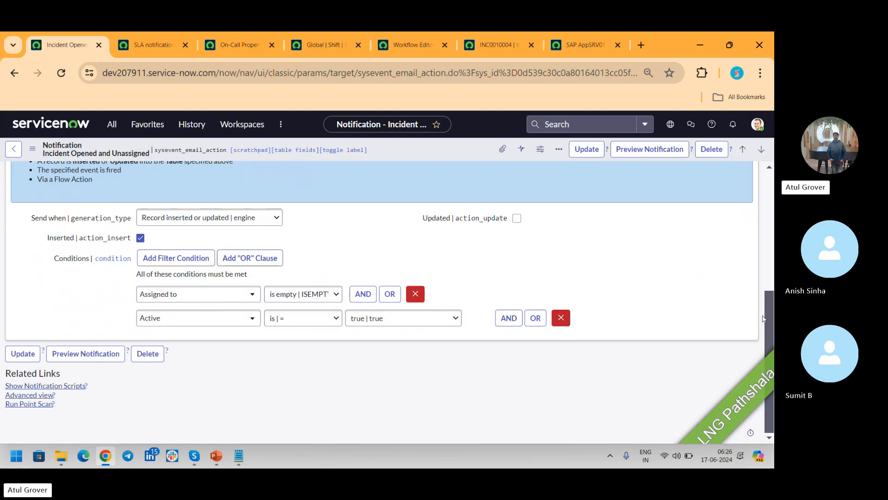
- Review who will receive the Incident Opened and Unassigned notification and what its email will contain
scroll(767, 315, up, 1)
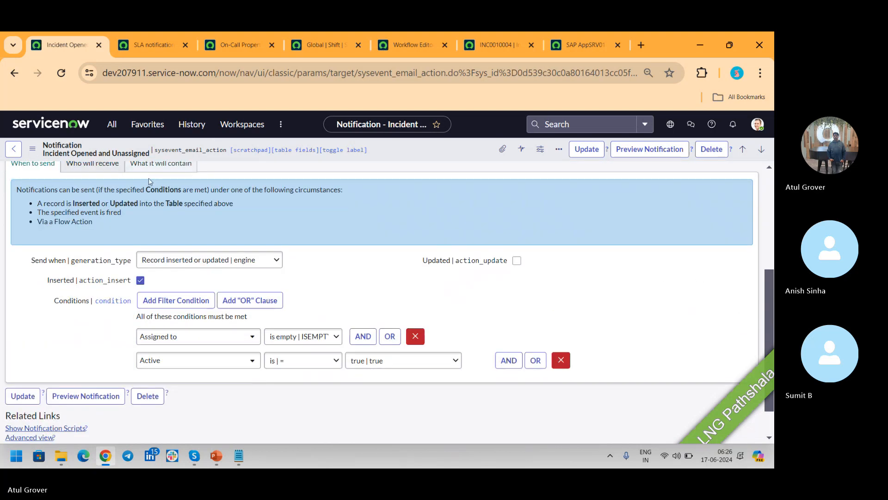
click(92, 165)
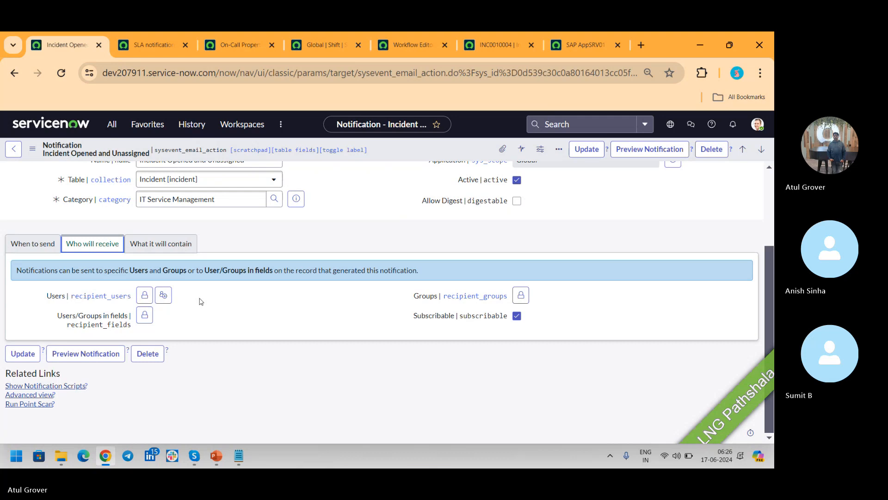
click(160, 250)
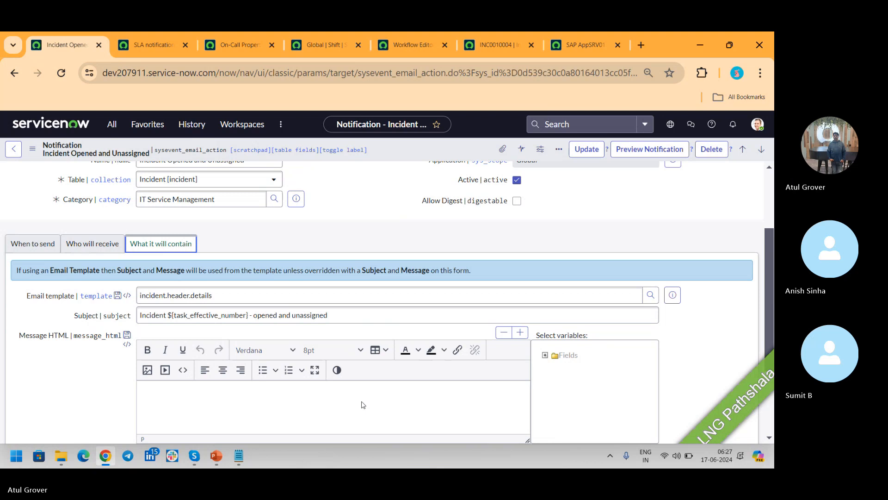
- Switch to the Notepad notes and add the line "inbound email action" below the notify line
key(alt+Tab)
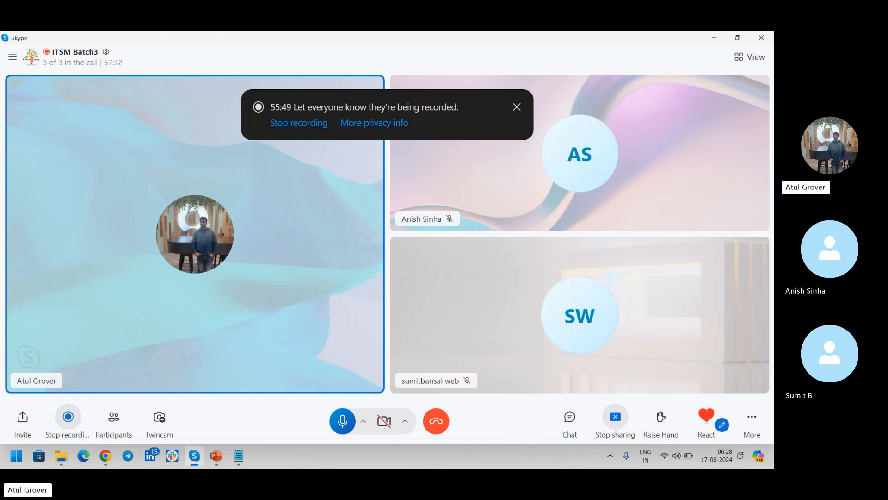
click(238, 456)
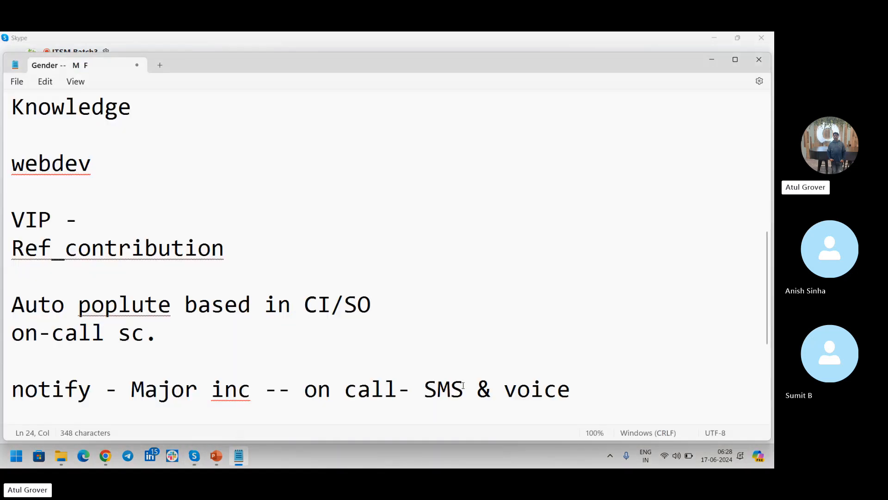
click(579, 389)
key(Return)
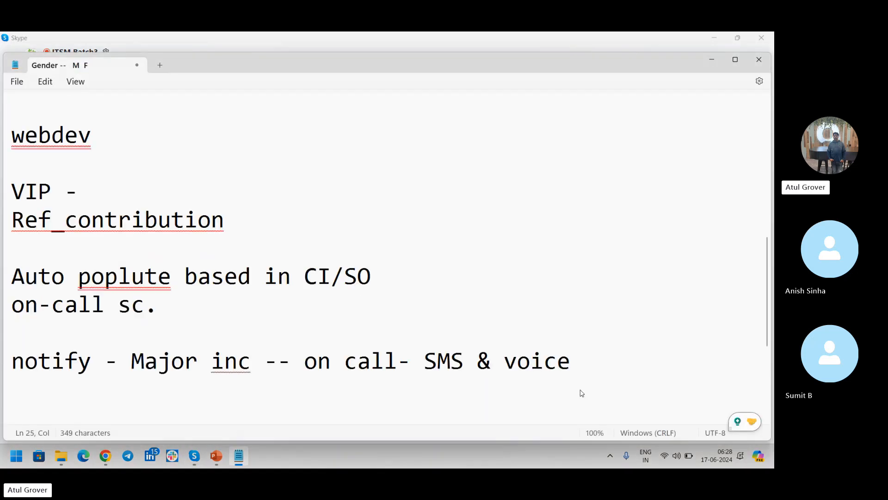
text(inbound email )
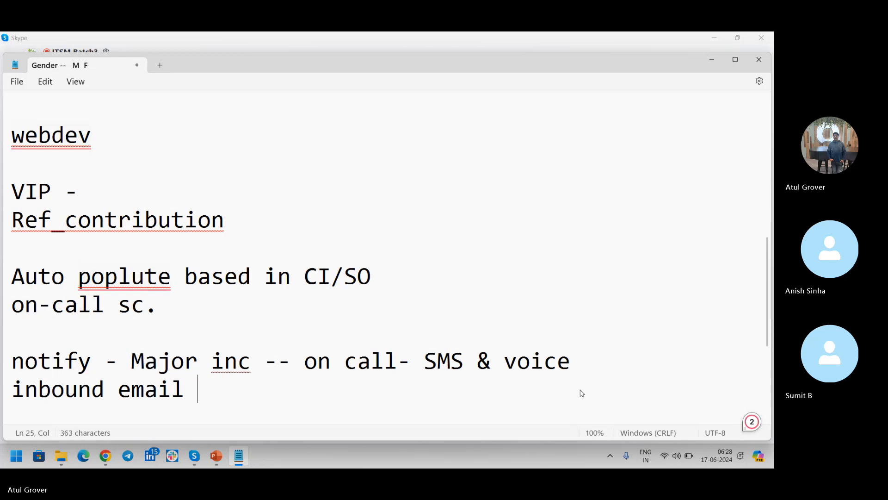
text(action)
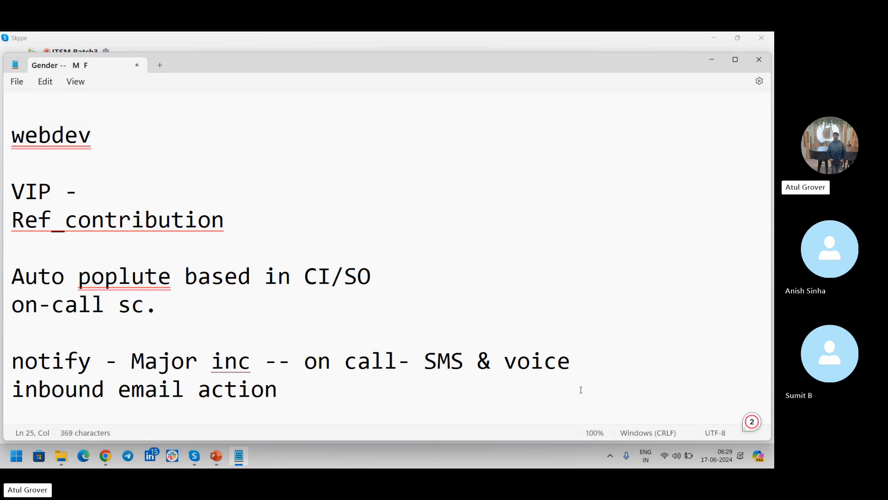
- Return to ServiceNow in Chrome, find Inbound Actions by searching for "inbound", and open the Create Incident action to review when it runs
click(105, 456)
click(113, 124)
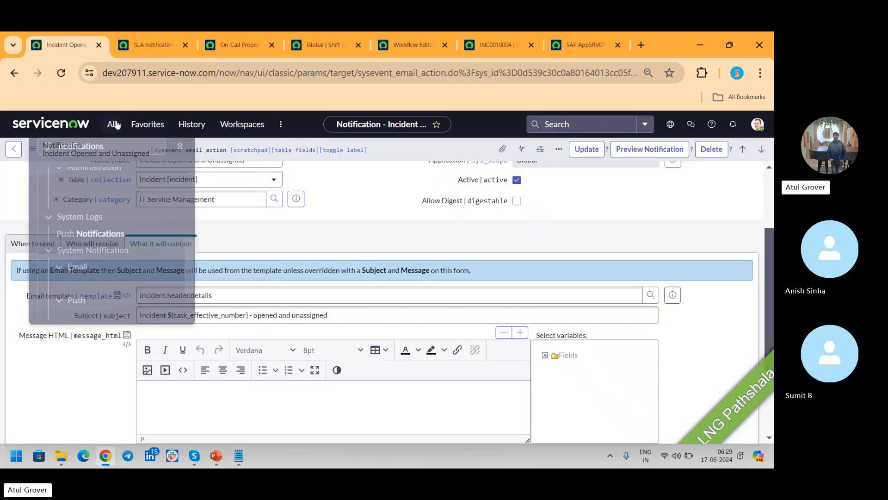
text(inbound e)
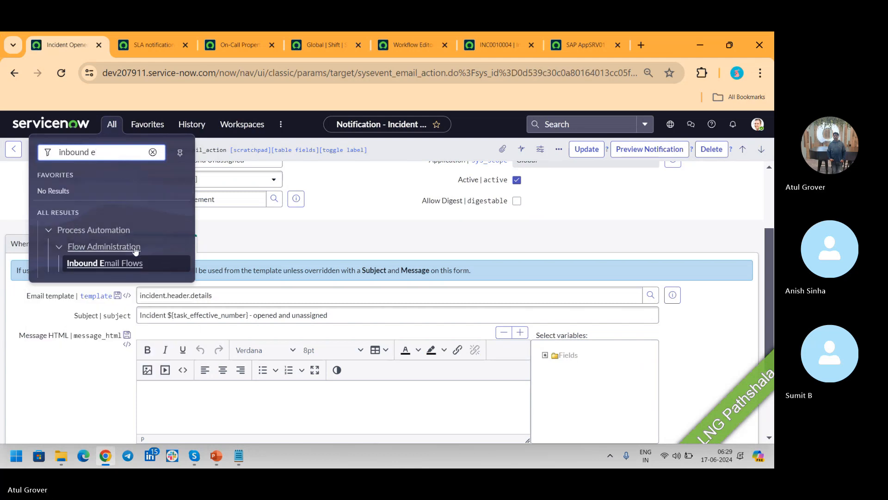
key(BackSpace)
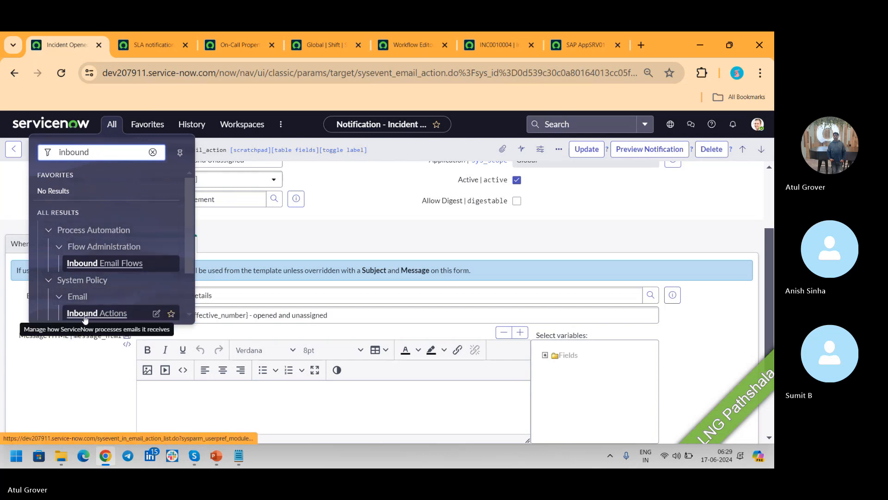
click(85, 313)
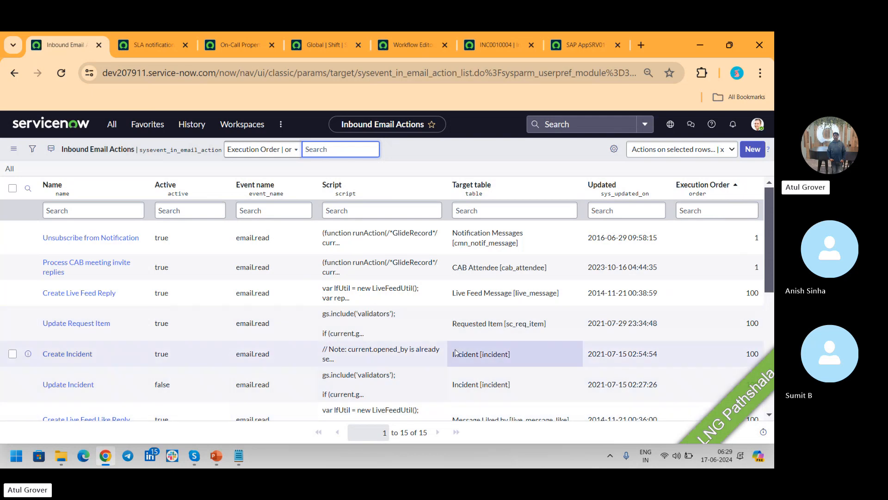
click(66, 354)
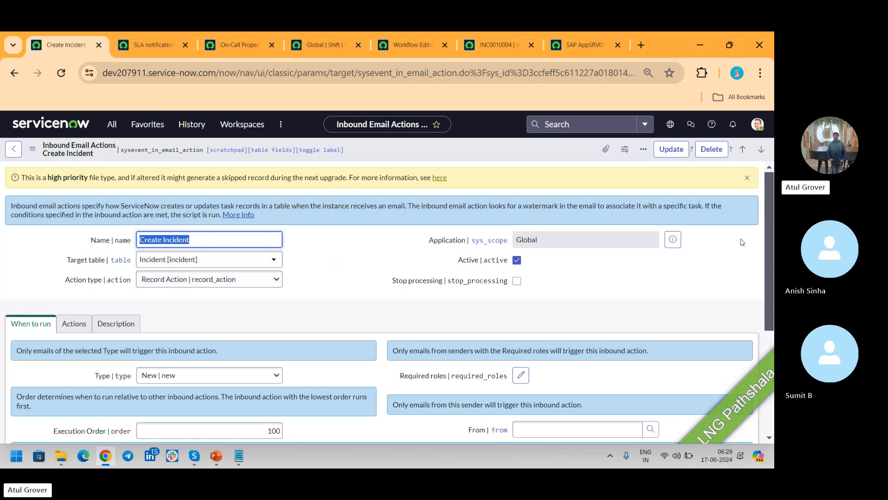
drag(769, 218, 770, 287)
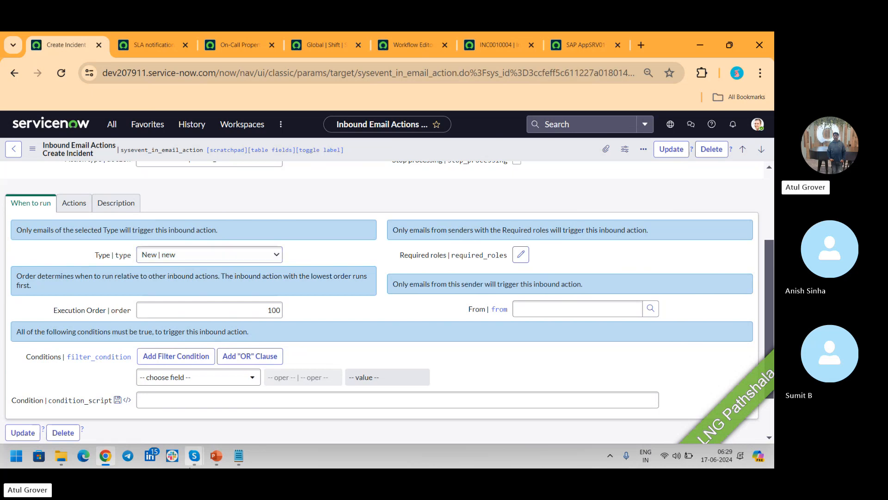
- Switch to Notepad and add the sample subject line "Sub: LNG" a few lines below the inbound email action note
click(239, 456)
click(299, 385)
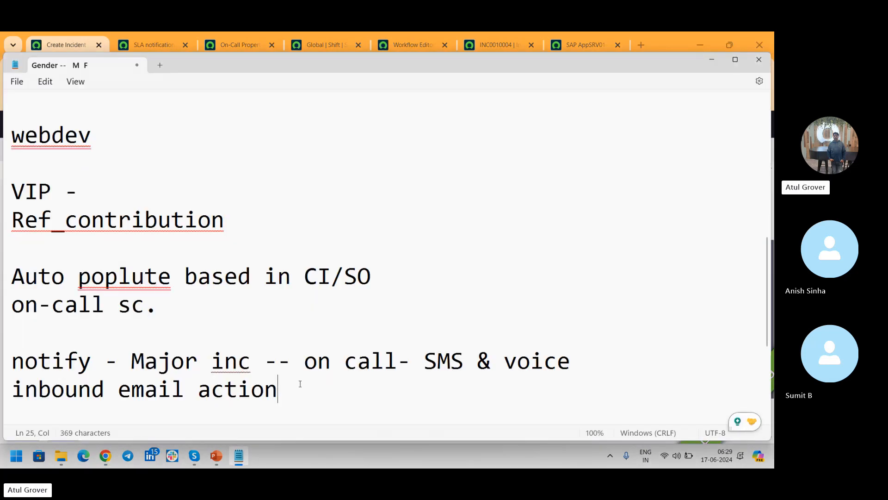
key(Return)
key(Return)
key(Return)
text(S)
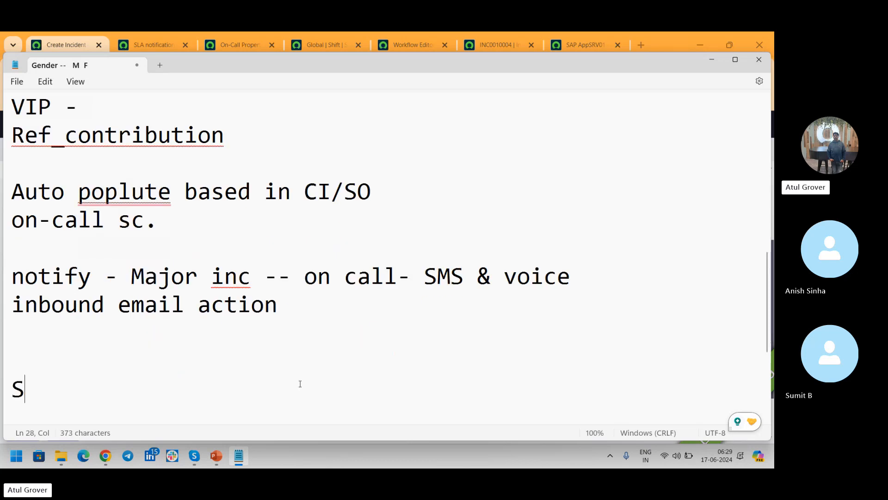
text(ub: )
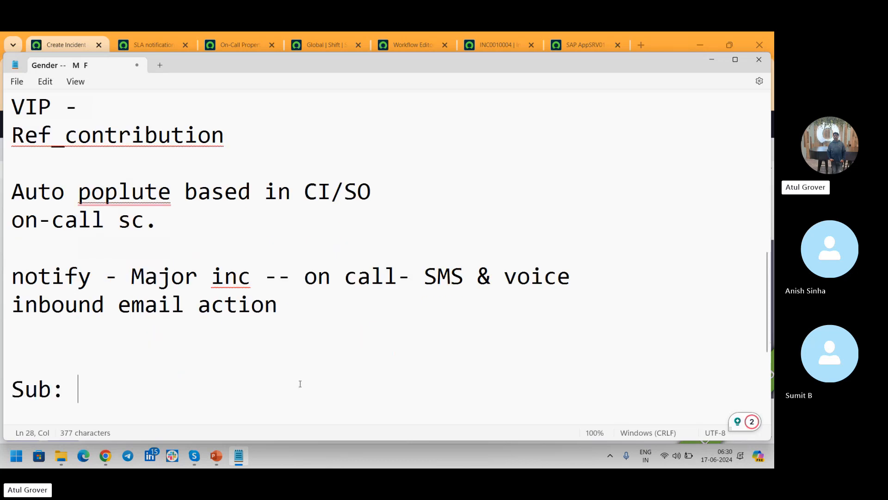
text(LNG)
key(Return)
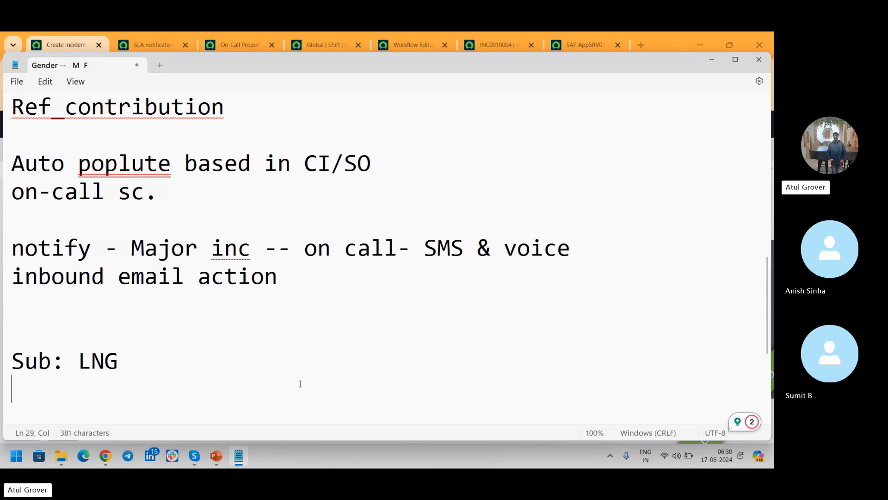
- Add the reply and forward examples "Sub : Re: LNG" and "Sub : Fw: LNG" to the notes and highlight their subjects
text(Sub : R)
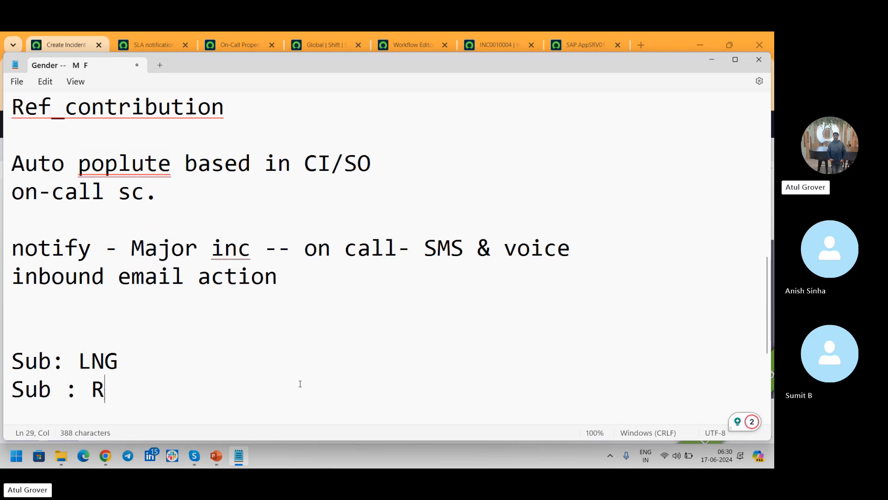
text(e: LNG)
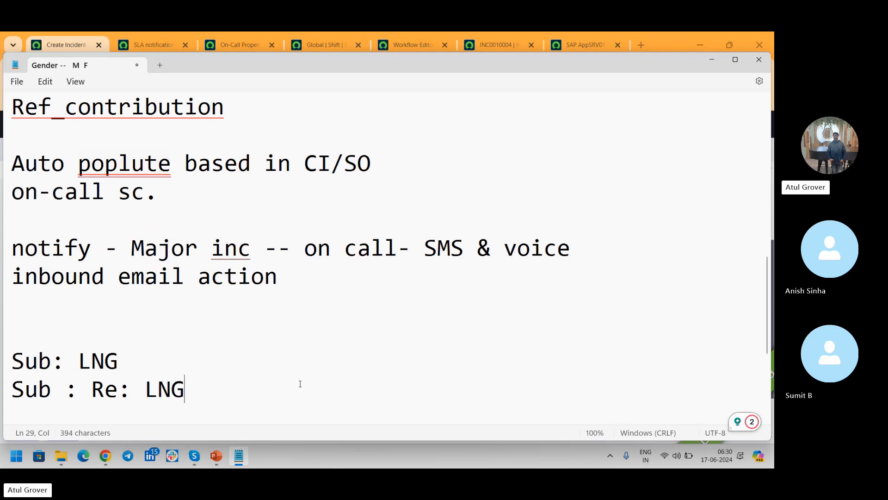
key(Return)
text(Sub )
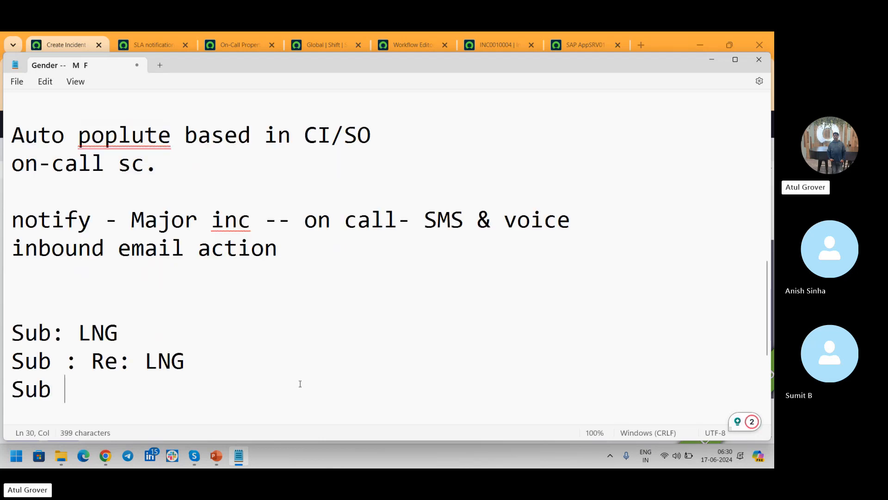
text(: Fw: LNG)
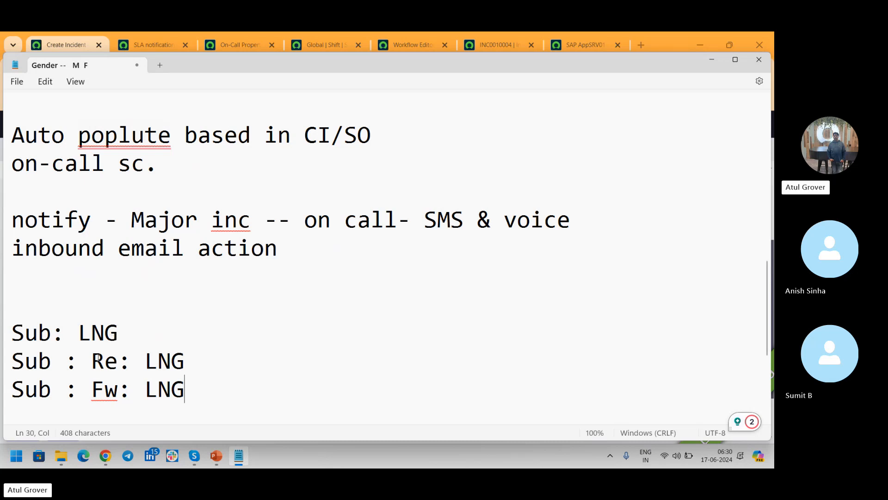
drag(92, 361, 191, 359)
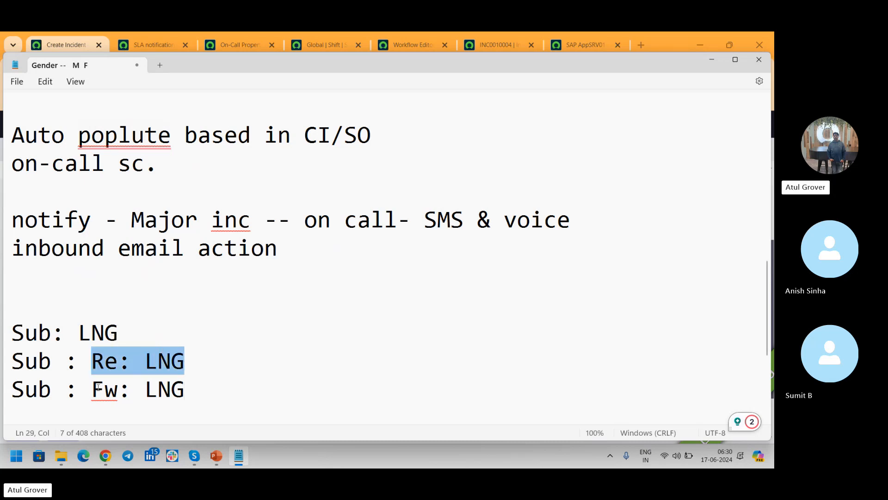
drag(92, 389, 197, 385)
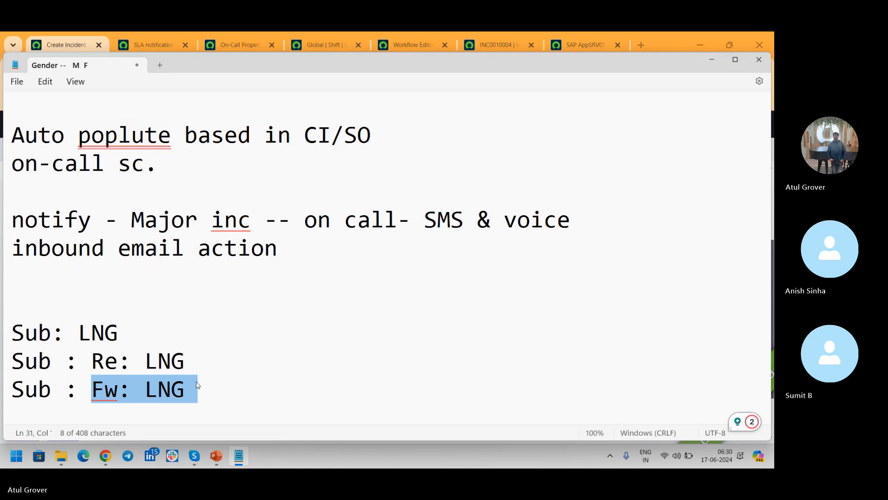
- Switch back to the Create Incident action in Chrome, check its Type choices keeping New, and examine the script's IncidentState.NEW assignment
key(alt+Tab)
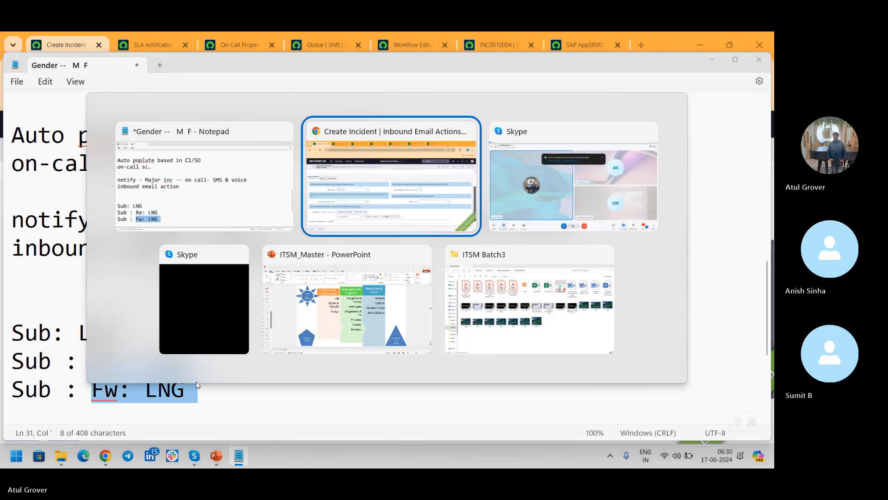
key(Tab)
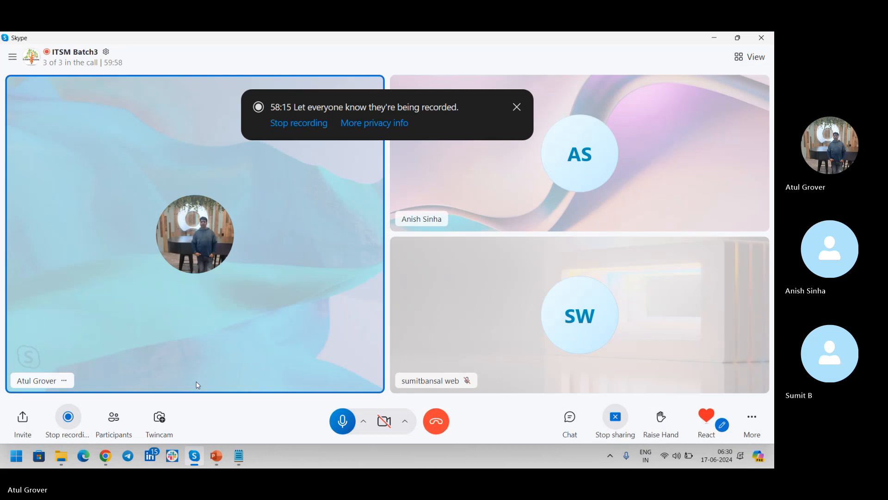
key(alt+Tab)
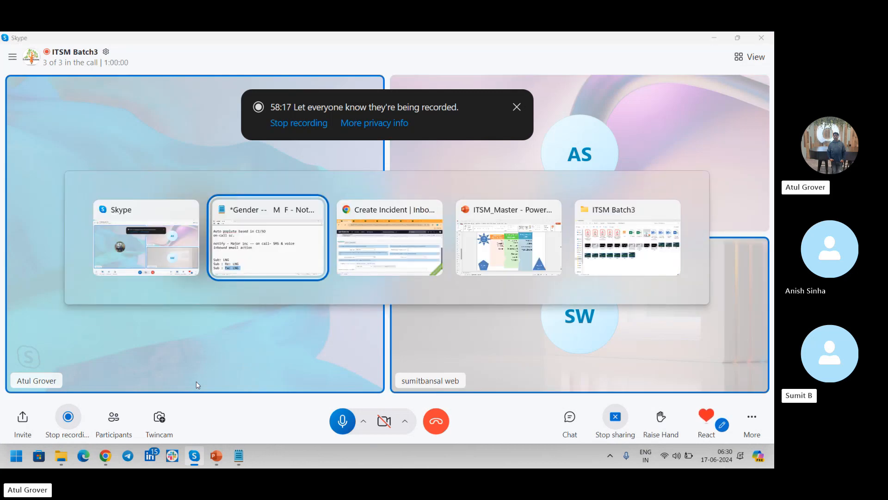
key(Tab)
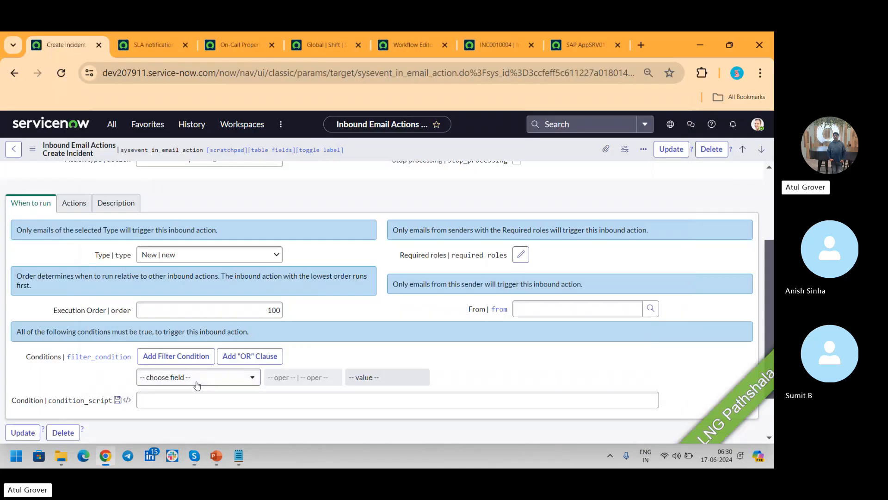
click(211, 251)
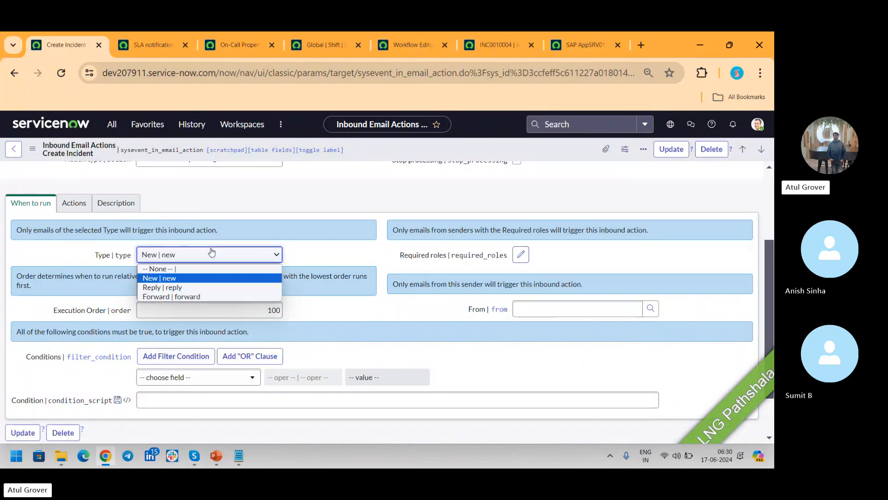
click(165, 278)
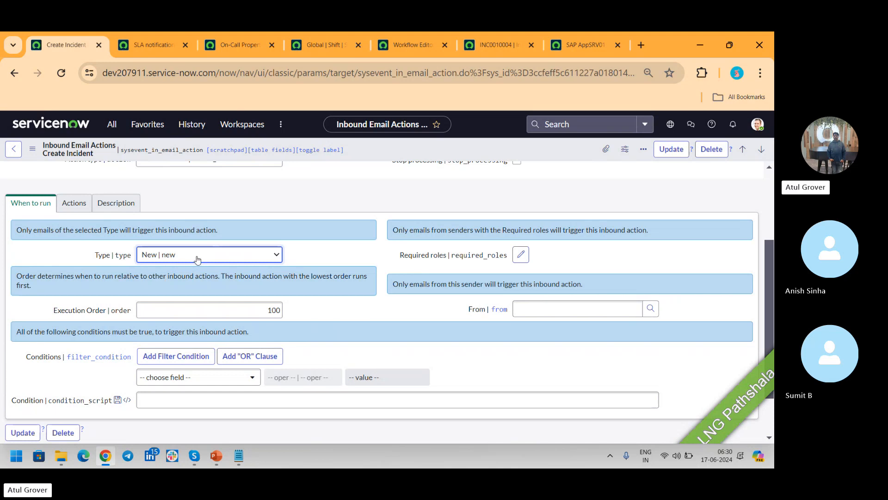
click(75, 207)
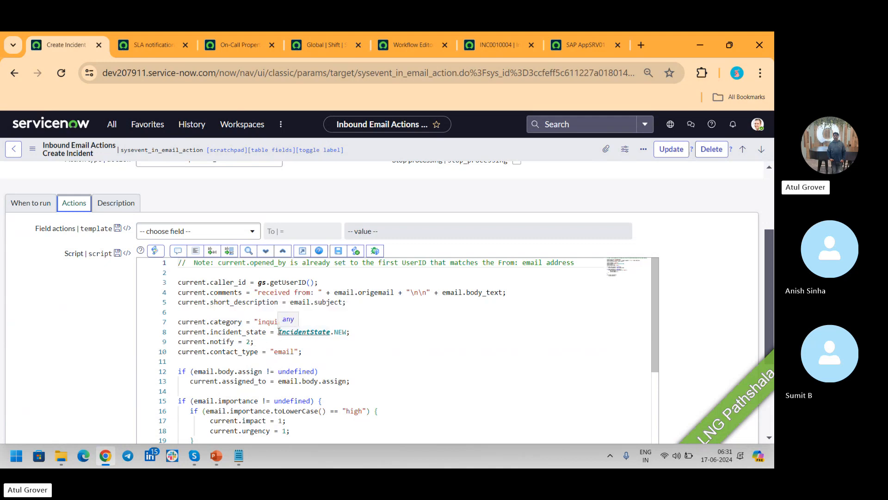
drag(278, 331, 349, 332)
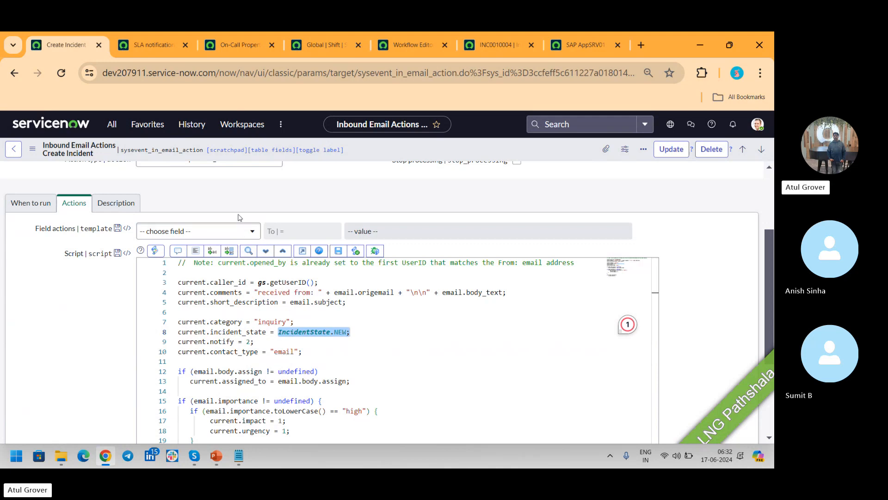
- Return to the Inbound Email Actions list and look through the other incident actions, including Update Incident
click(116, 131)
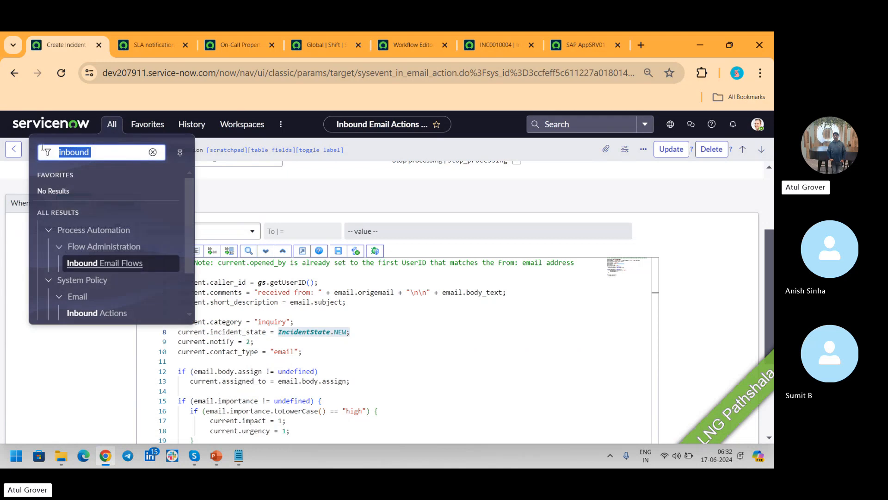
click(15, 151)
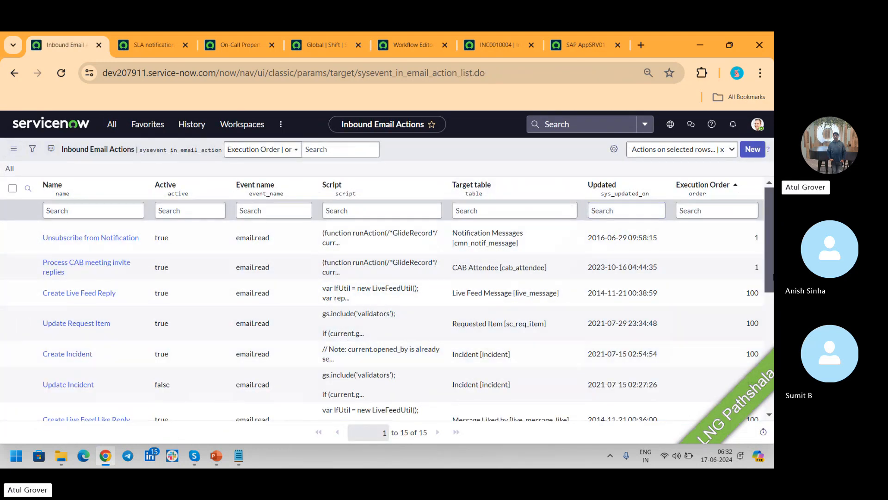
drag(768, 232, 768, 275)
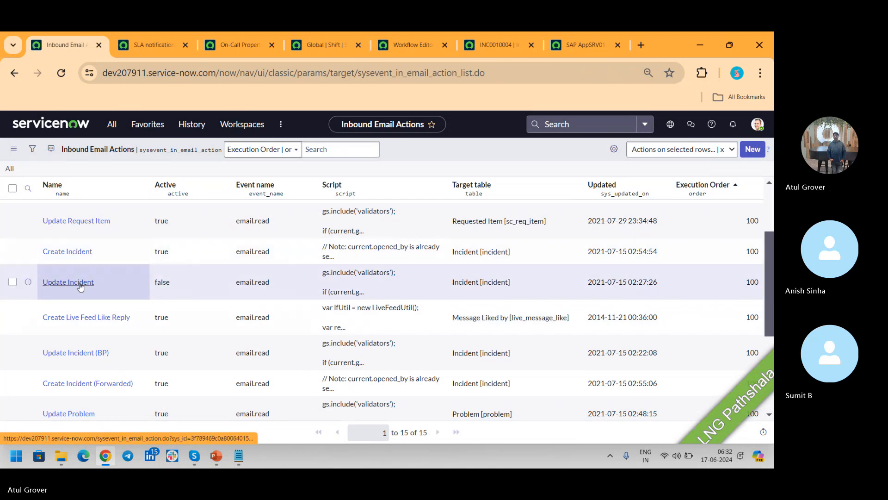
- Open the inactive Update Incident inbound action, check the email type in its run conditions, and view incident INC0010004
click(80, 286)
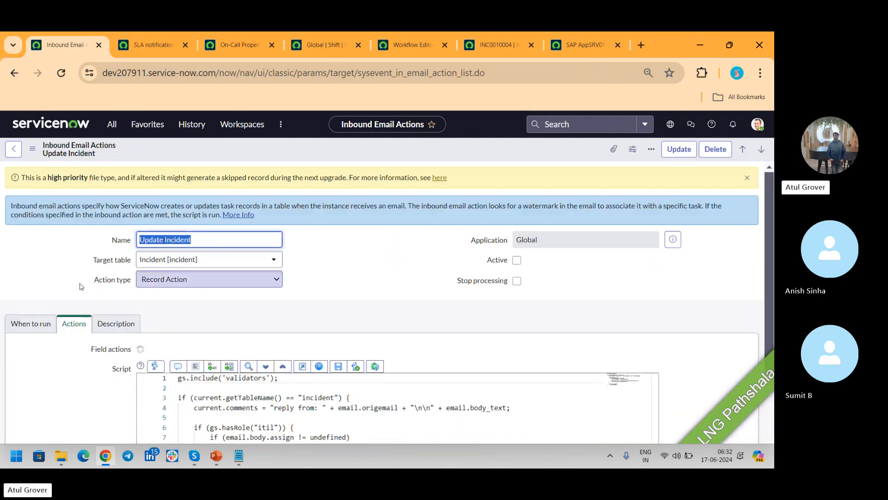
click(33, 324)
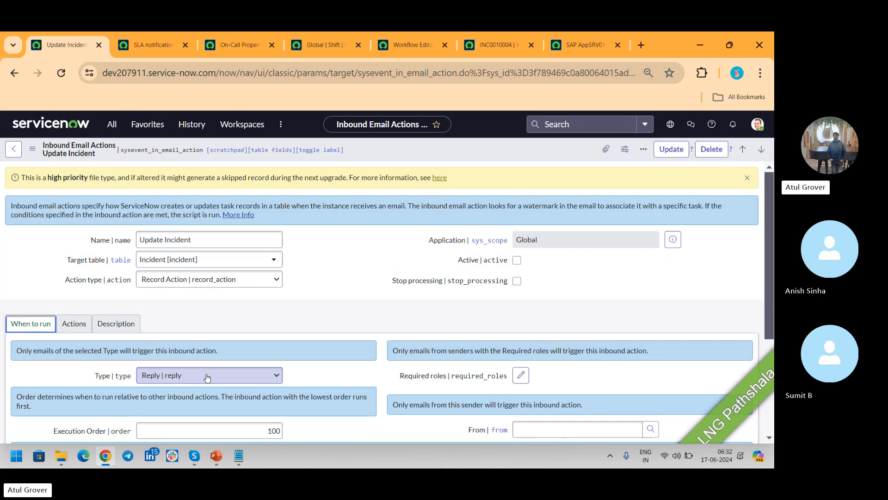
click(491, 46)
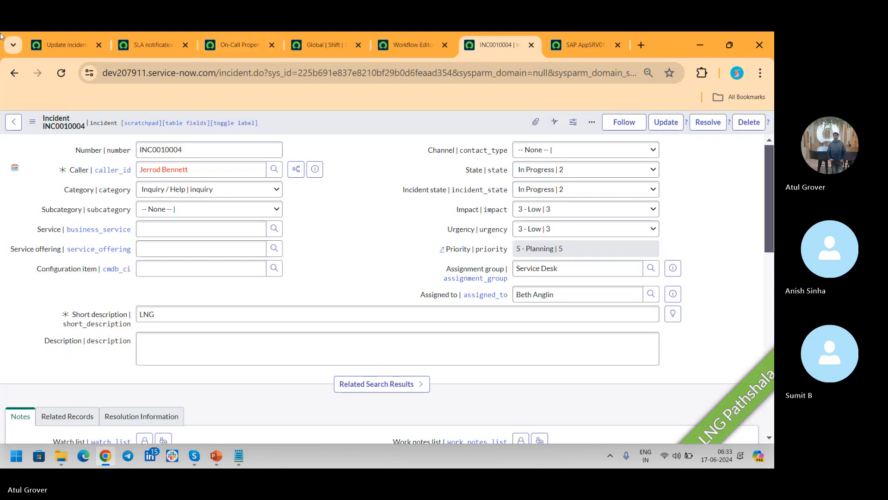
- Find the Email Accounts list by filtering the navigator for "email a", start a new email account record and set its type to SMTP
click(65, 45)
click(112, 124)
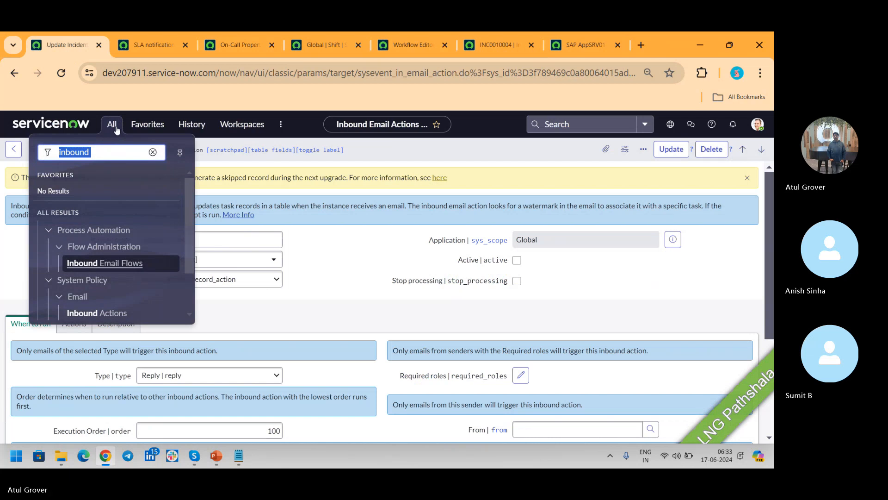
text(email a)
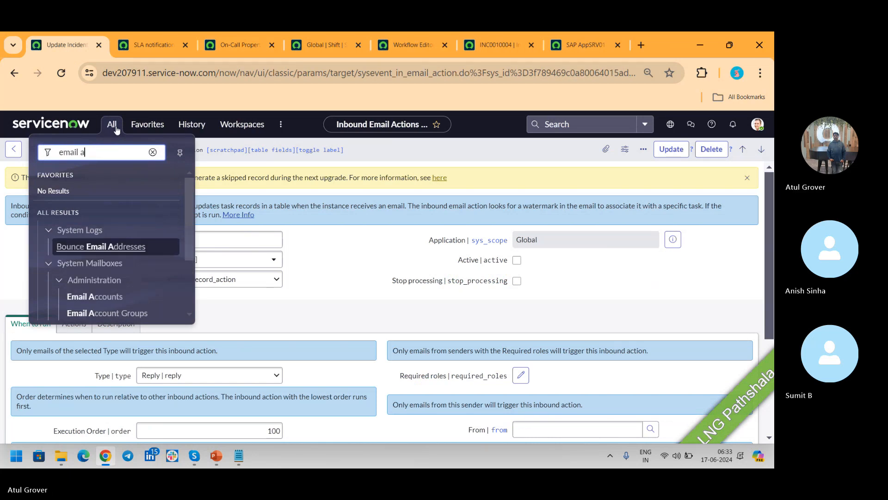
click(93, 297)
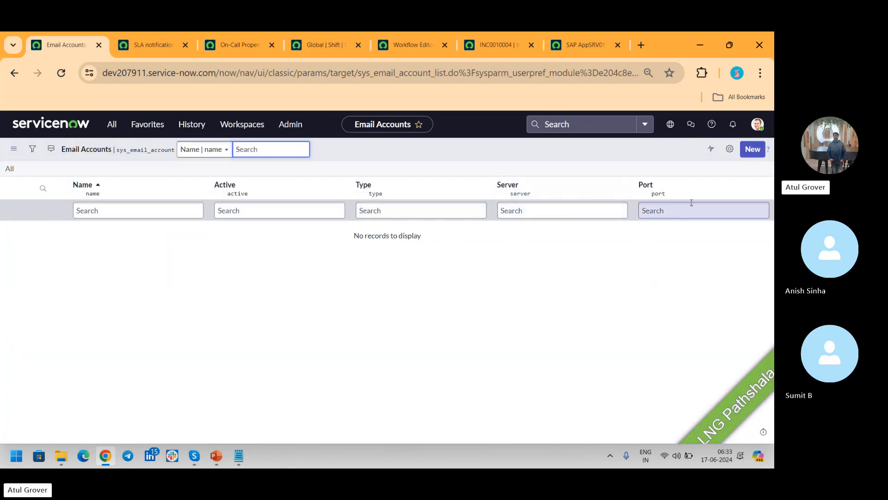
click(759, 152)
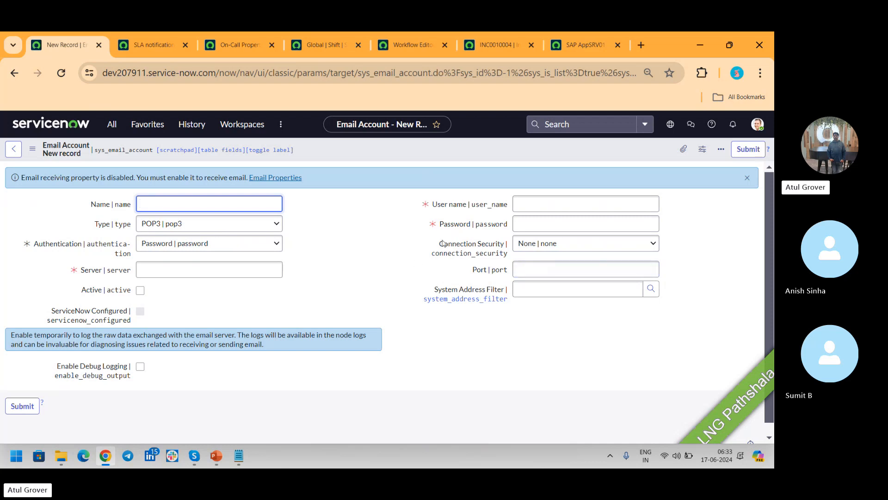
click(237, 225)
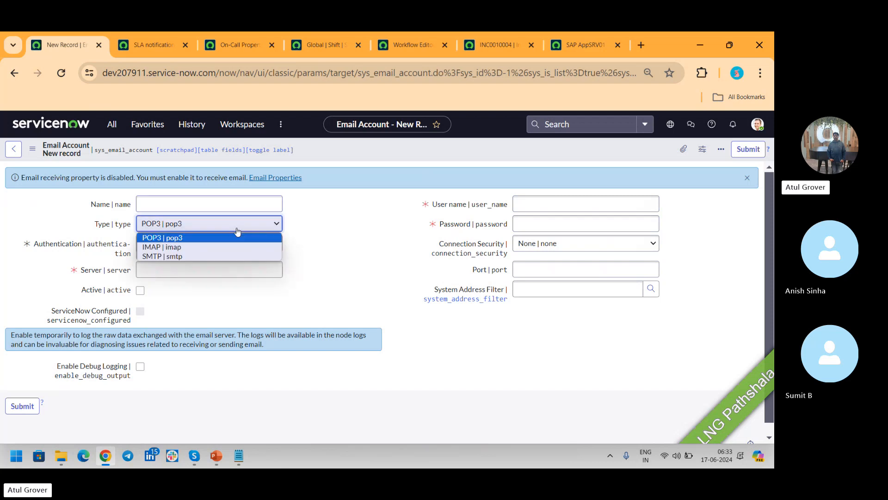
click(201, 256)
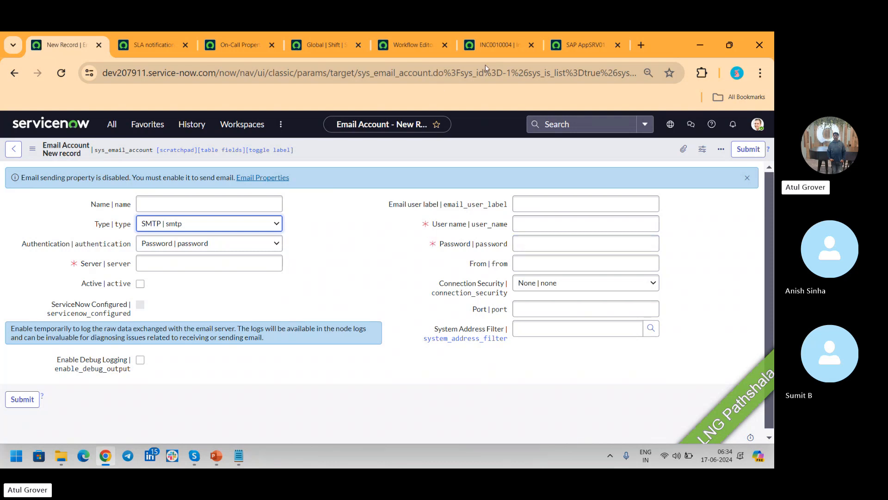
- Return to incident INC0010004, review its assignee and caller, and open the email composer for the incident
click(487, 43)
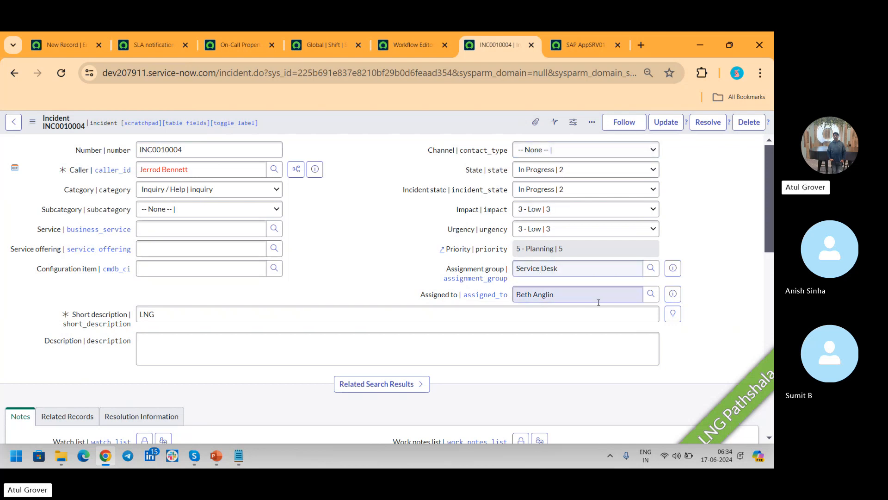
click(569, 297)
click(168, 177)
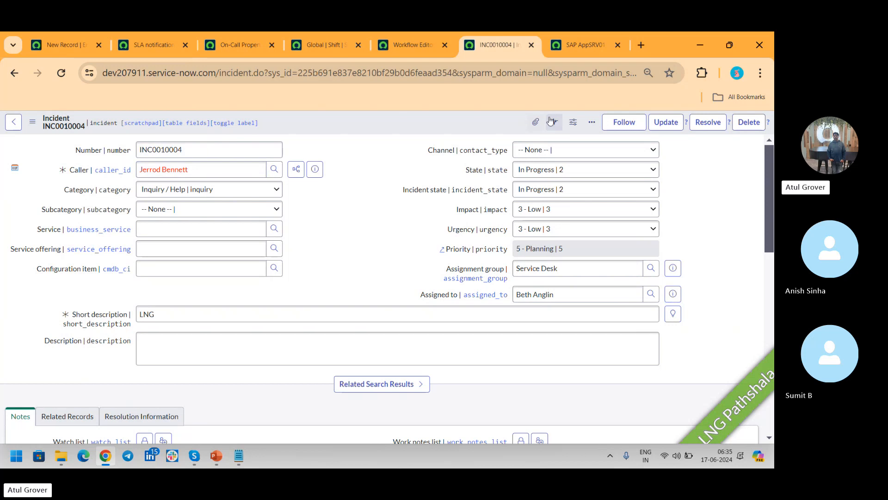
click(586, 125)
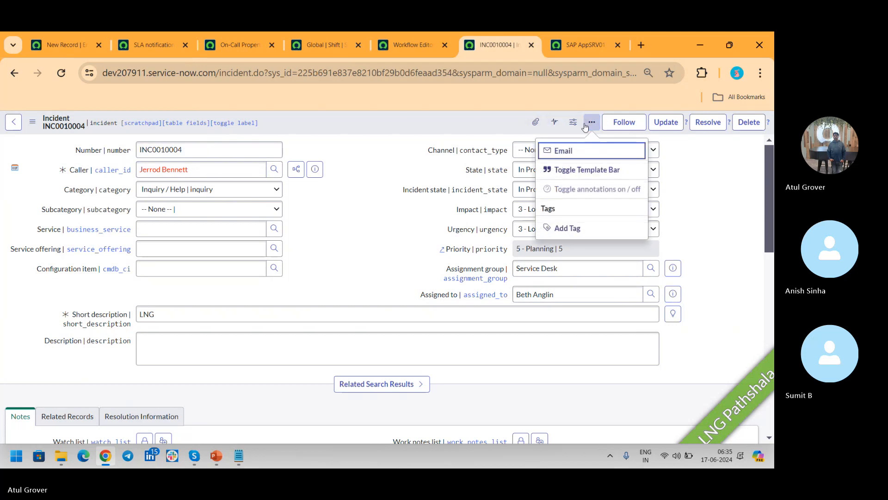
click(563, 153)
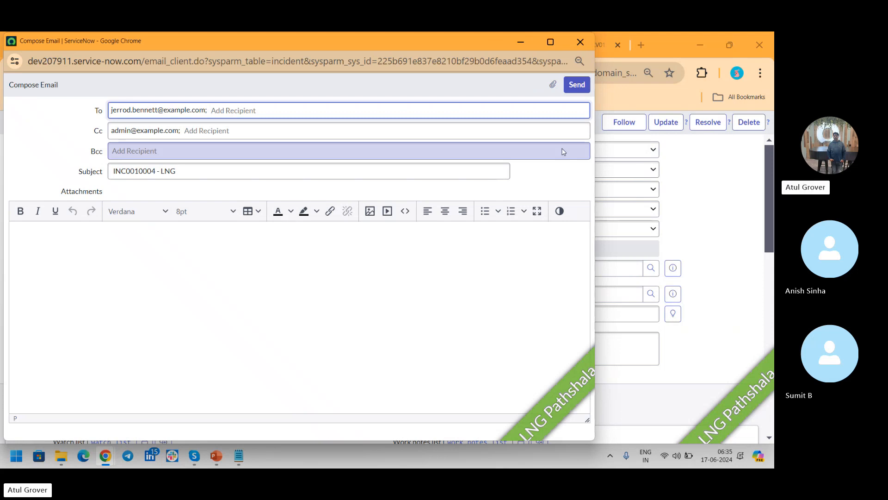
- Look up "ab" to add the second suggested user to the To recipients and the first one to Cc
text(ab)
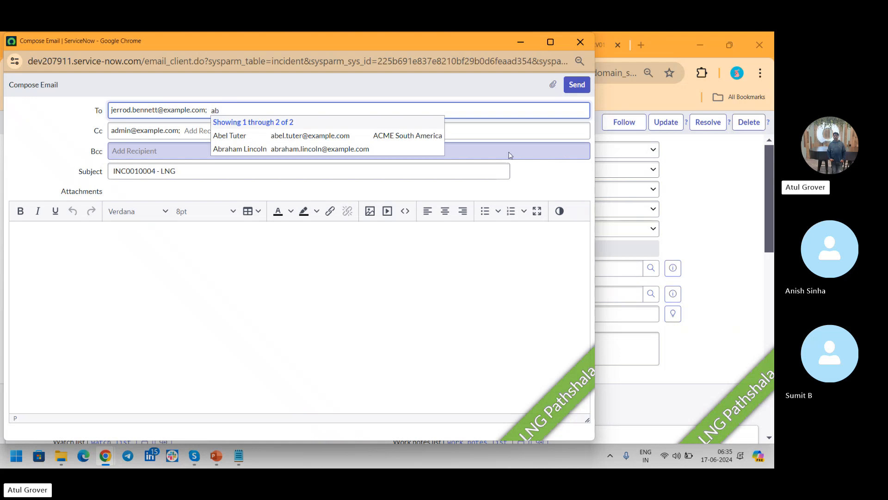
click(334, 150)
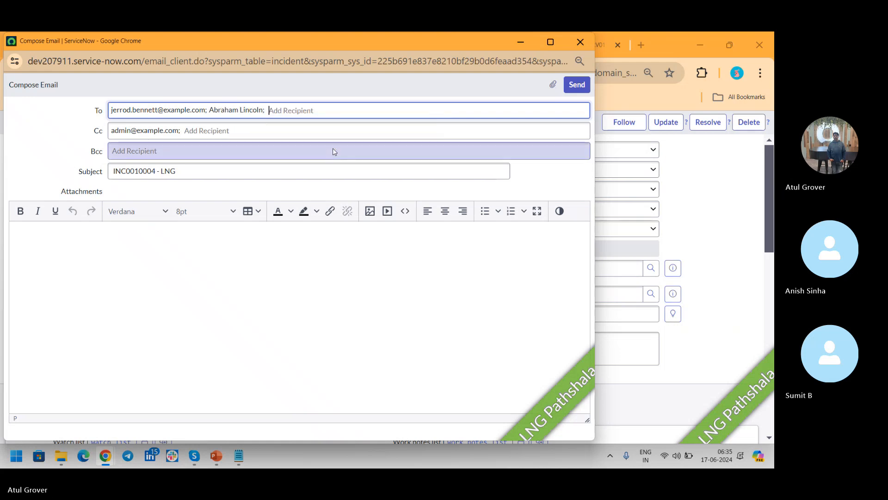
click(298, 126)
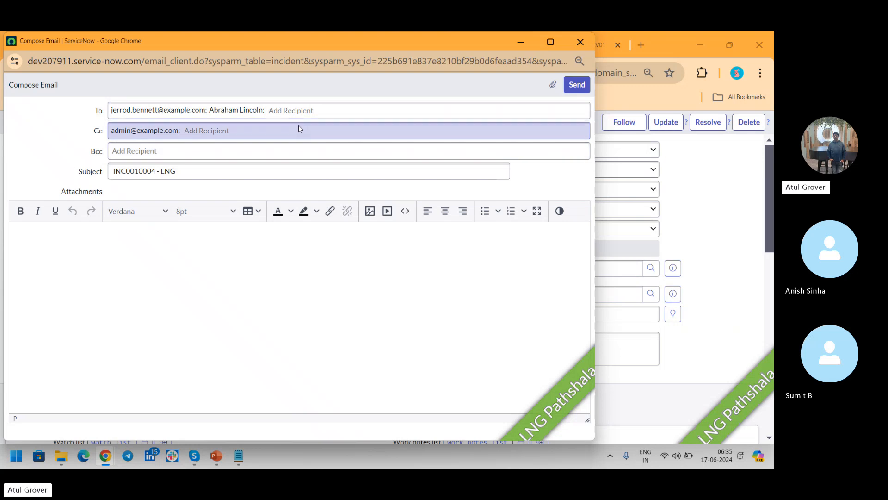
text(ab)
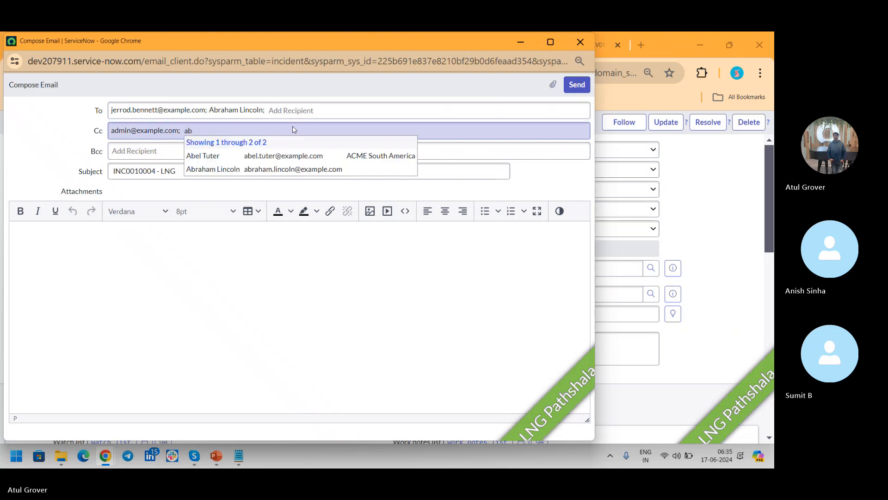
click(273, 154)
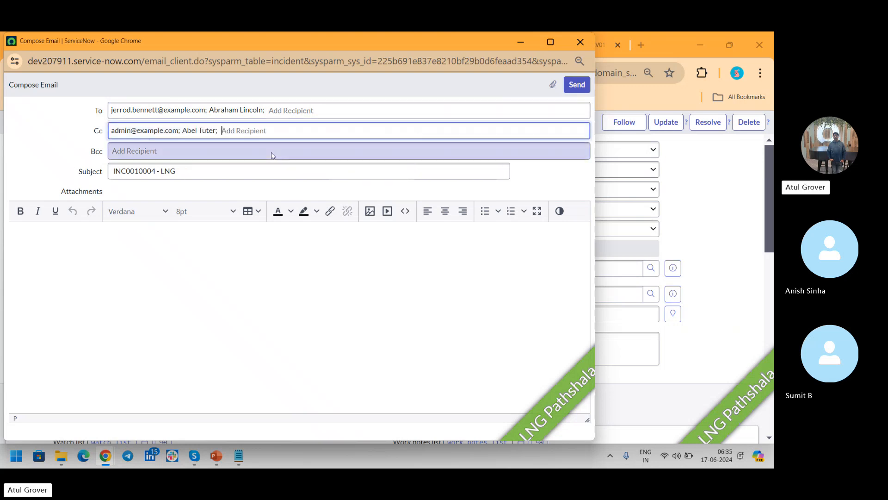
- Keep the subject, write the message "Hi , sending email for reference" in the body, and send the email
click(203, 174)
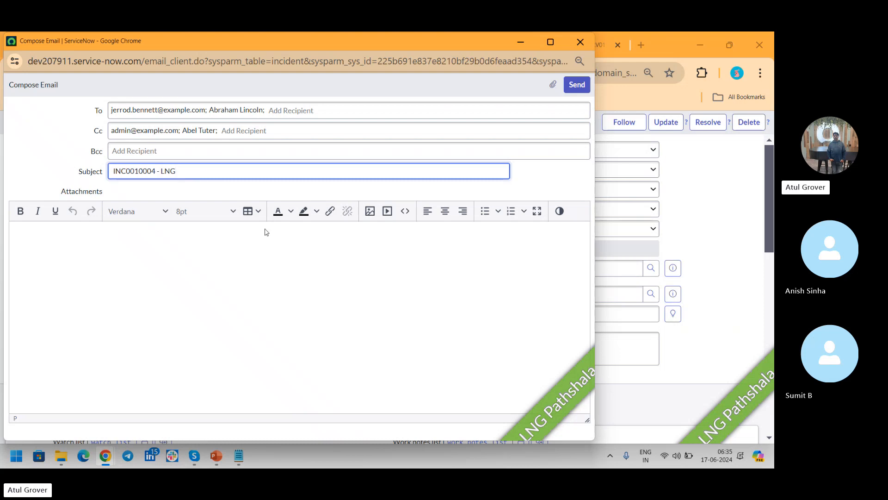
click(132, 262)
text(Hi )
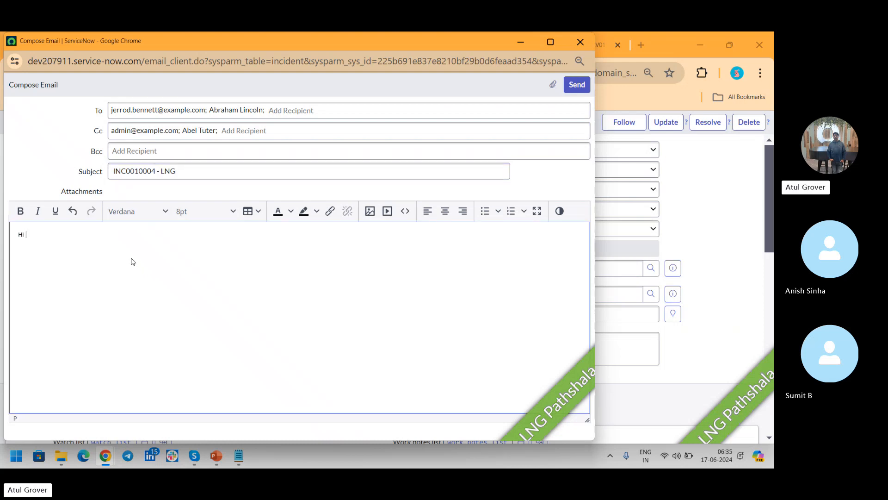
text(, sending email to)
key(BackSpace)
key(BackSpace)
text(for reference)
click(578, 84)
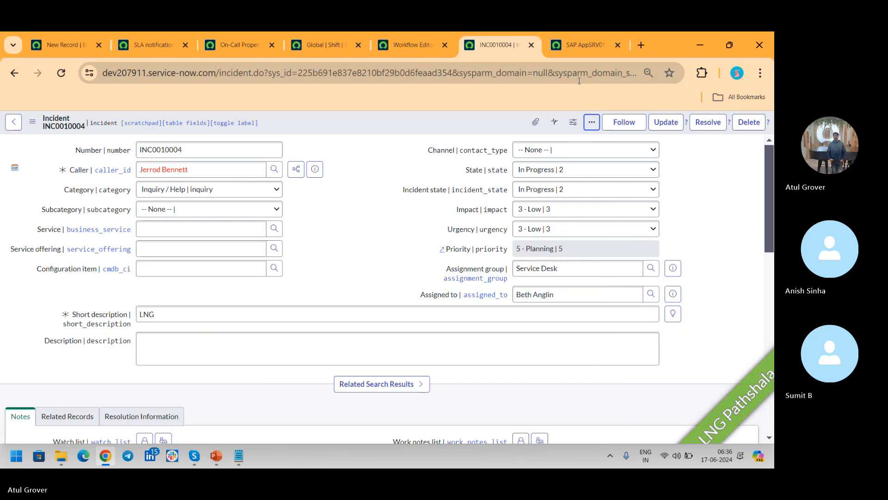
click(592, 123)
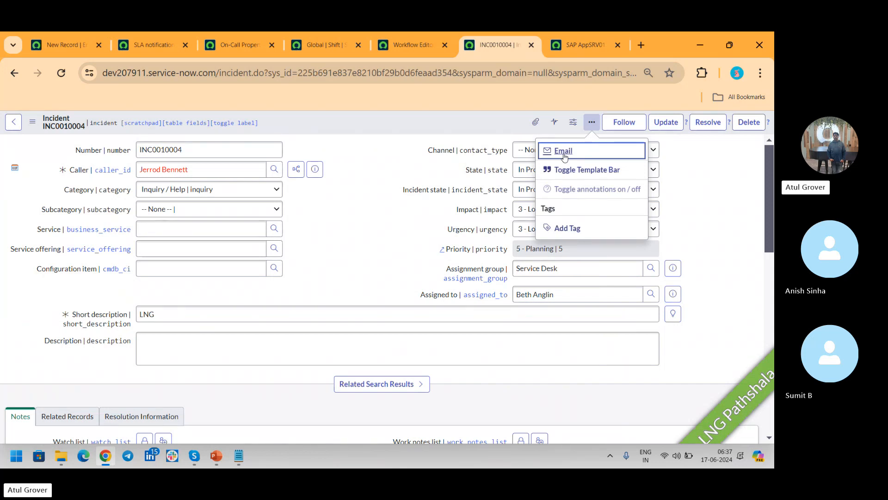
key(alt+Tab)
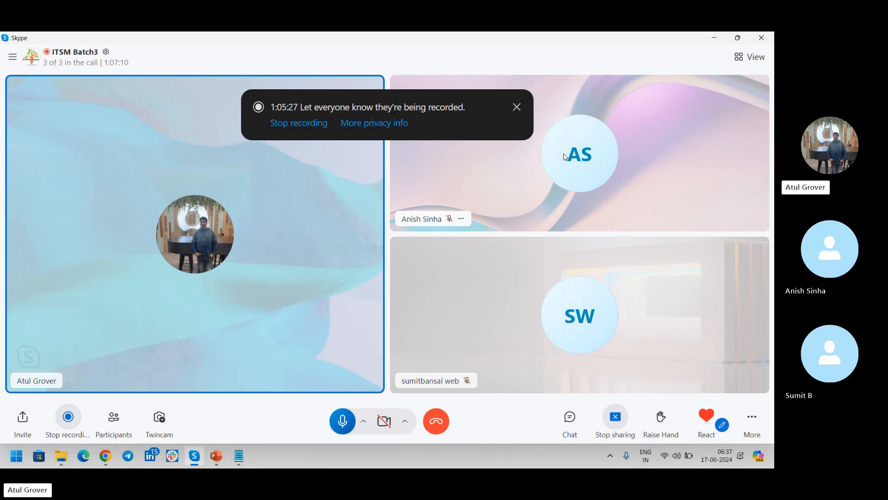
key(alt+Tab)
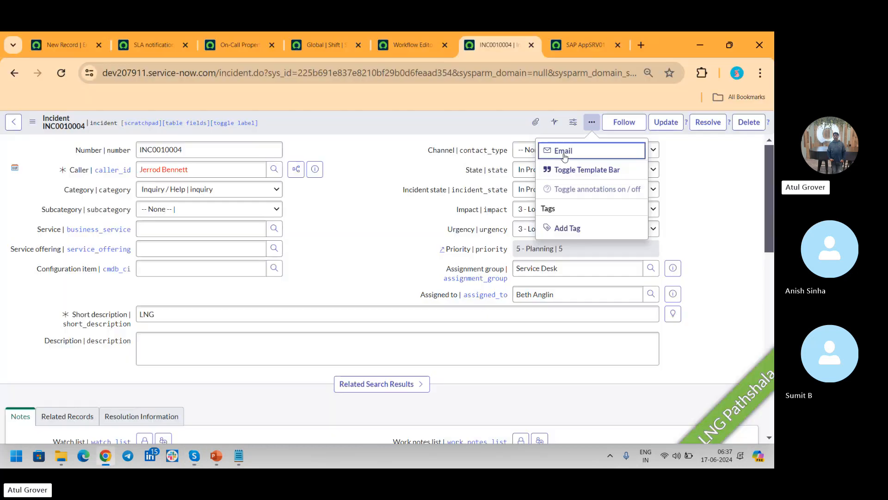
- Return to the new email account page, look through the navigator entries for "email a", and search it for "notifica"
click(80, 44)
click(111, 124)
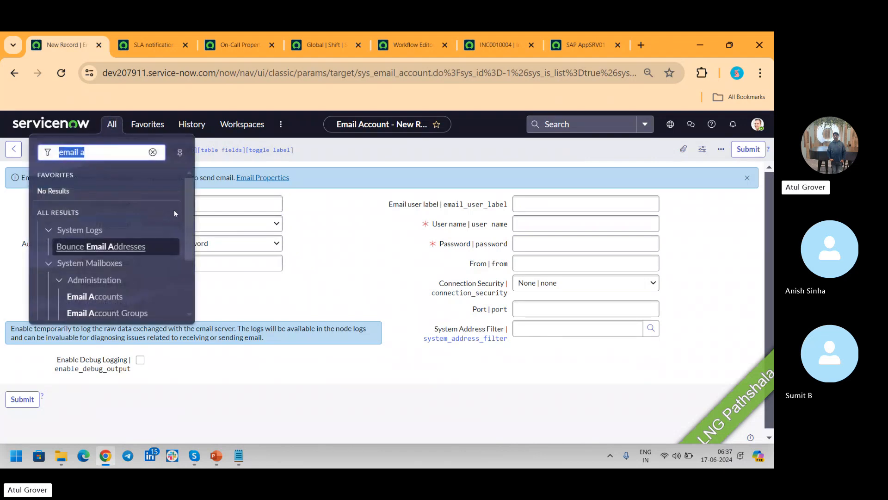
drag(187, 206, 192, 274)
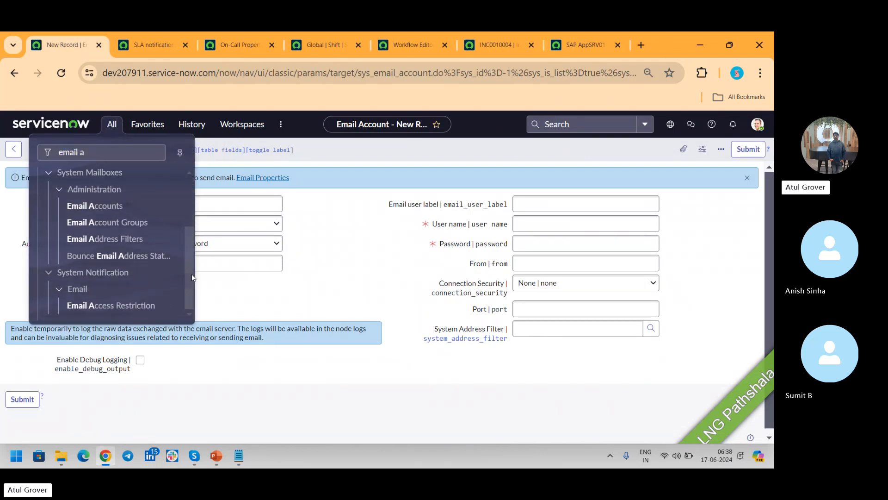
drag(100, 152, 19, 143)
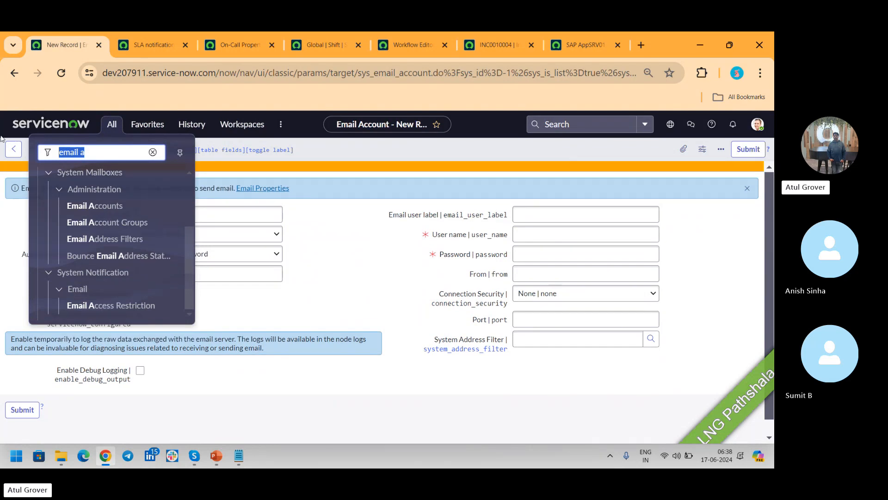
text(notifica)
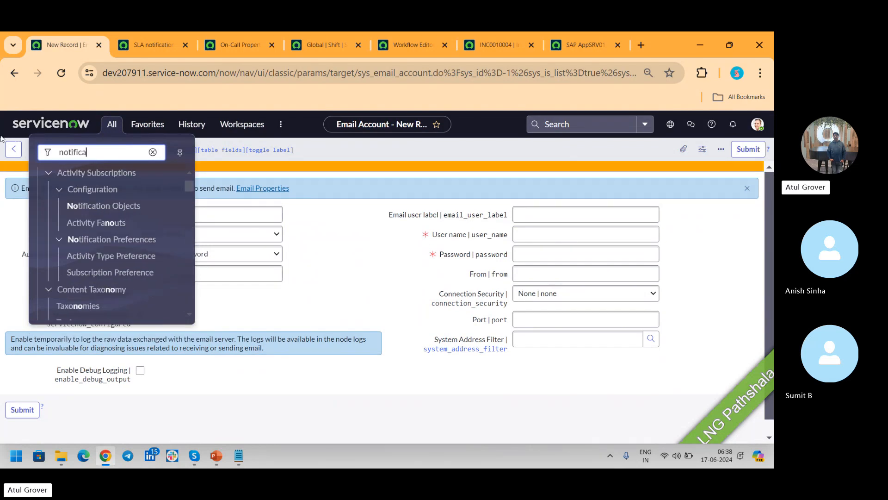
drag(188, 202, 199, 162)
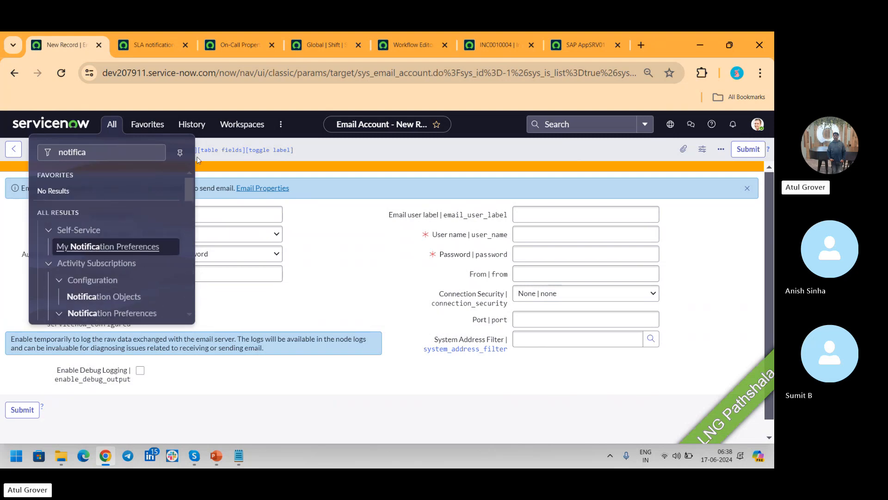
- Search the navigator for "reply" and examine the Email Client response templates for received and sent emails
click(102, 149)
double_click(102, 149)
text(r)
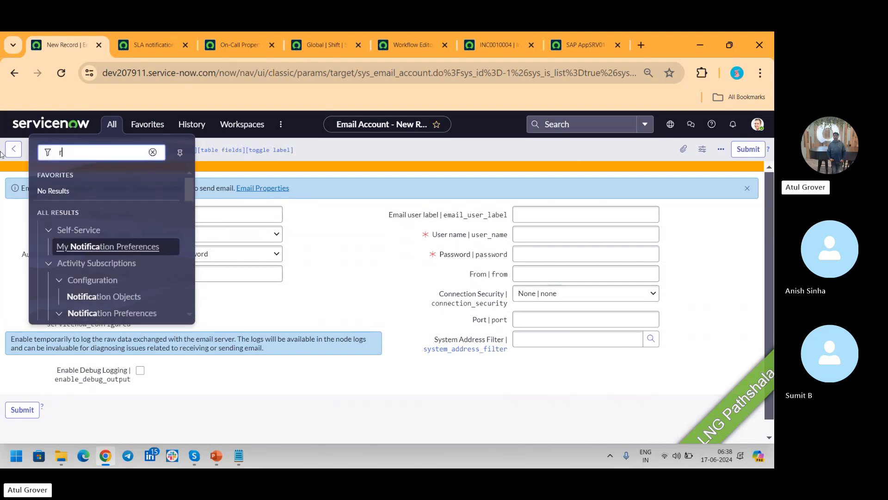
text(eply)
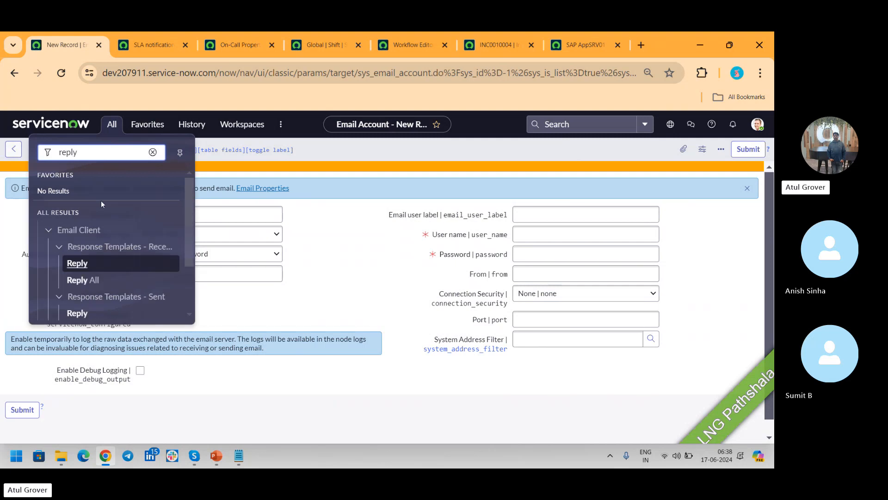
drag(190, 211, 191, 235)
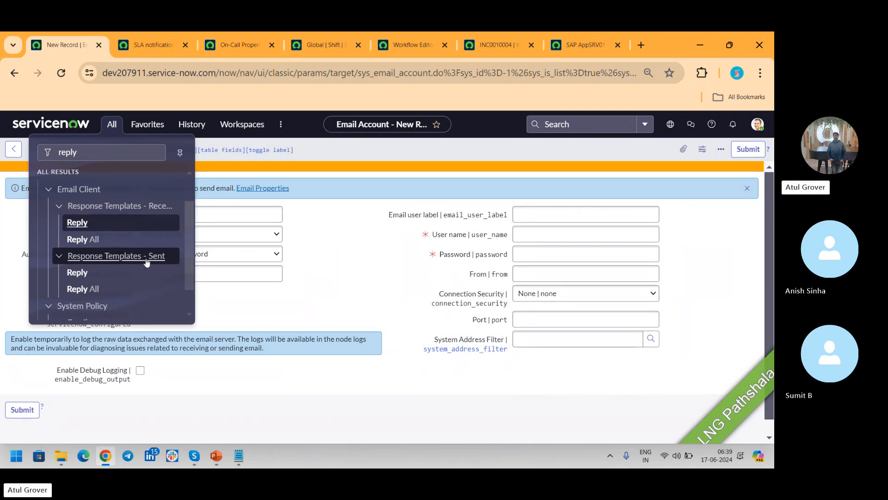
- Switch to the ITSM_Master presentation in PowerPoint and view the incident lifecycle slide
key(alt+Tab)
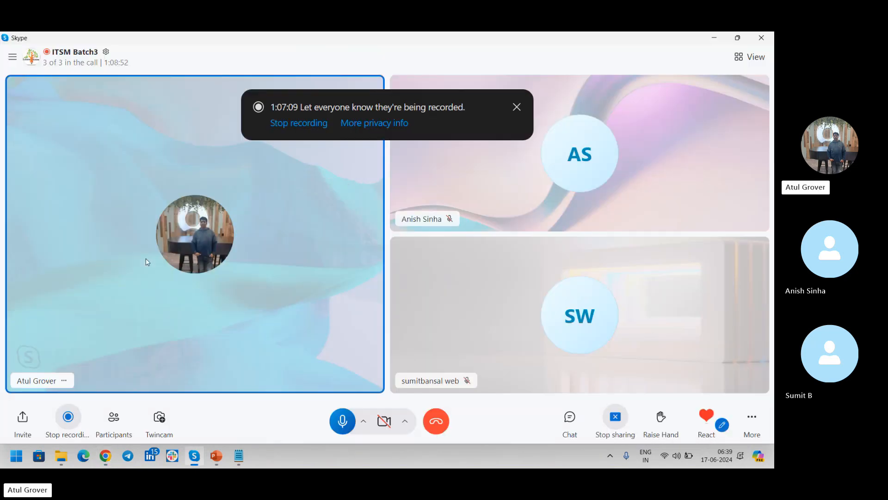
click(217, 456)
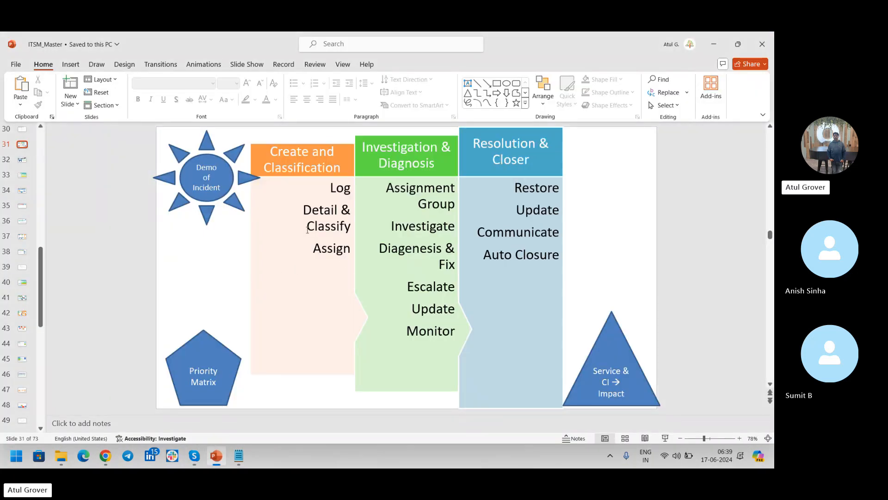